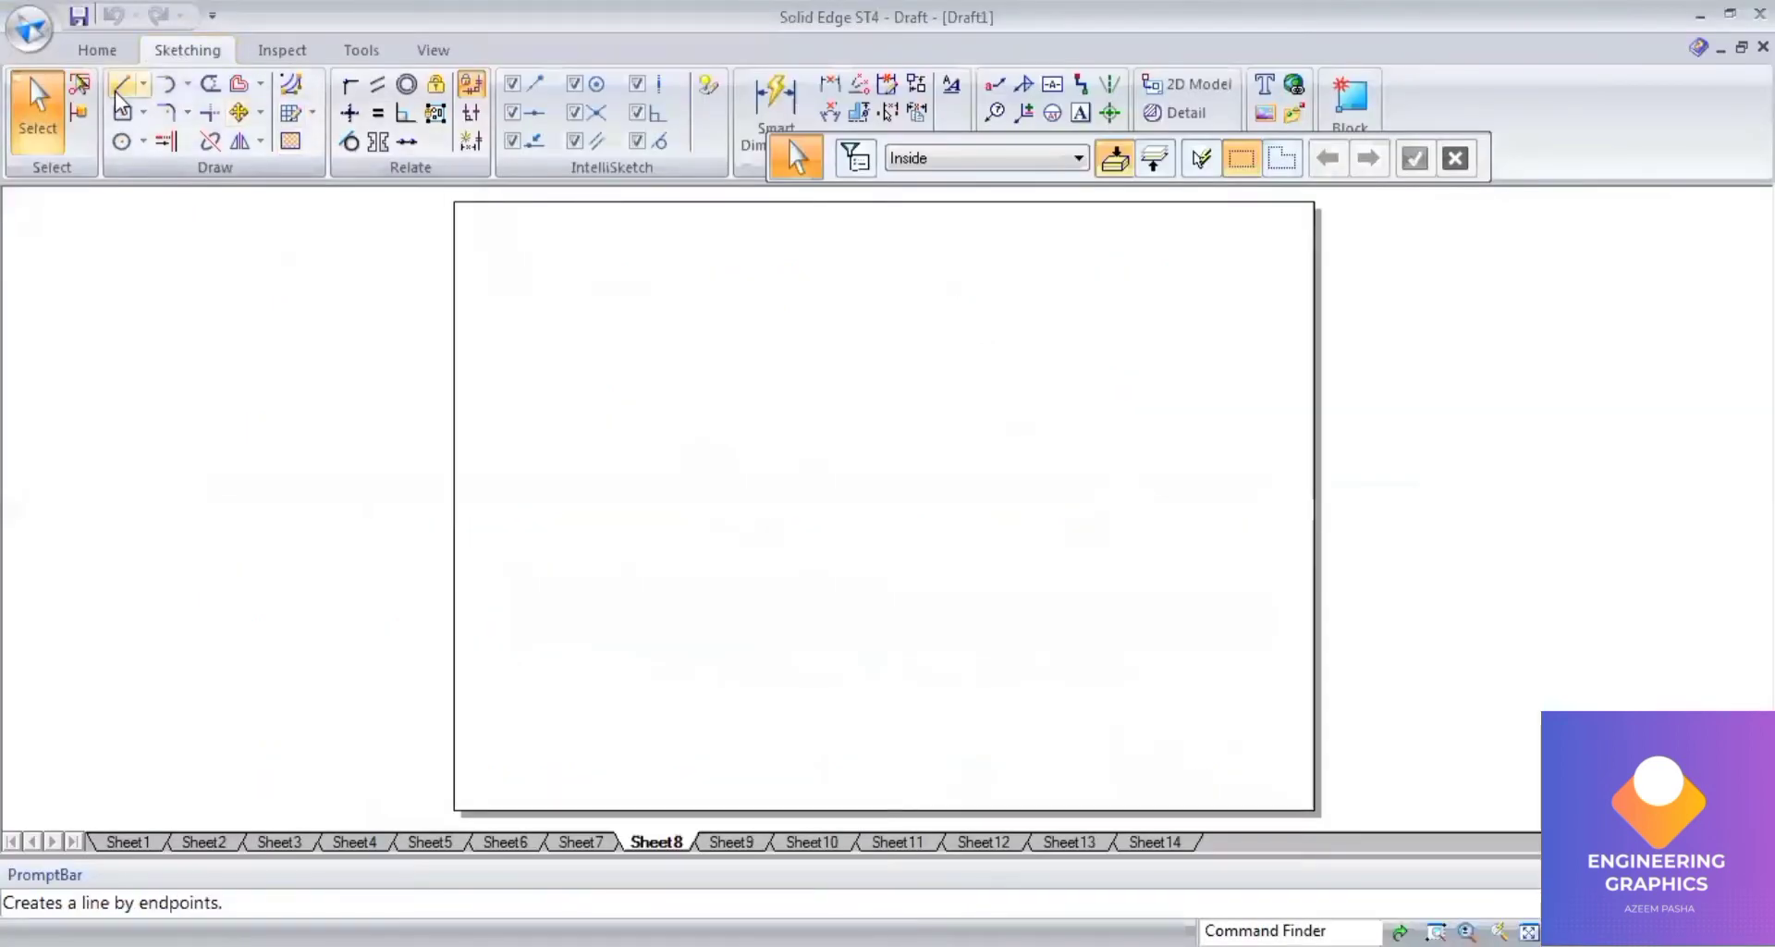
Draw a horizontal line about 287 mm long across the middle of the sheet with a 0.35 mm line width.
left_click(1100, 159)
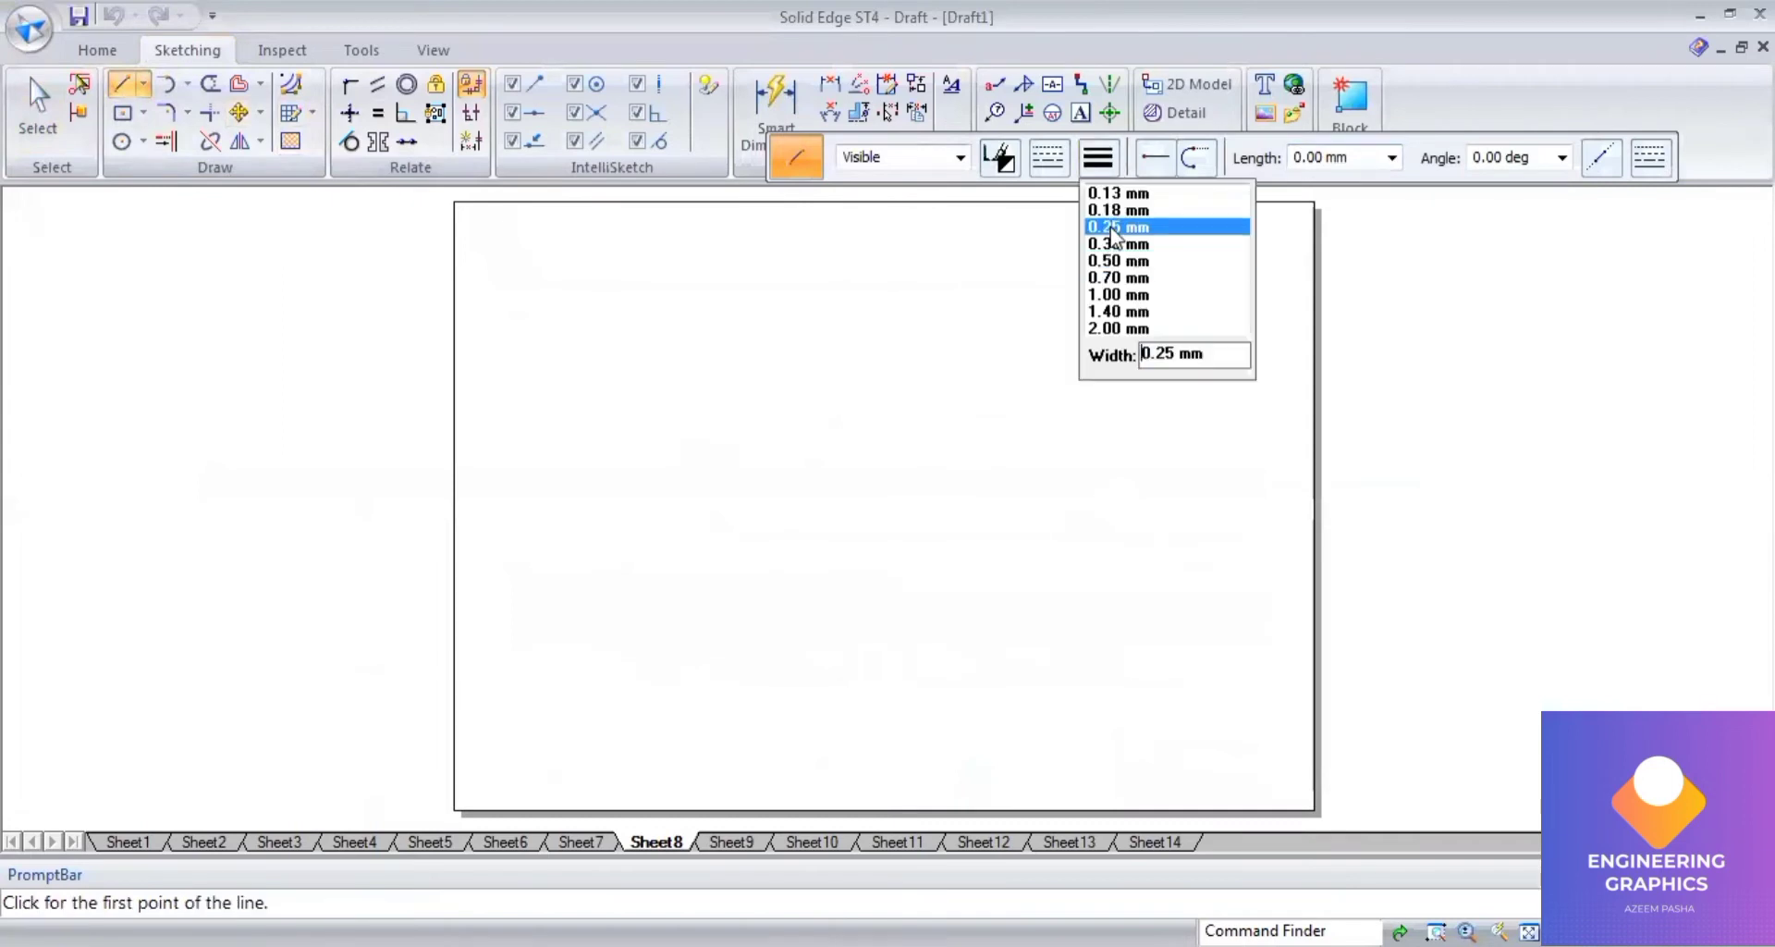
left_click(1105, 242)
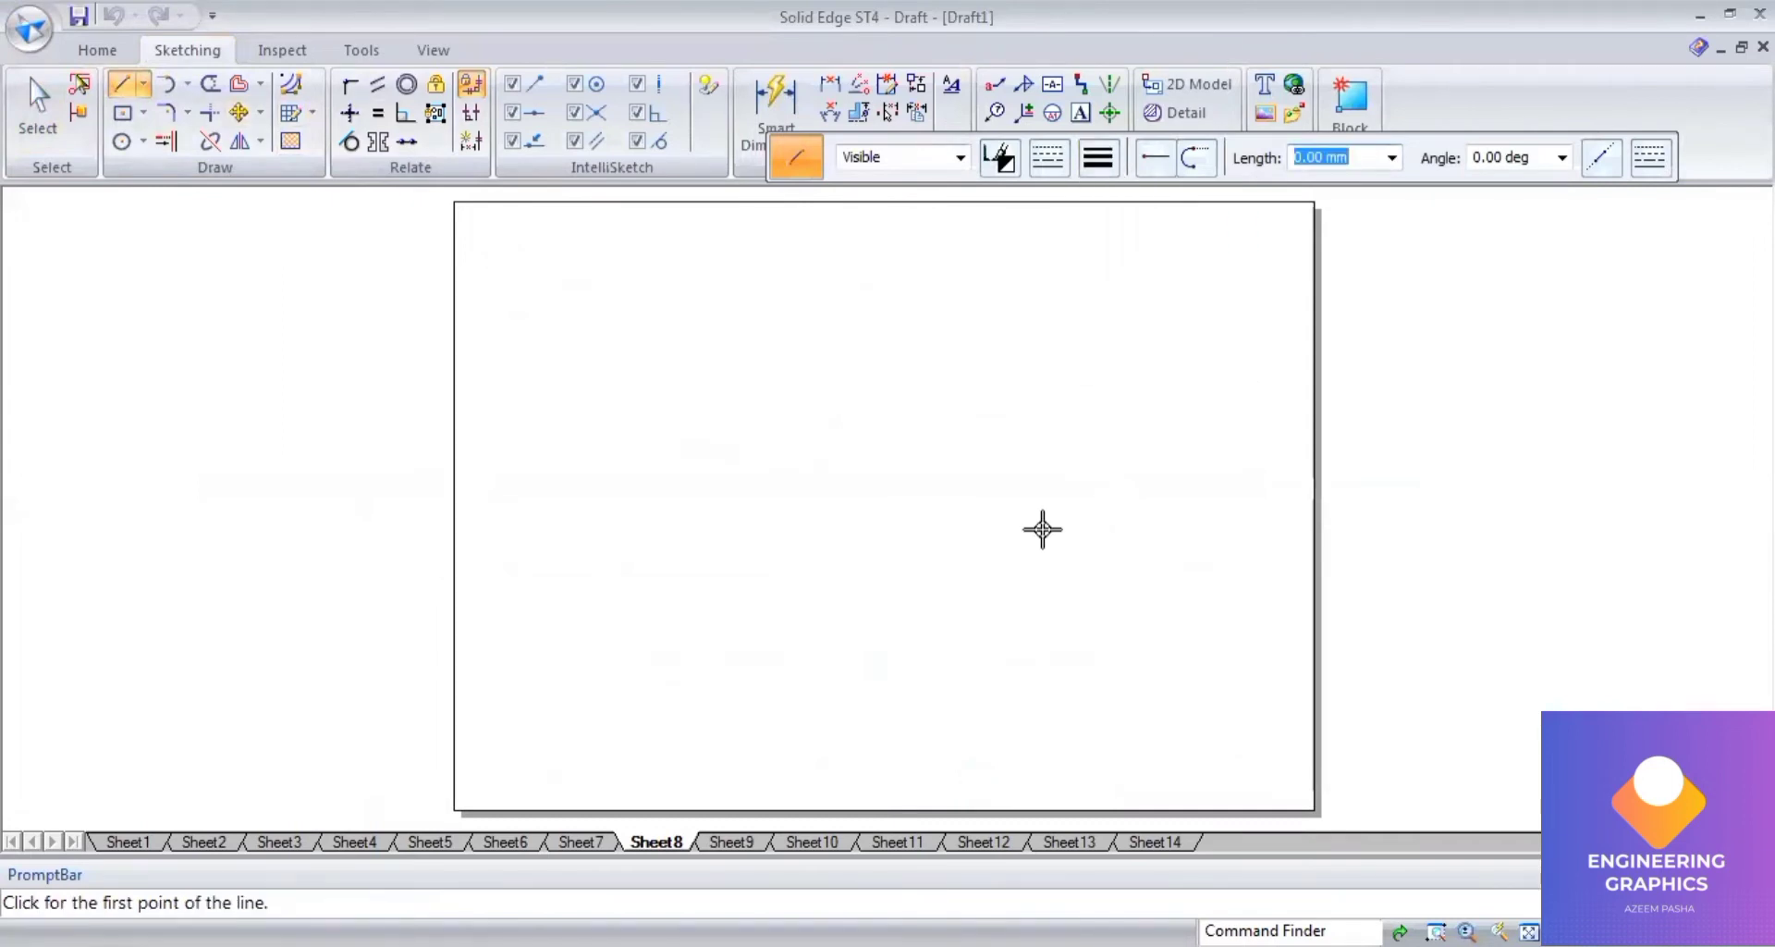
left_click(465, 488)
left_click(1297, 490)
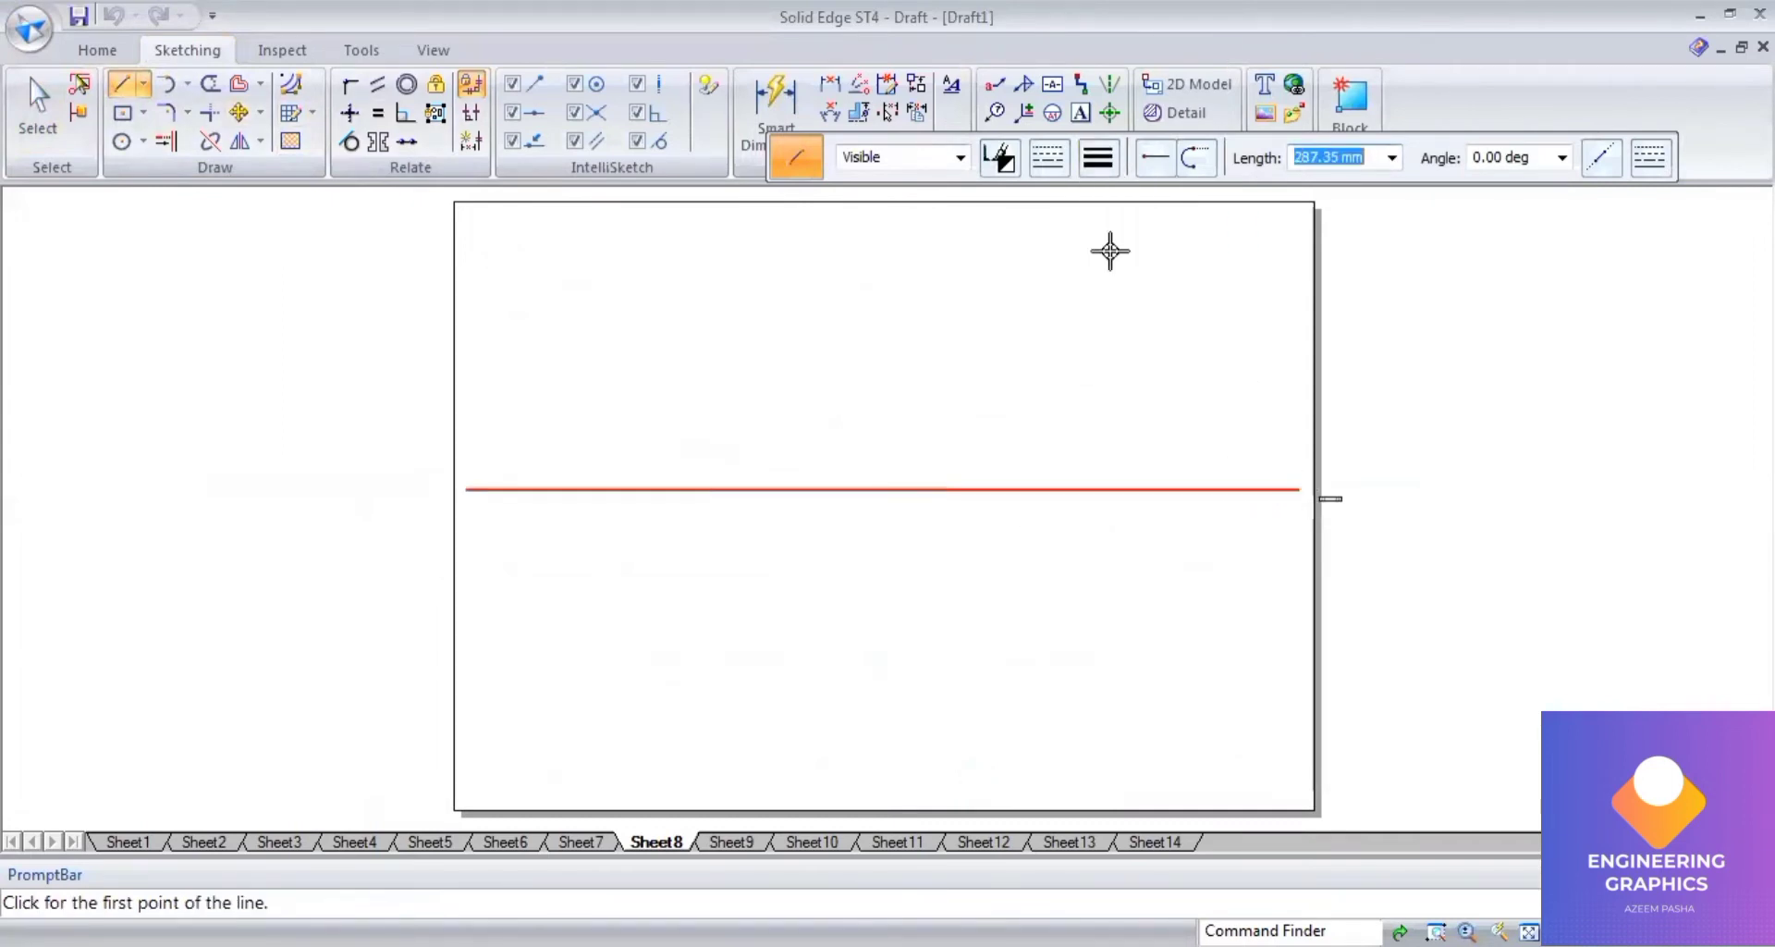
Add text labels "x" and "y" just below the two ends of the horizontal reference line.
left_click(1079, 113)
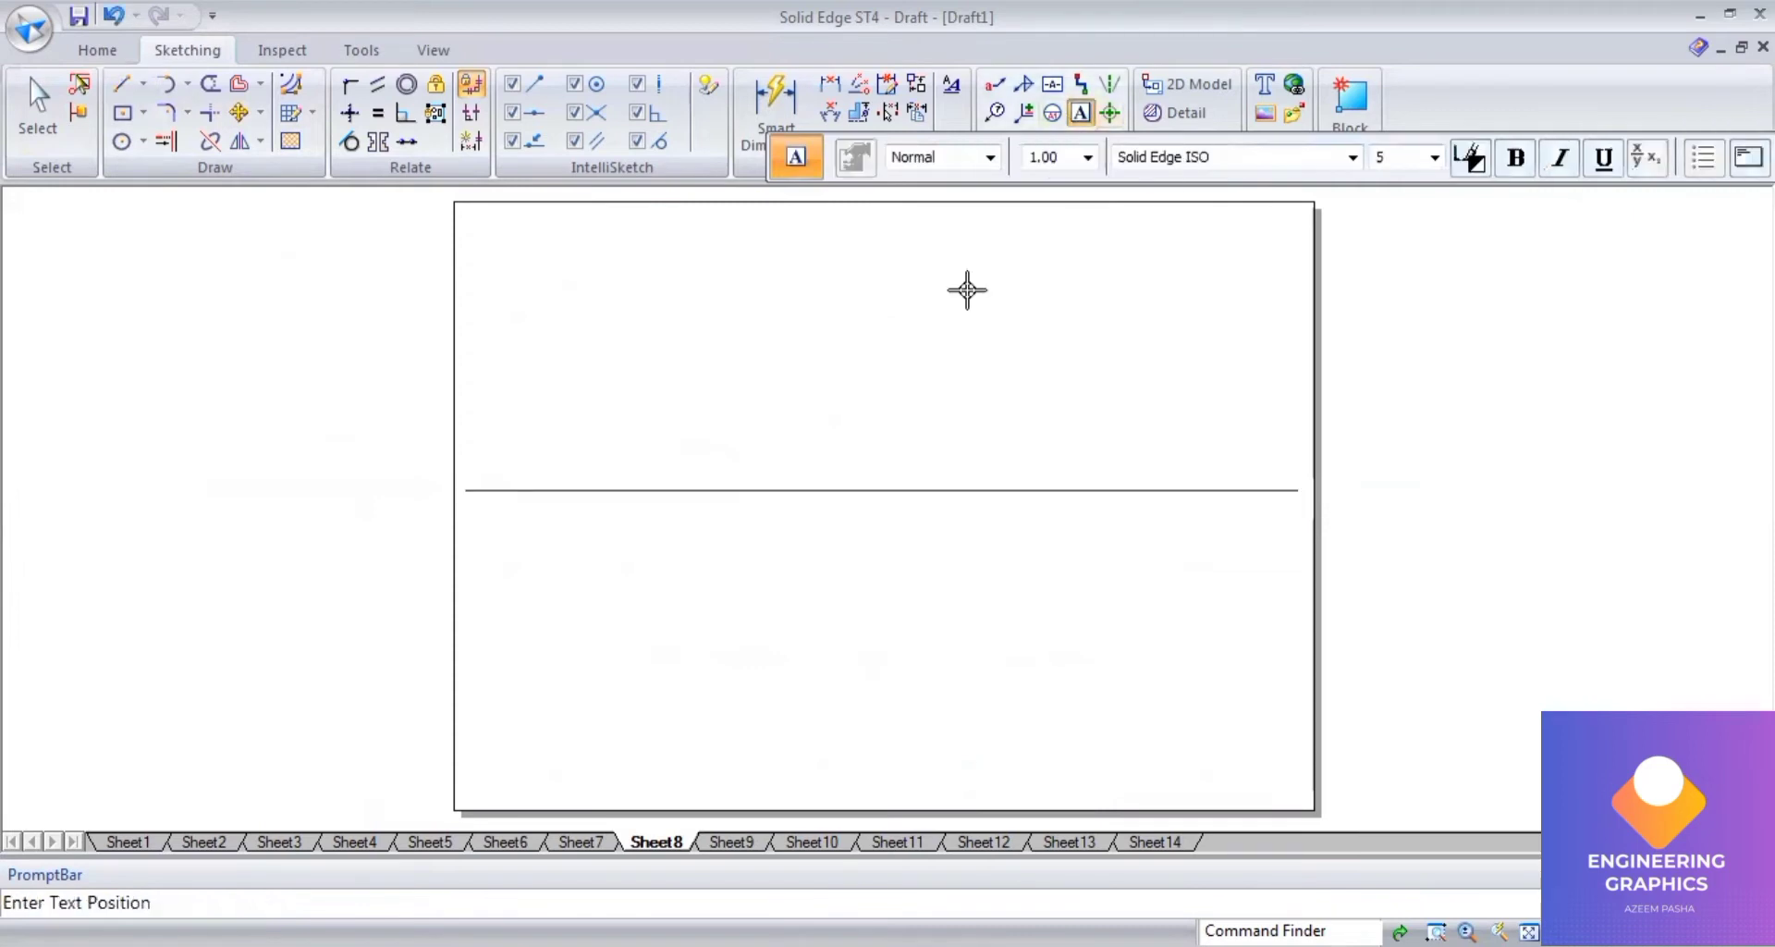
left_click(461, 506)
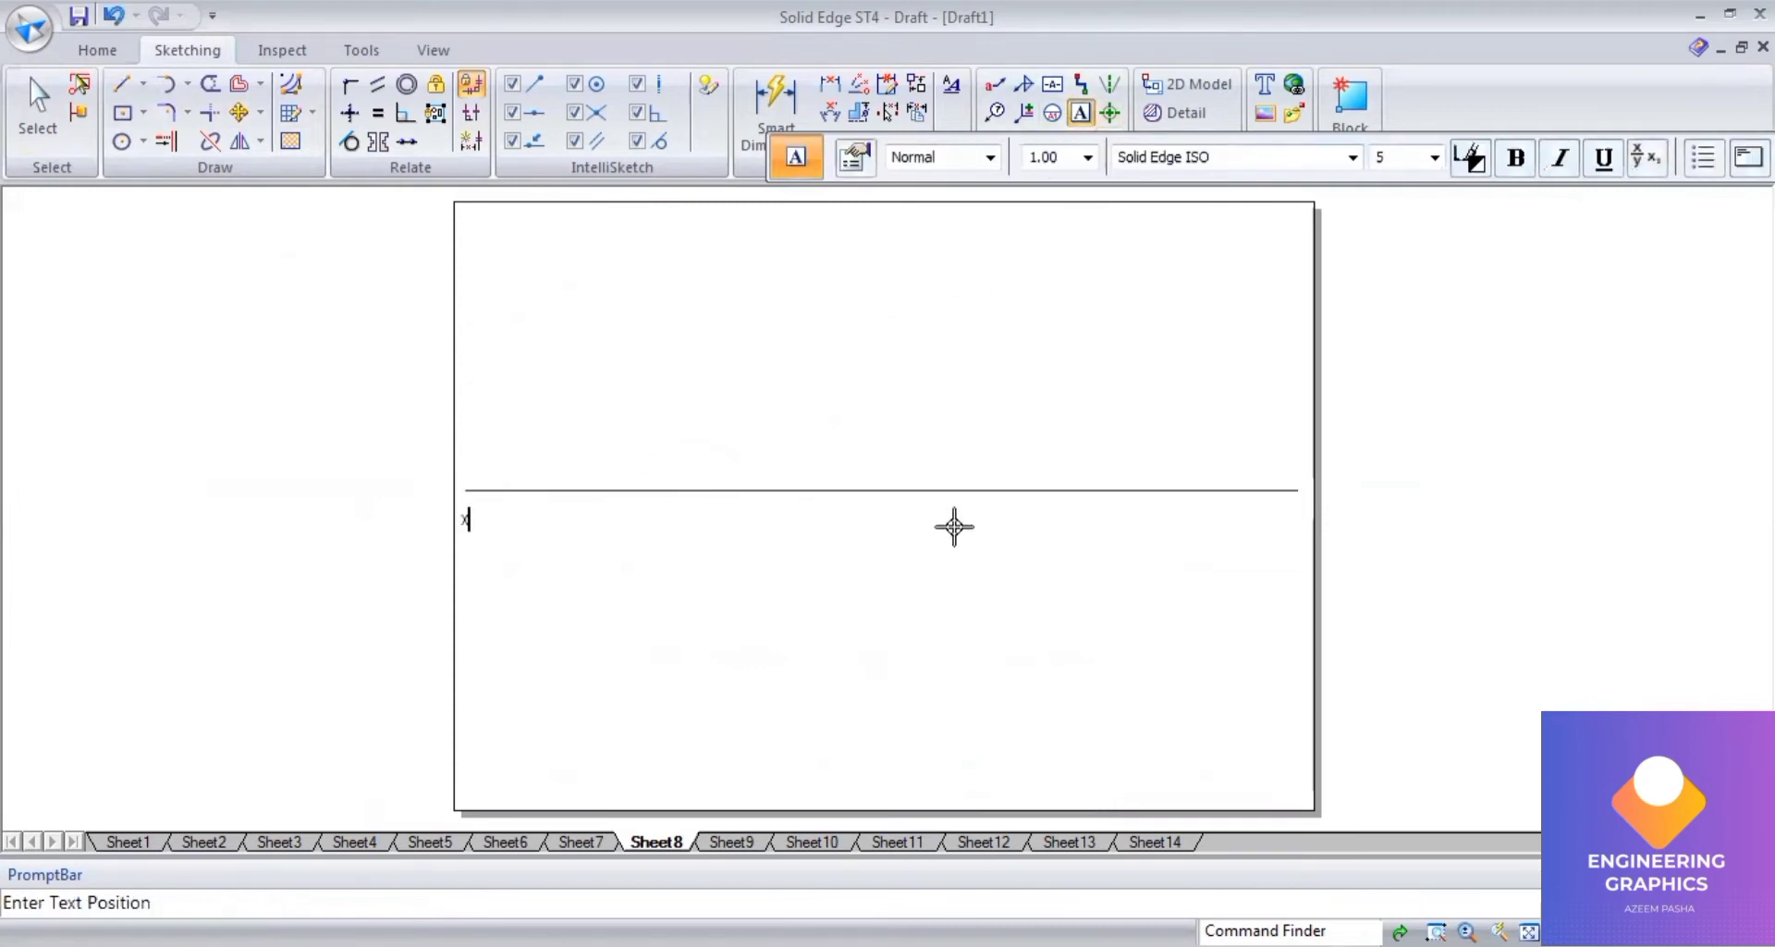
type("x")
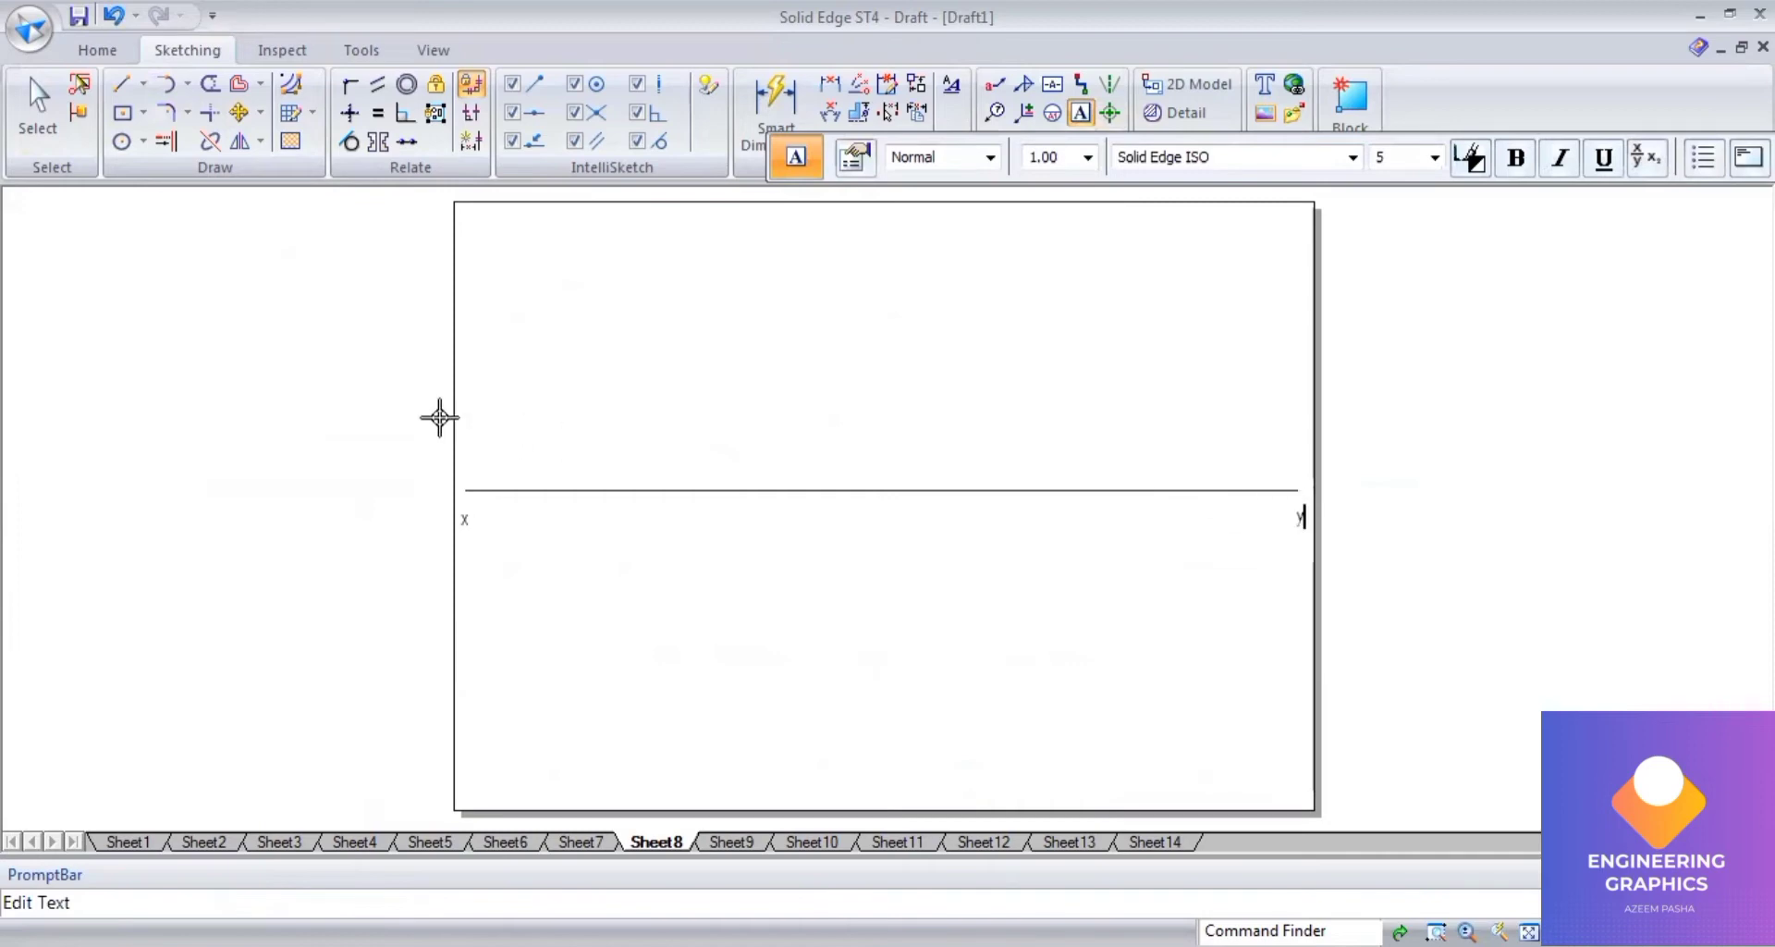
Label the reference line near its x end with "vp" above the line and "hp" below it.
left_click(480, 459)
left_click(481, 460)
type("vp")
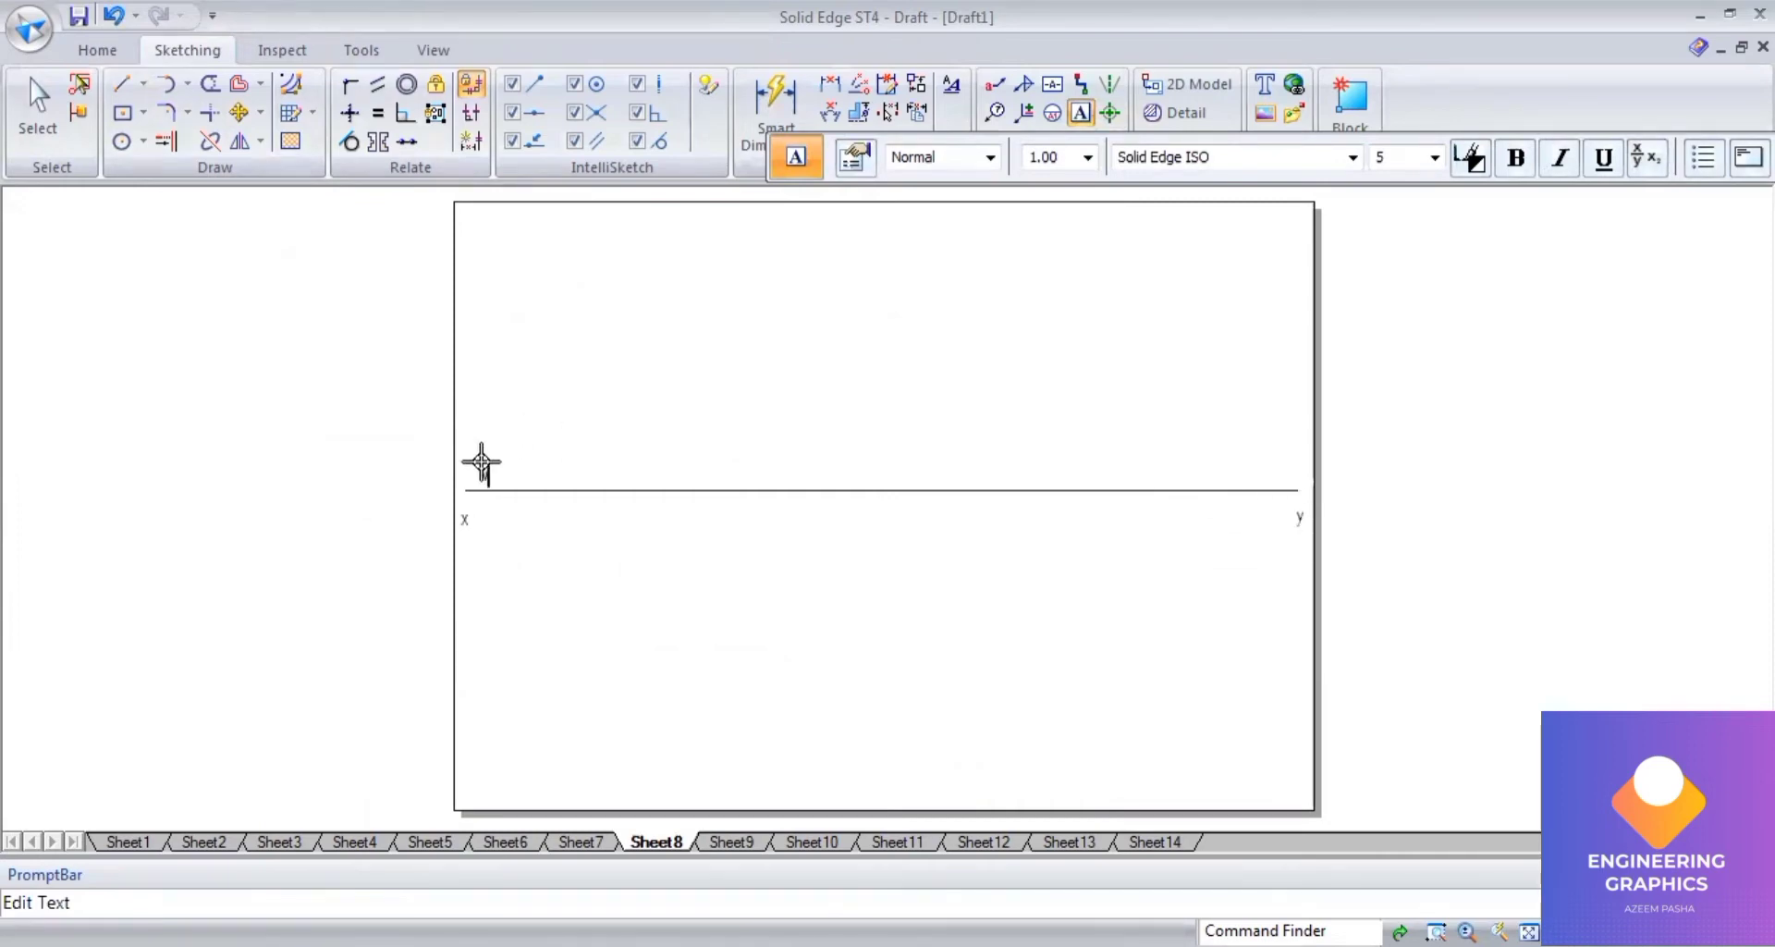
left_click(480, 506)
type("hp")
Consult the line projection problems in the PDF, and offset the xy line 20 mm upward.
key("alt+Tab")
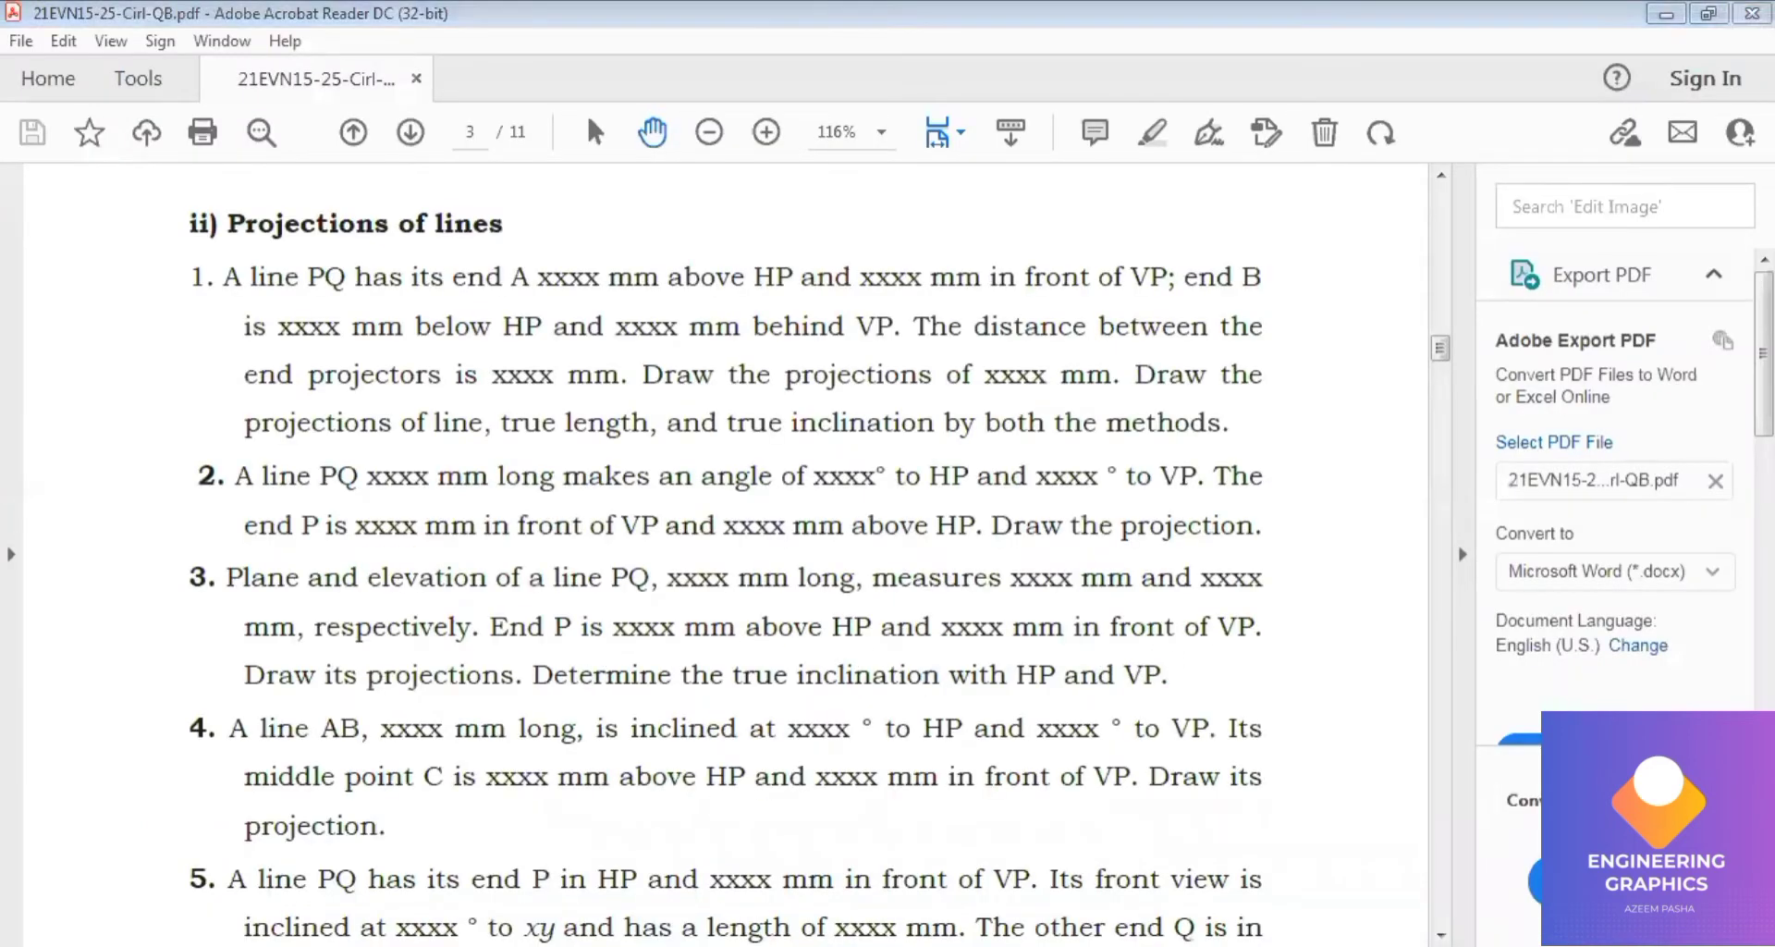
key("alt+Tab")
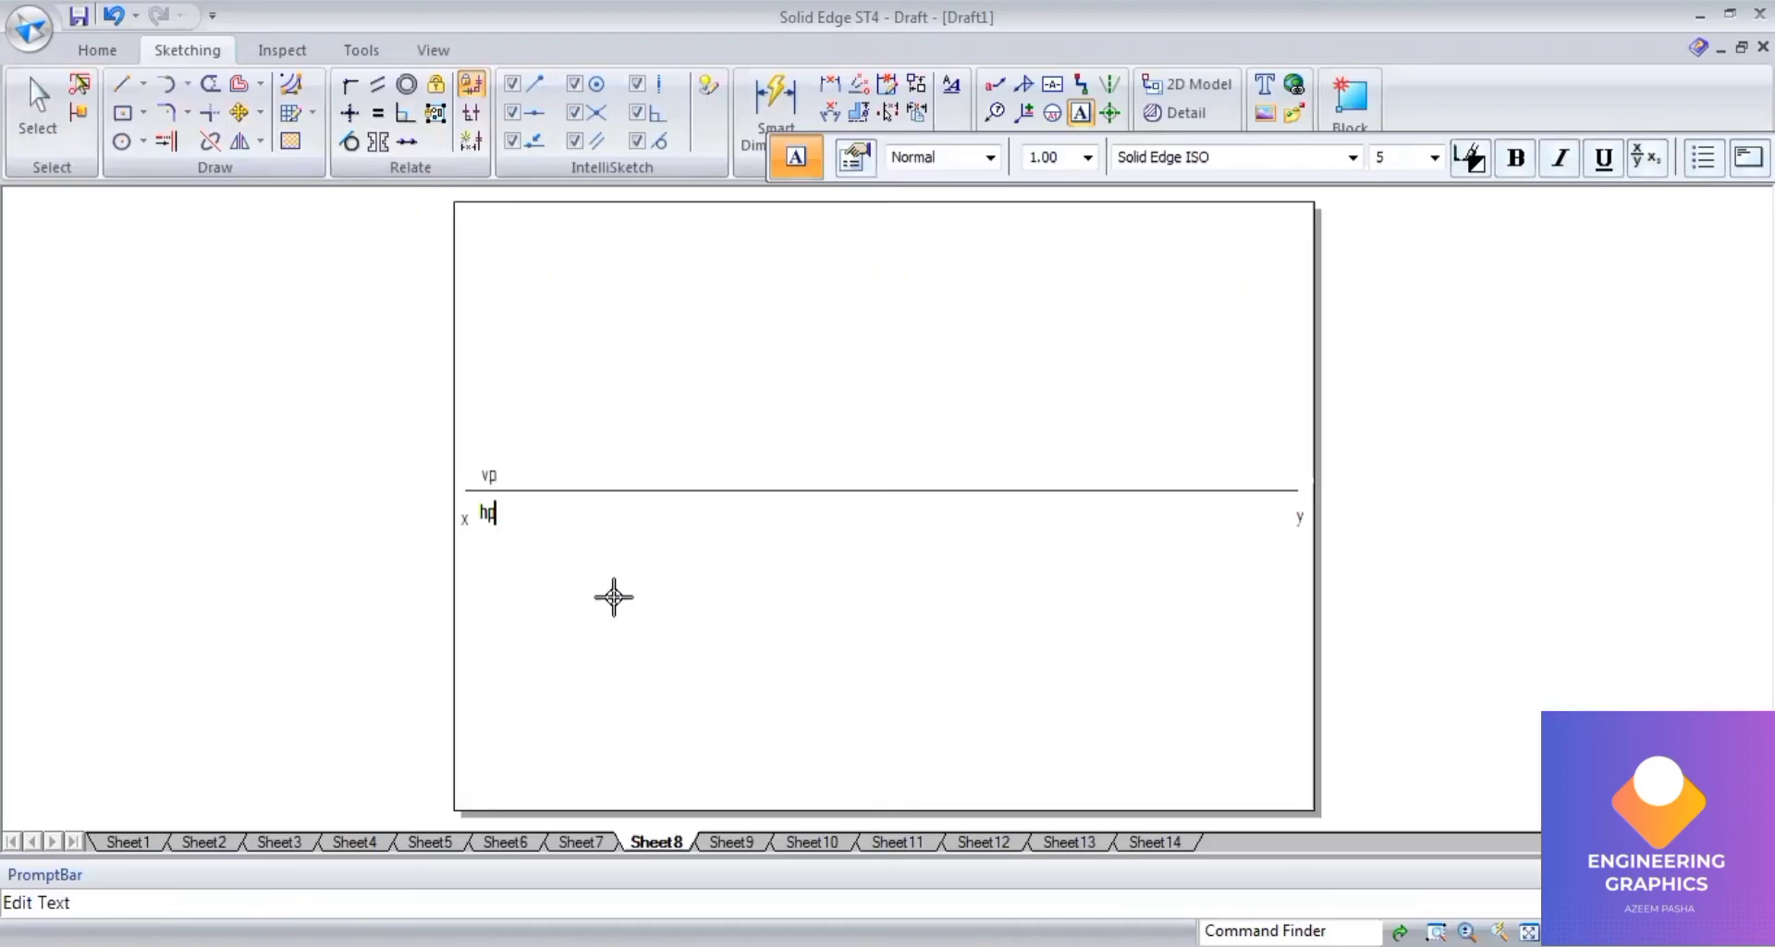
left_click(239, 84)
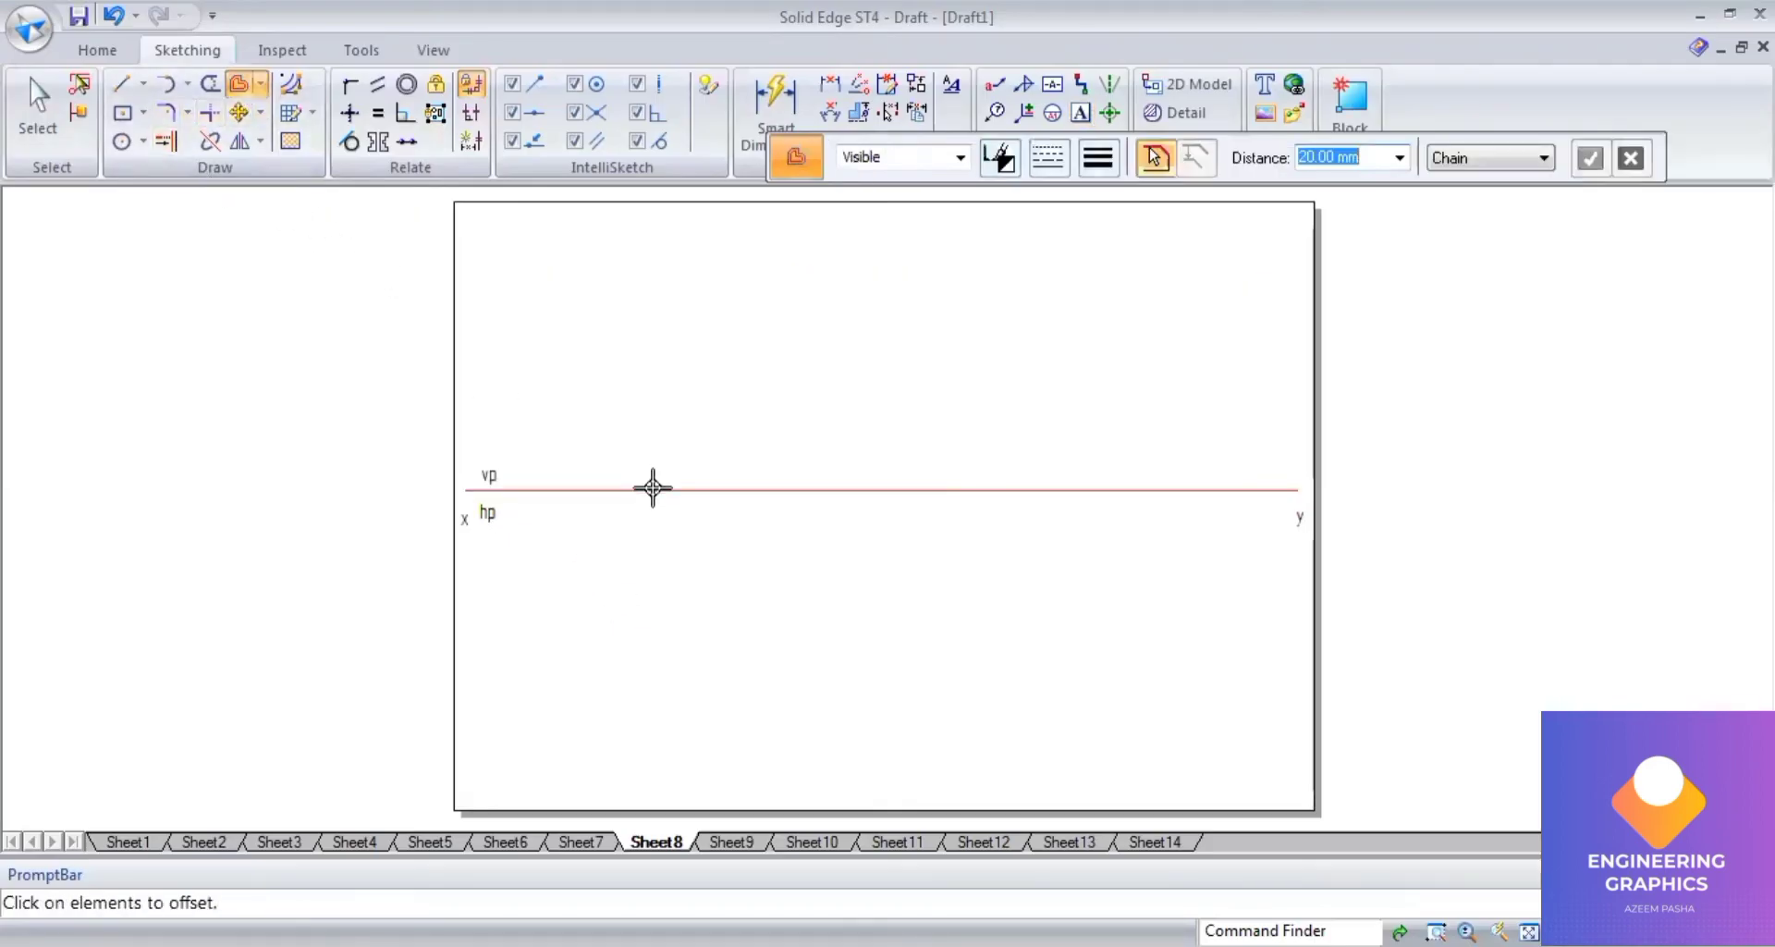
left_click(653, 487)
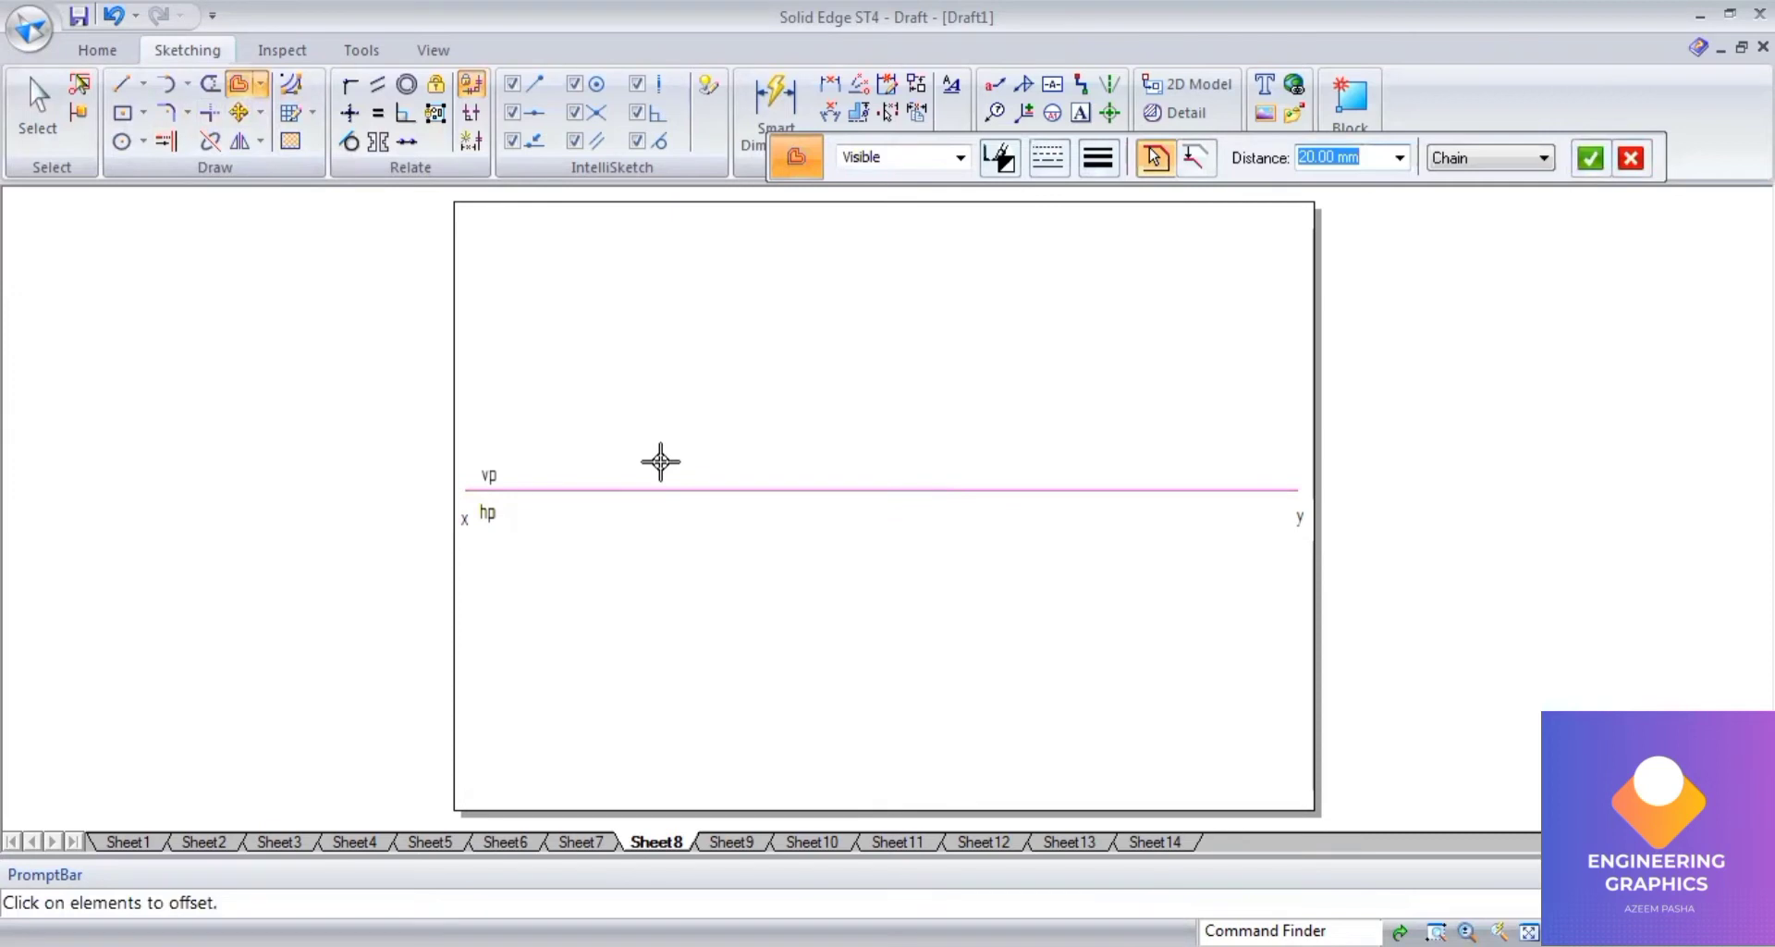
right_click(660, 460)
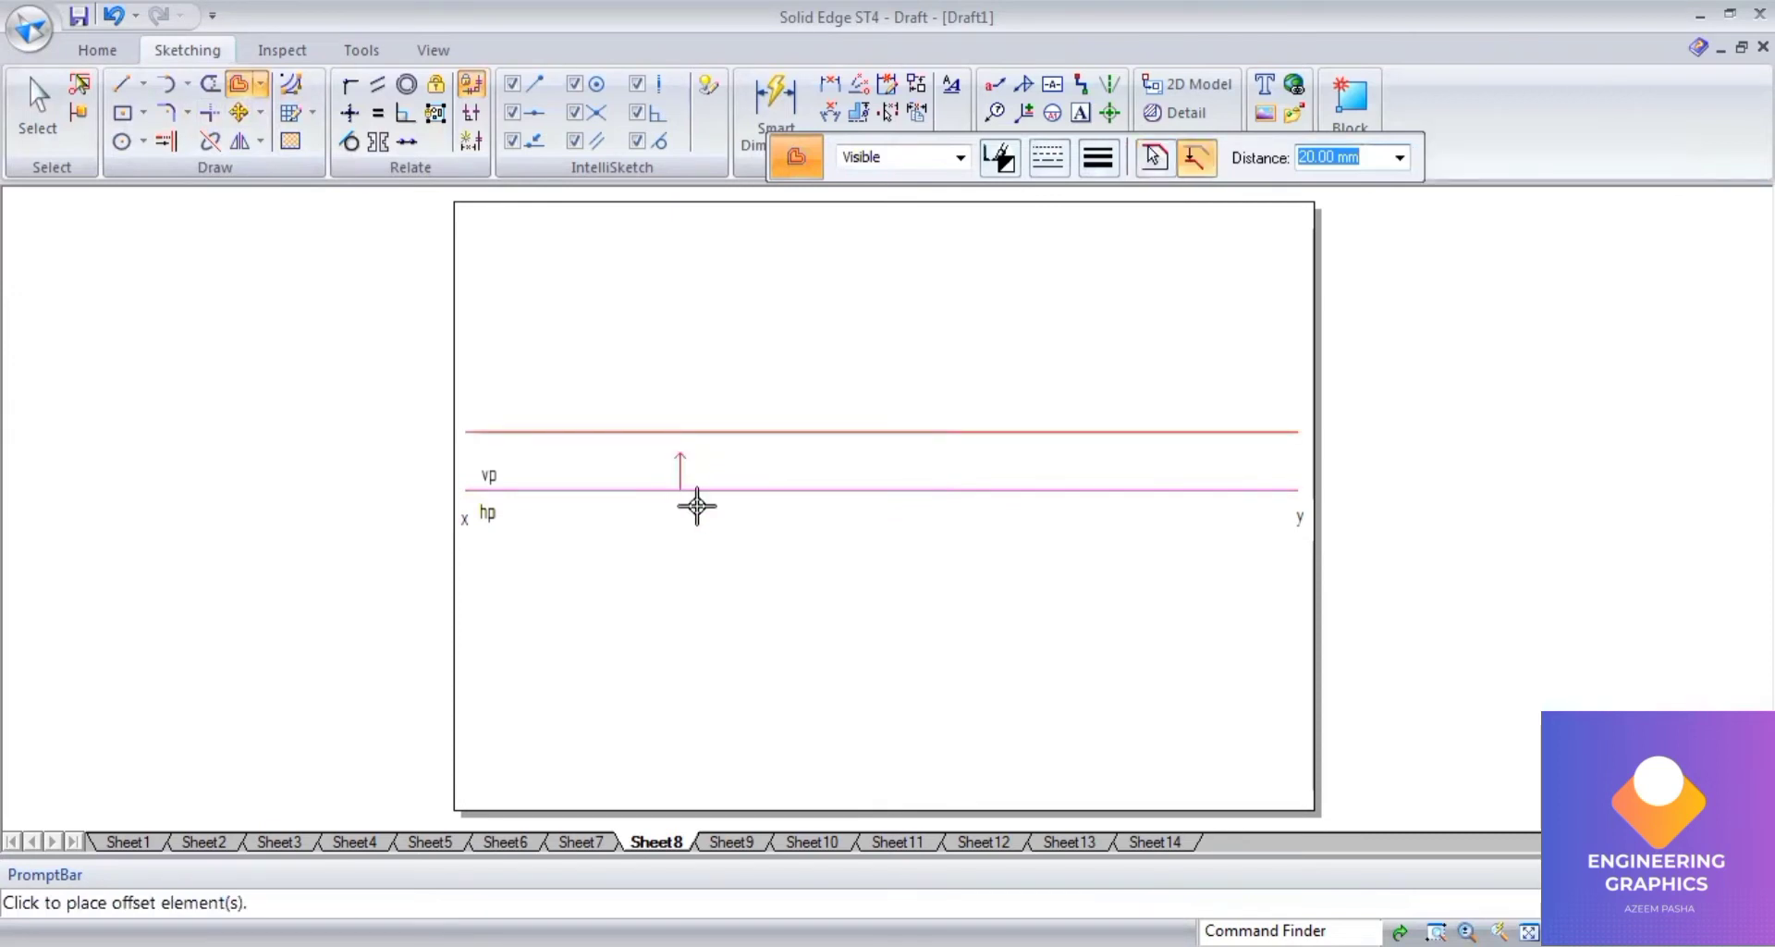
left_click(689, 462)
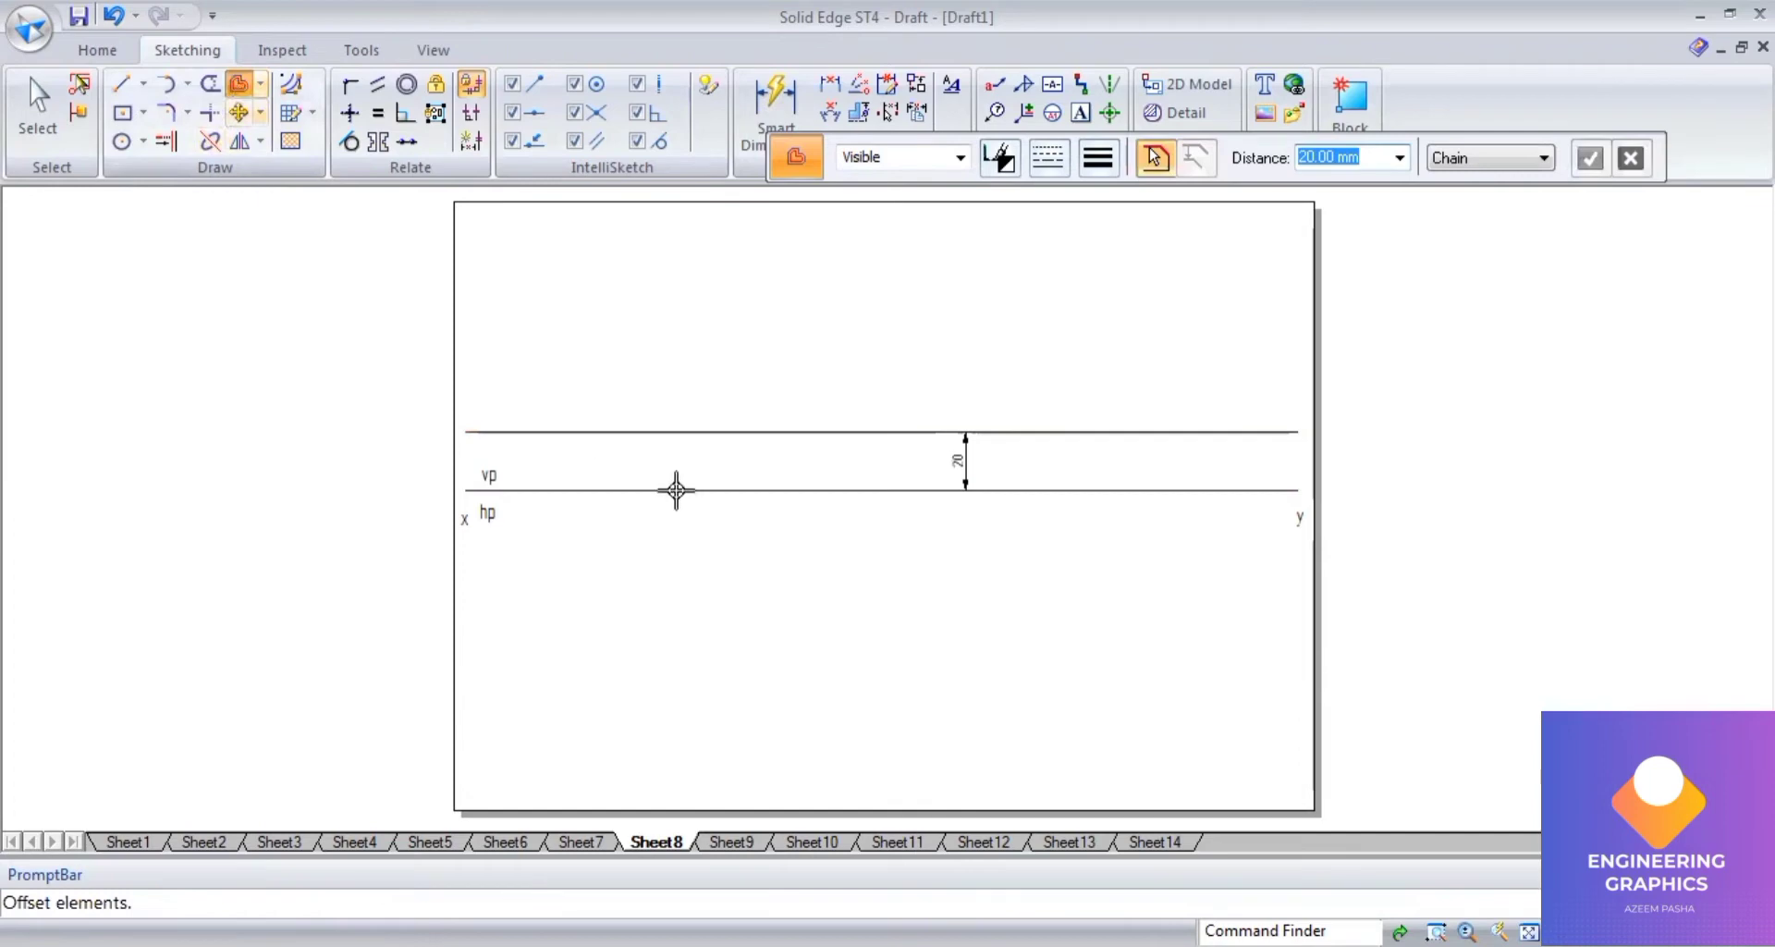
Offset the xy line 30 mm downward.
type("3")
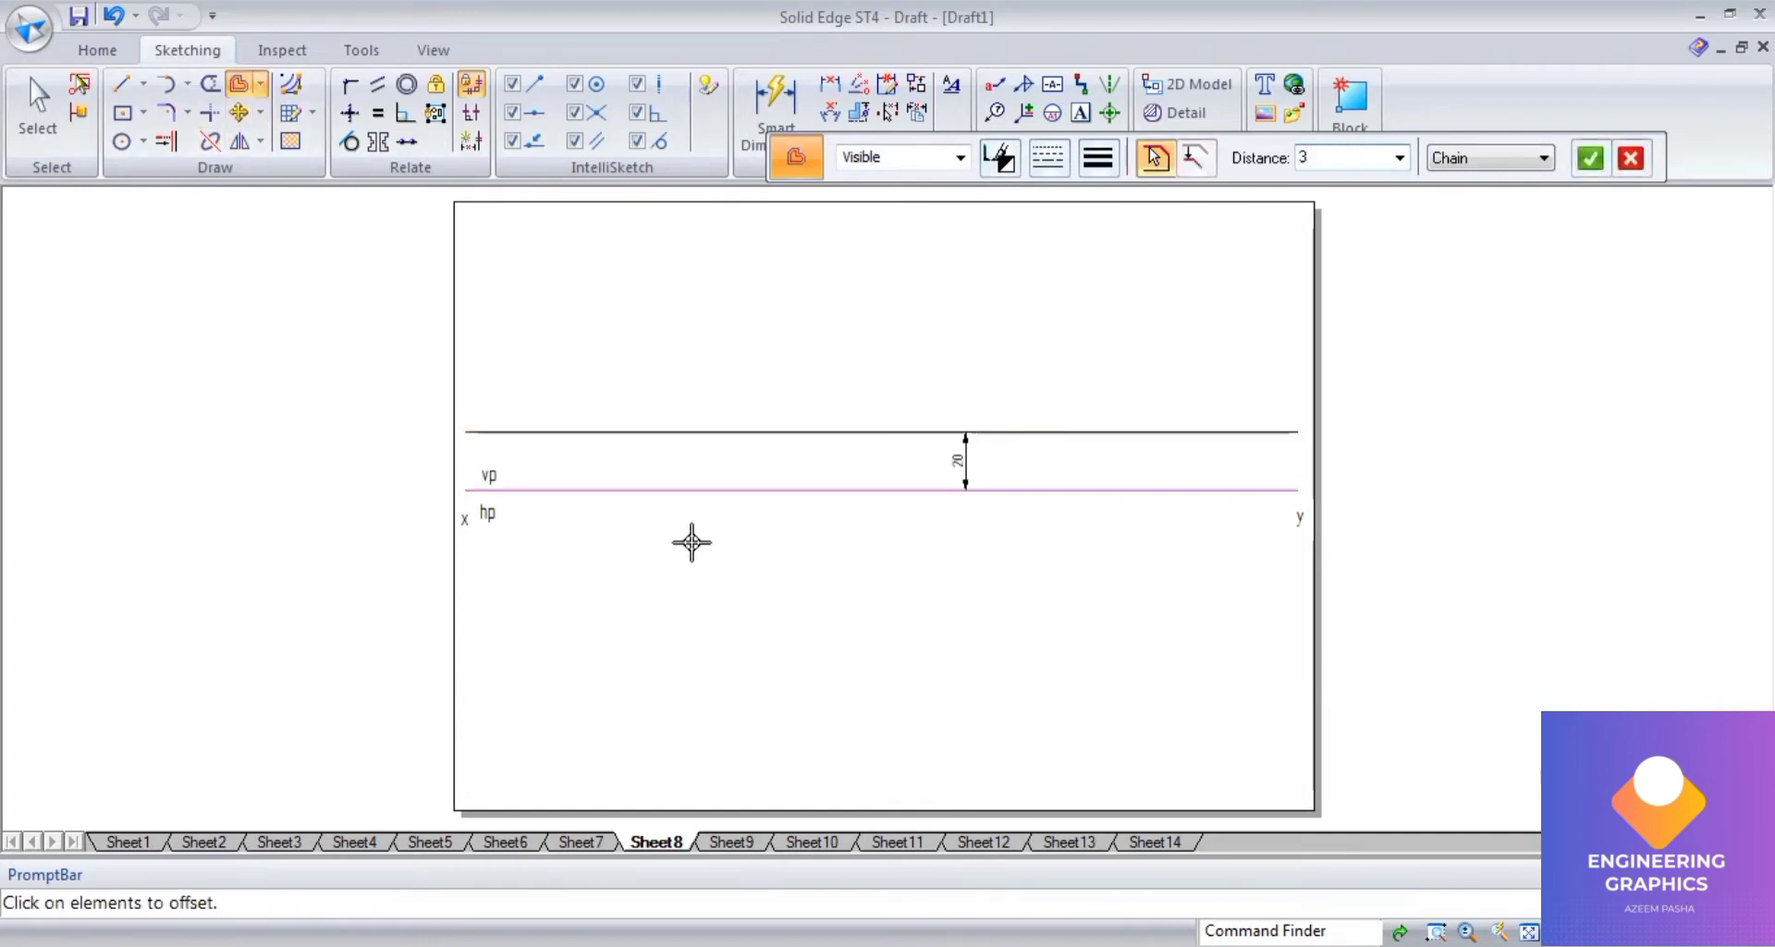
type("0")
key("Return")
left_click(555, 555)
Change both offset lines above and below the xy line to a dash-dot line type.
left_click(37, 102)
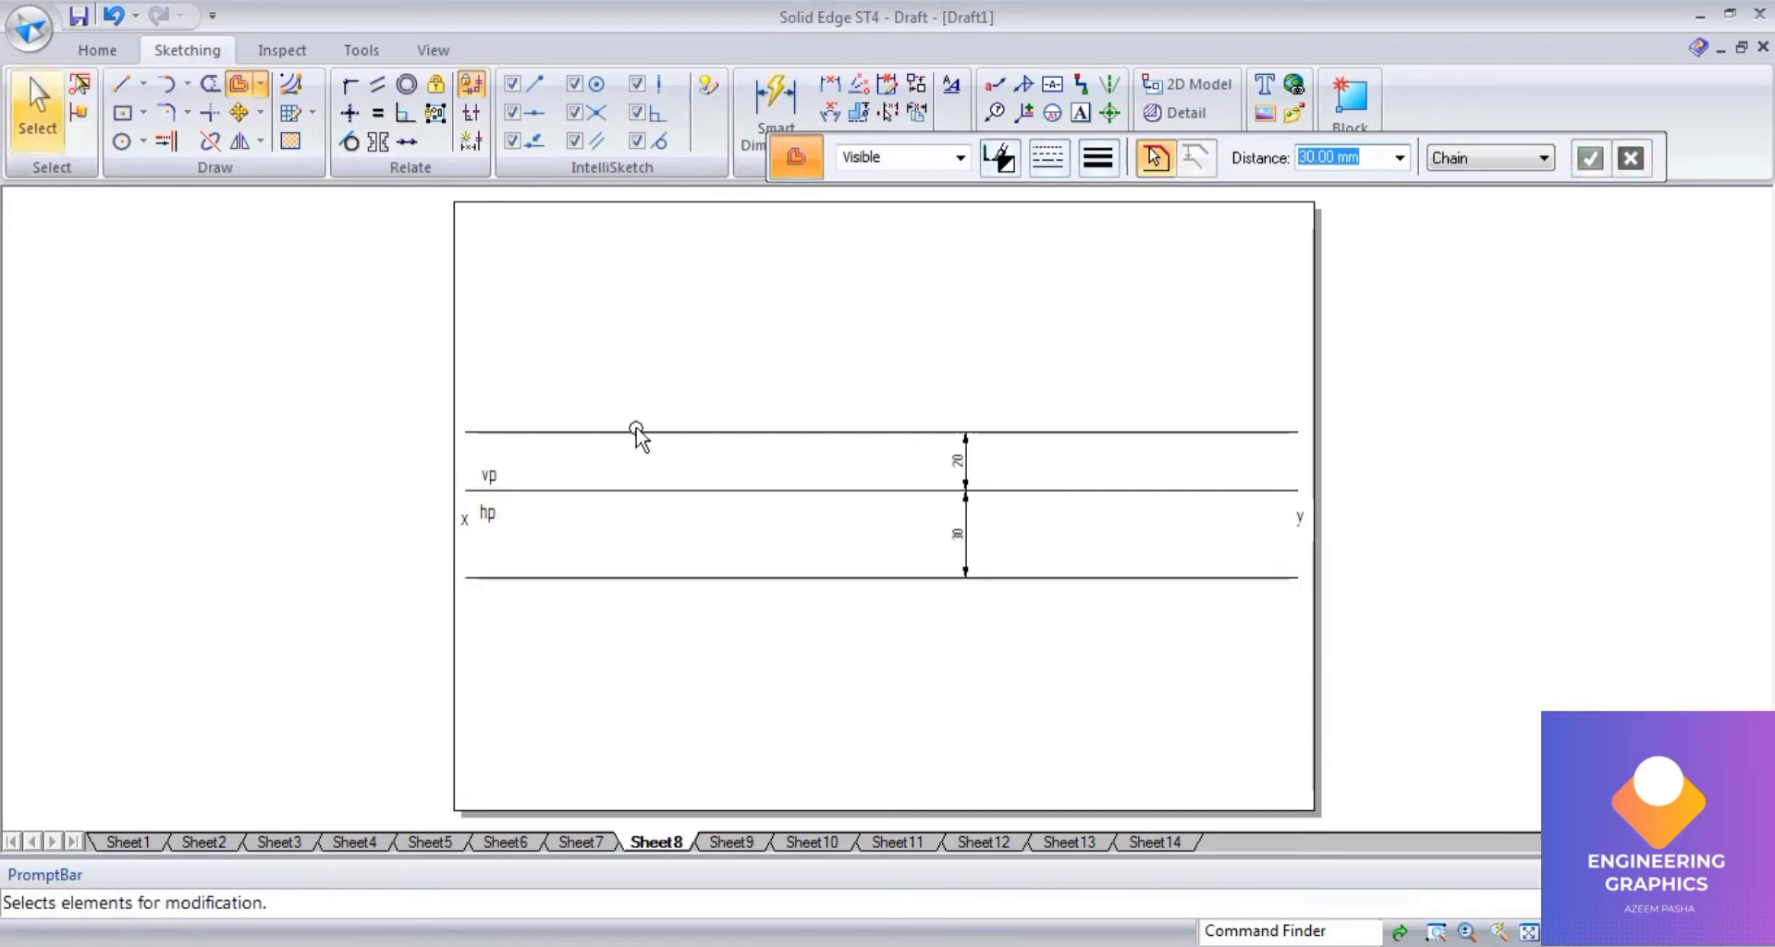
left_click(664, 432)
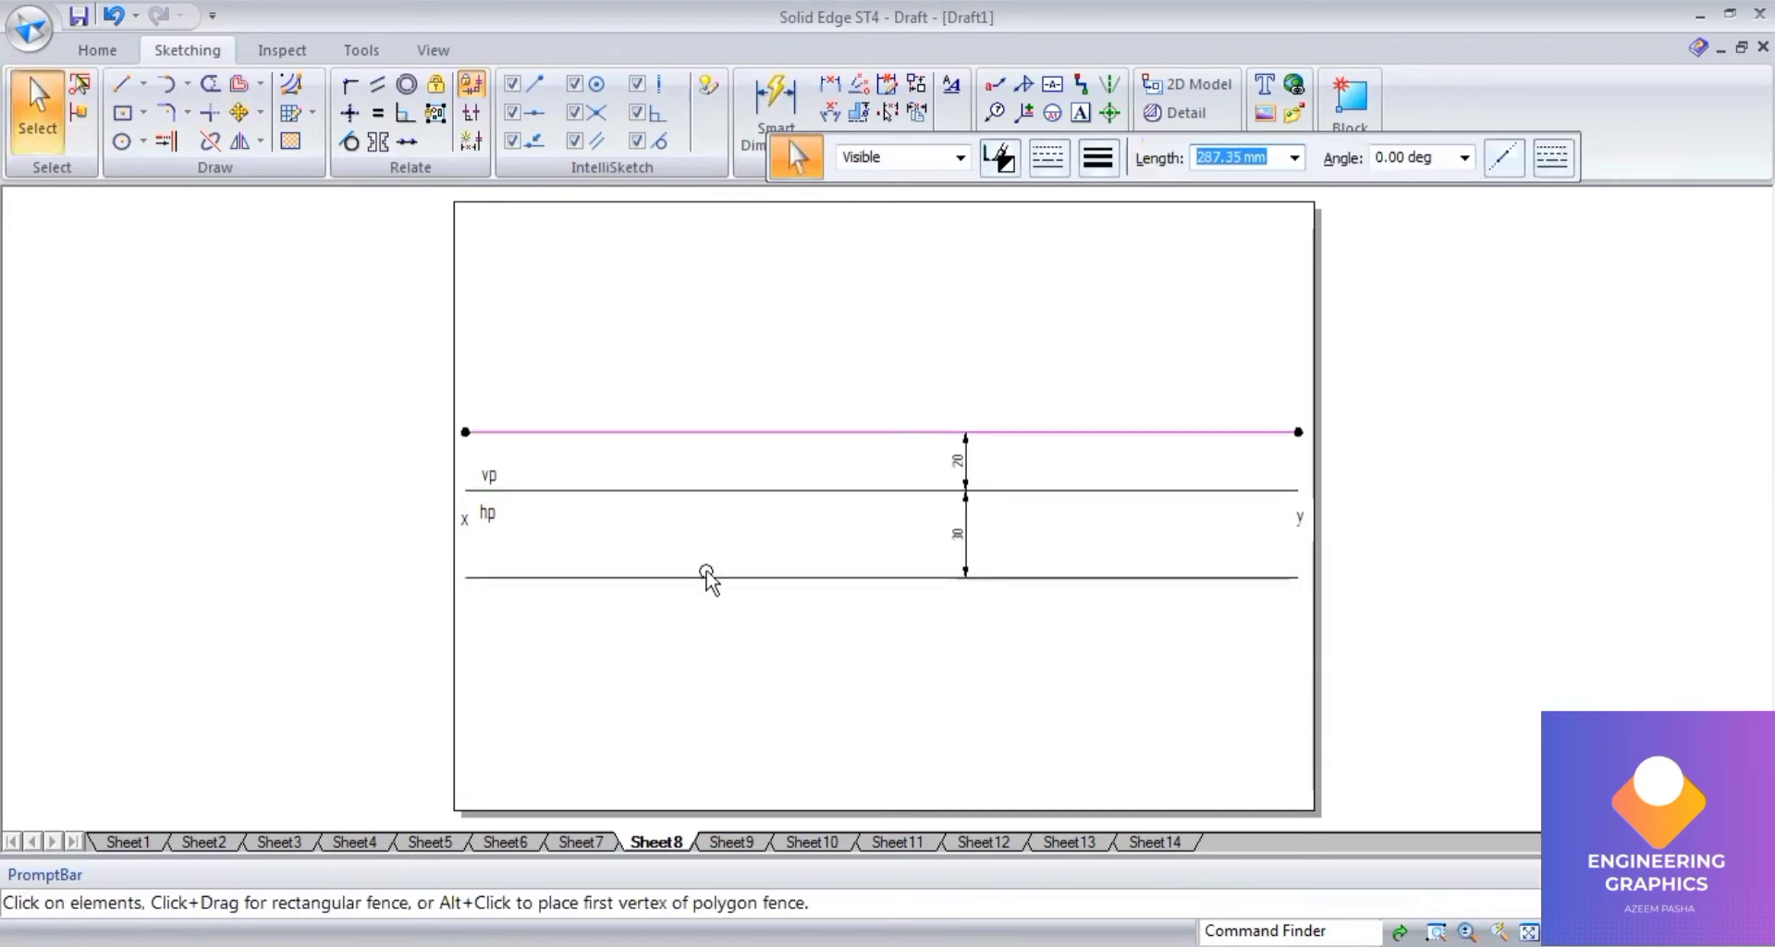
left_click(702, 578, "ctrl")
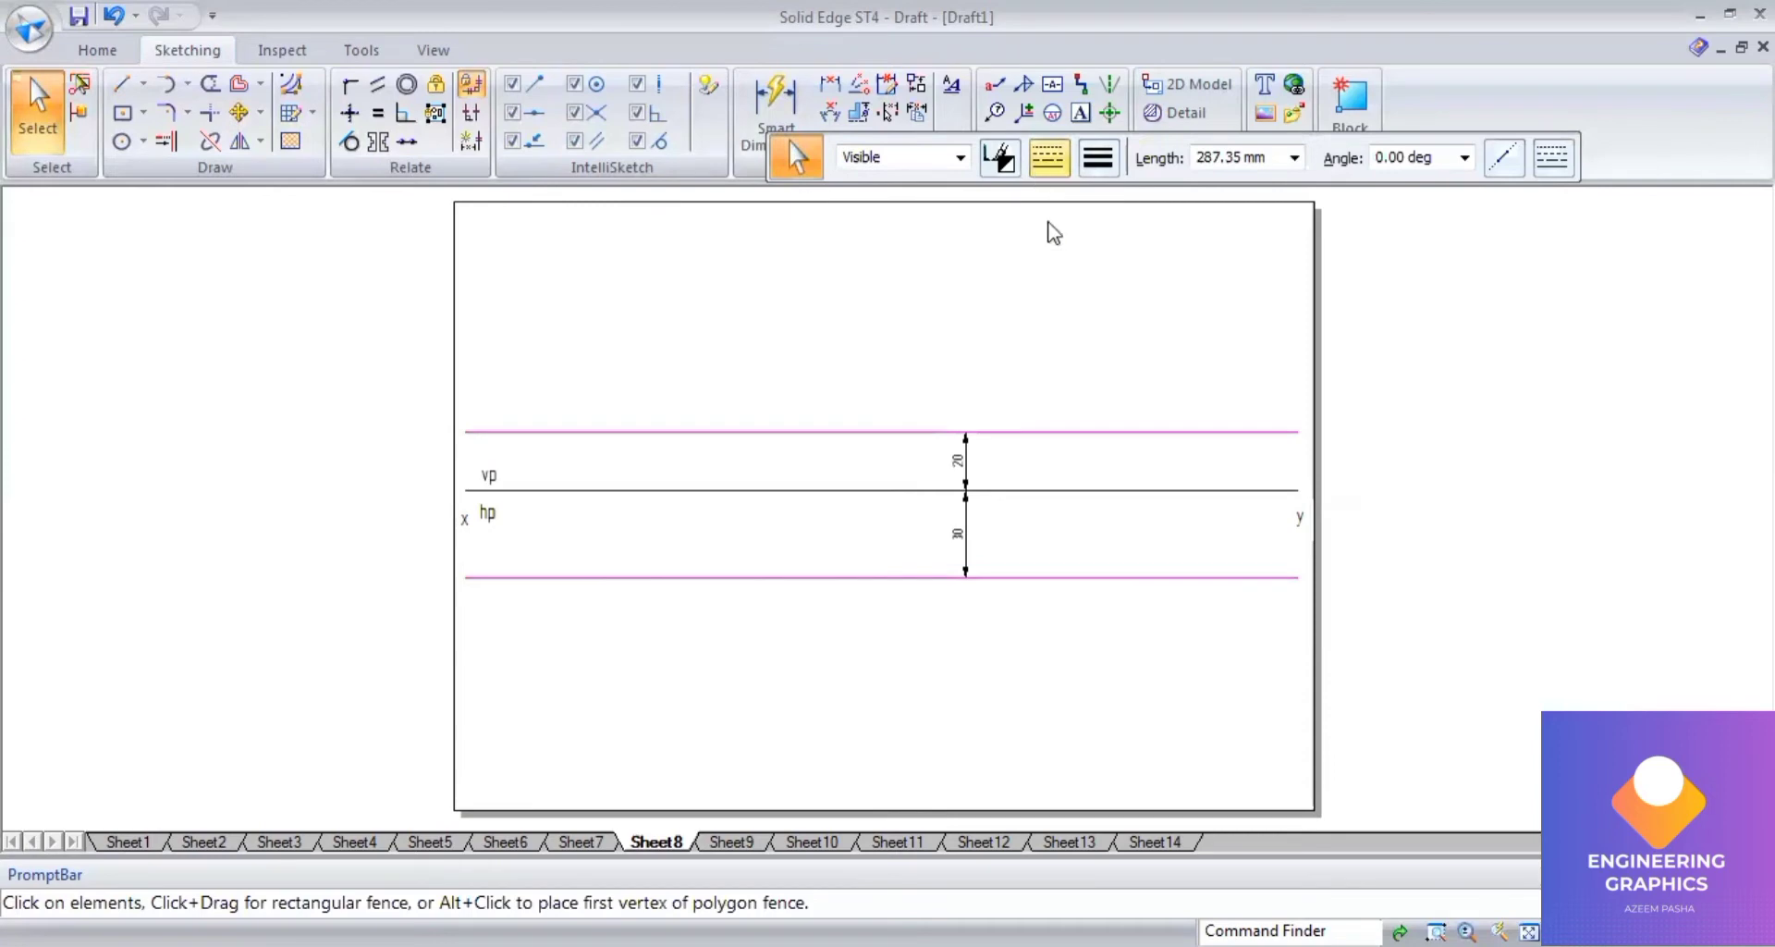
left_click(858, 327)
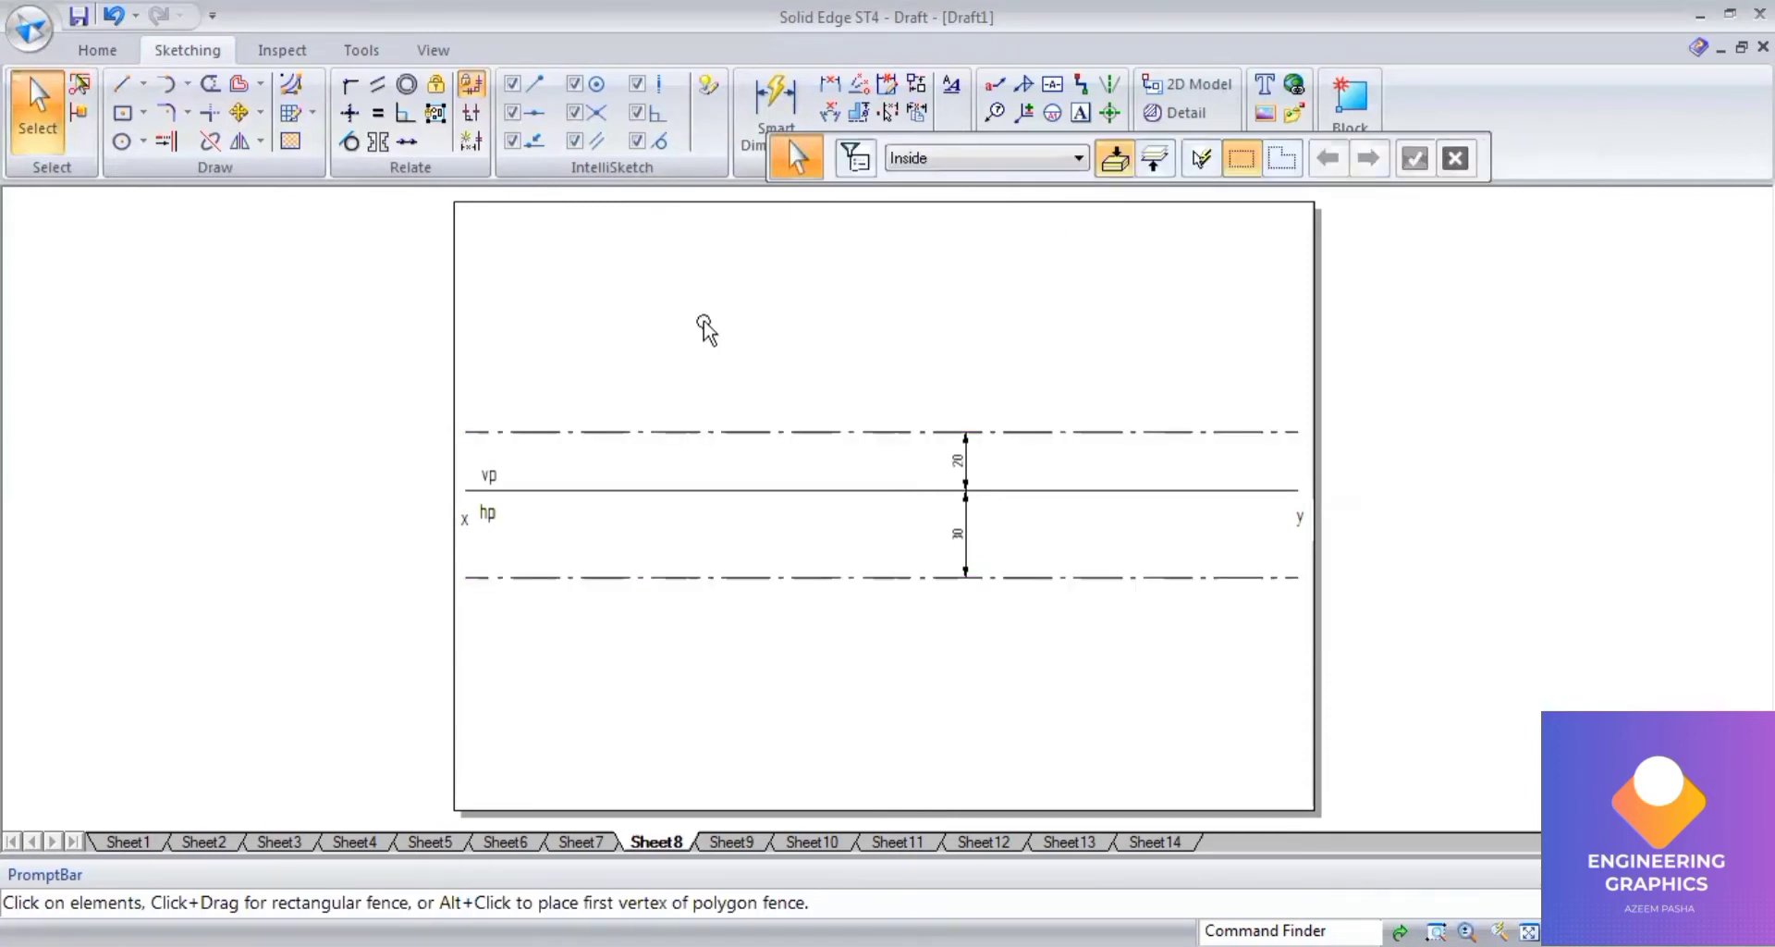
Draw a 75 mm line along xy with a 0.13 mm width, continuing from its y-side end with a vertical line about 69 mm upward.
key("alt+Tab")
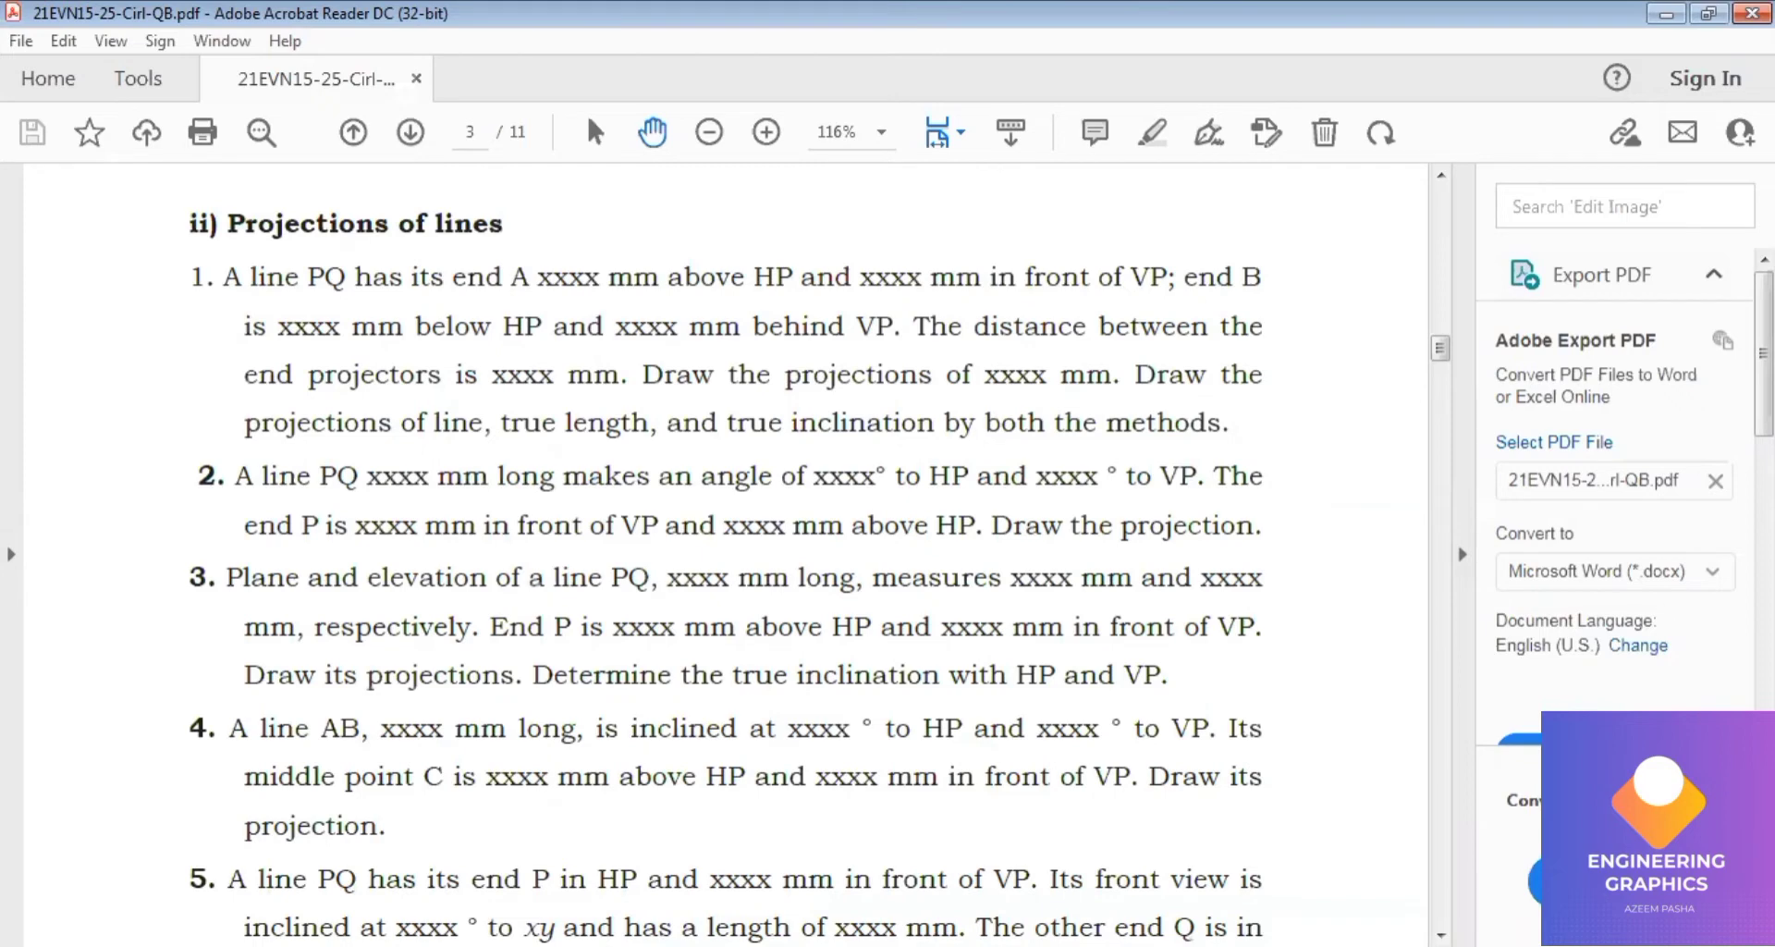
key("alt+Tab")
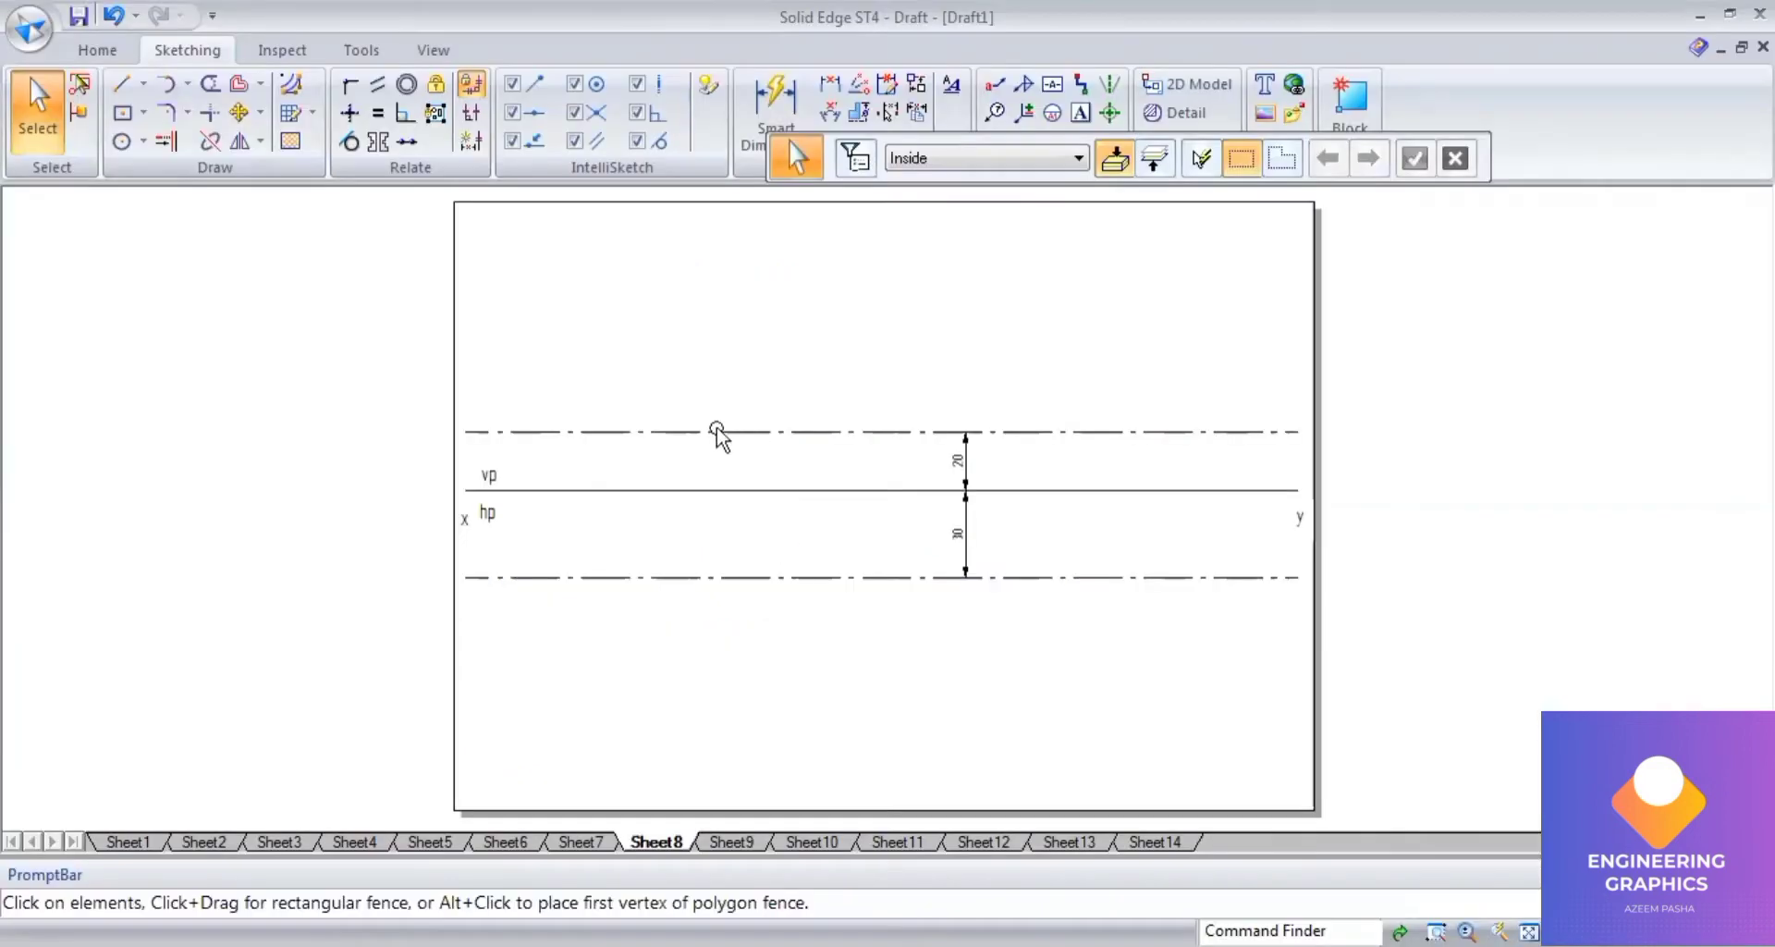
left_click(125, 86)
left_click(1099, 157)
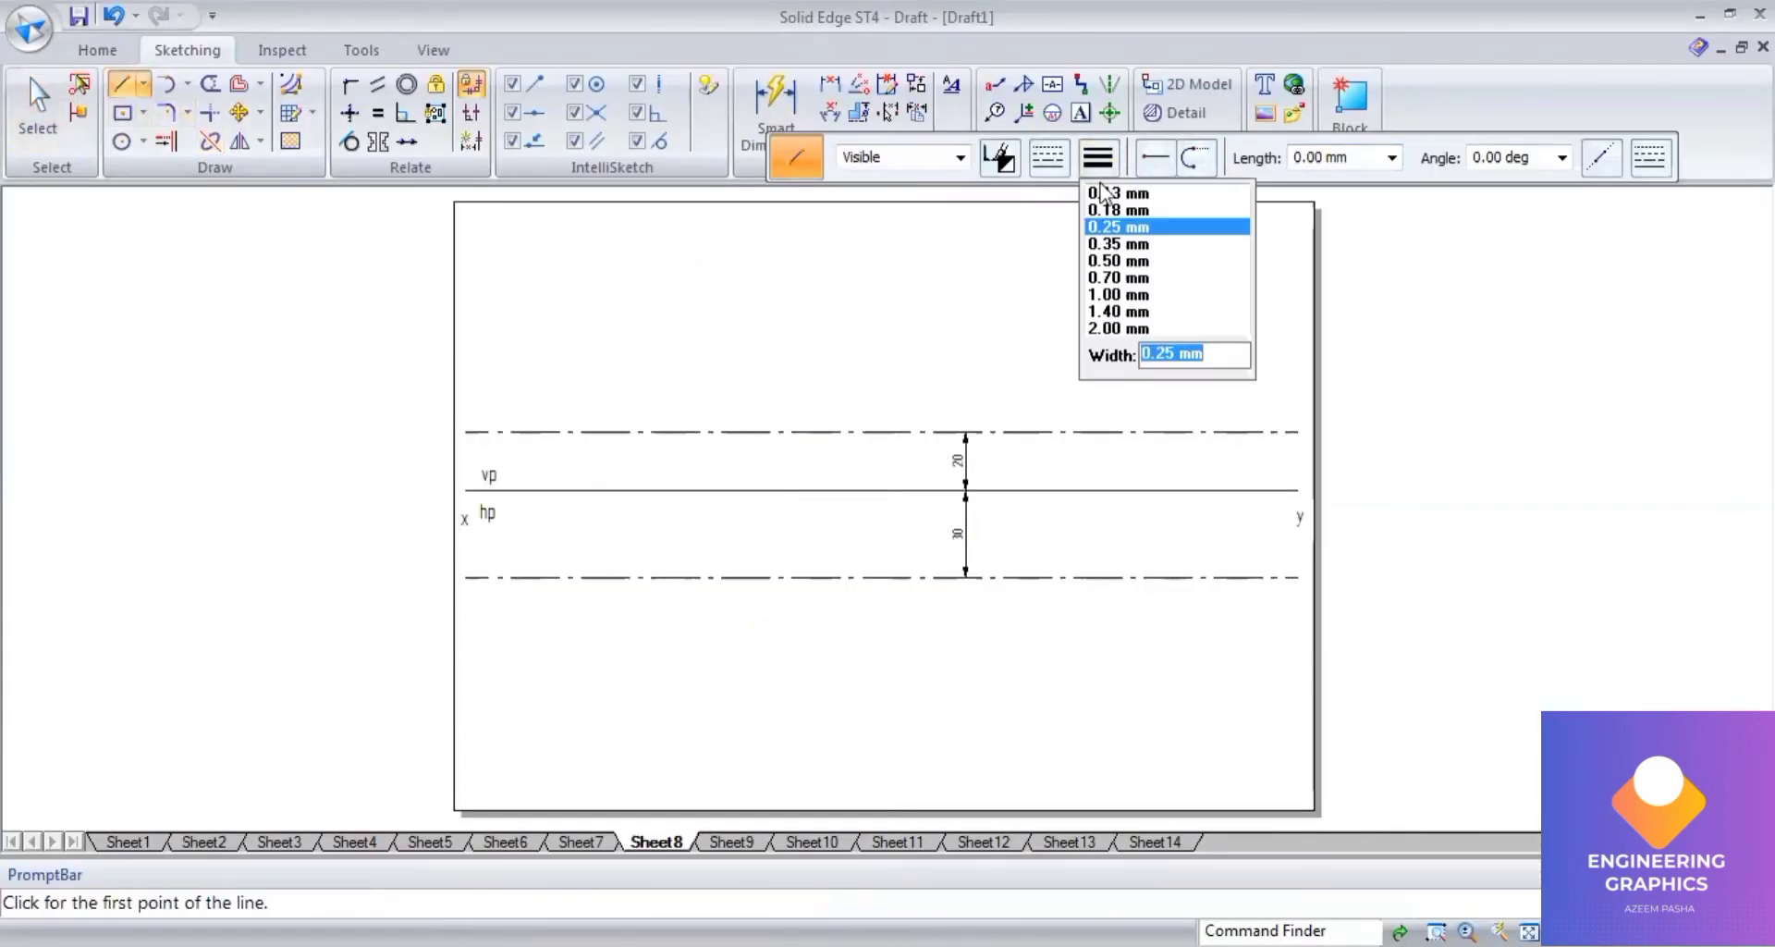
left_click(1105, 194)
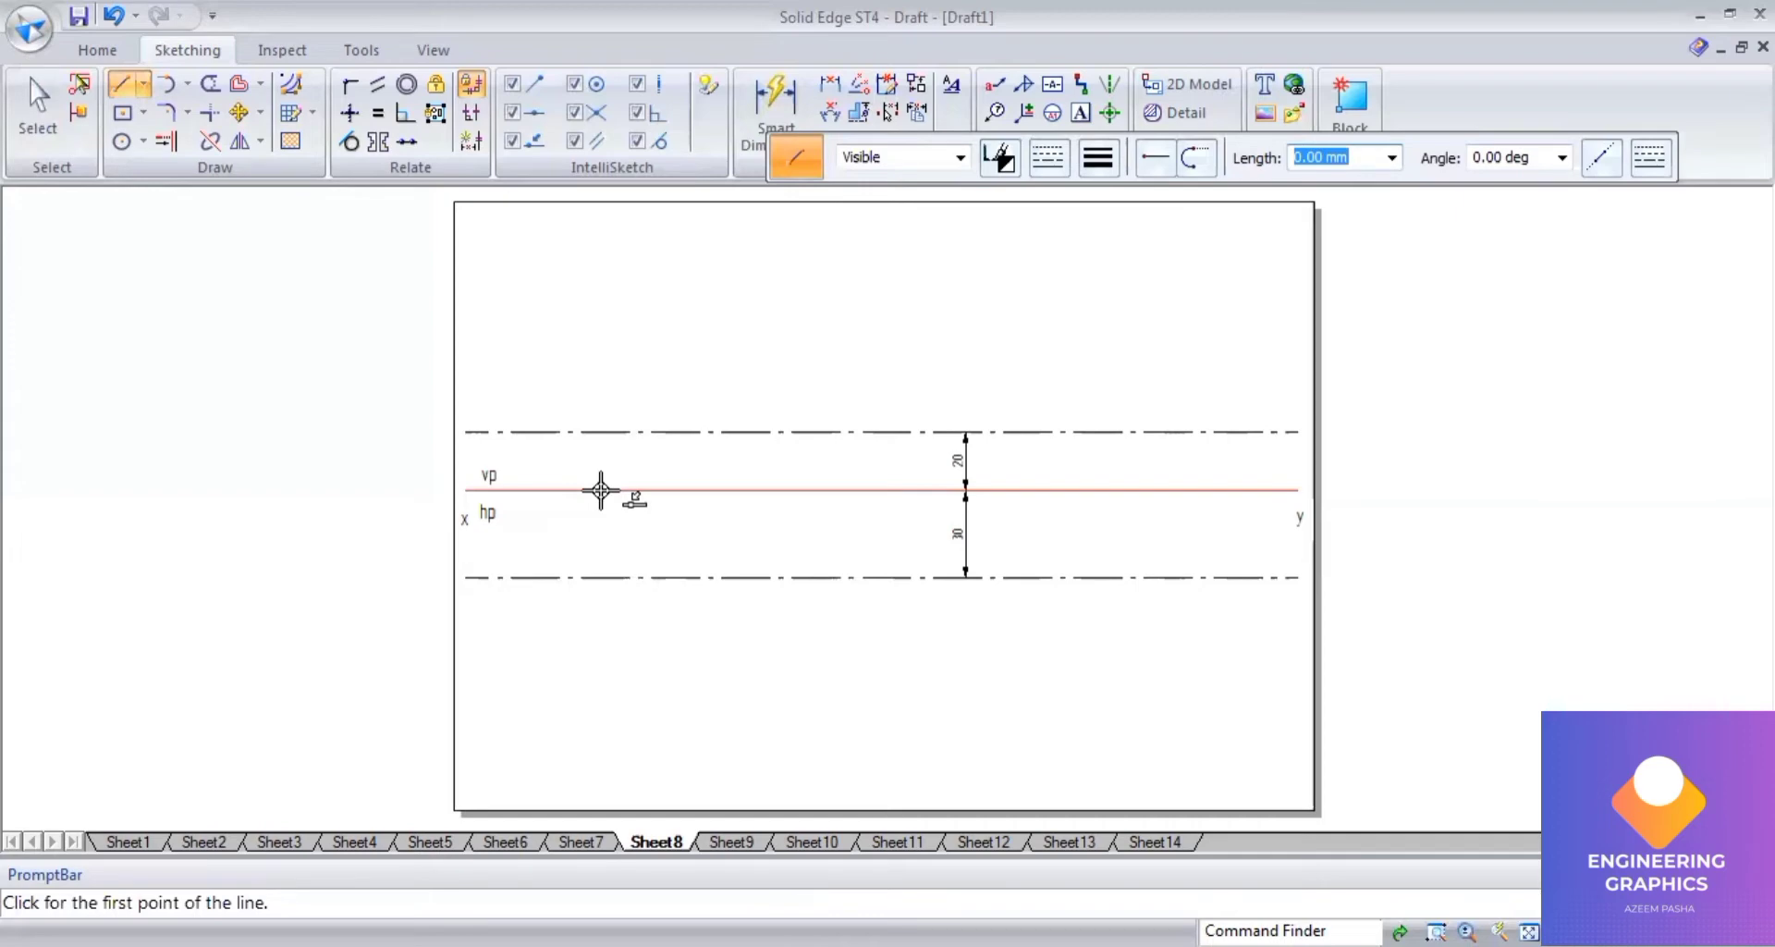
left_click(602, 490)
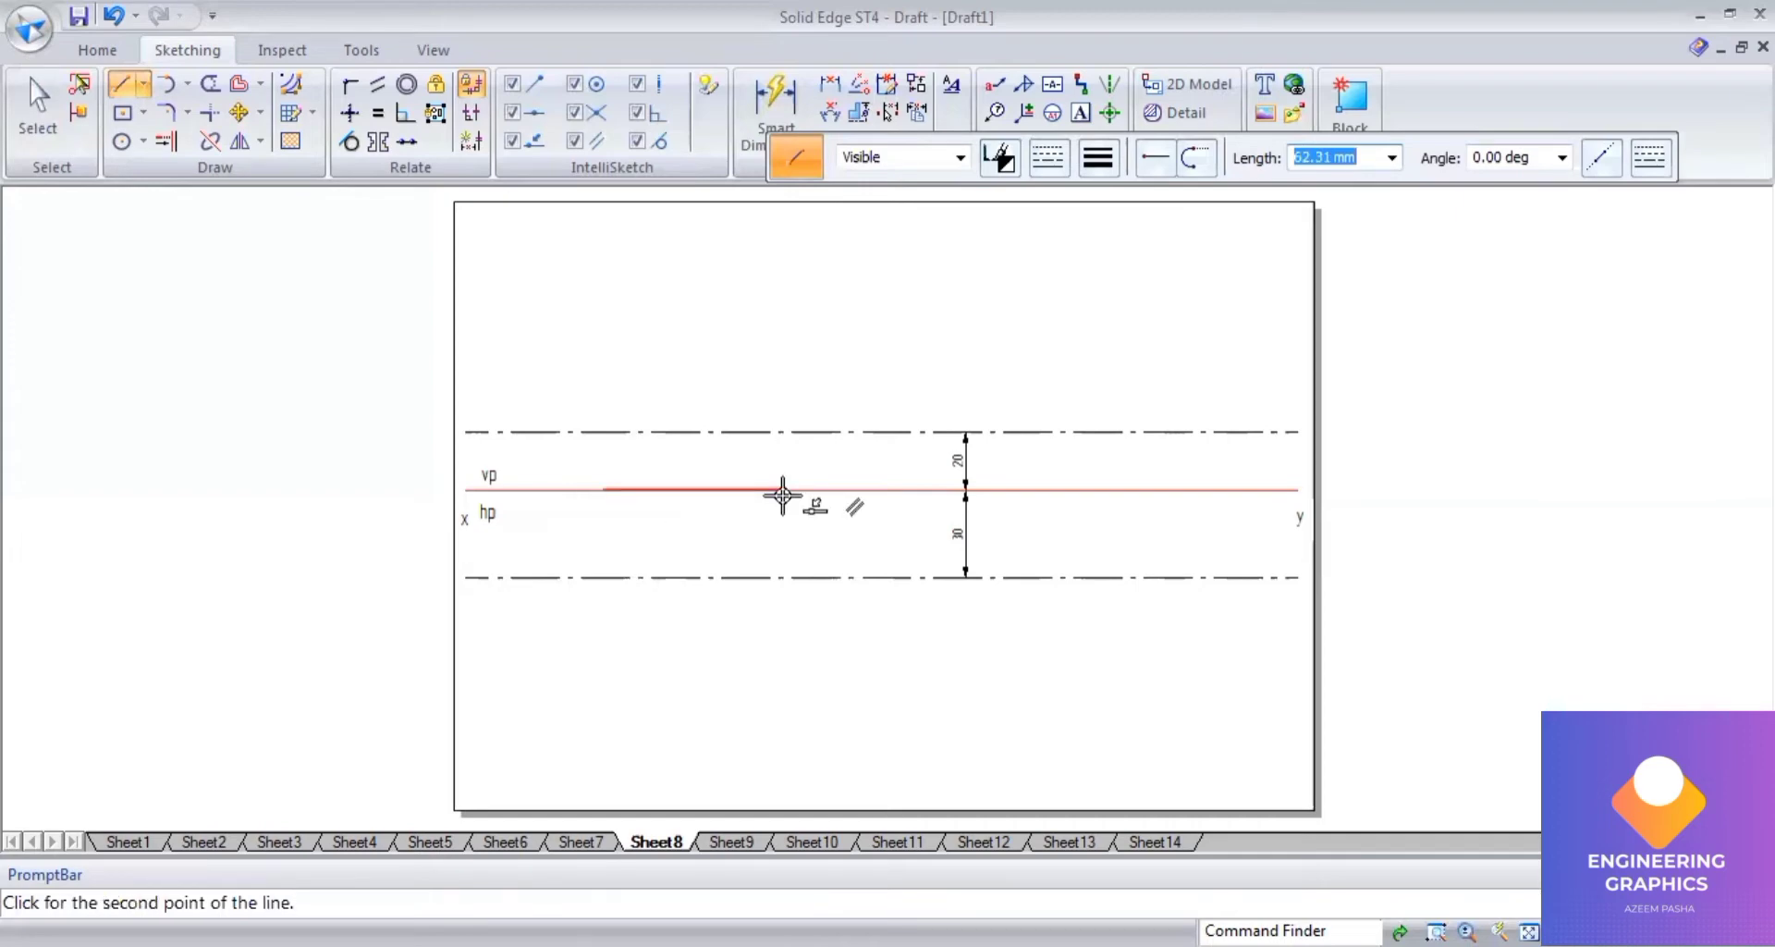
type("75")
key("Tab")
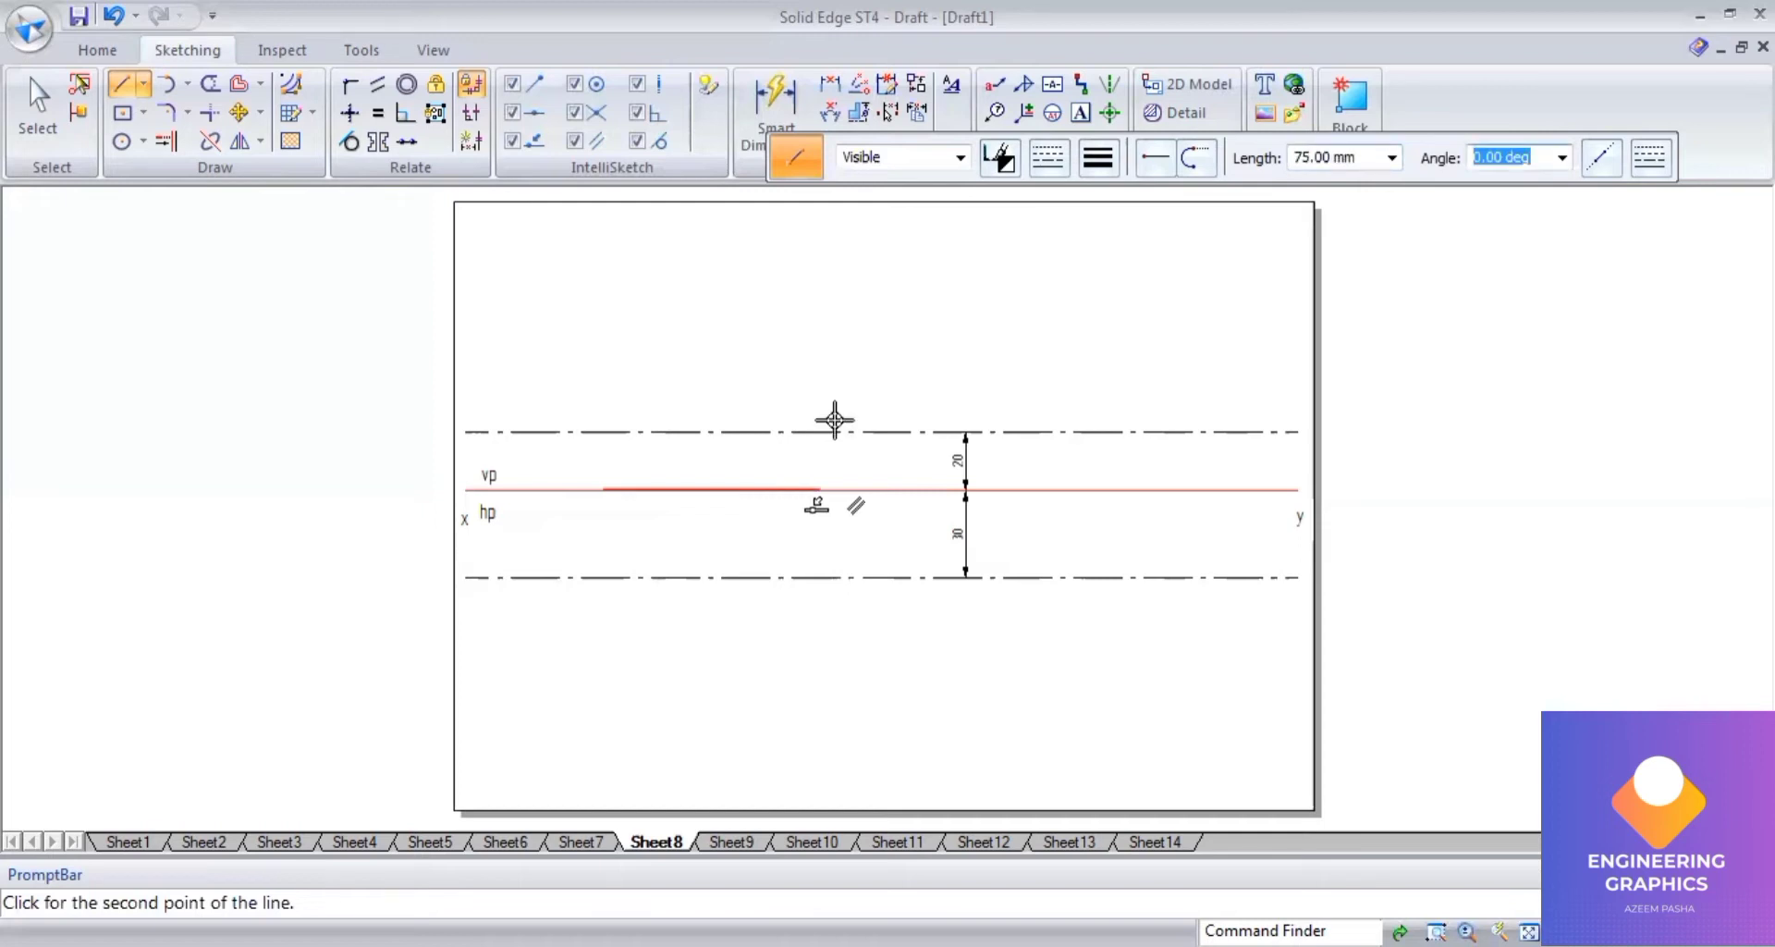
left_click(831, 402)
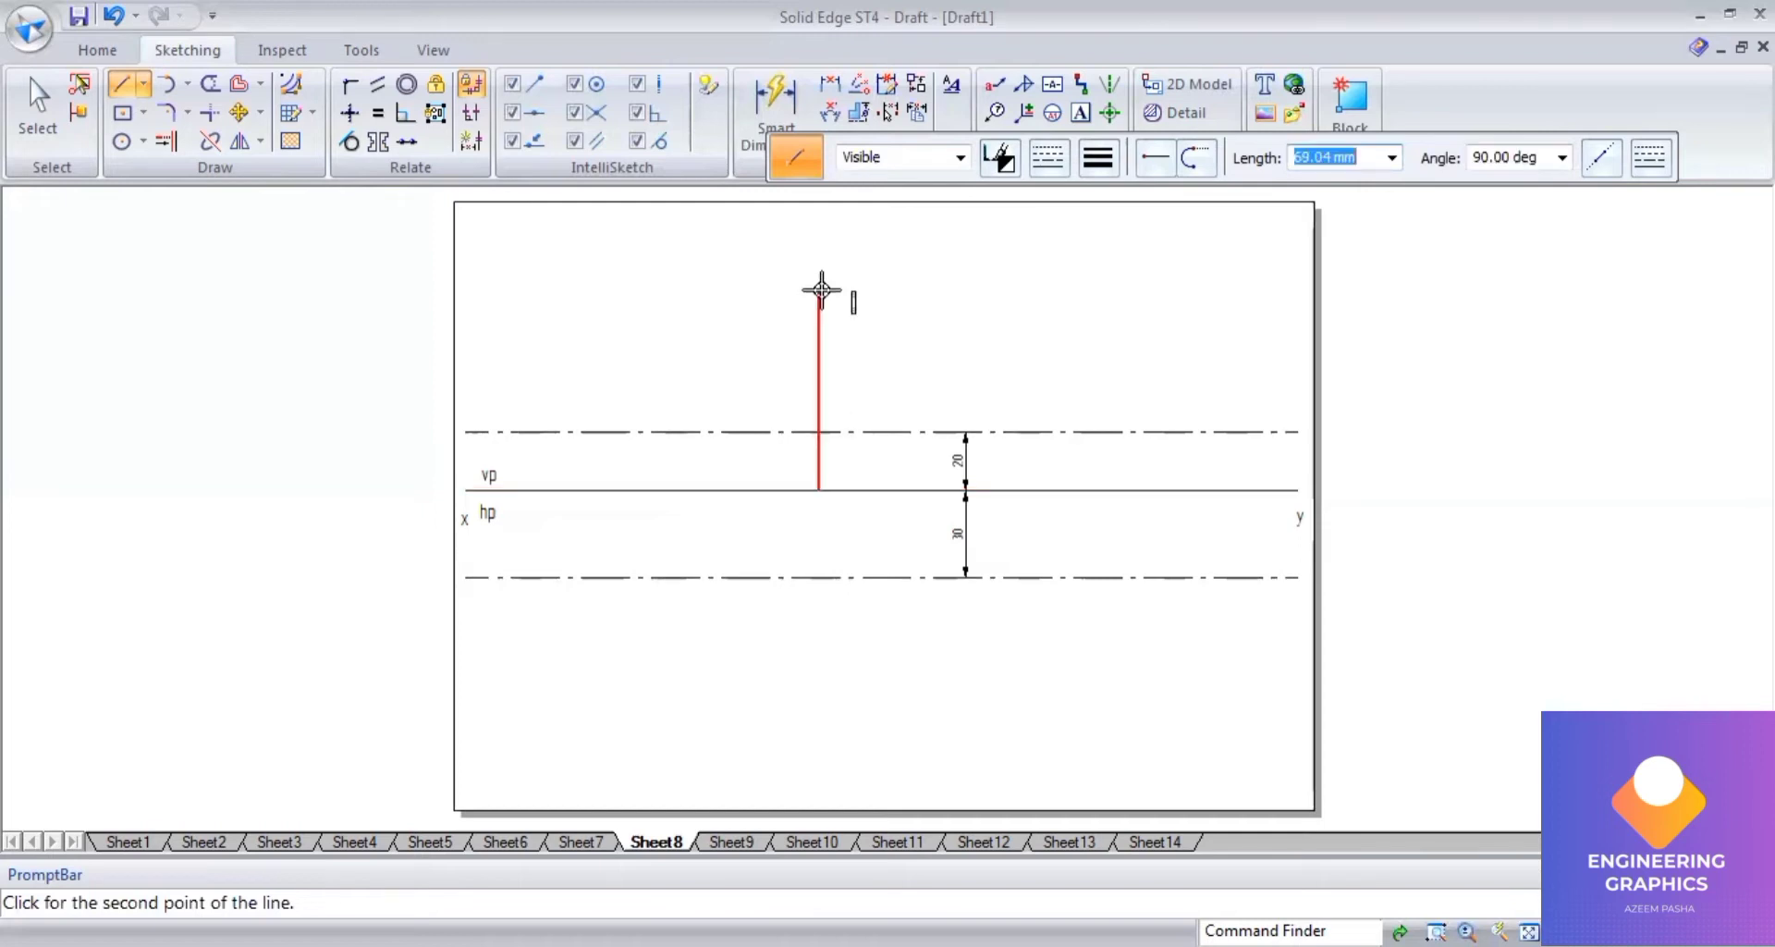
Dimension the length of the 75 mm line on xy, placing the dimension below the lower dash-dot line.
left_click(784, 109)
left_click(745, 491)
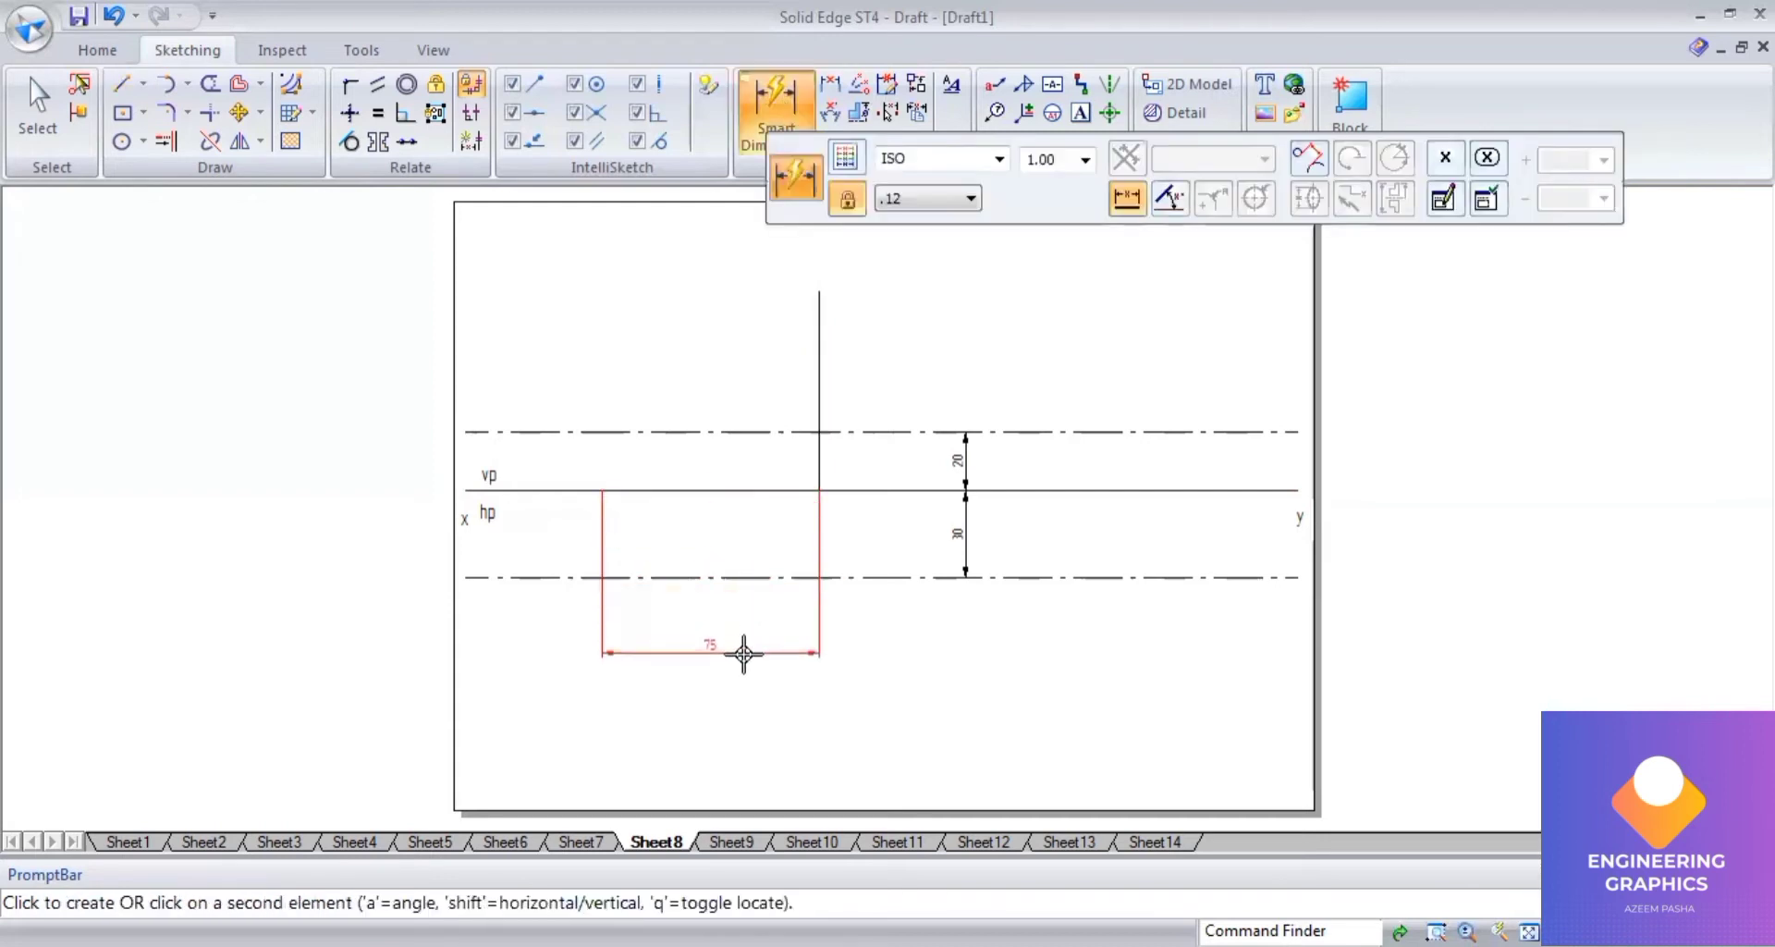
left_click(741, 652)
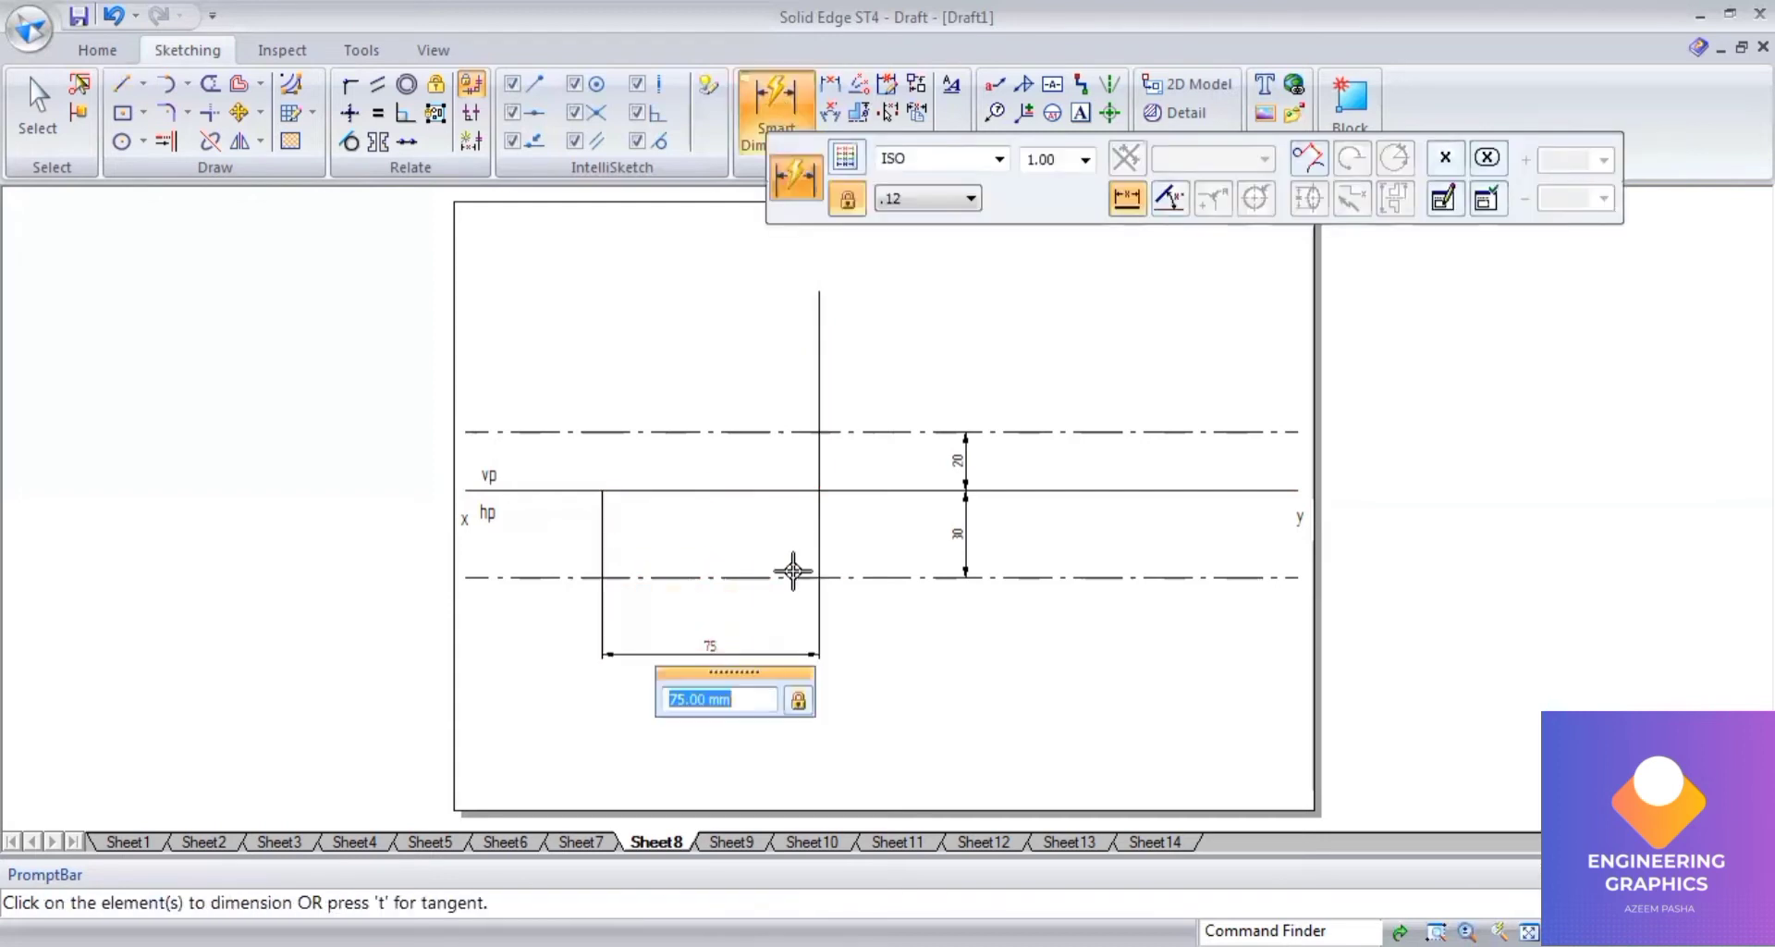
Draw a 0.13 mm wide vertical line from the x-side end of the 75 mm line up to the upper dash-dot line.
left_click(127, 92)
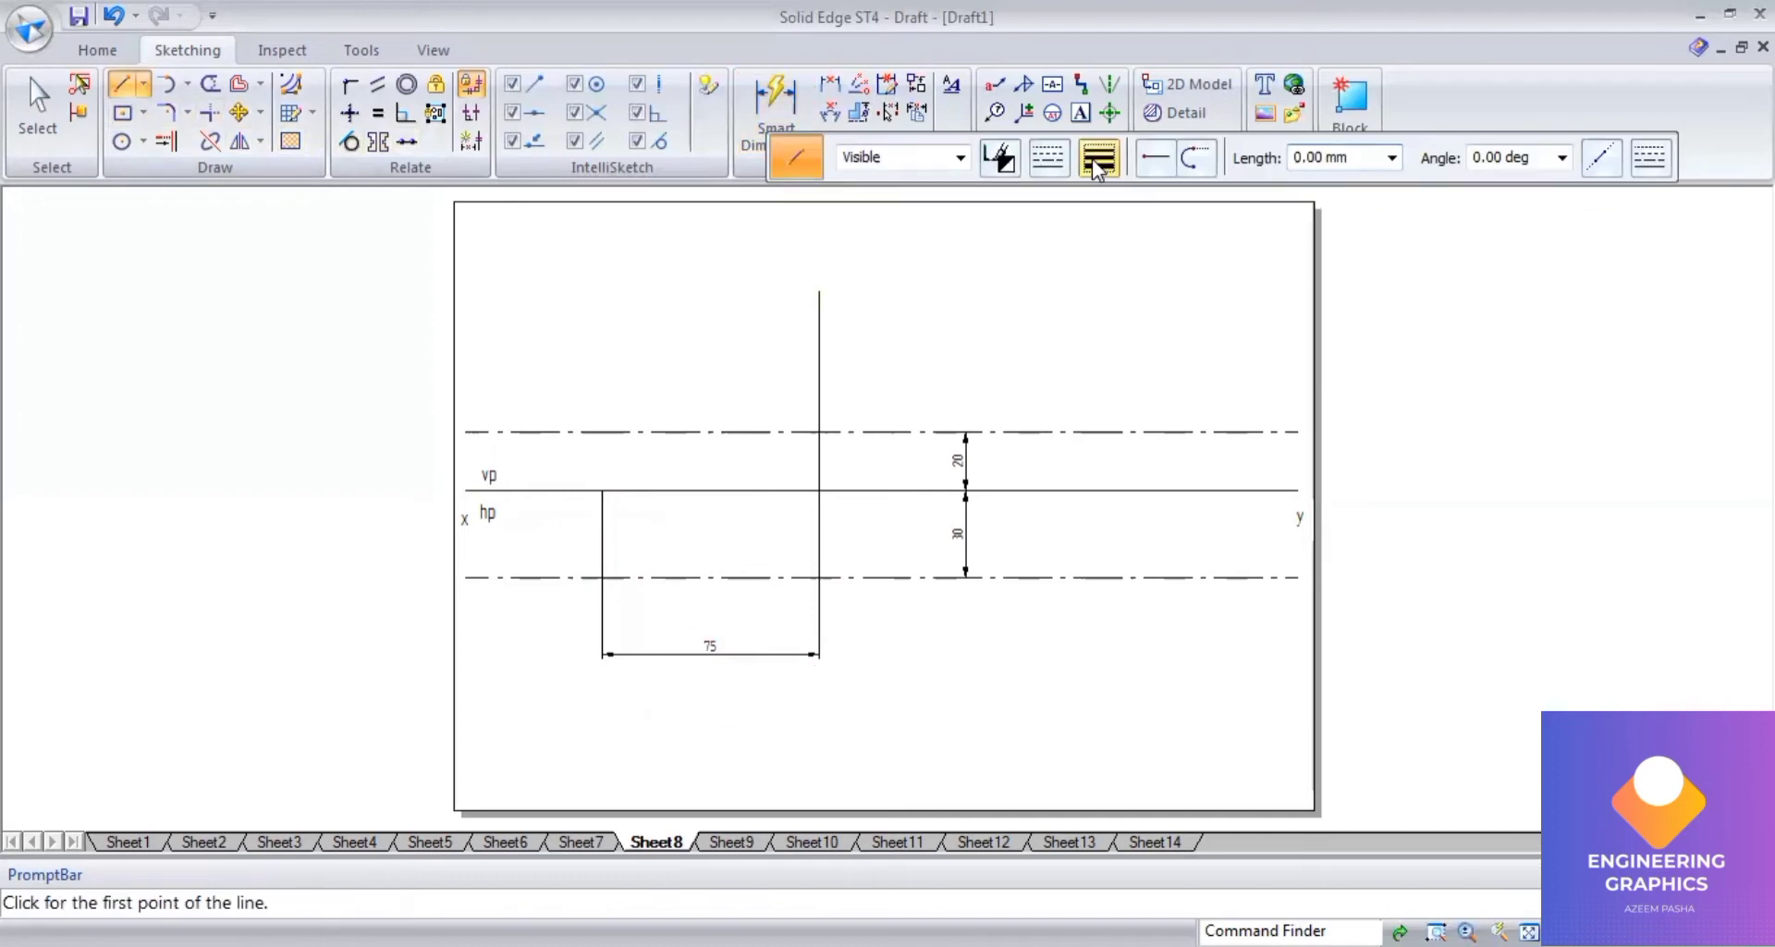
left_click(1098, 157)
left_click(1108, 194)
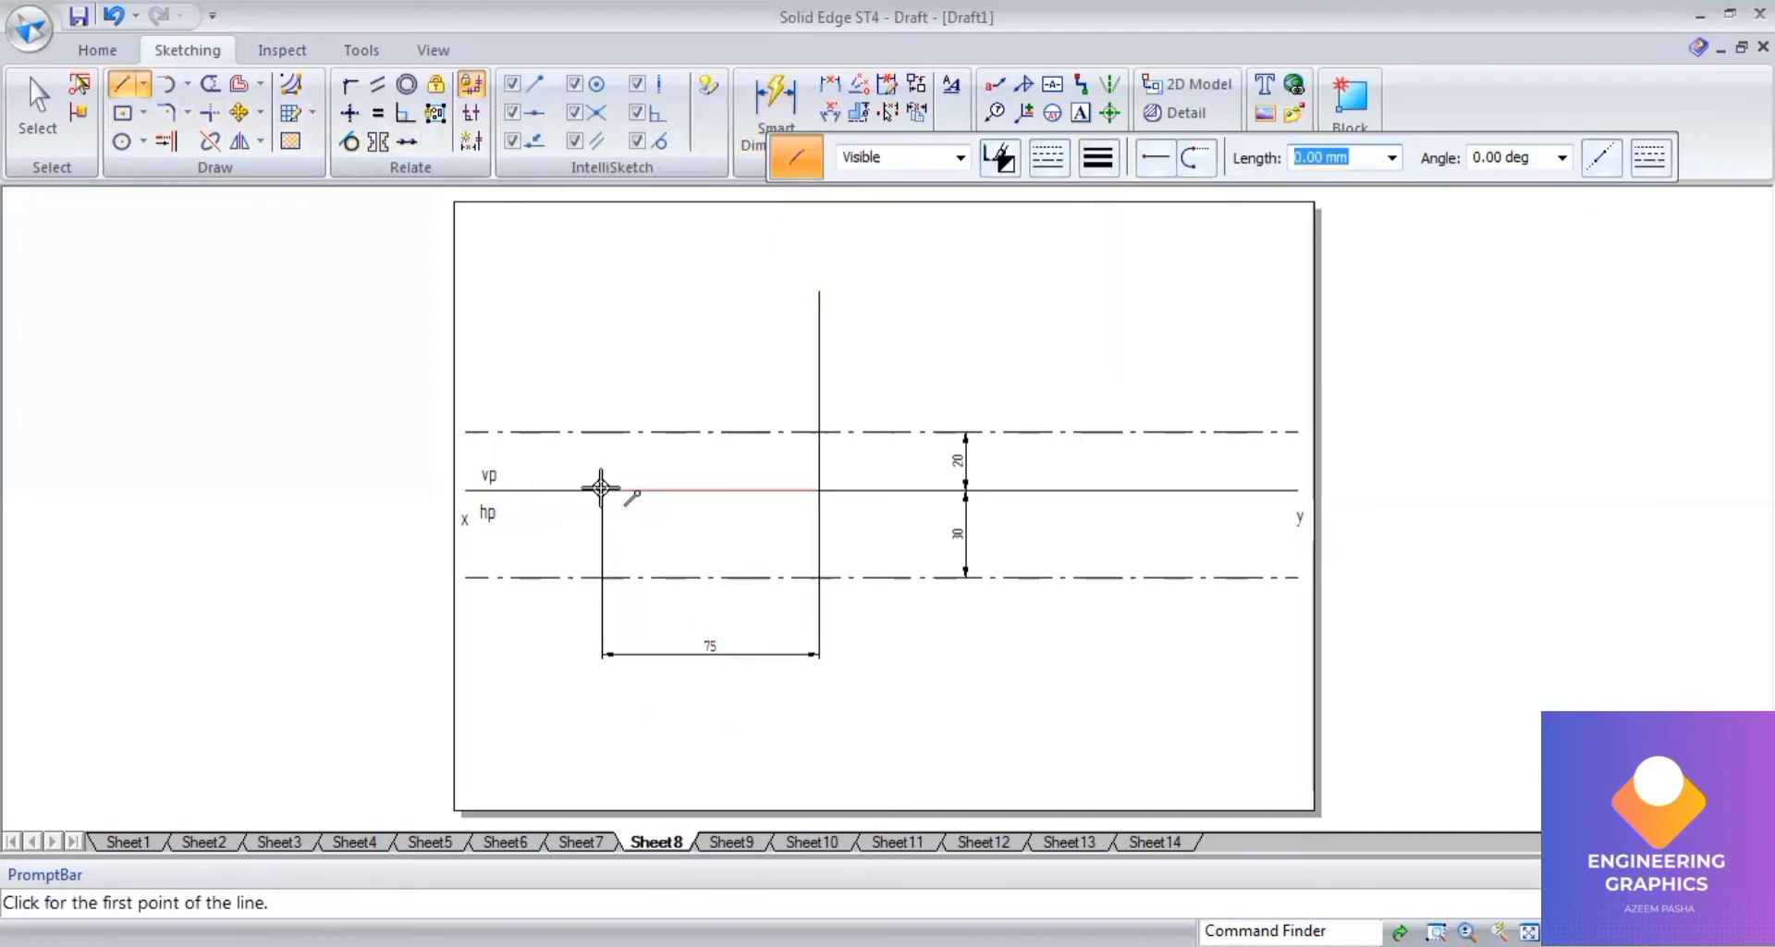
left_click(602, 432)
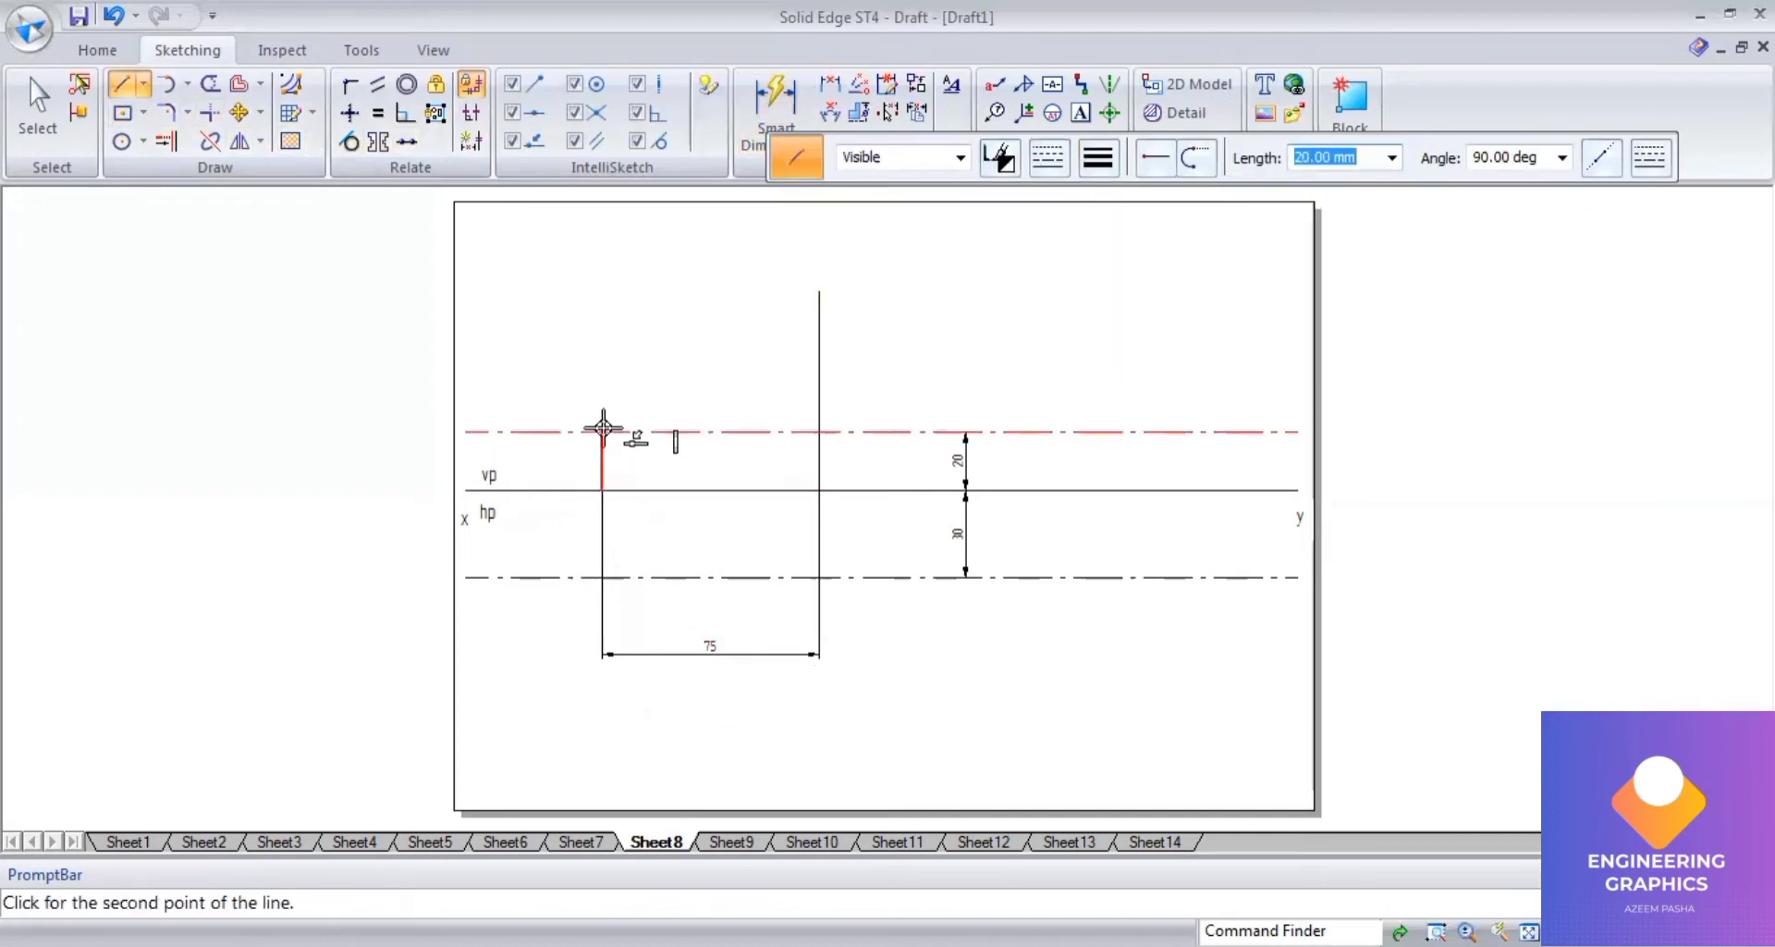
type("80")
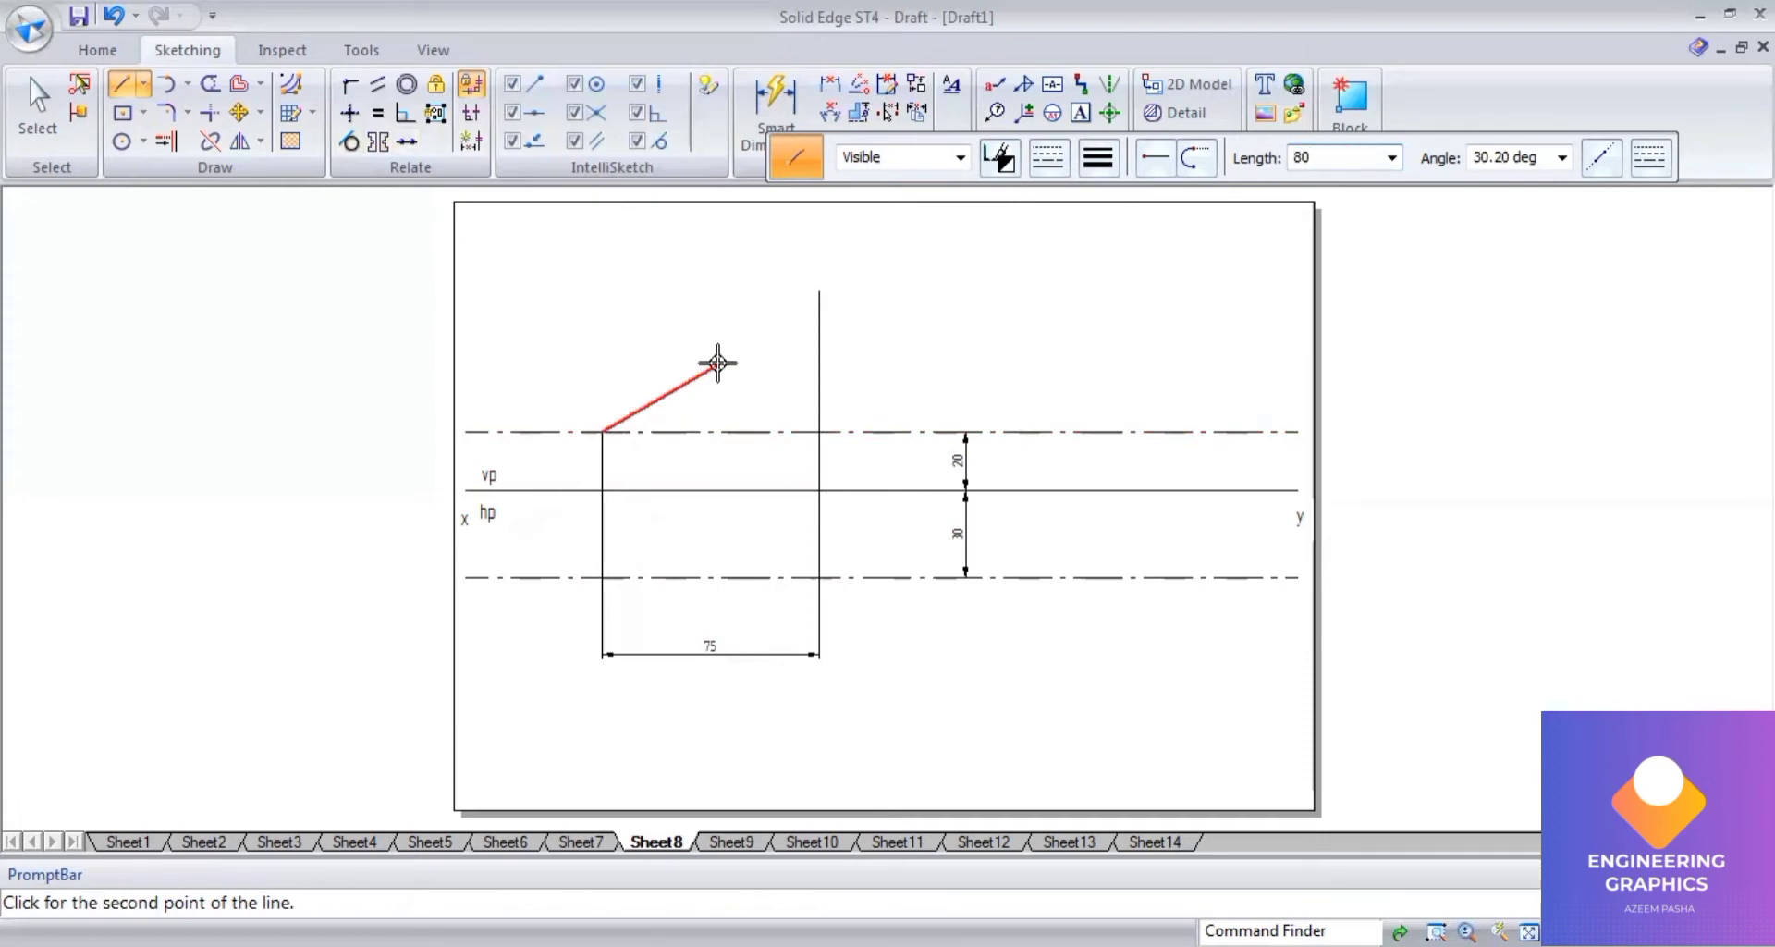
key("Tab")
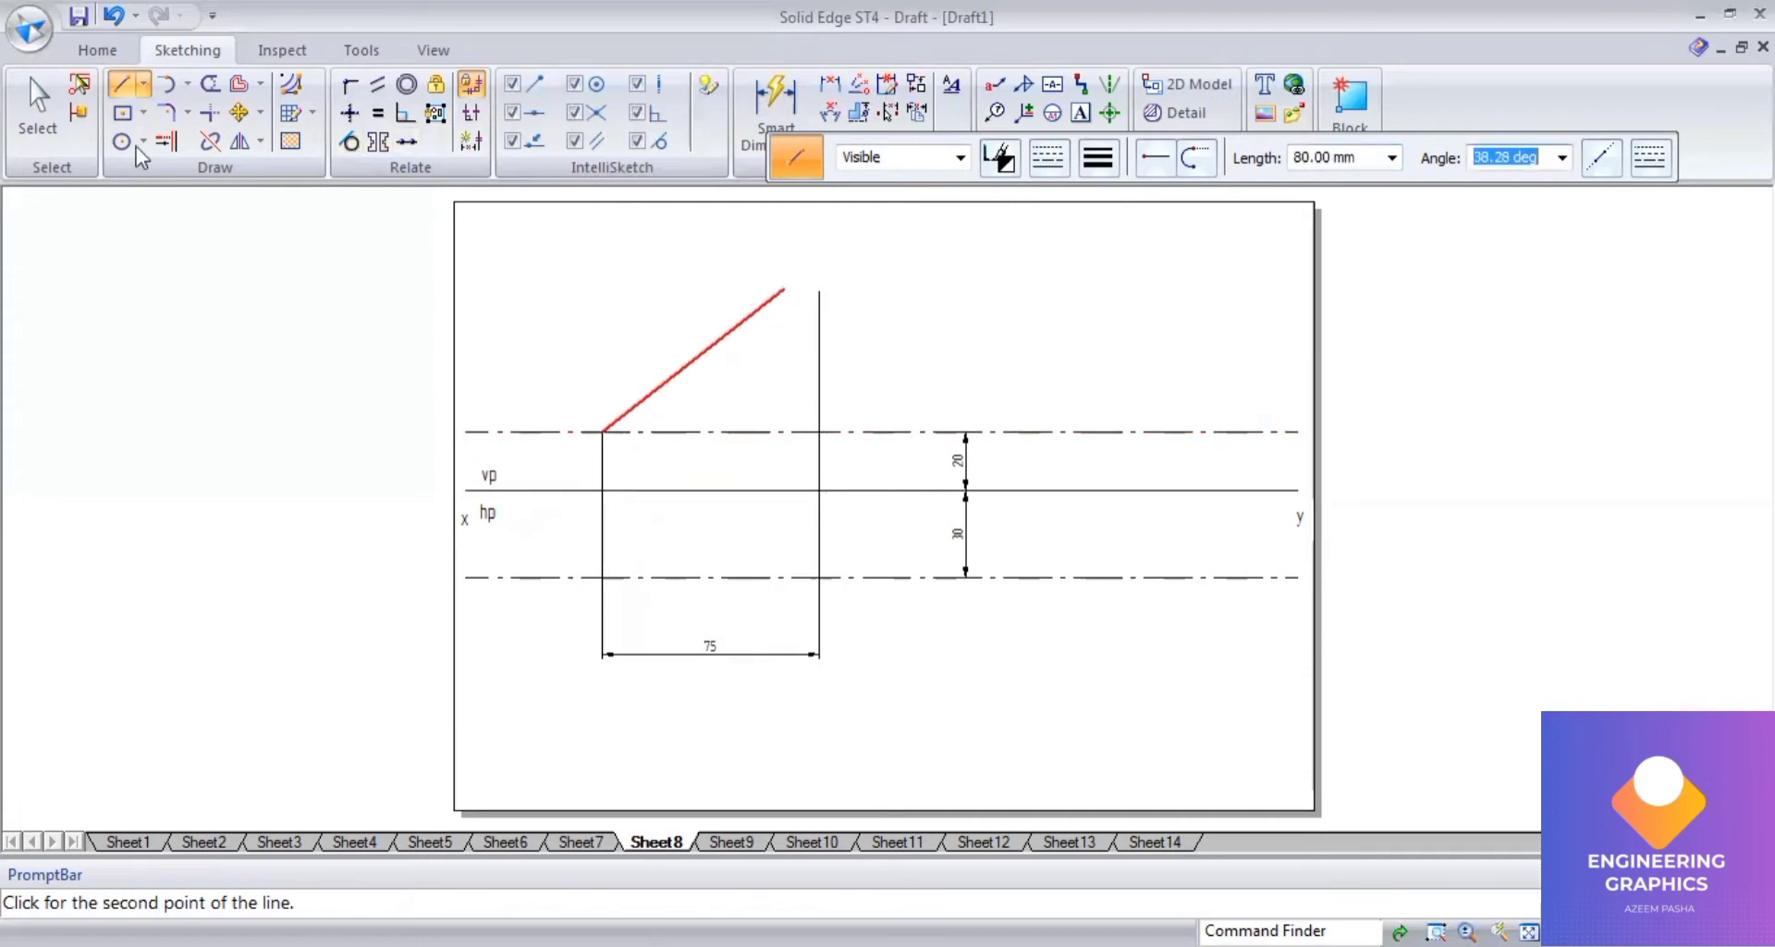
left_click(63, 110)
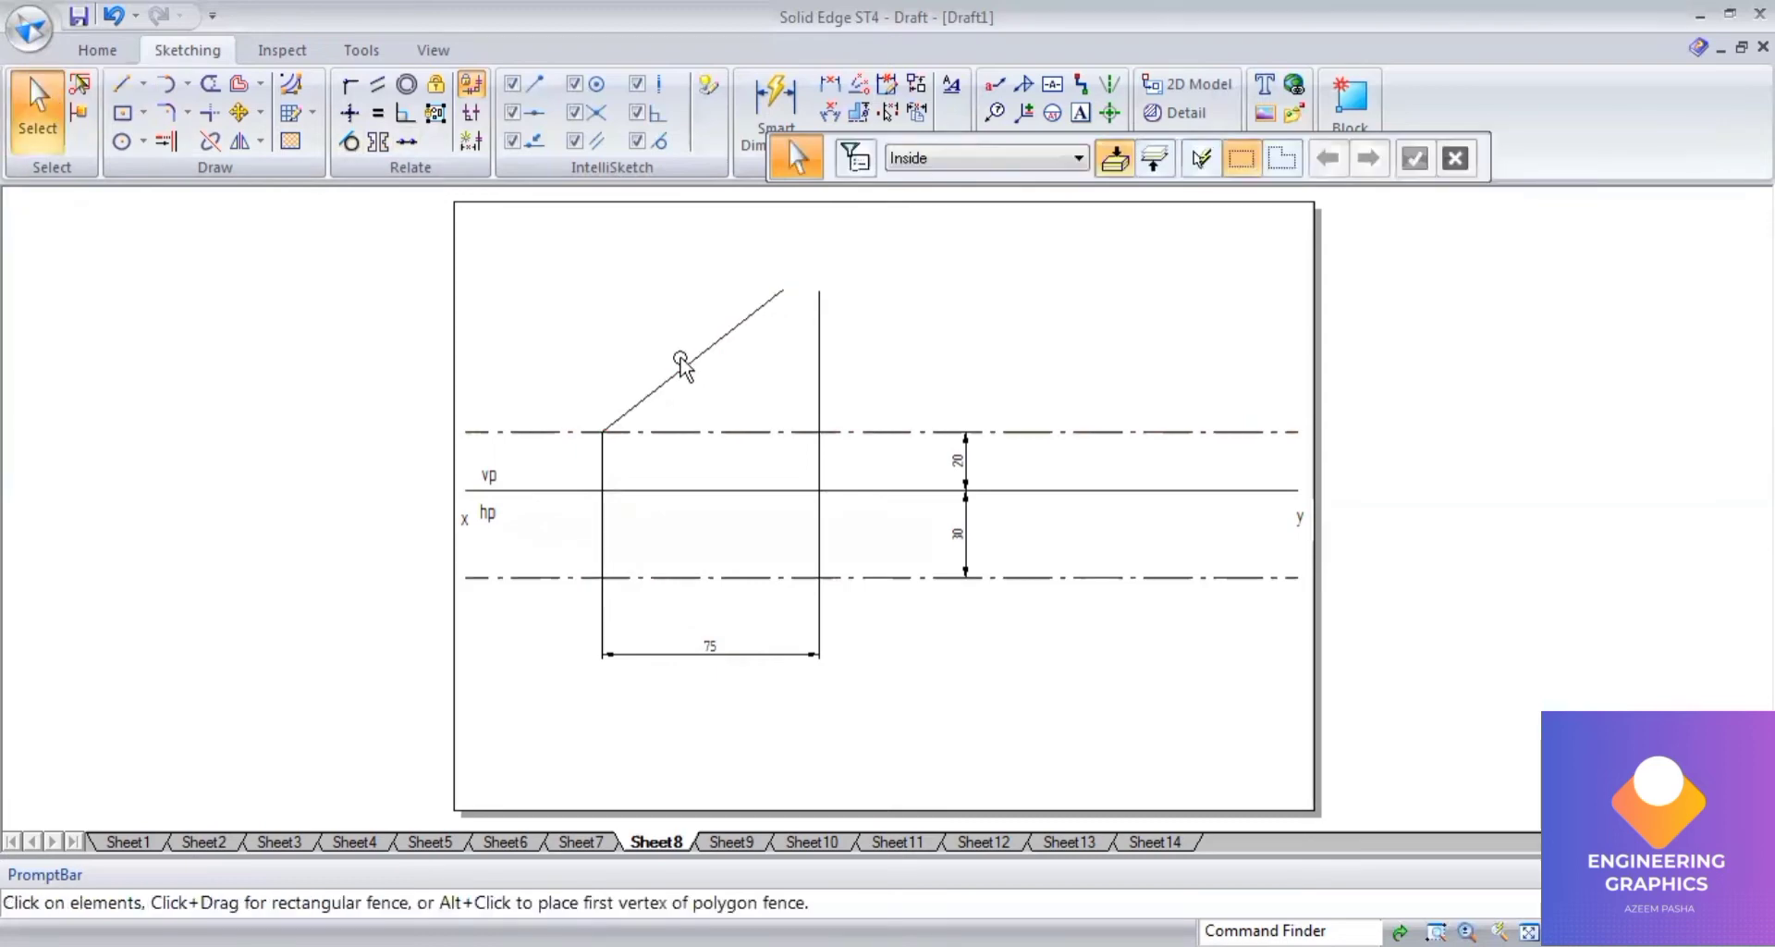
left_click(681, 362)
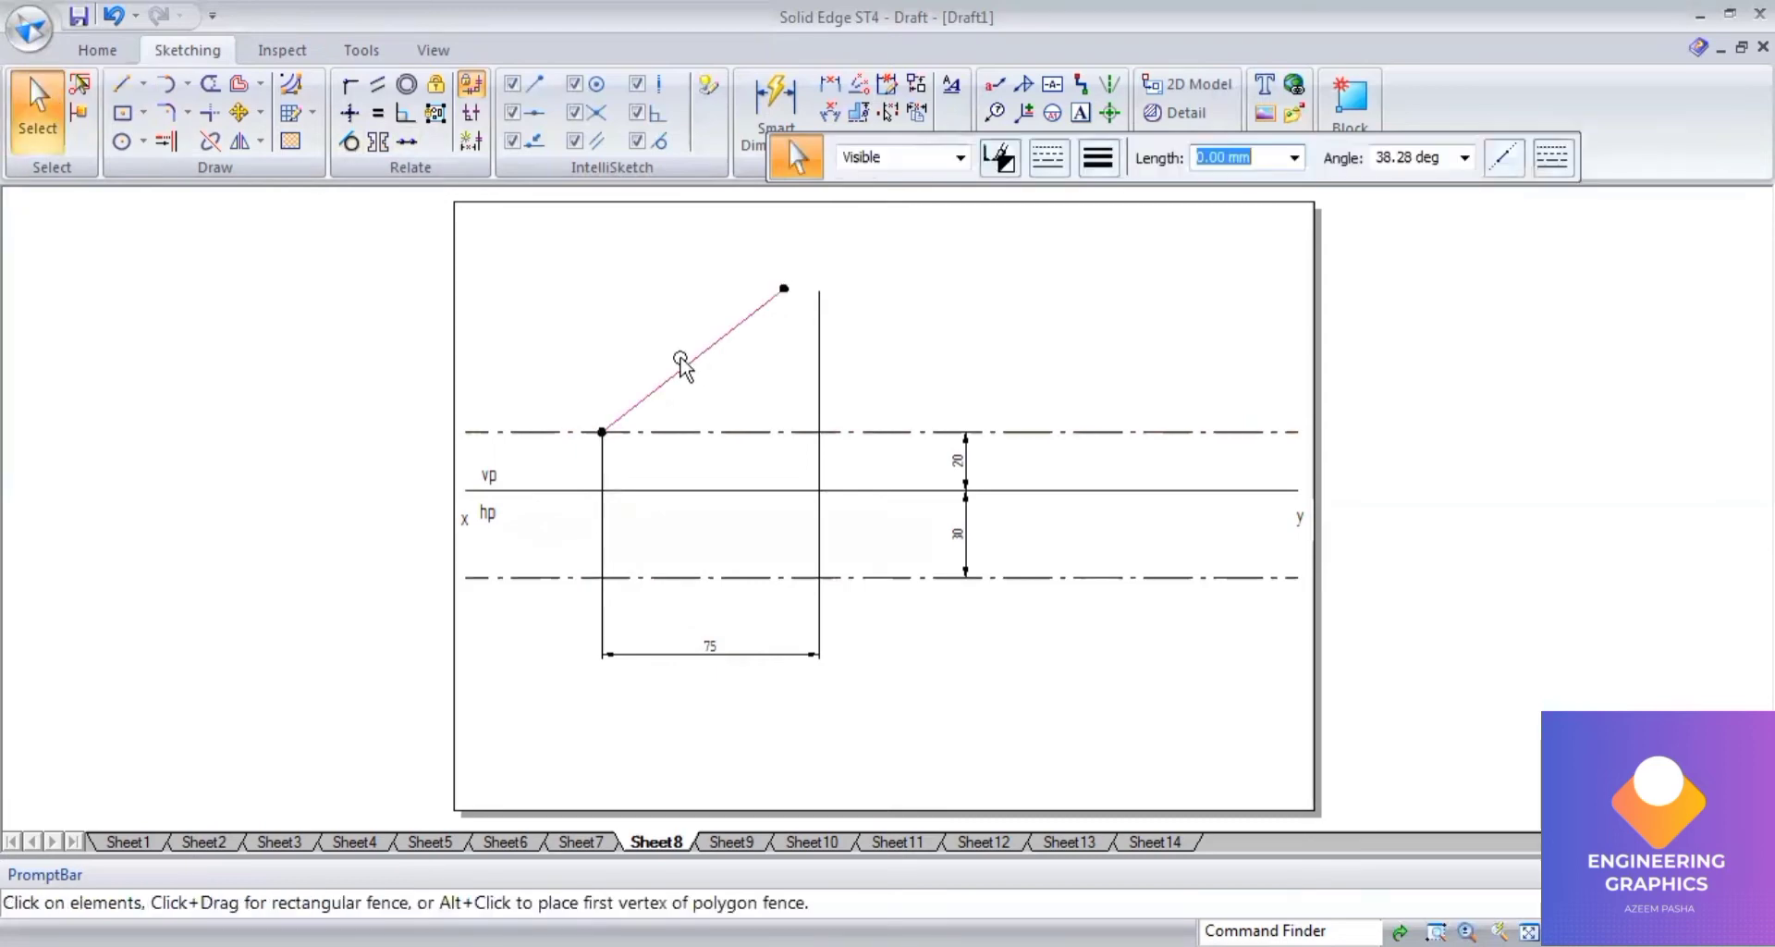
key("Delete")
Draw a 0.13 mm wide, 80 mm radius arc centred where the x-side vertical meets the upper dash-dot line, crossing the y-side vertical, sweeping about 18 degrees.
left_click(187, 84)
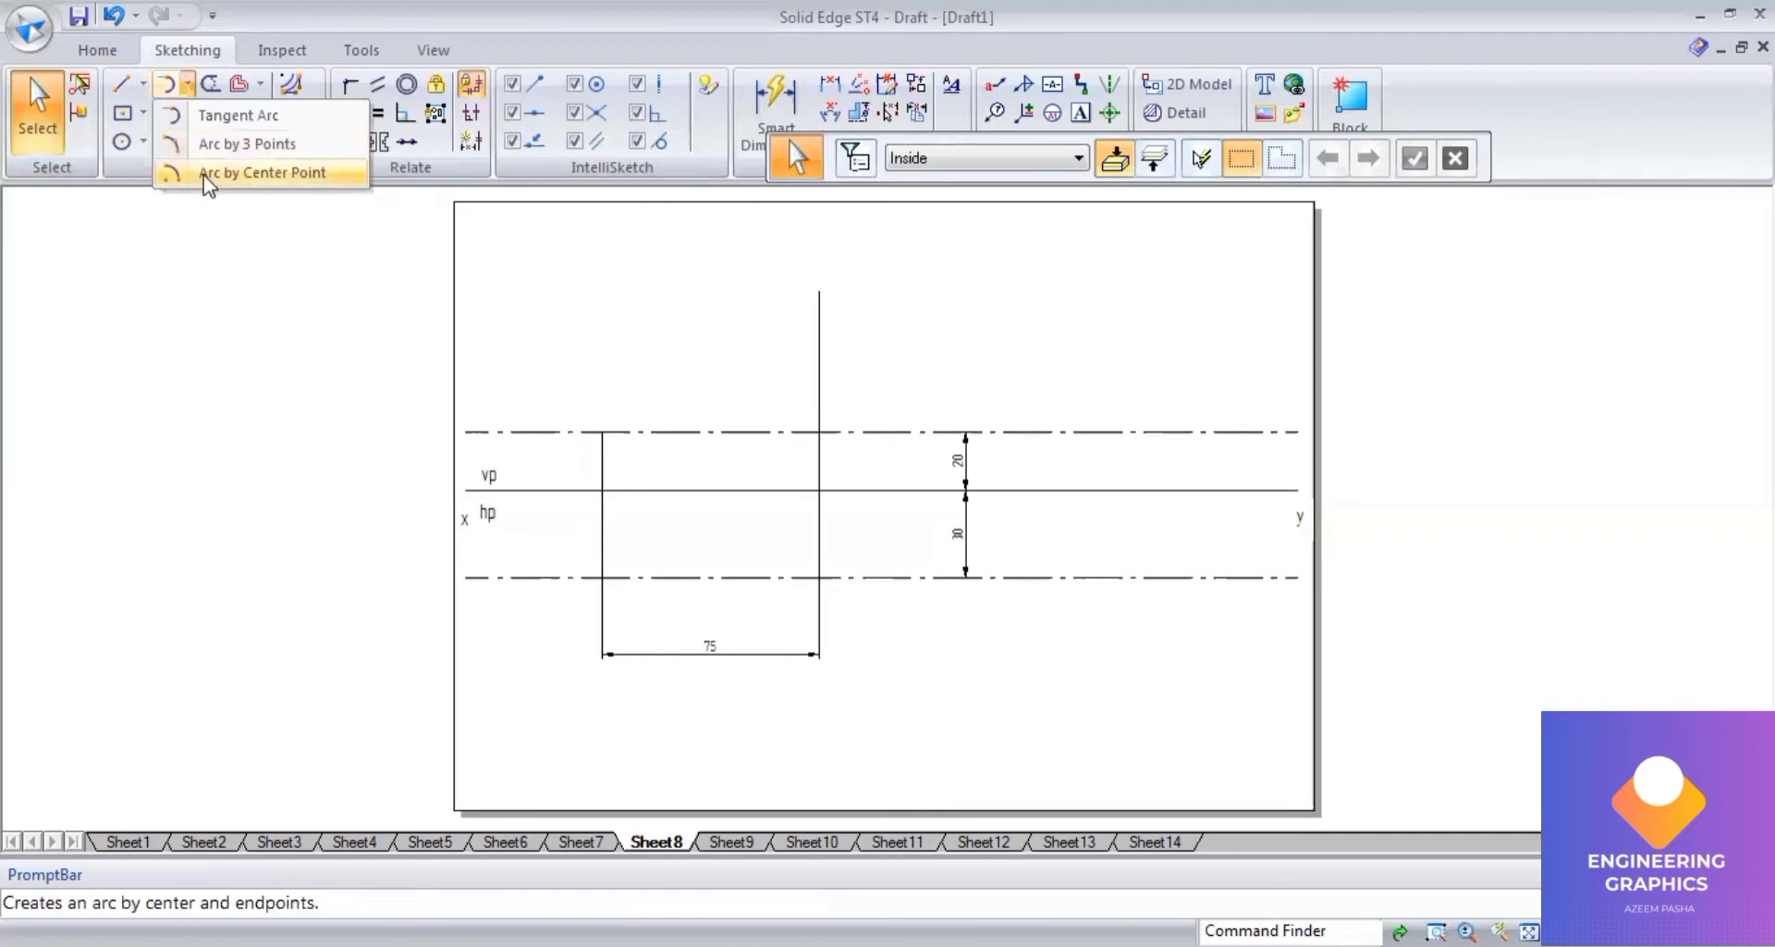
left_click(205, 175)
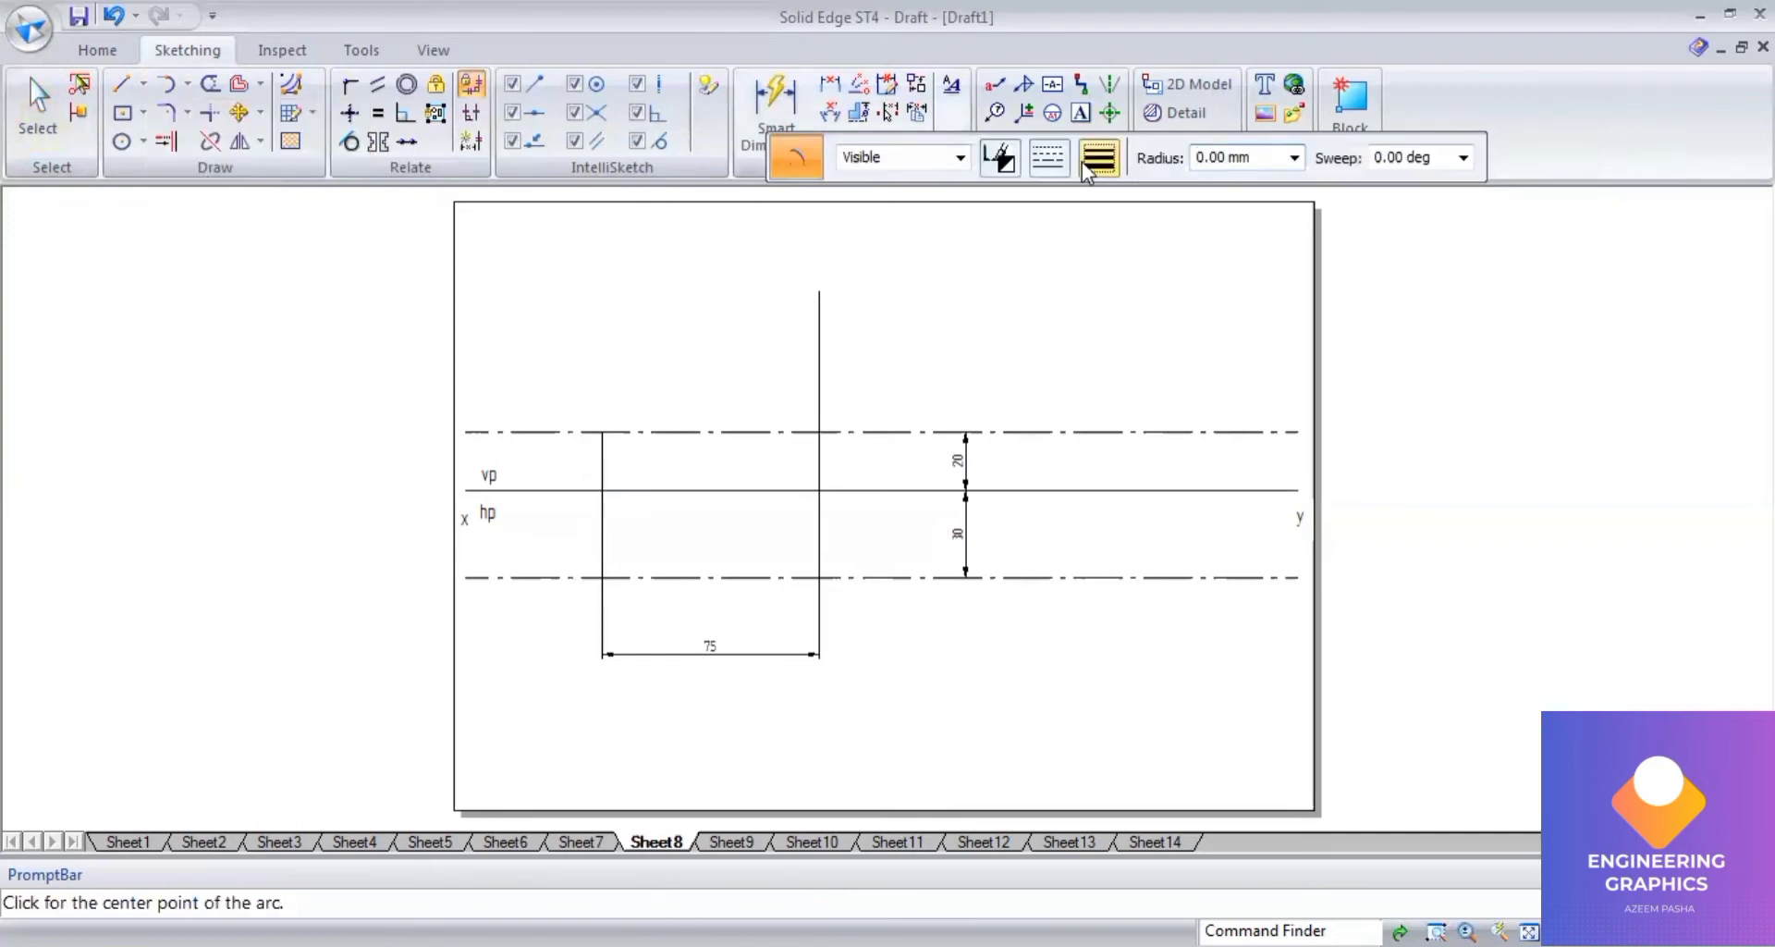
left_click(1087, 174)
left_click(1110, 186)
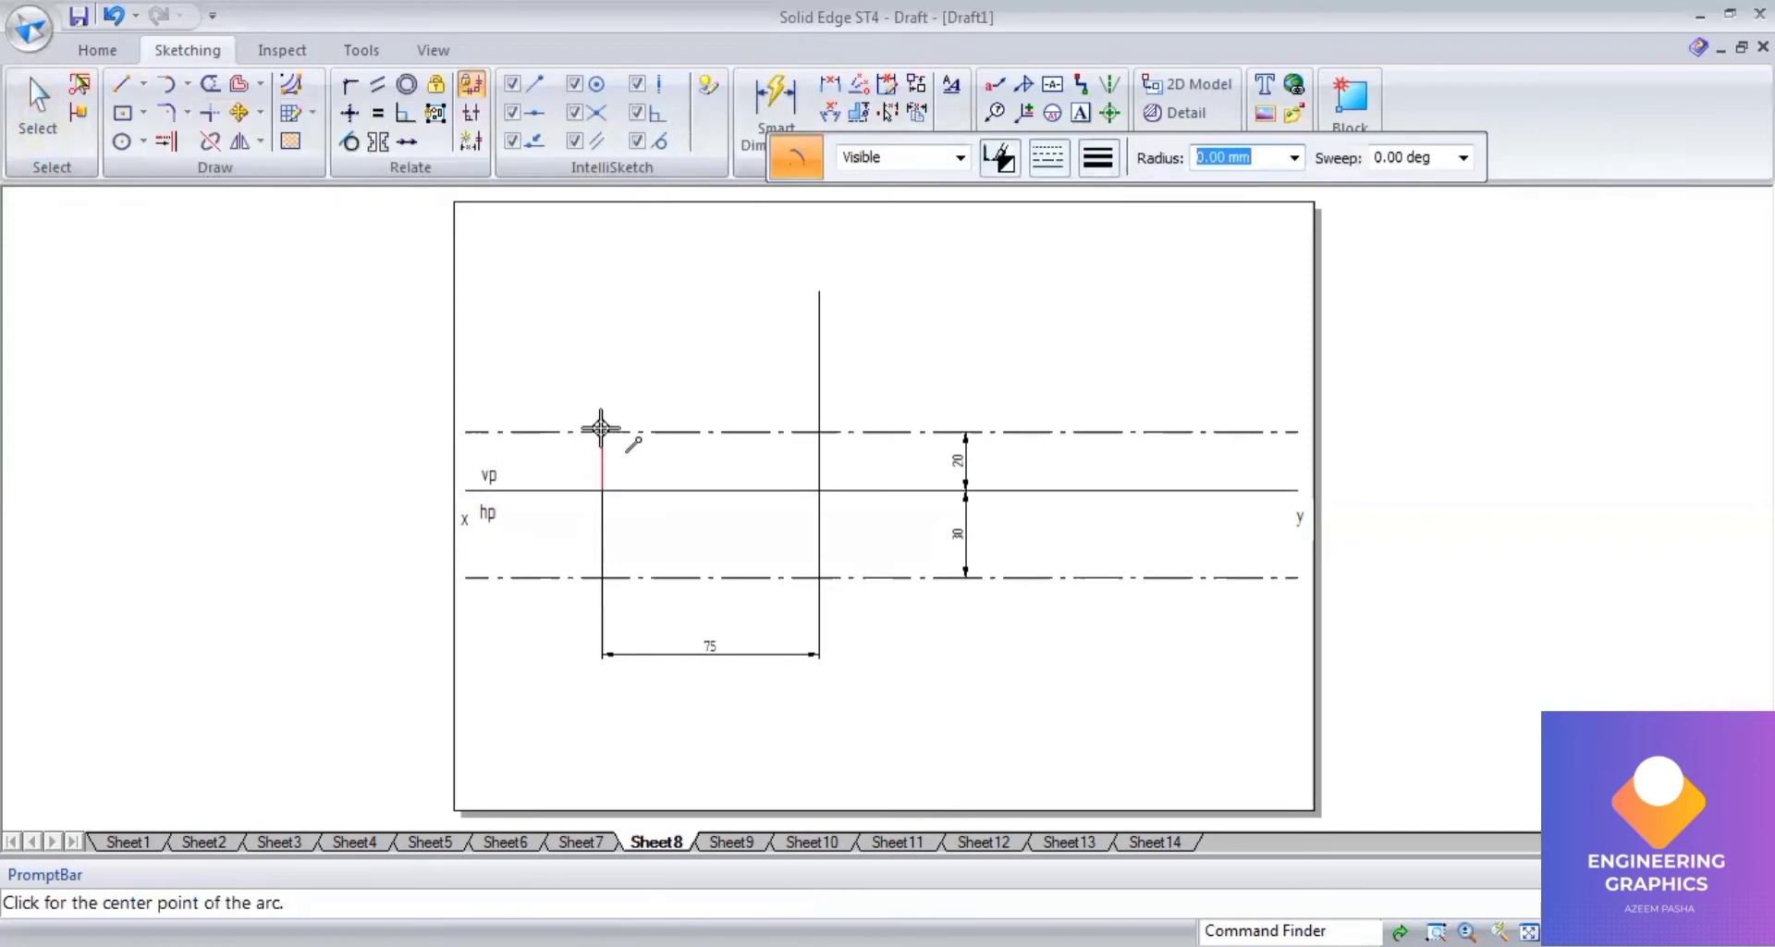
left_click(601, 430)
type("80")
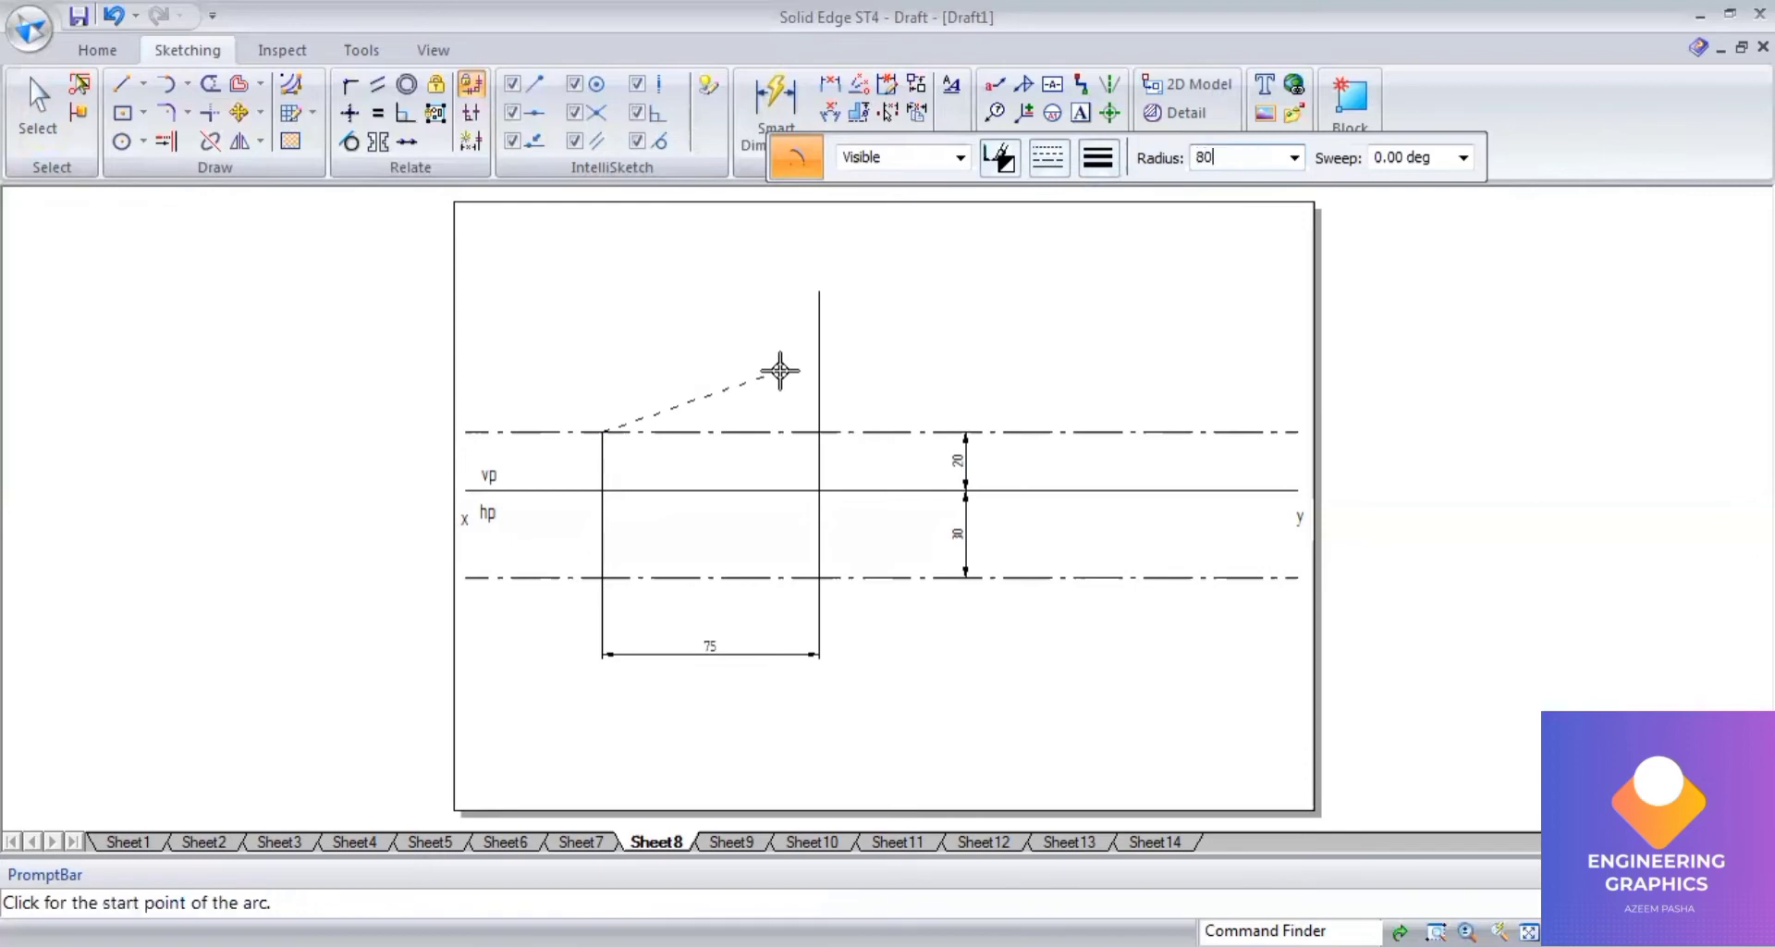
key("Tab")
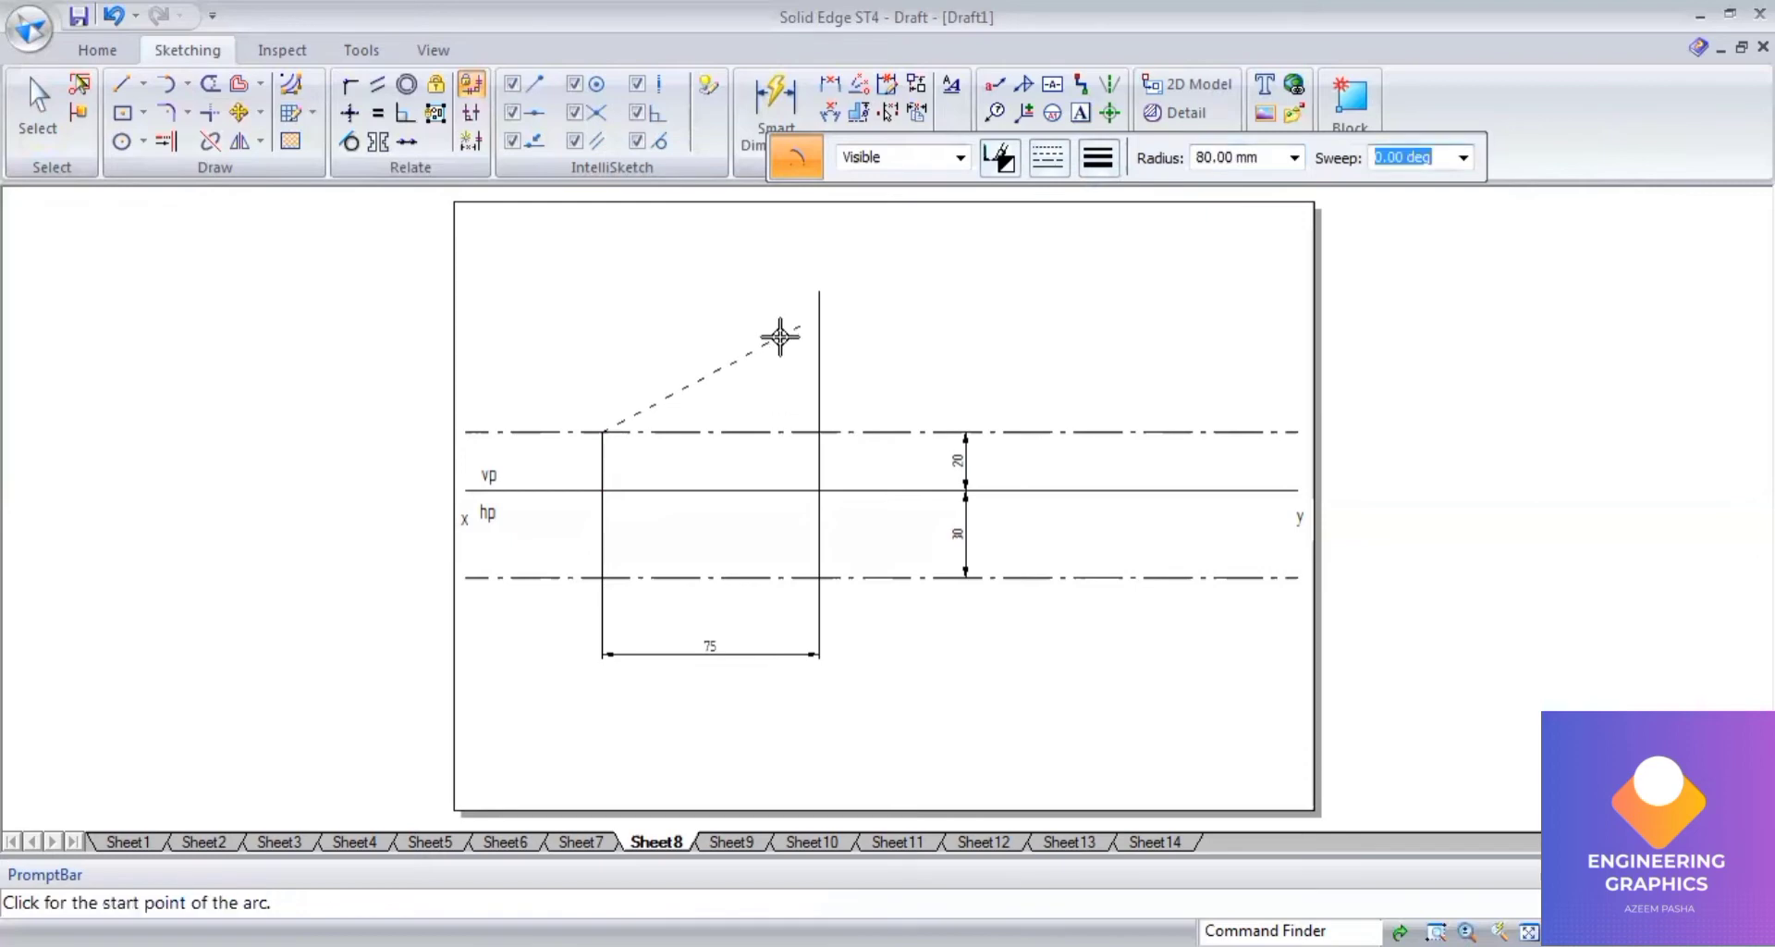
left_click(784, 333)
left_click(829, 390)
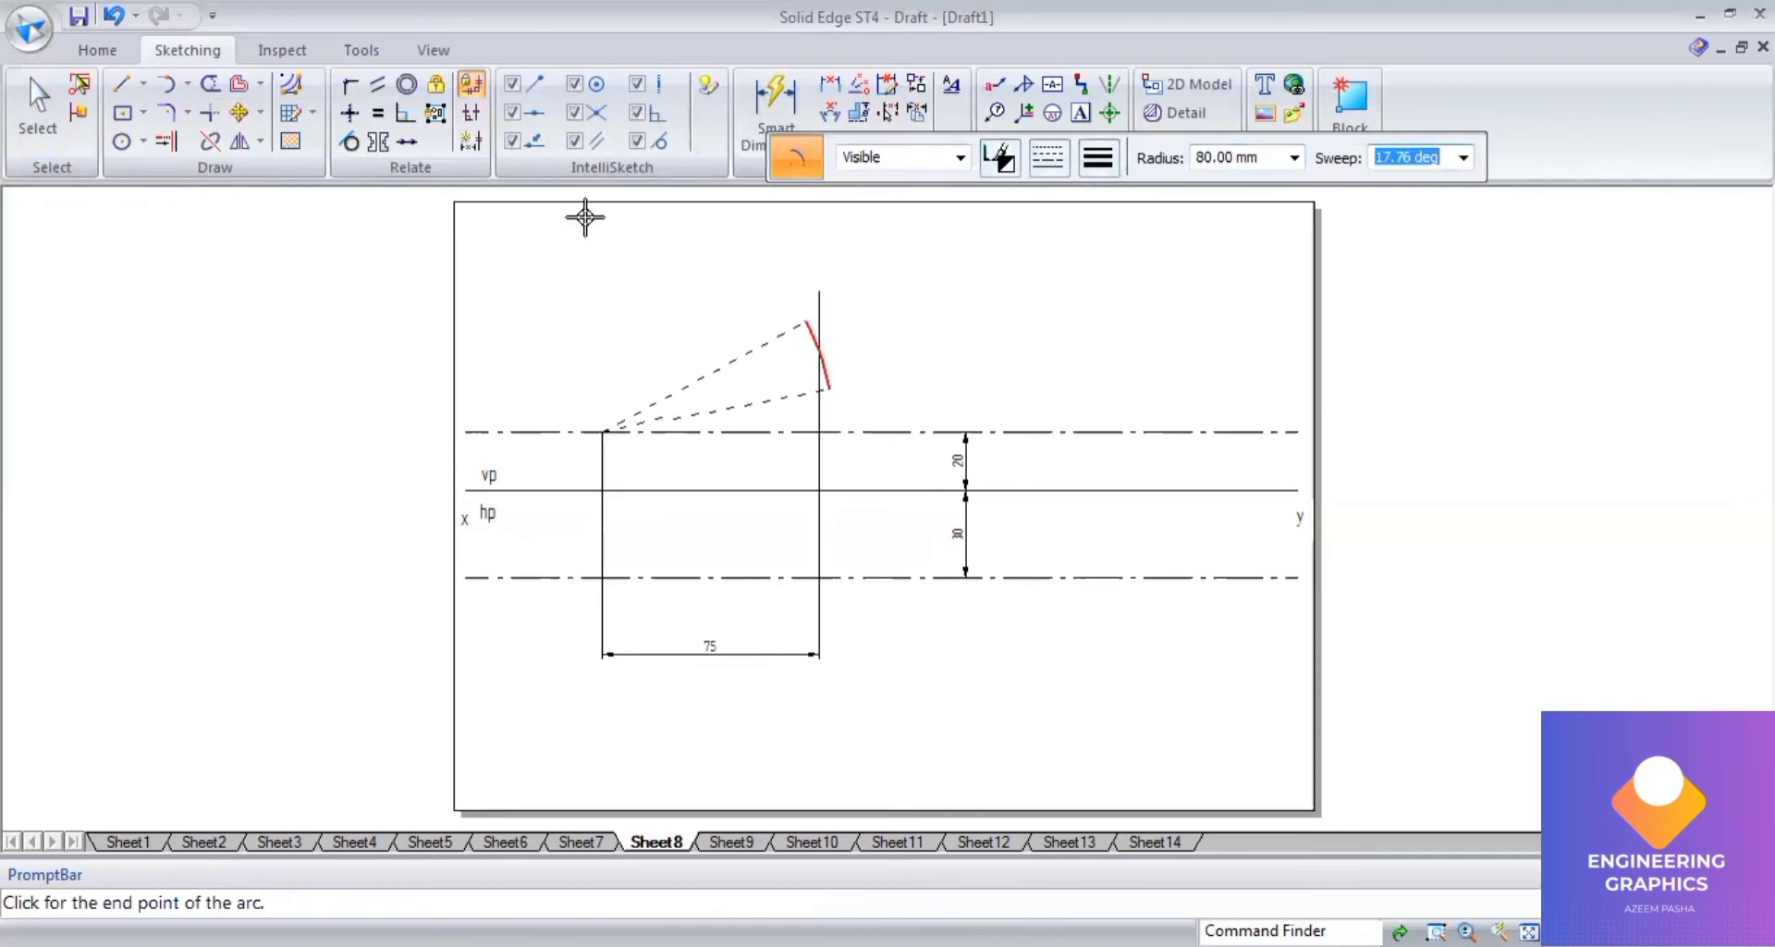
Draw an inclined line from the arc's centre to the point where the arc crosses the y-side vertical line.
left_click(121, 83)
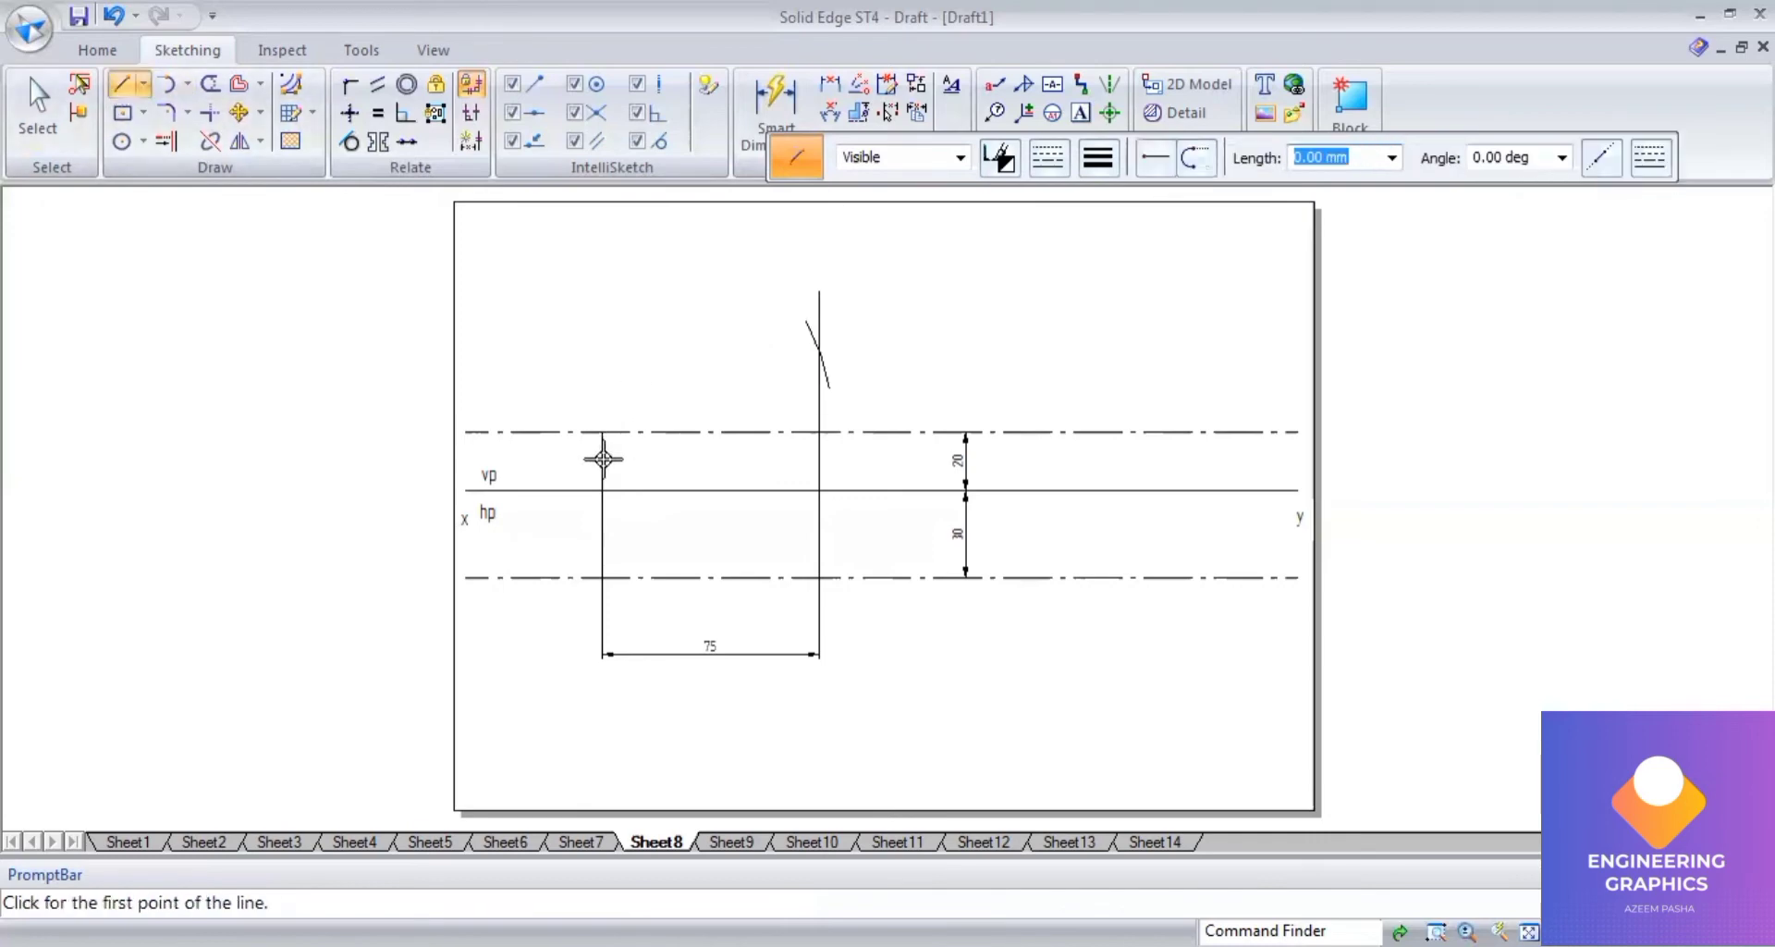
left_click(602, 432)
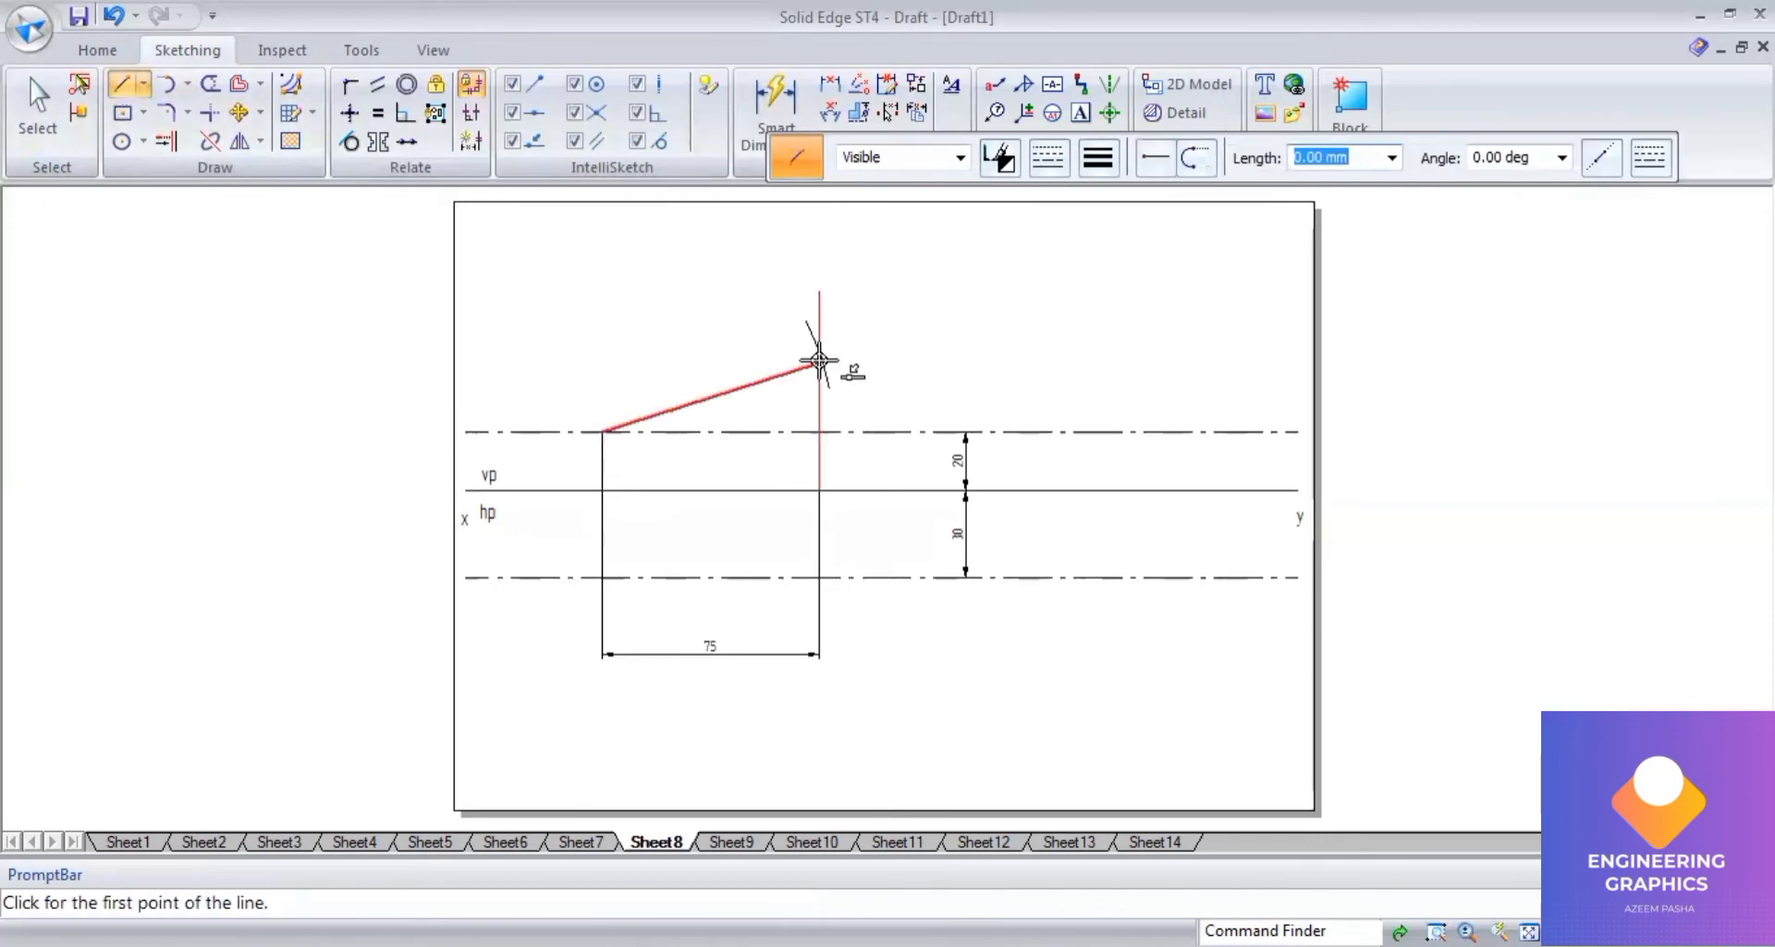
scroll(818, 363, "up", 4)
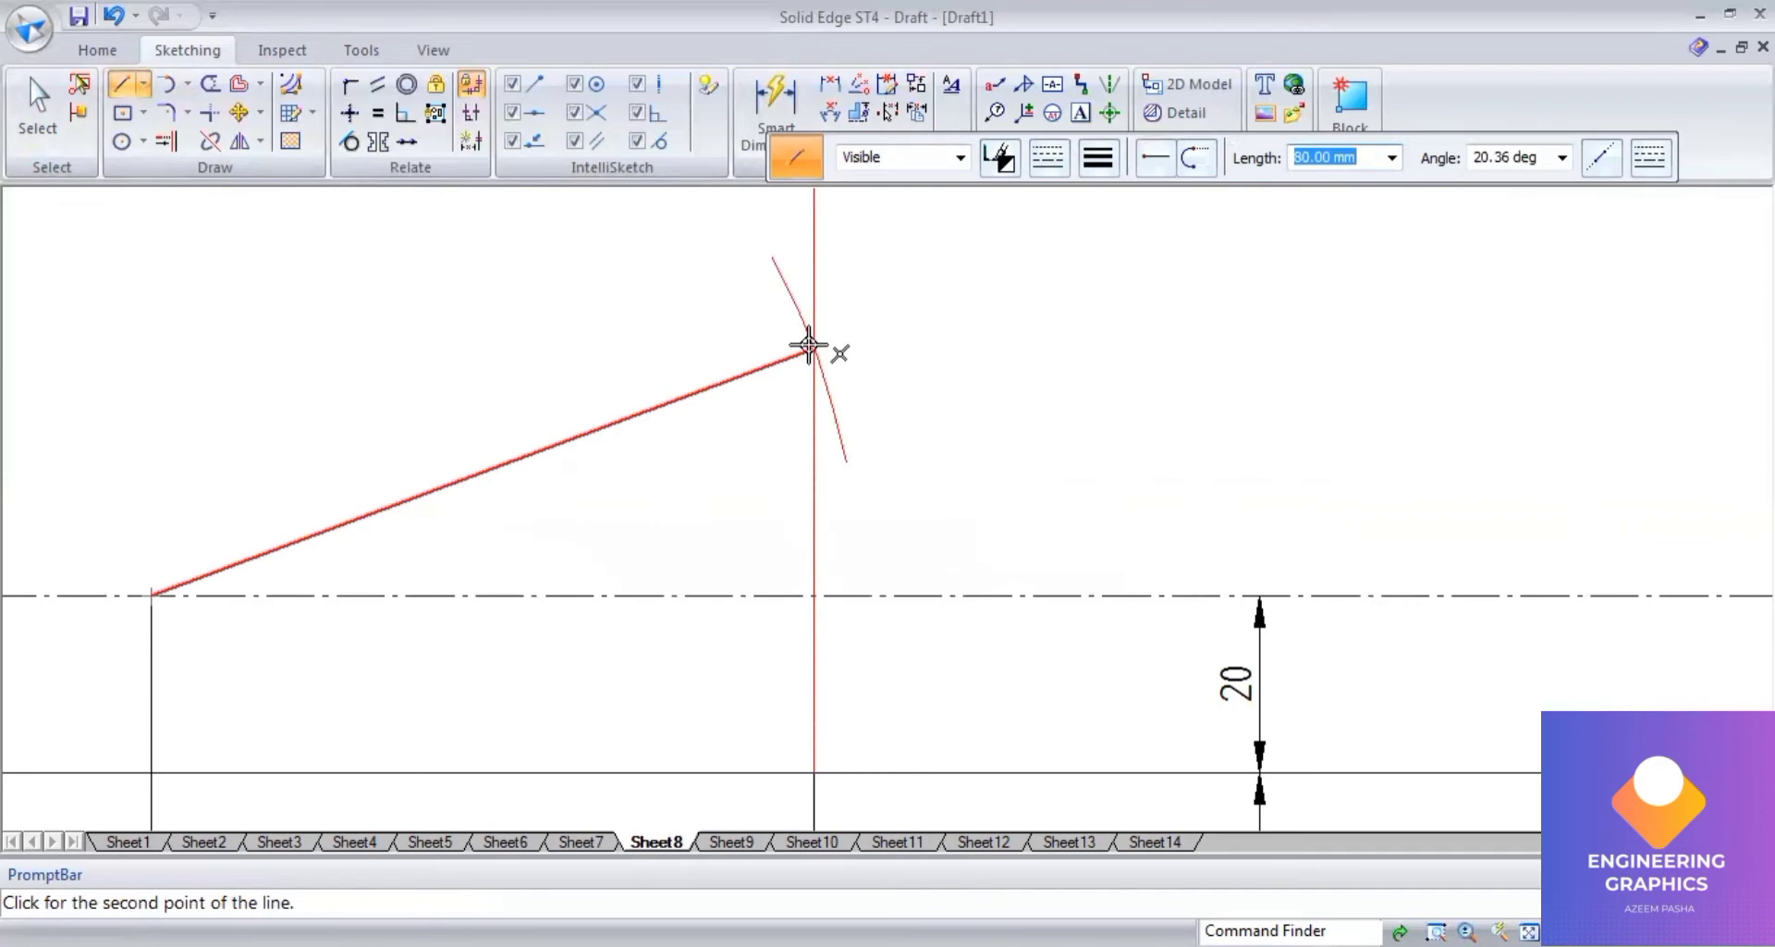
Dimension the inclined line's true length, placing the aligned dimension above it.
left_click(766, 127)
left_click(614, 418)
left_click(515, 267)
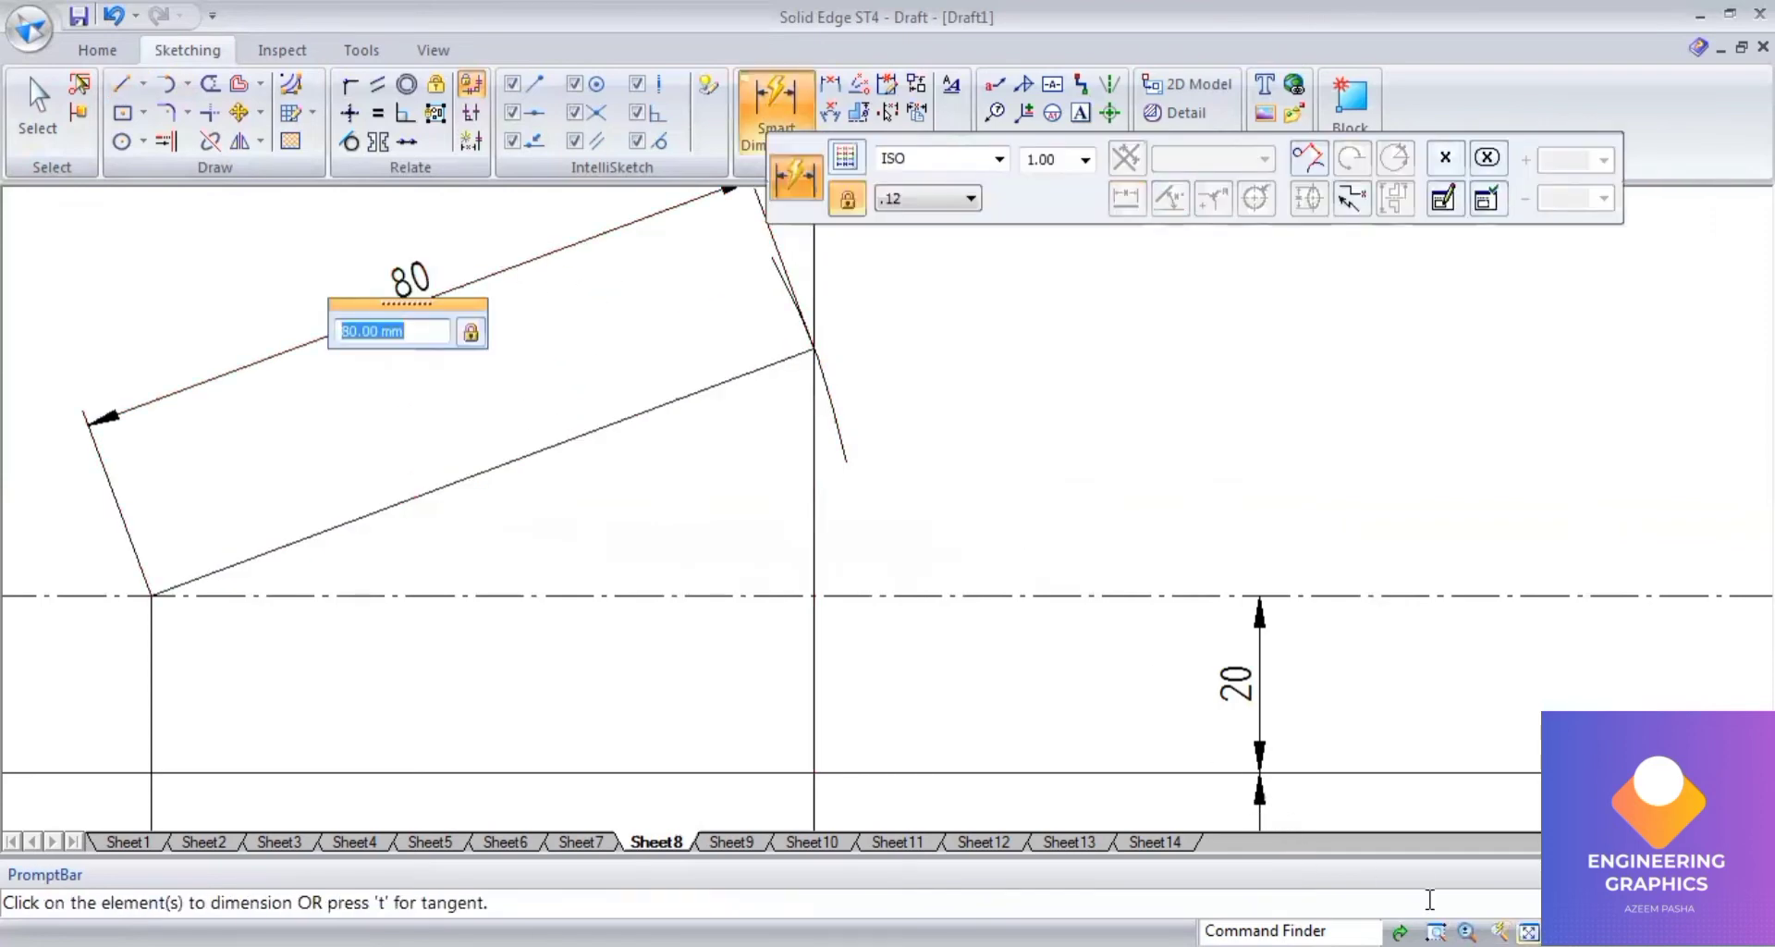
left_click(1529, 932)
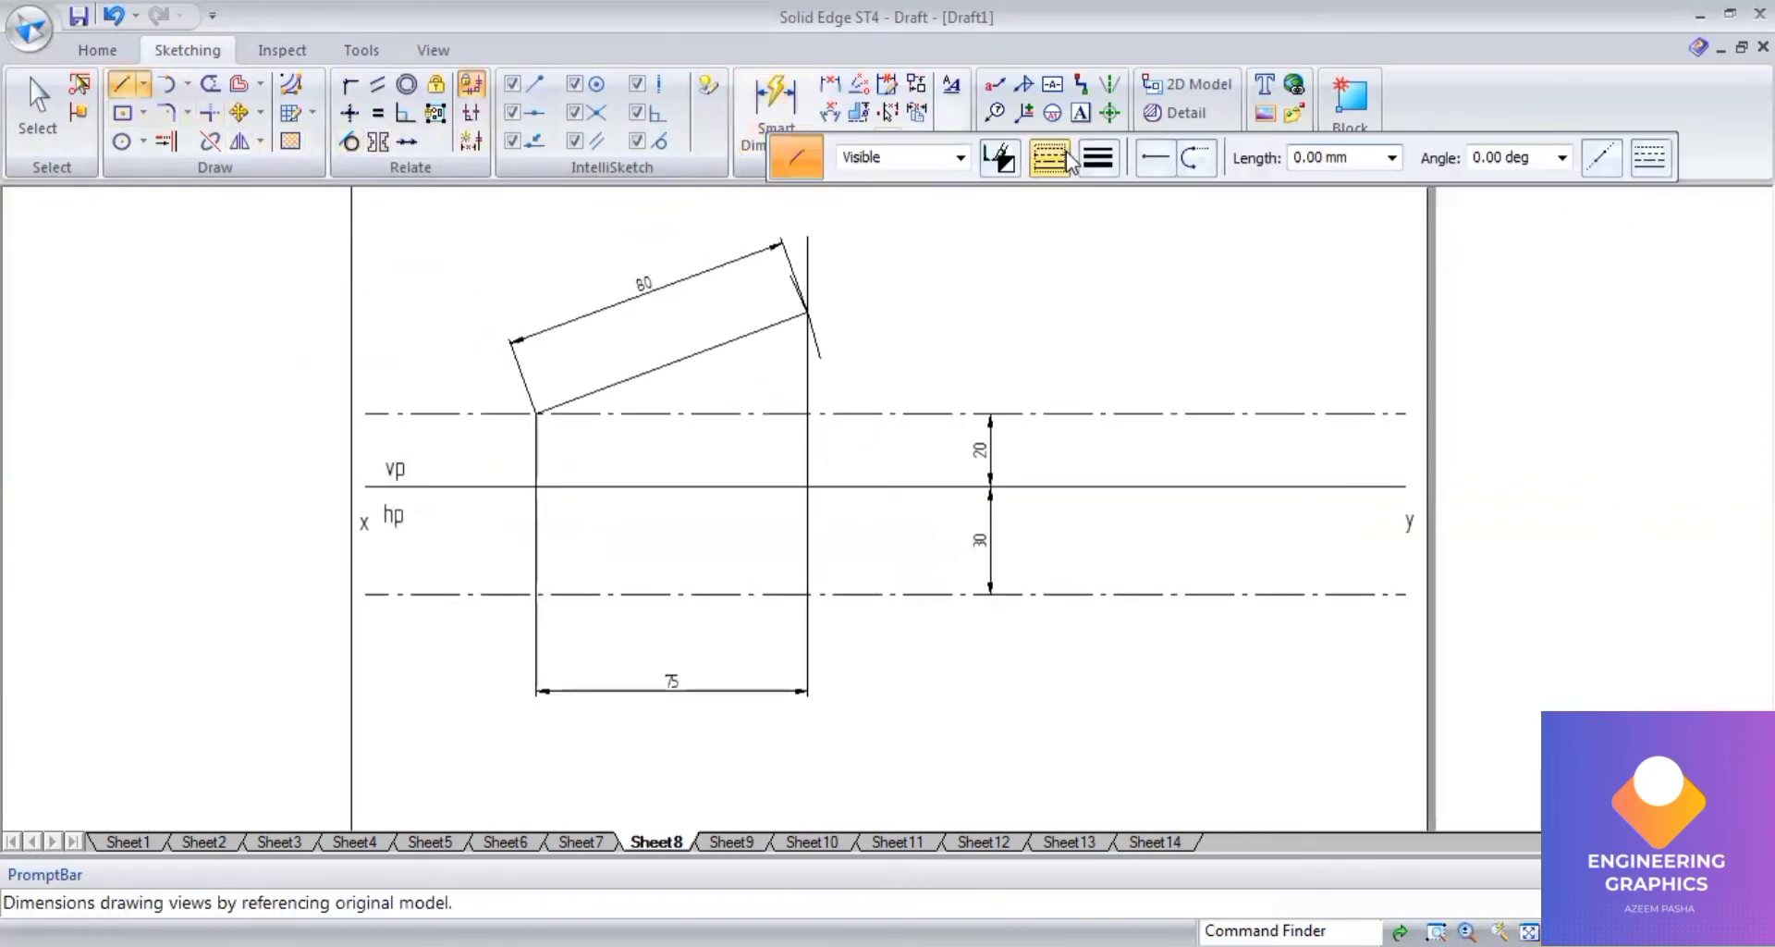
Draw a horizontal dash-dot line through the inclined line's upper end, extending well past it on both sides.
left_click(1068, 159)
left_click(1063, 241)
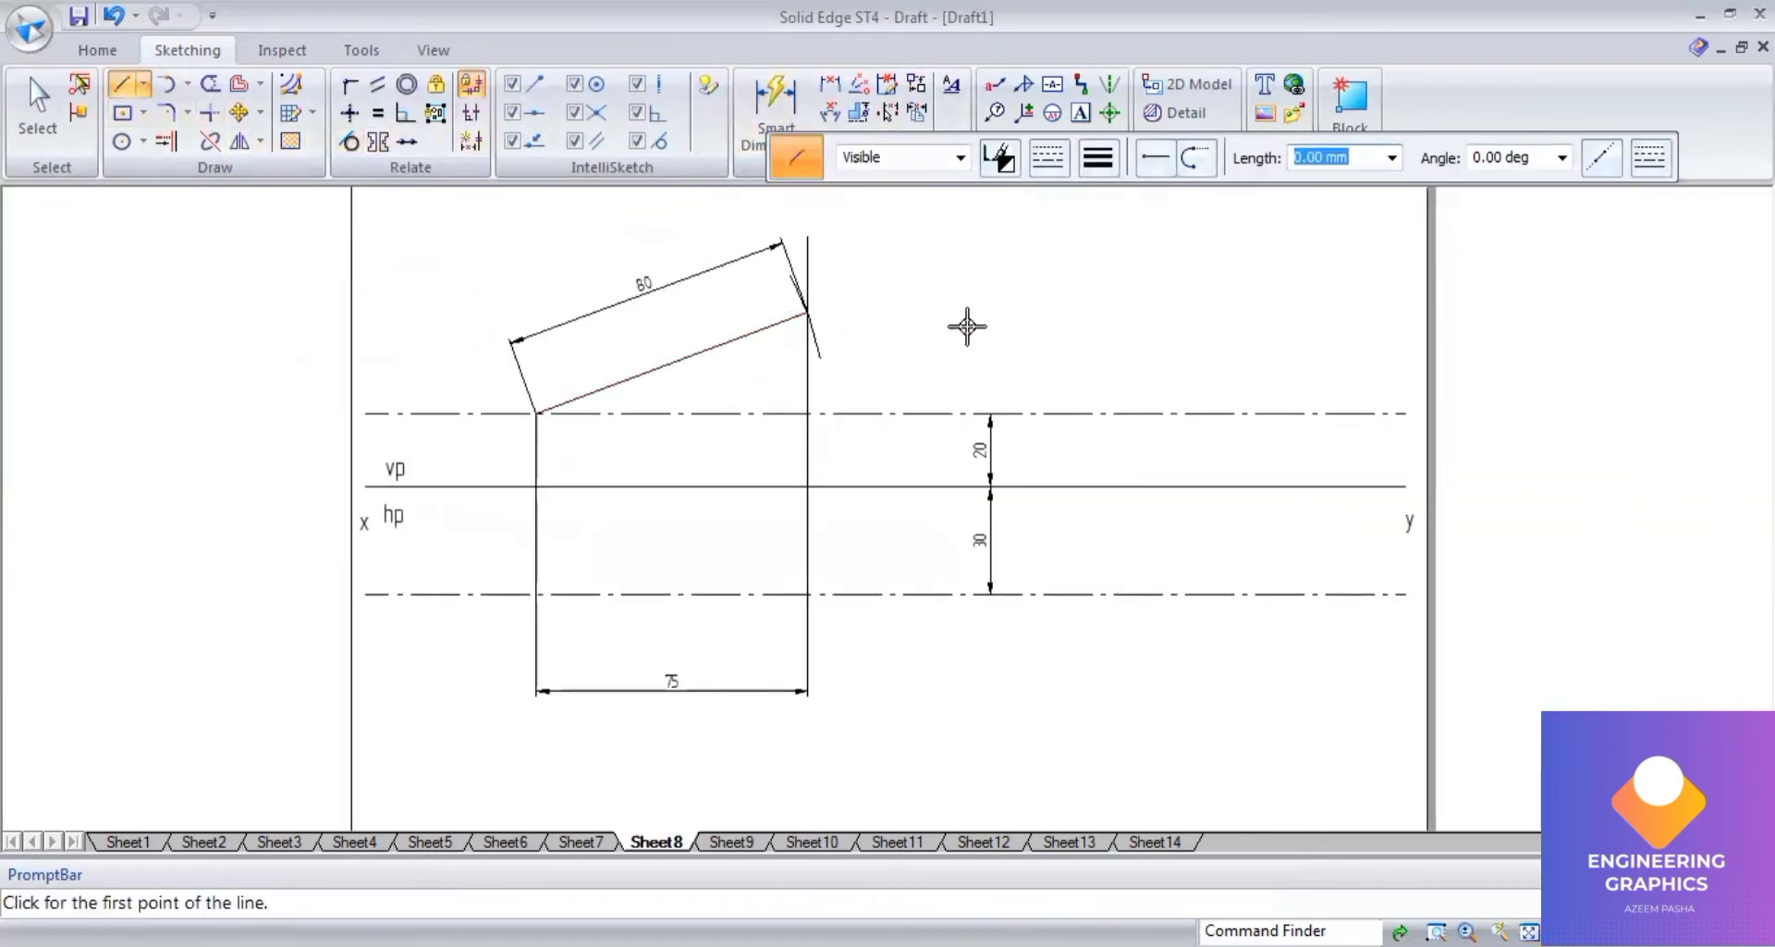
left_click(1239, 312)
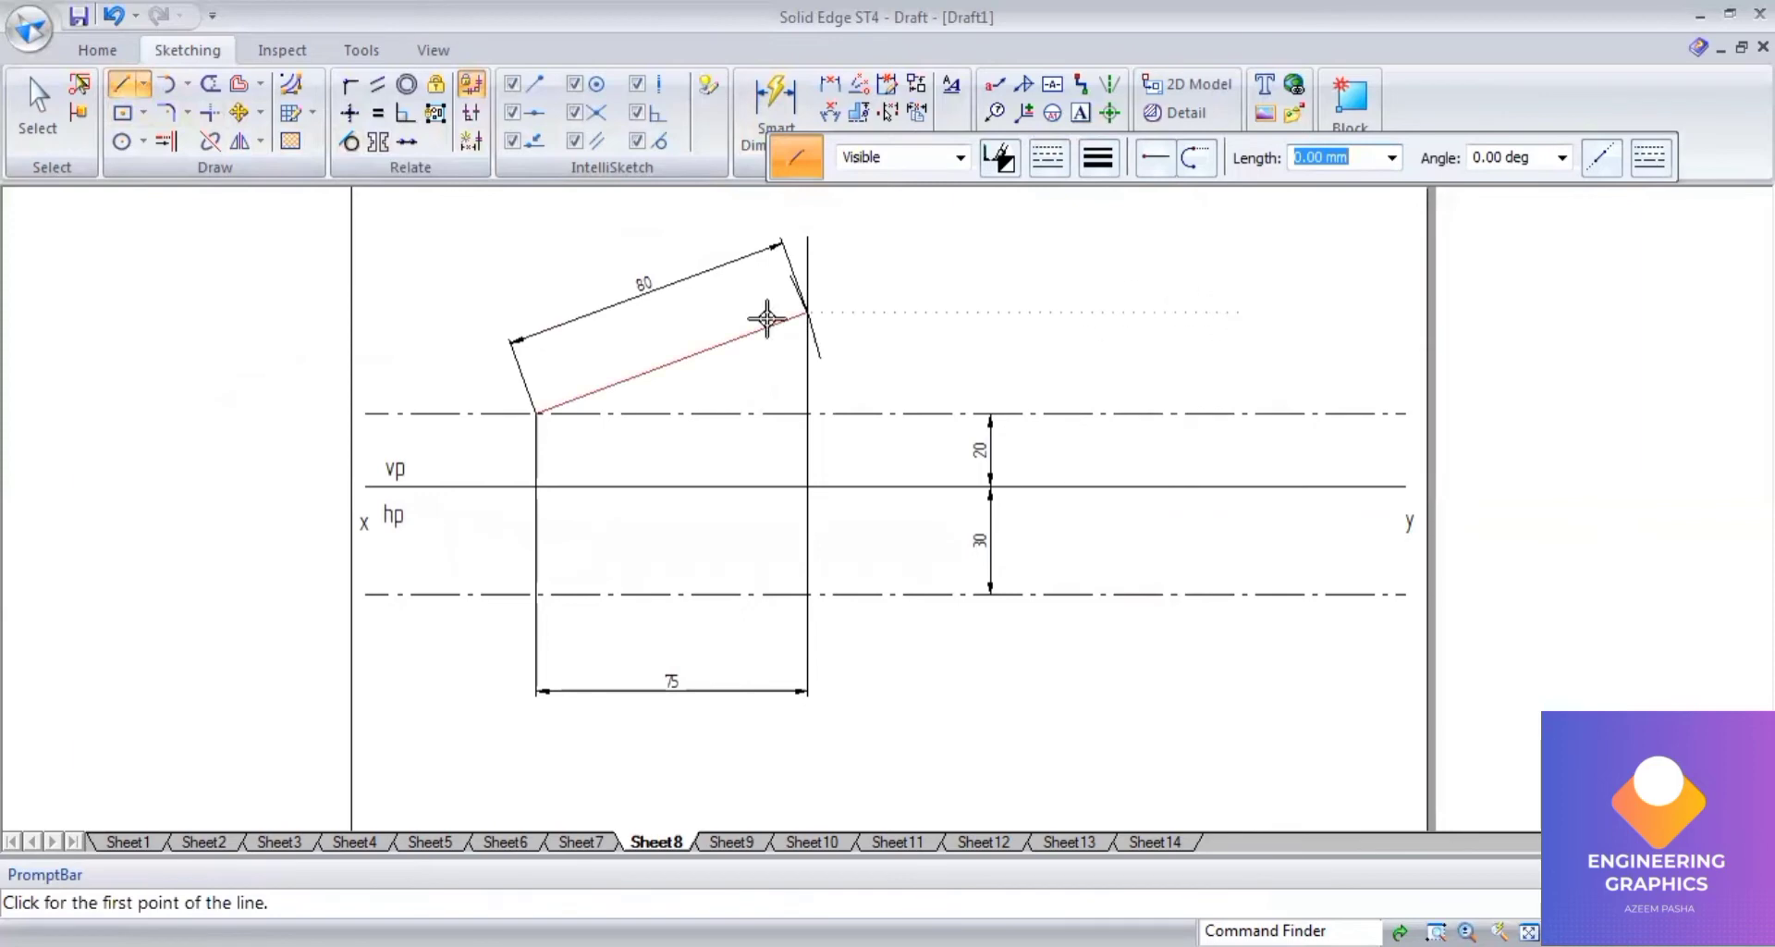
left_click(432, 312)
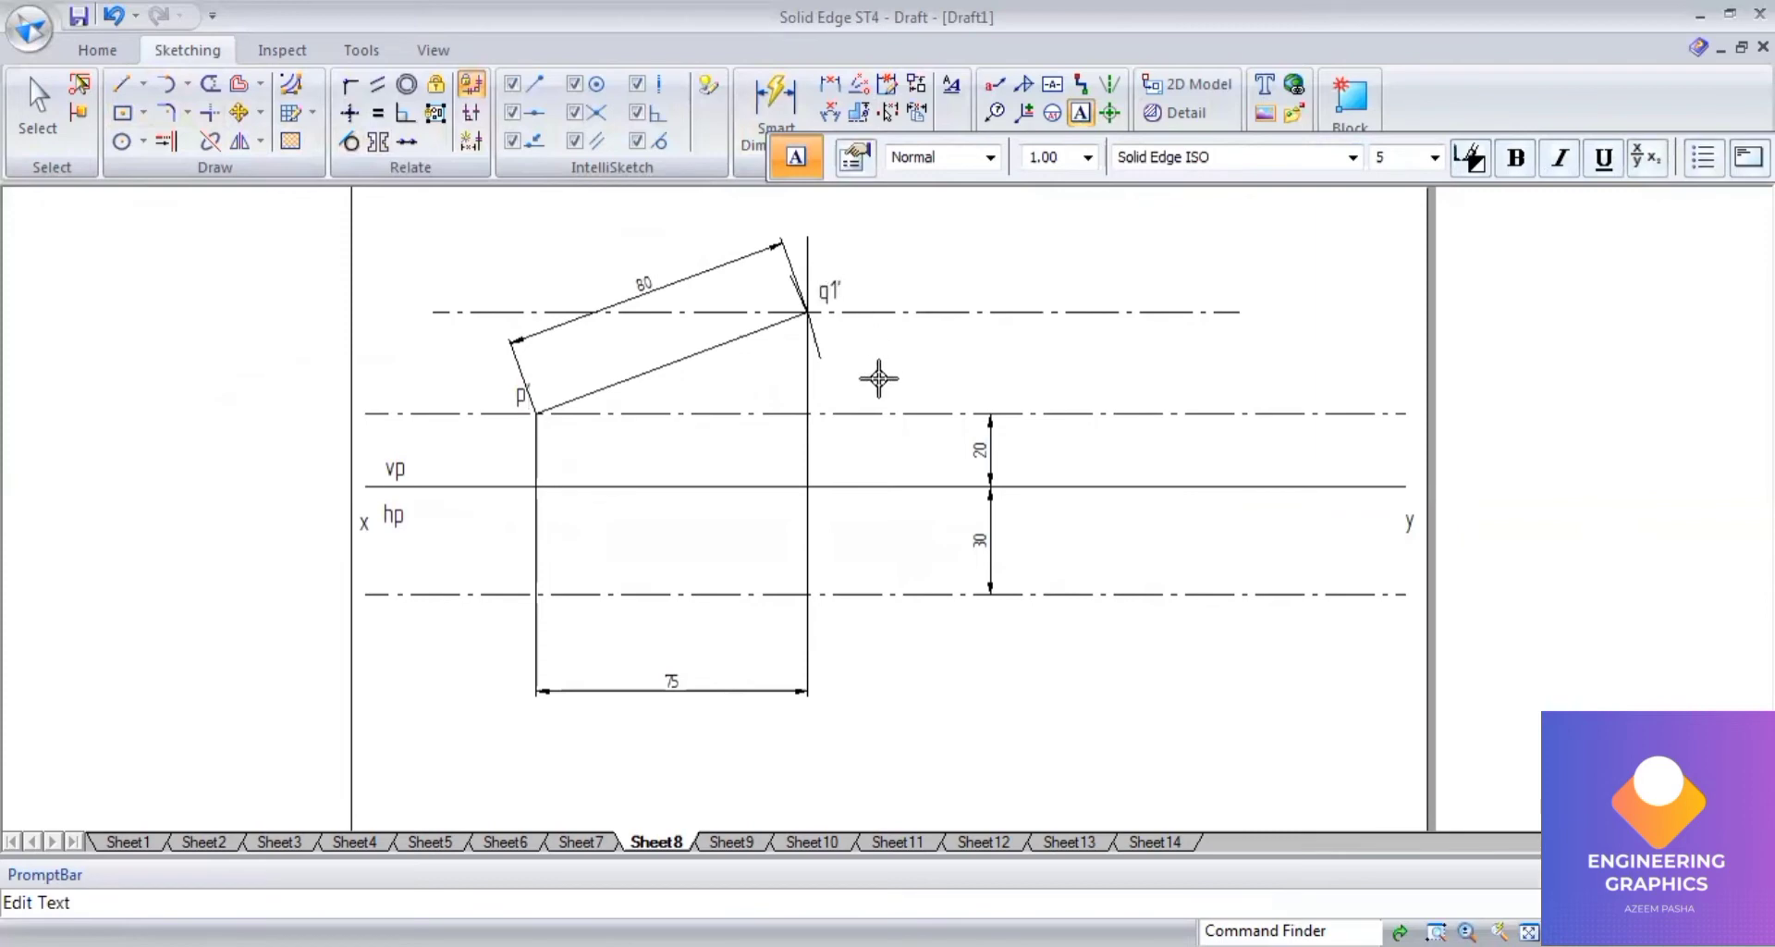
Dimension the angle between the inclined line p'q1' and the dash-dot line through p'.
left_click(831, 119)
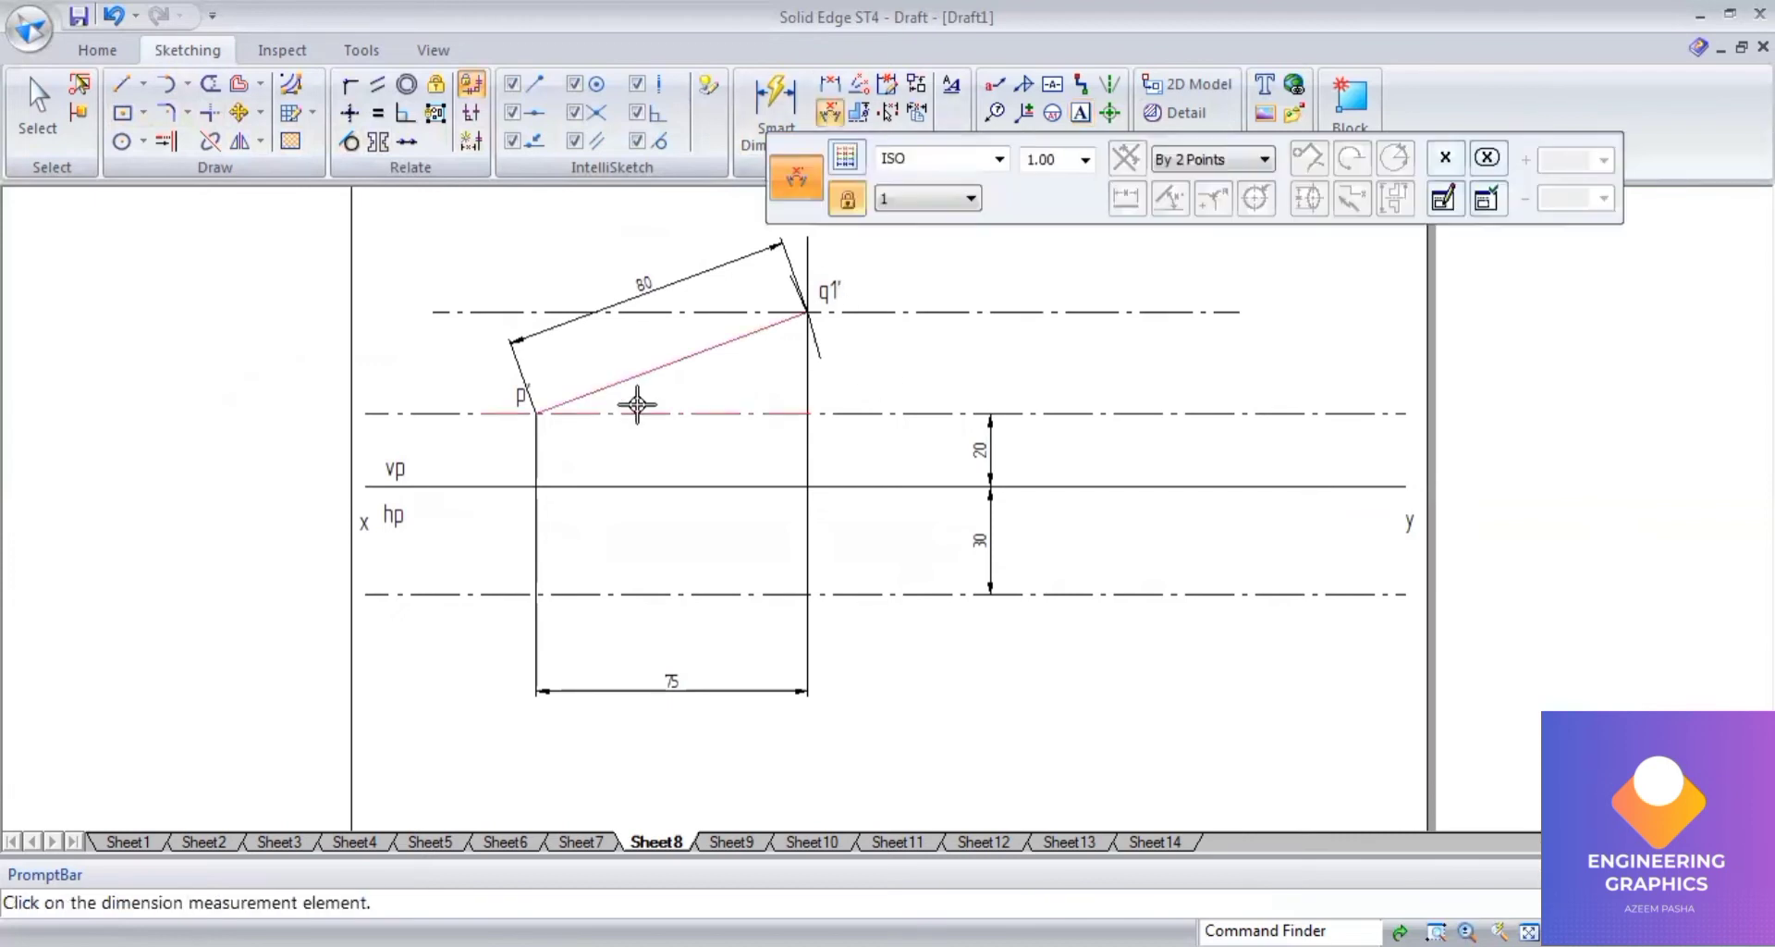
left_click(675, 363)
left_click(682, 387)
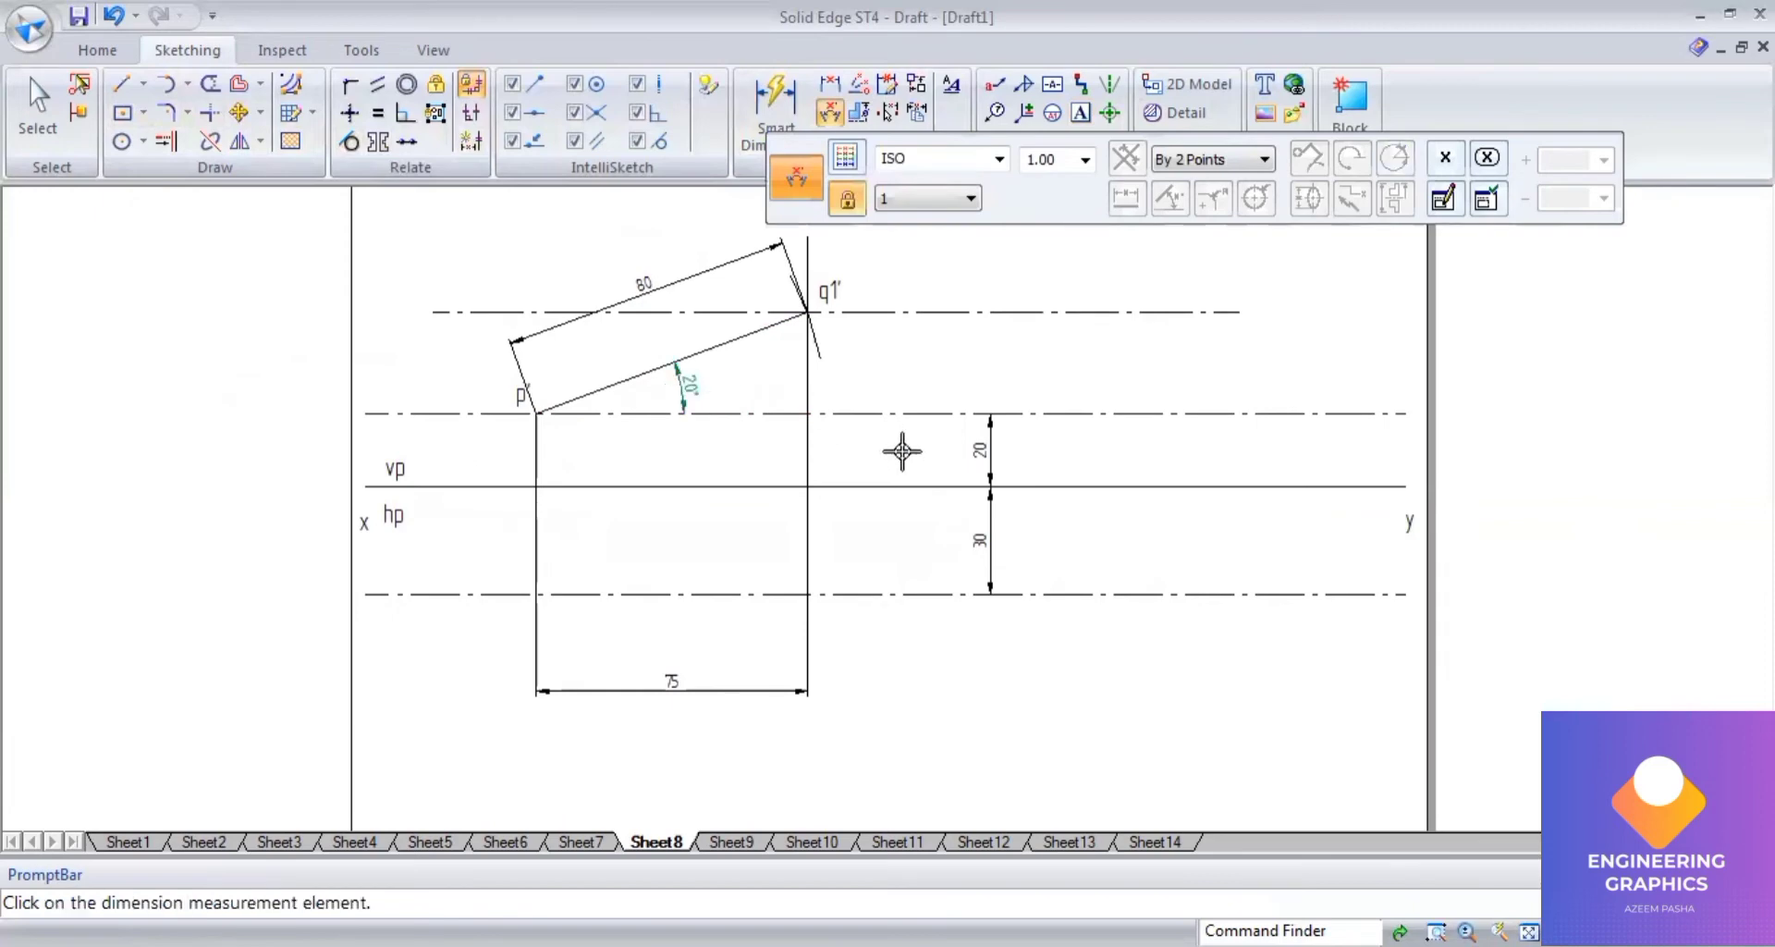
Draw a continuous 65 mm horizontal line from p', continuing from its end with a vertical line down past the 75 mm dimension.
left_click(127, 90)
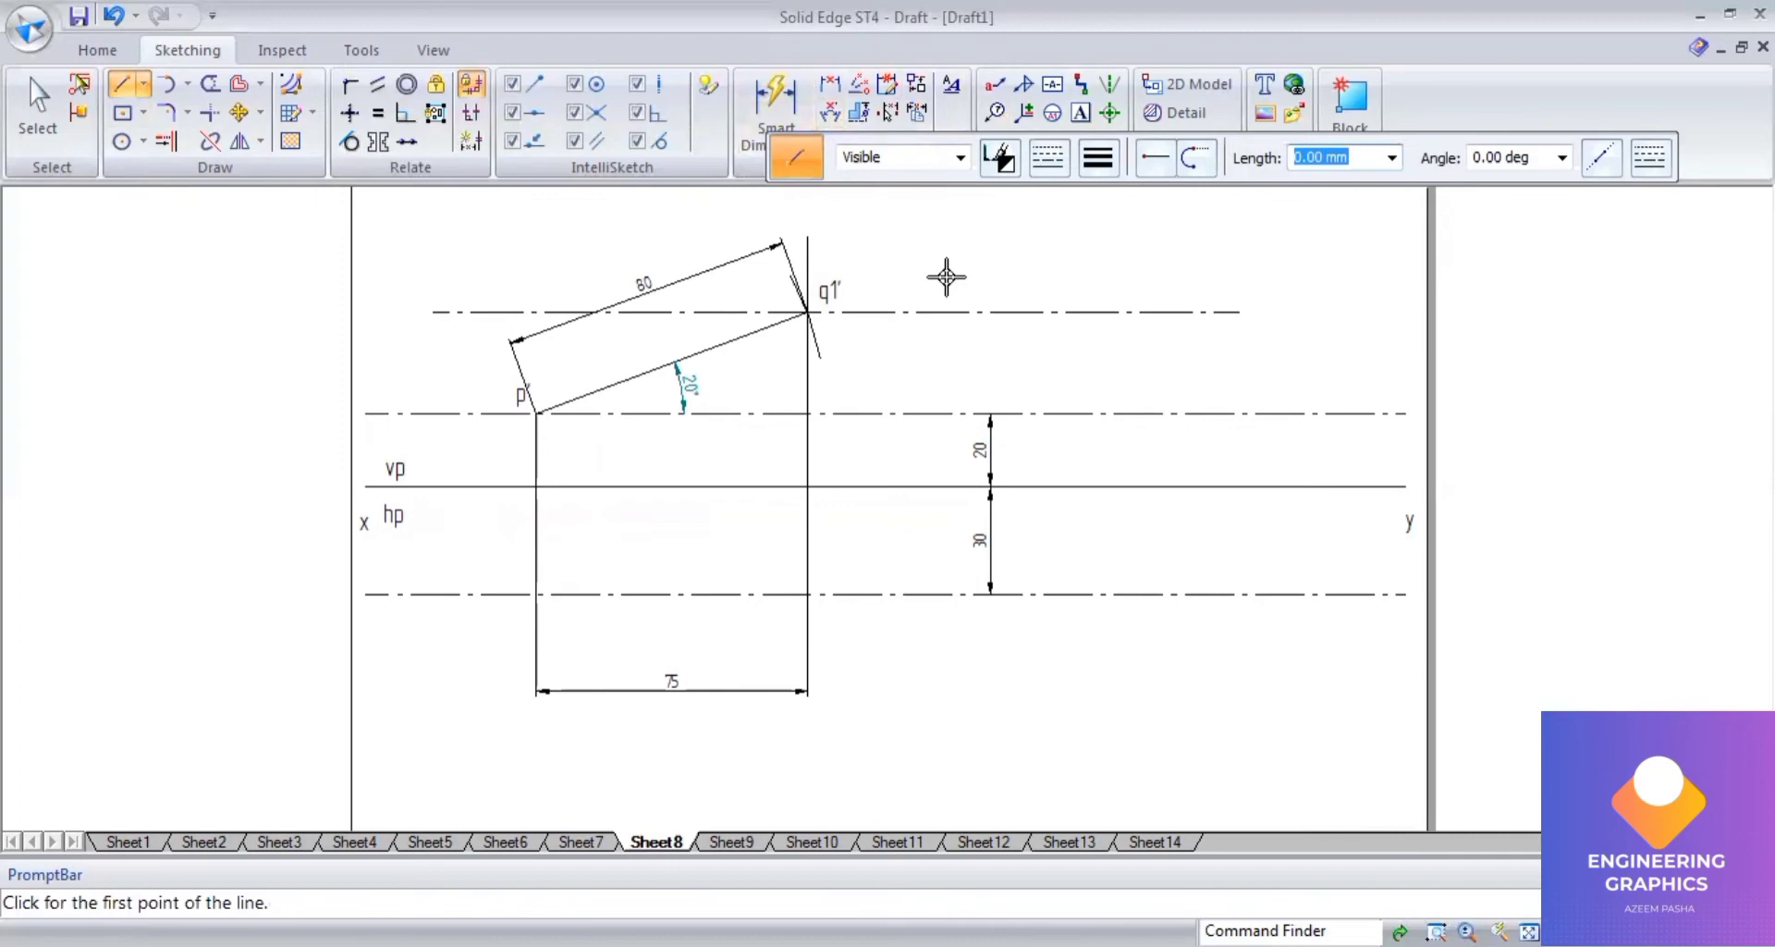
left_click(1043, 169)
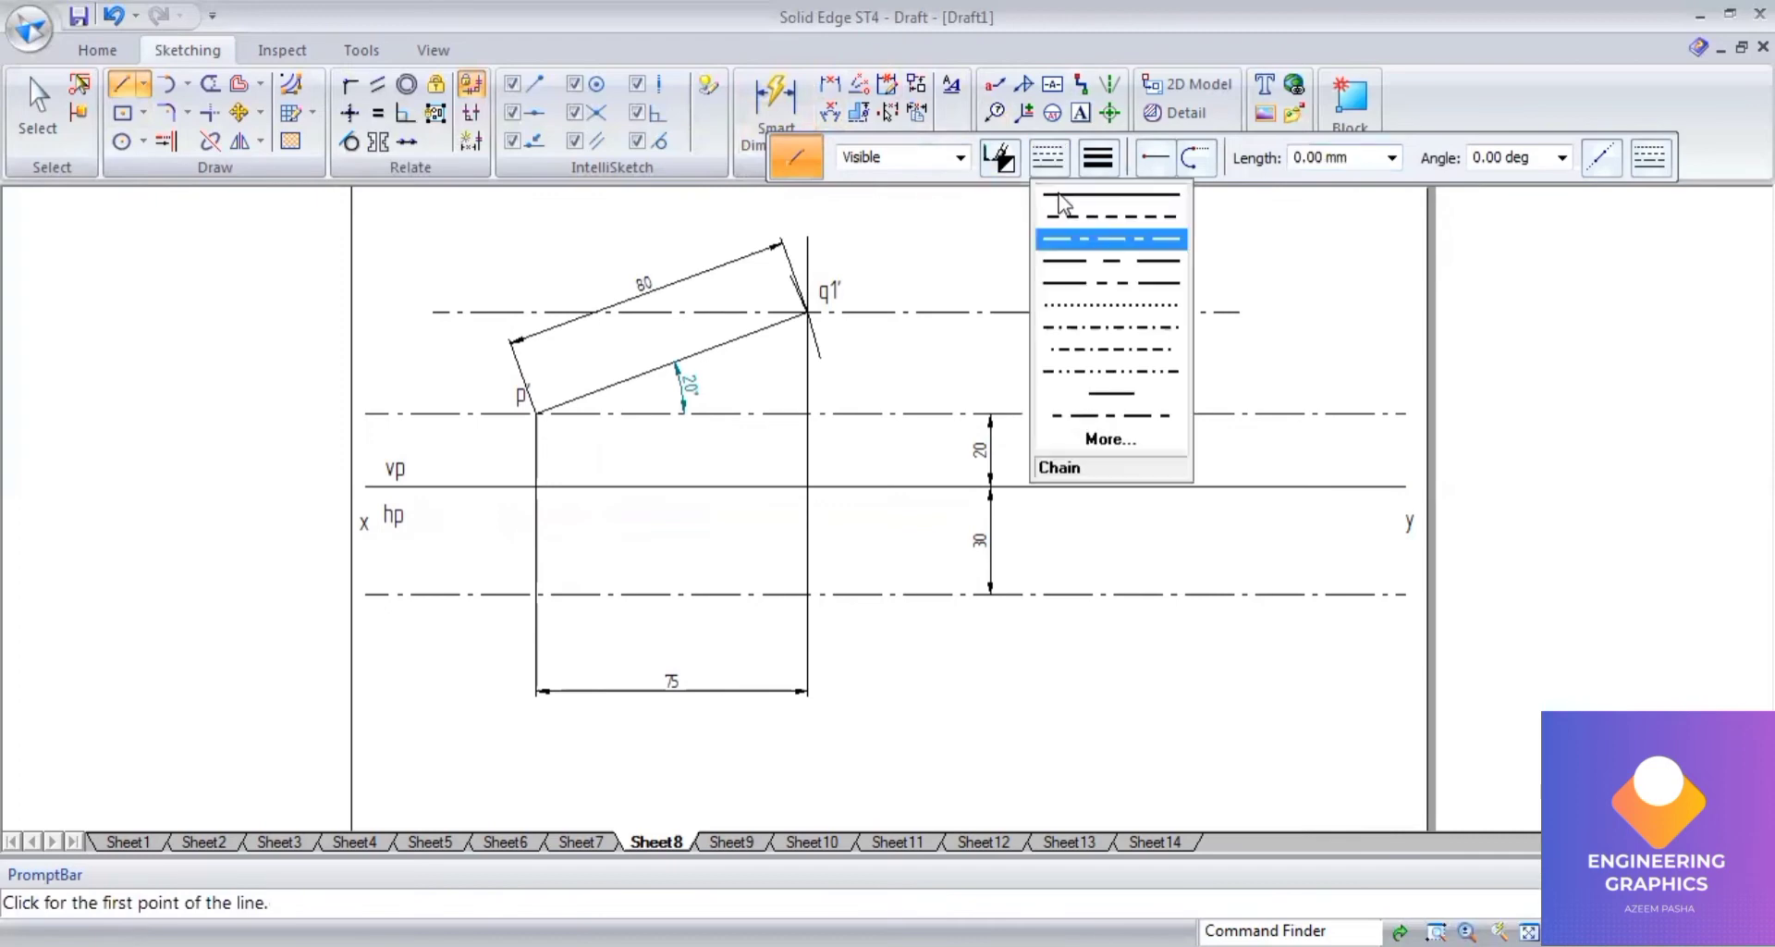
left_click(1059, 194)
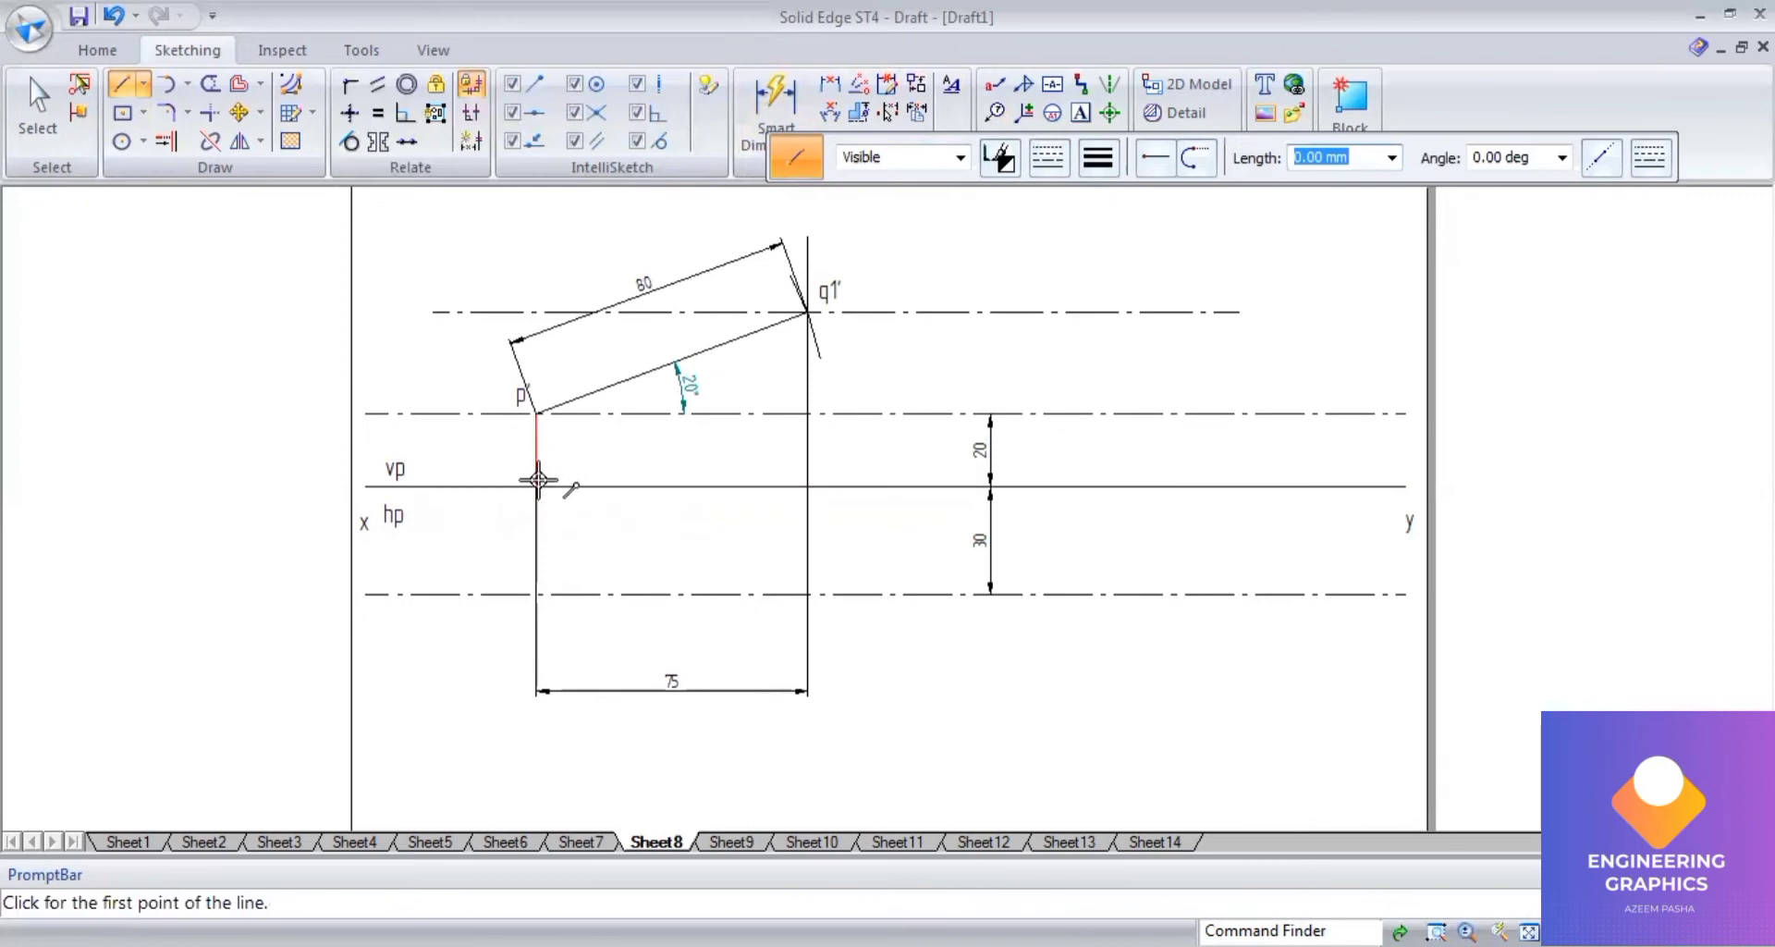
left_click(536, 412)
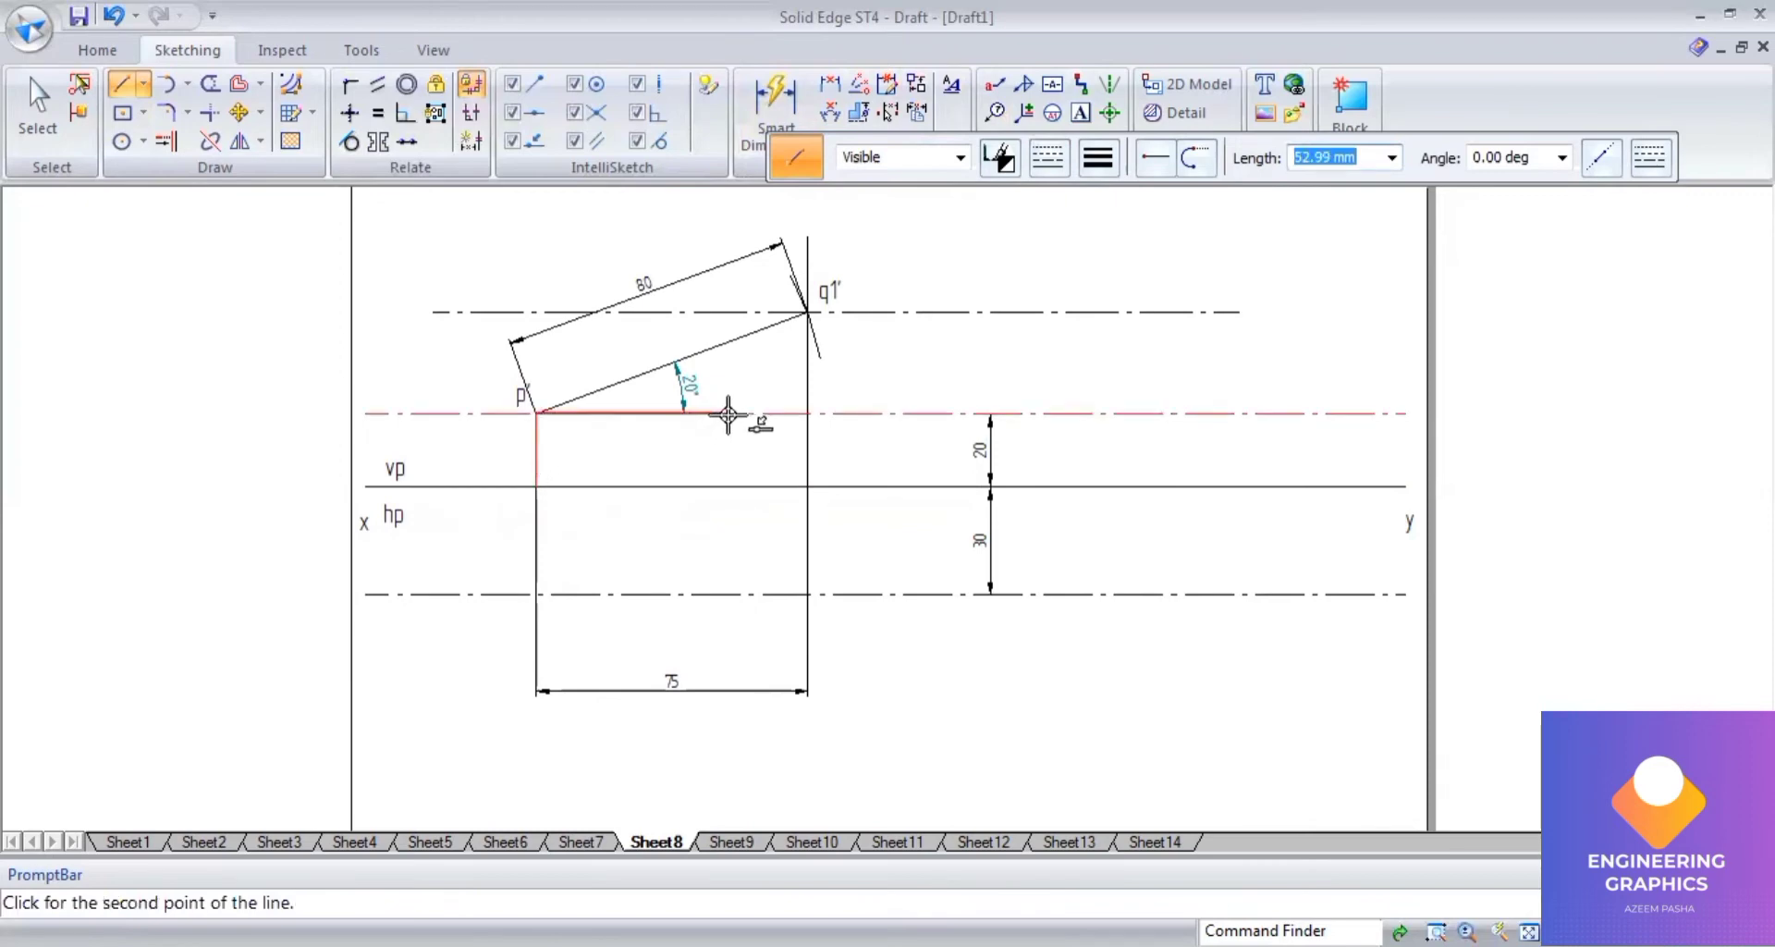
type("7")
key("BackSpace")
type("65")
key("Tab")
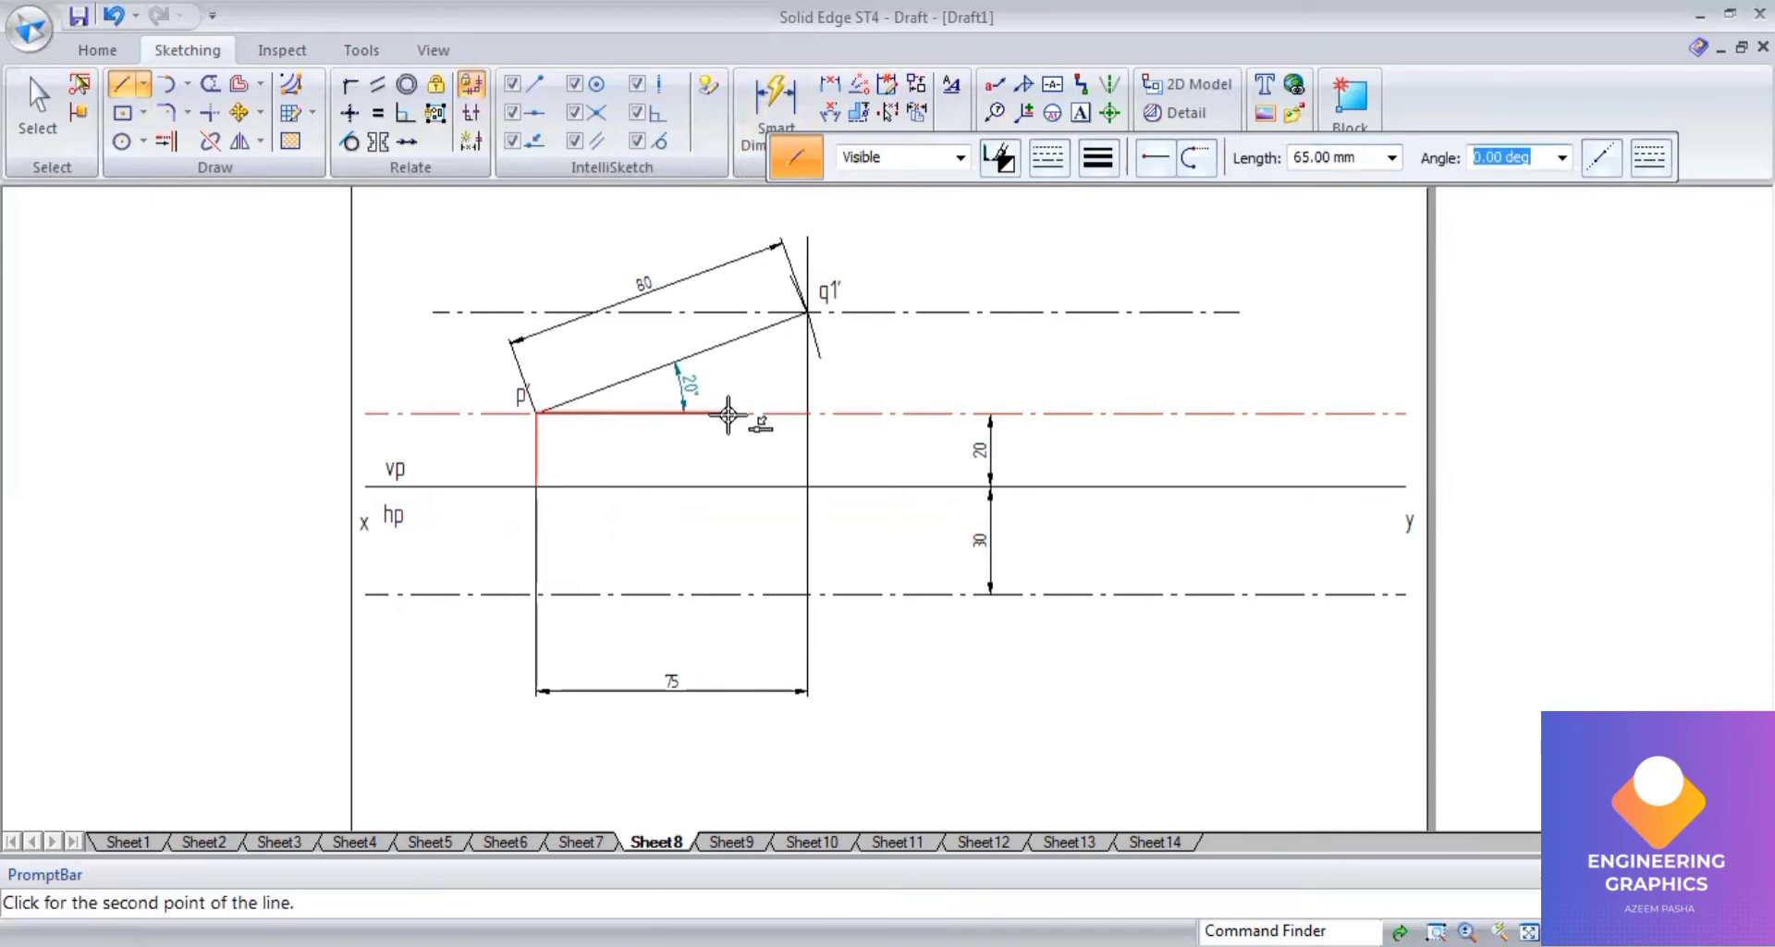
left_click(728, 414)
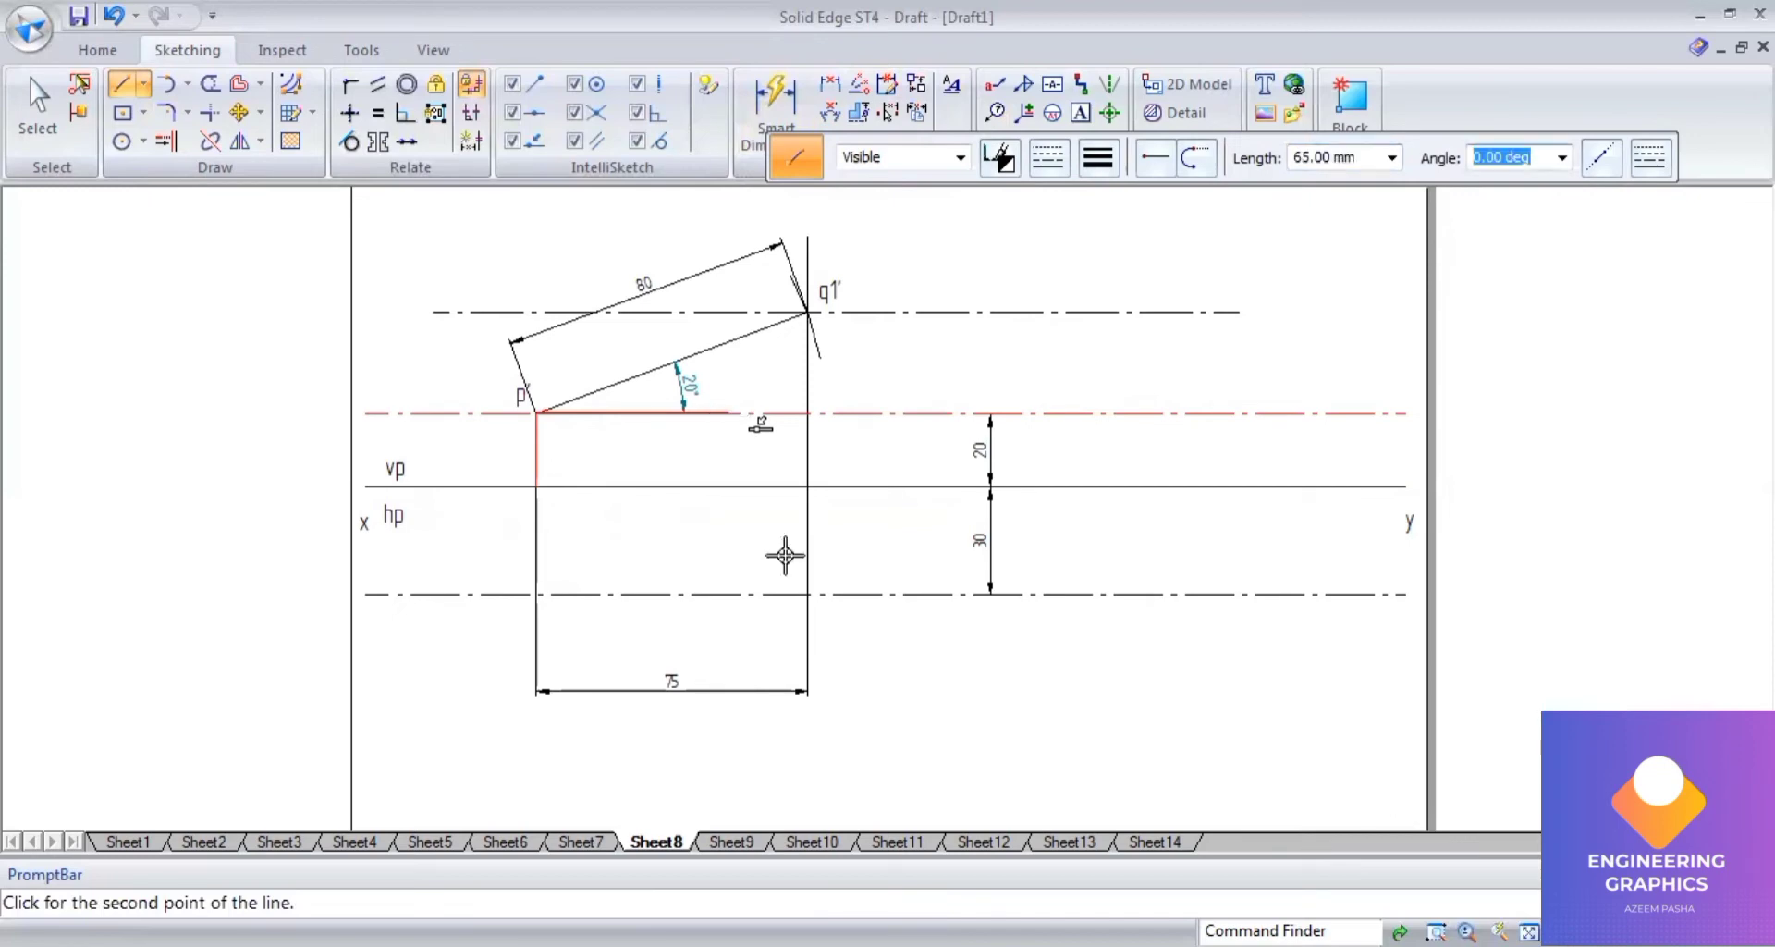
left_click(767, 737)
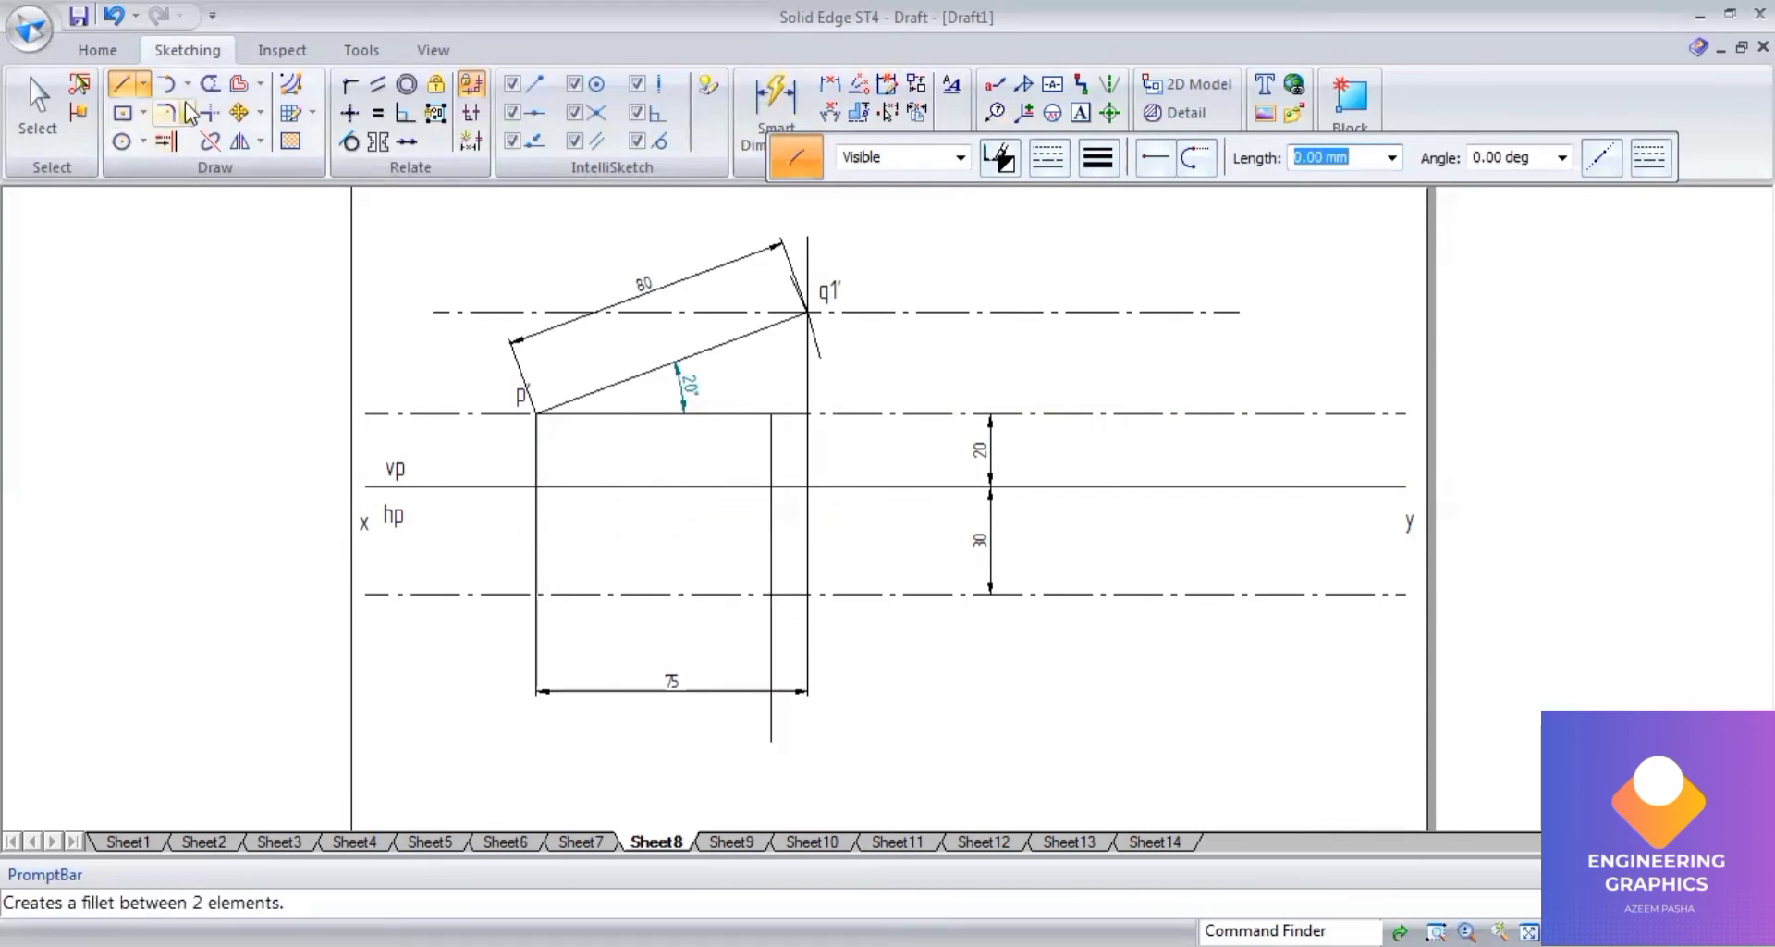
Dimension the length of the horizontal line from p', placing the dimension just below the xy line.
left_click(786, 120)
left_click(718, 416)
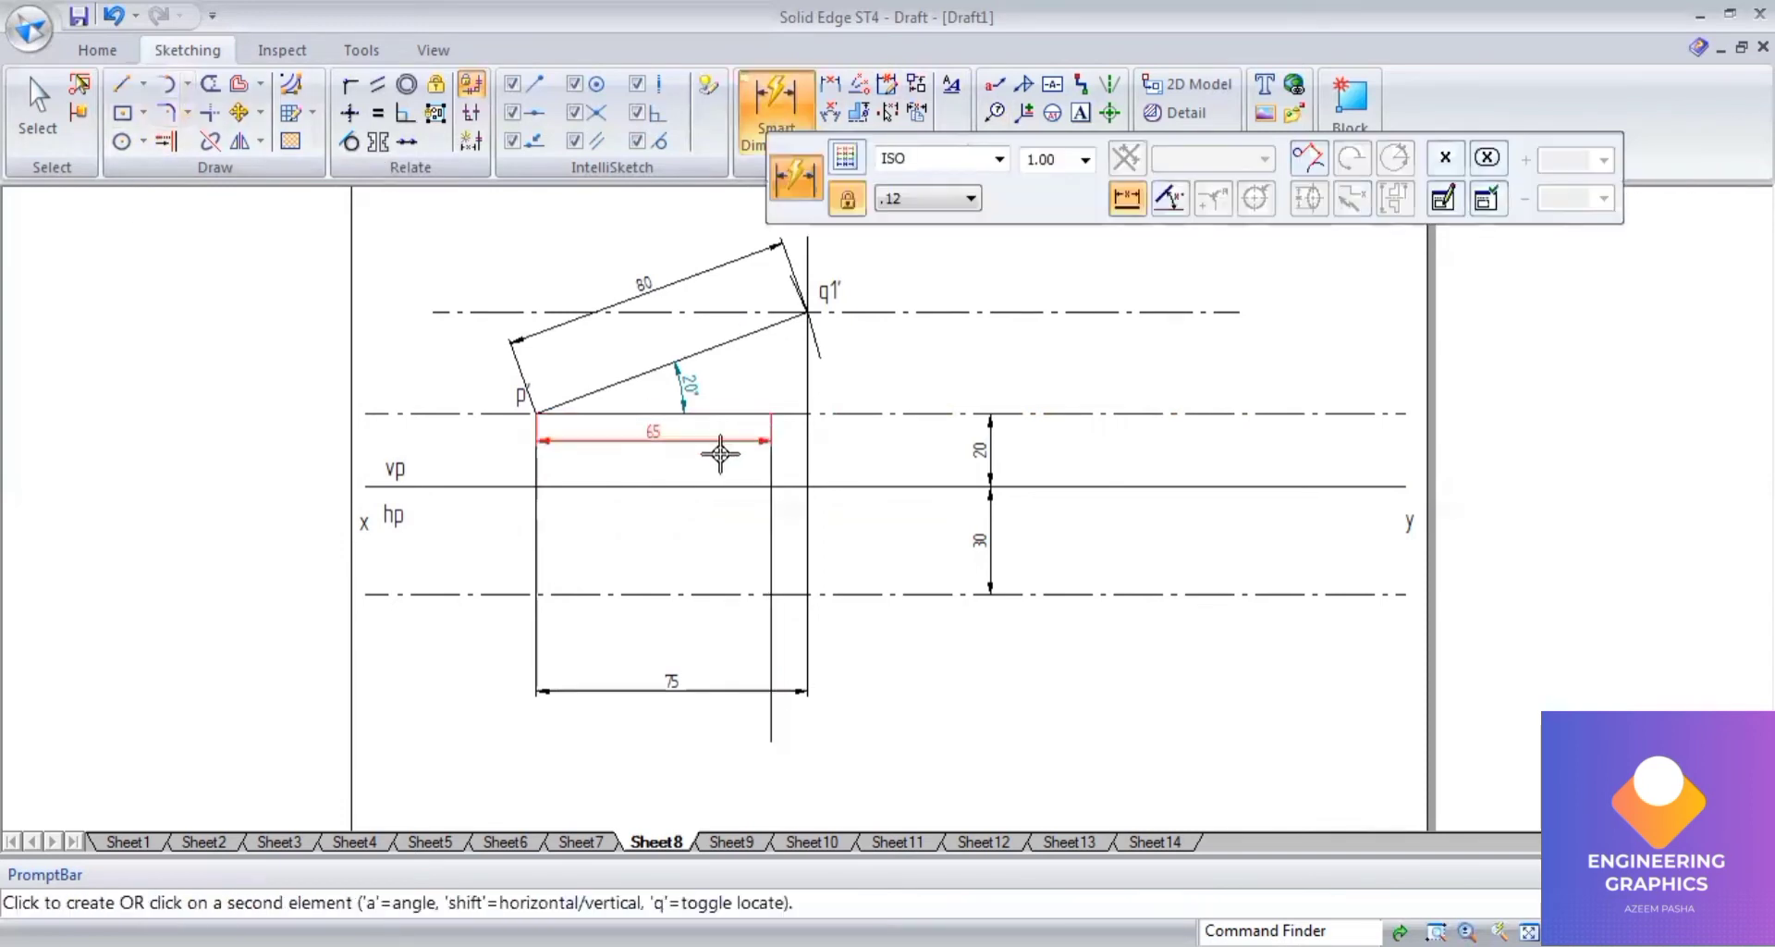
left_click(702, 529)
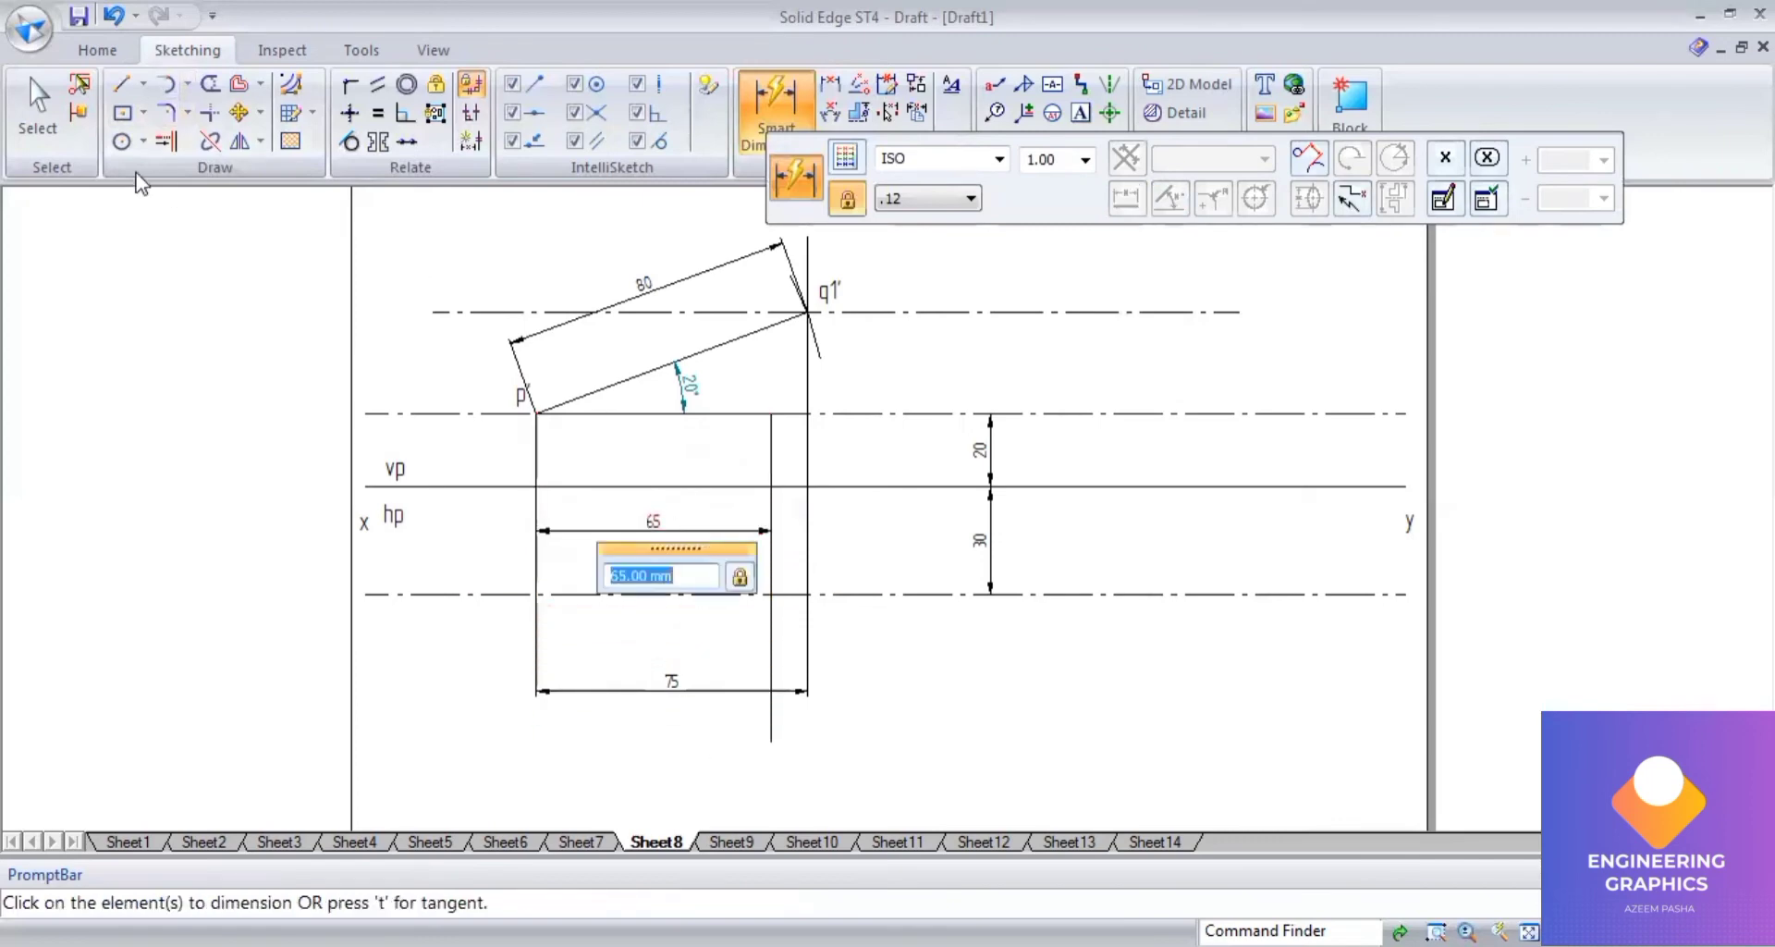
Draw a 0.13 mm wide, 80 mm radius arc centred where p's projector meets the lower dash-dot line, sweeping about 32 degrees across both verticals.
left_click(185, 86)
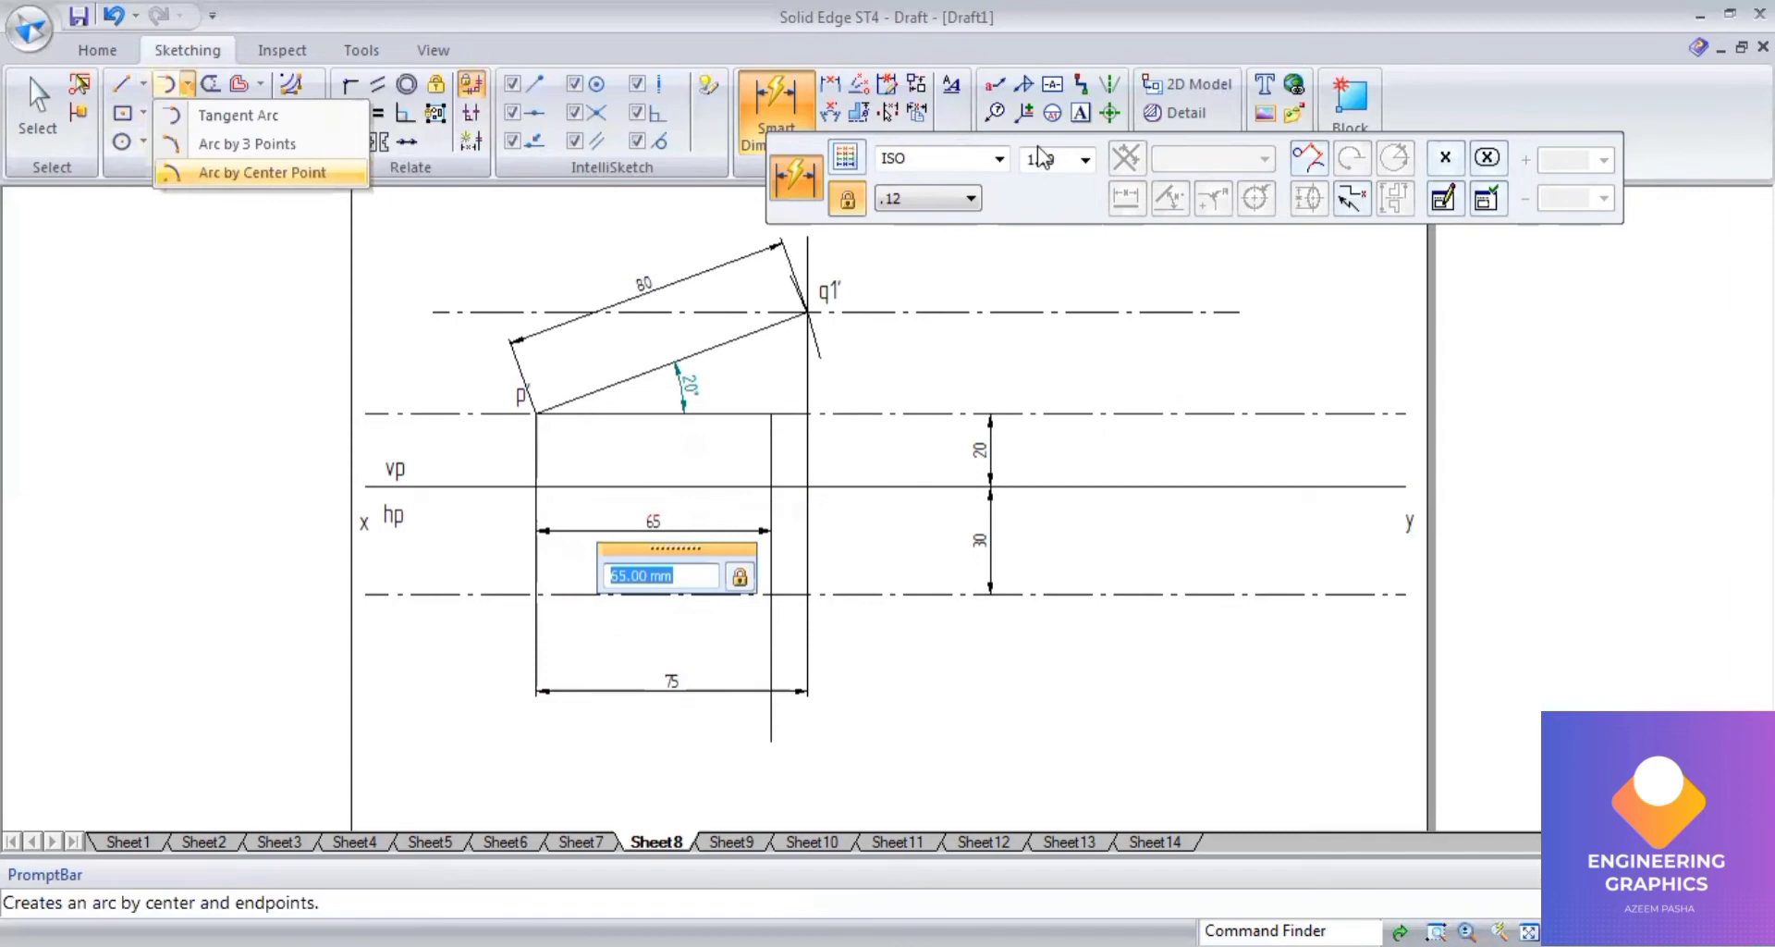
key("Return")
left_click(1098, 159)
left_click(1100, 193)
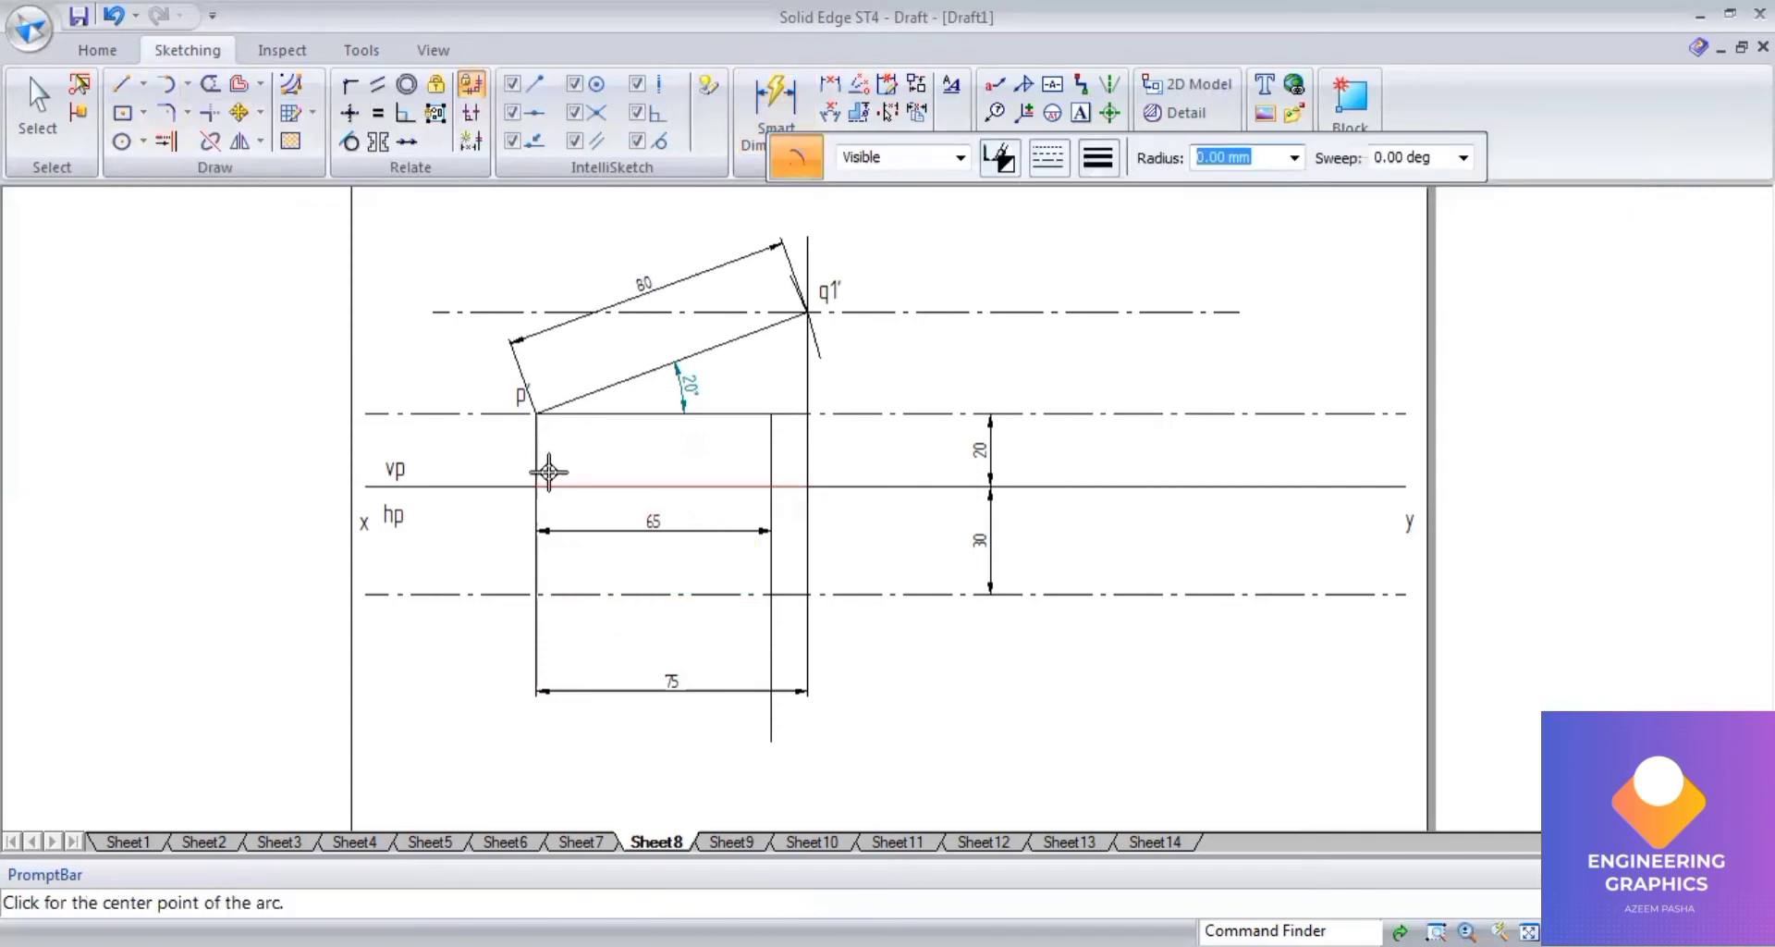
left_click(537, 592)
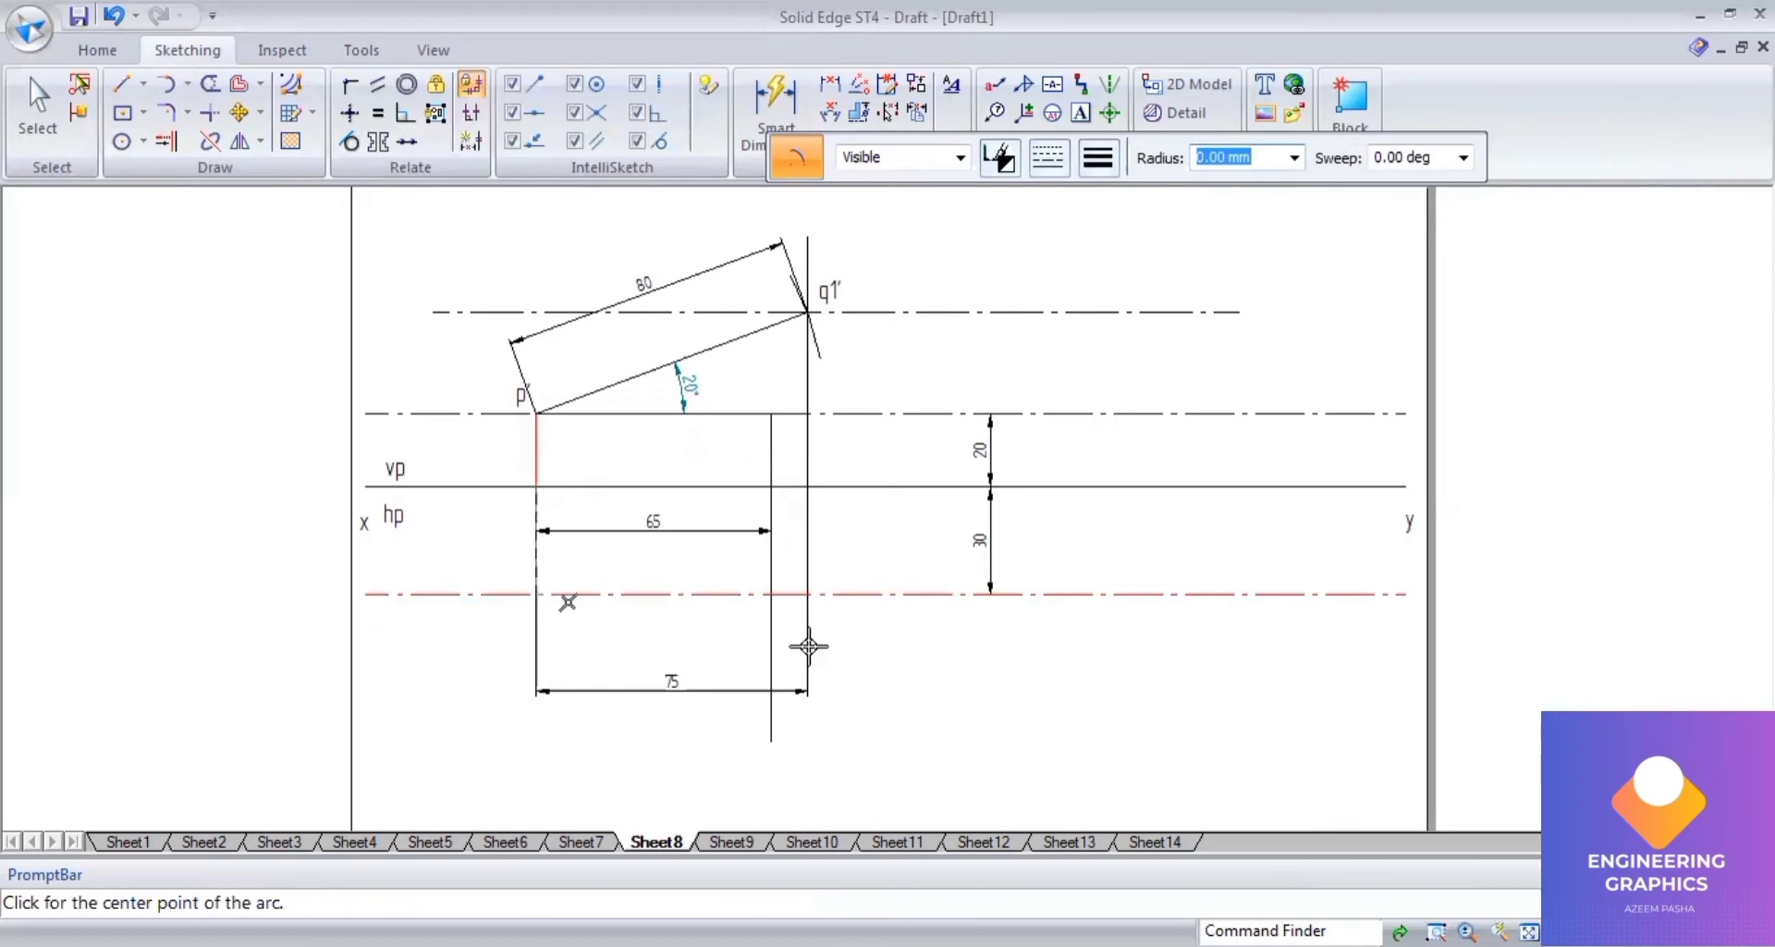
type("80")
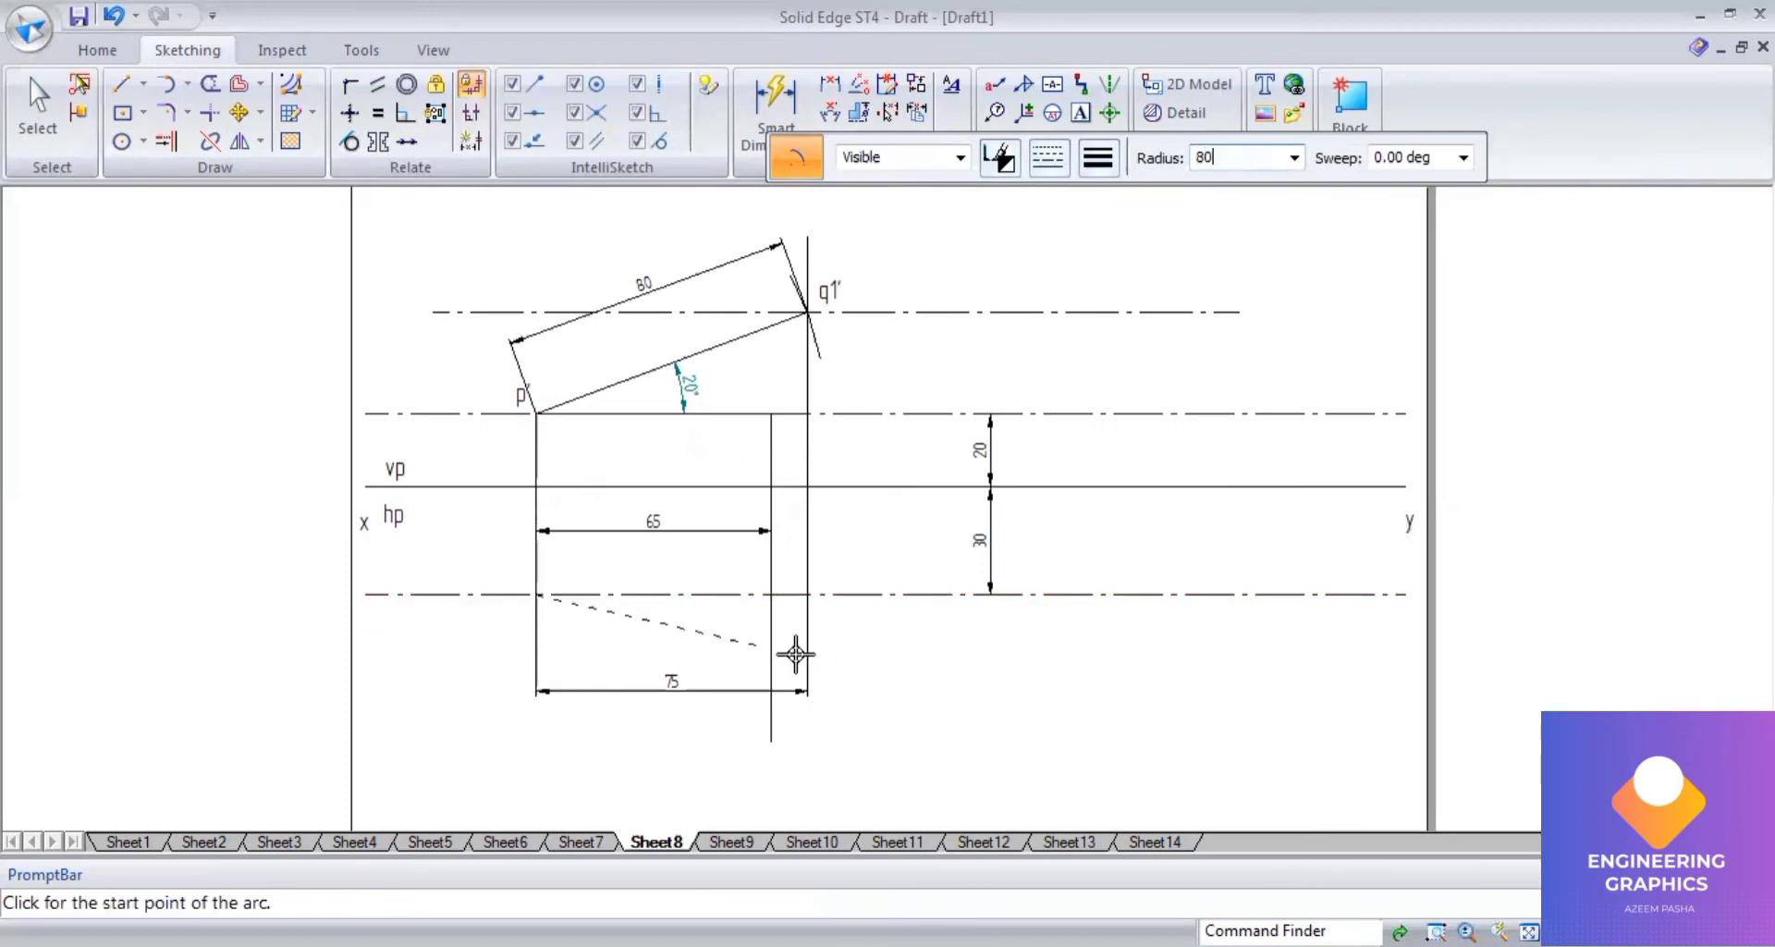
key("Tab")
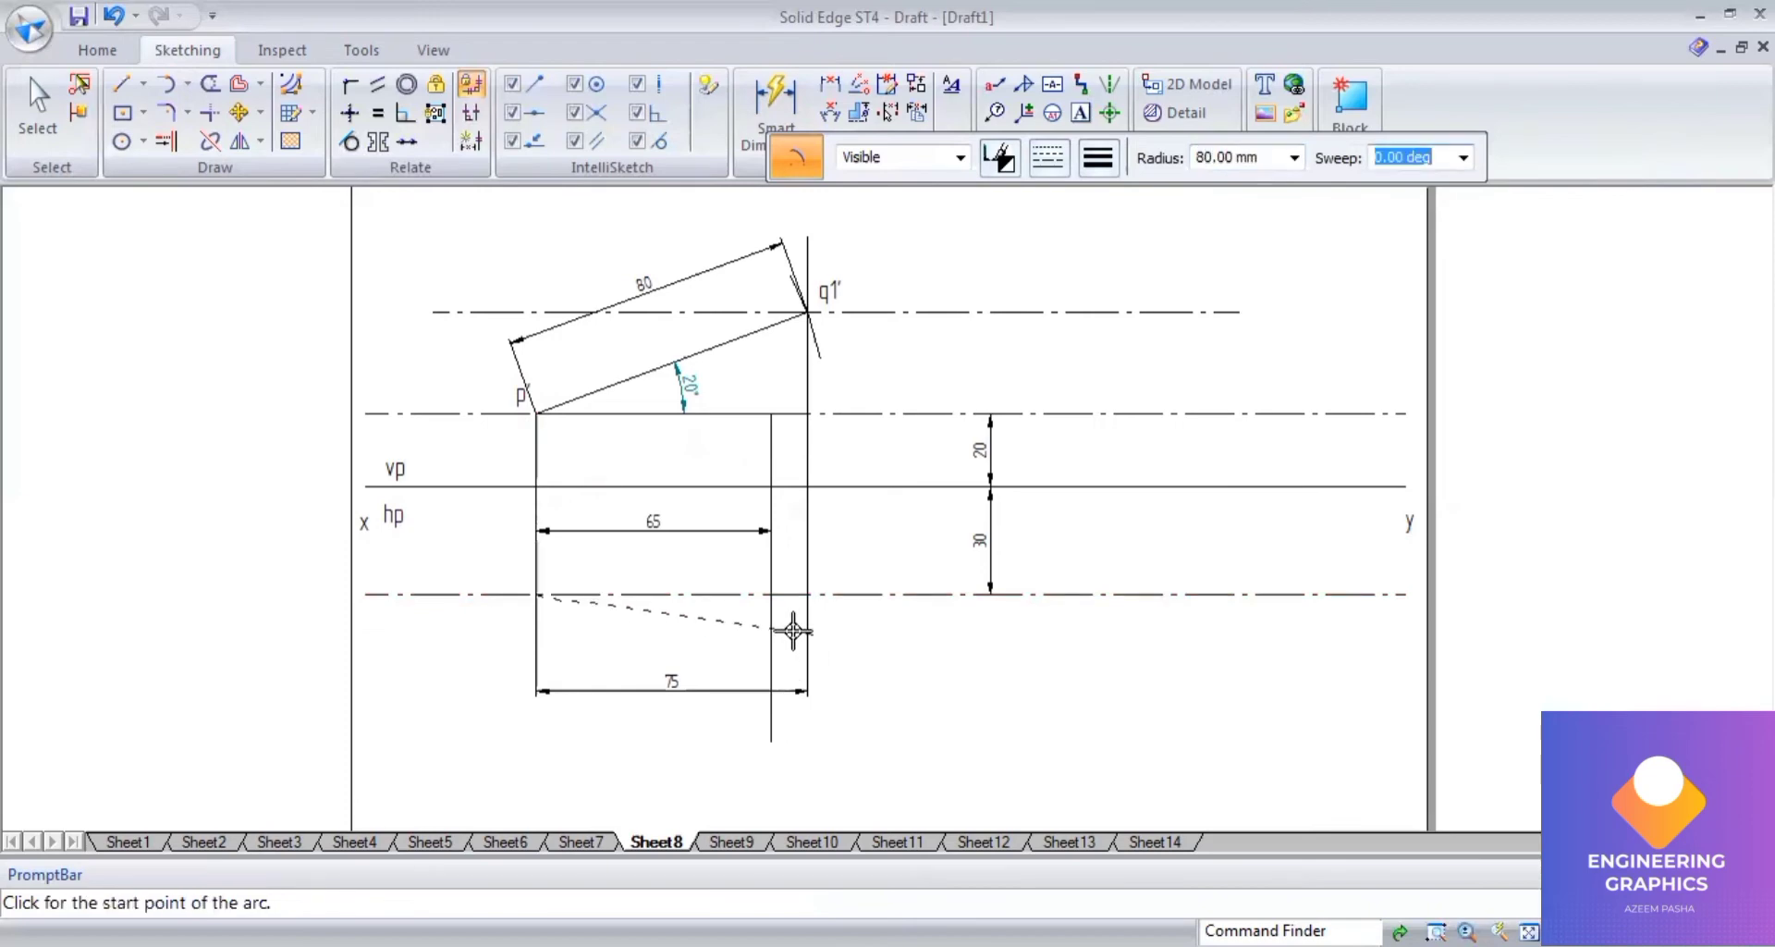
left_click(793, 630)
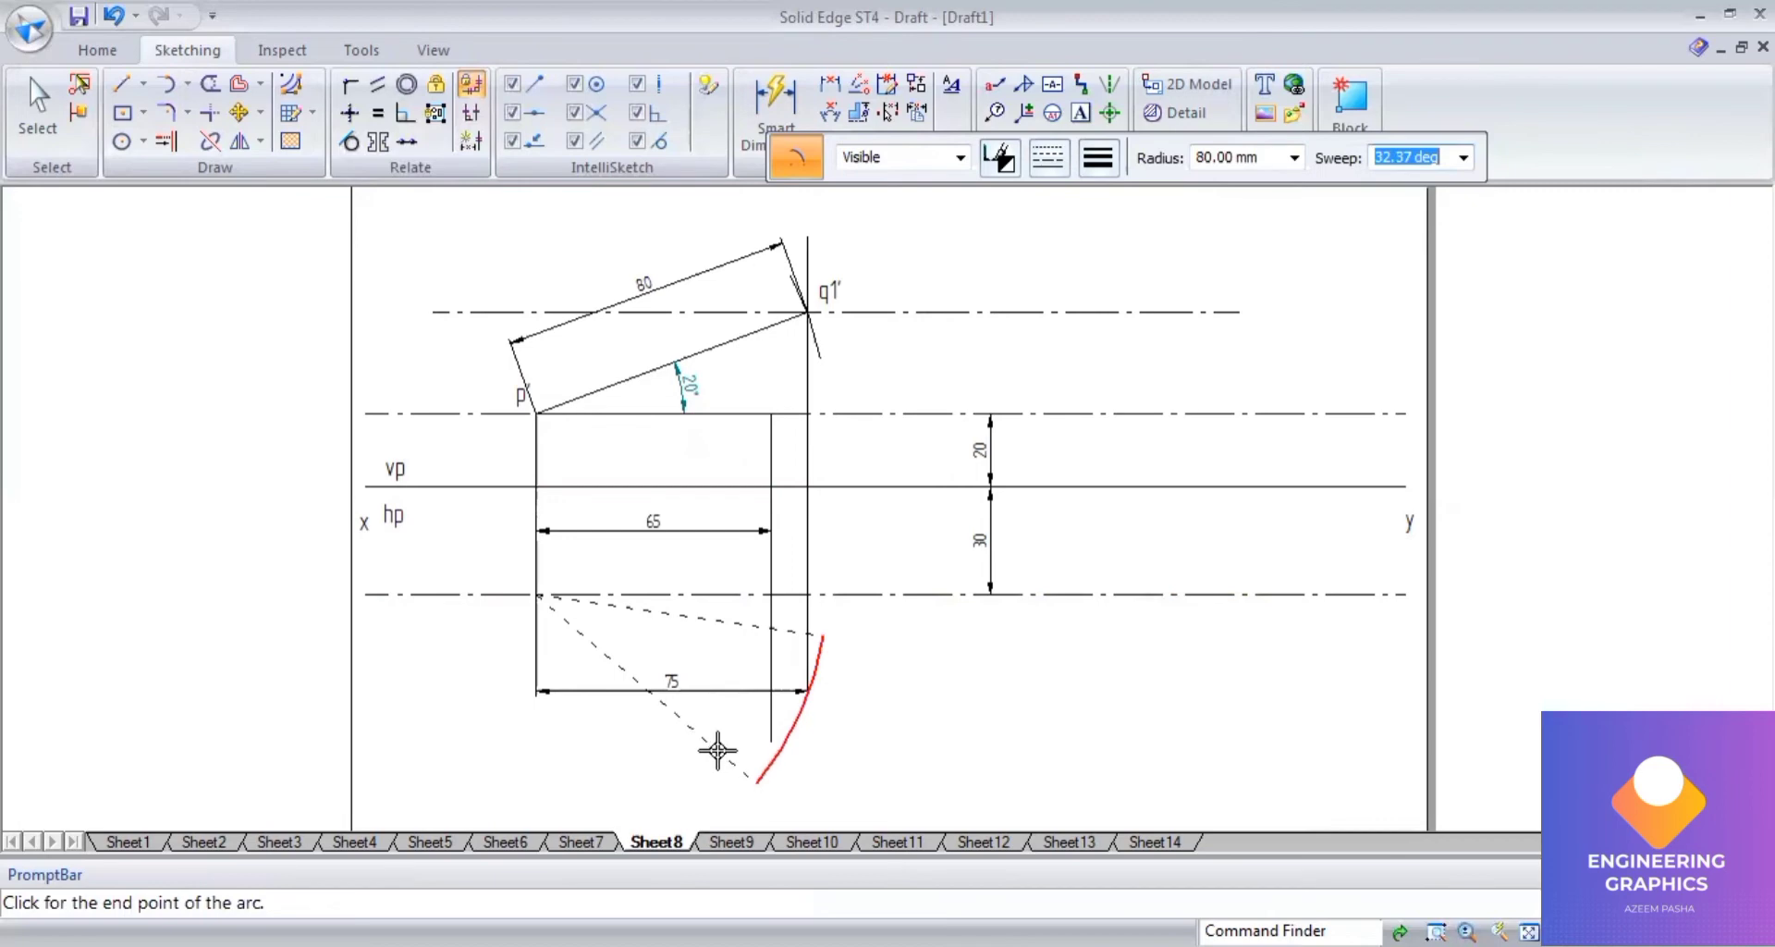
left_click(718, 750)
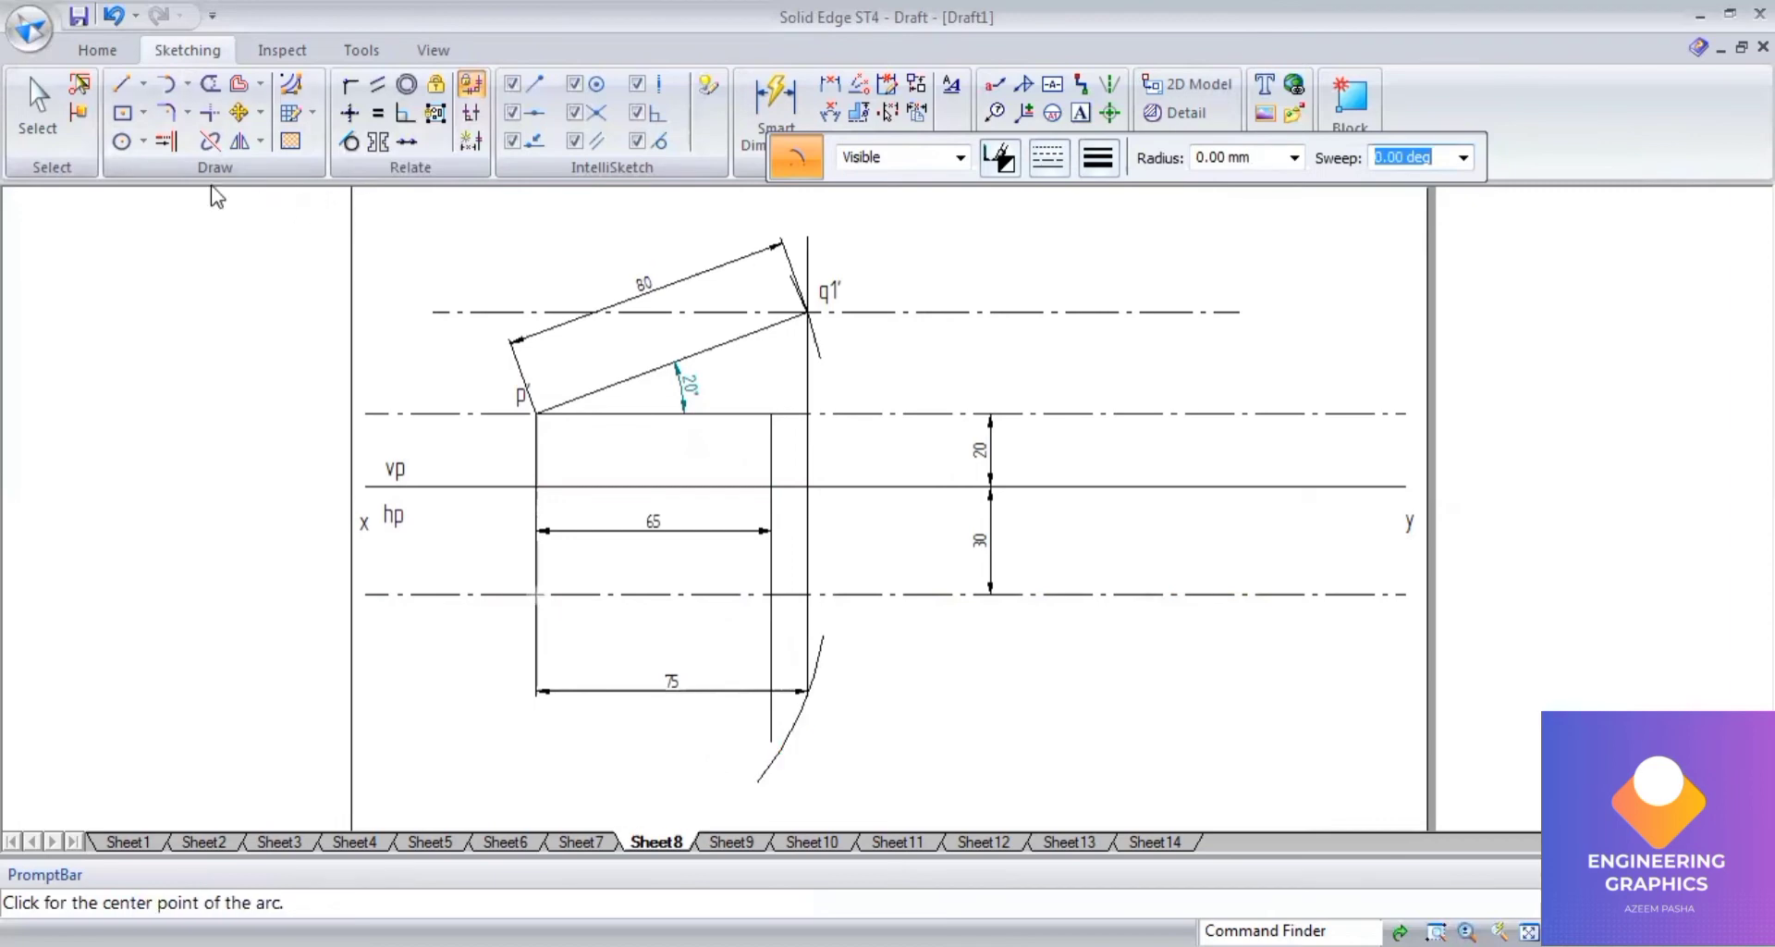
Extend the vertical line at the end of the 65 mm length down to the arc.
left_click(166, 146)
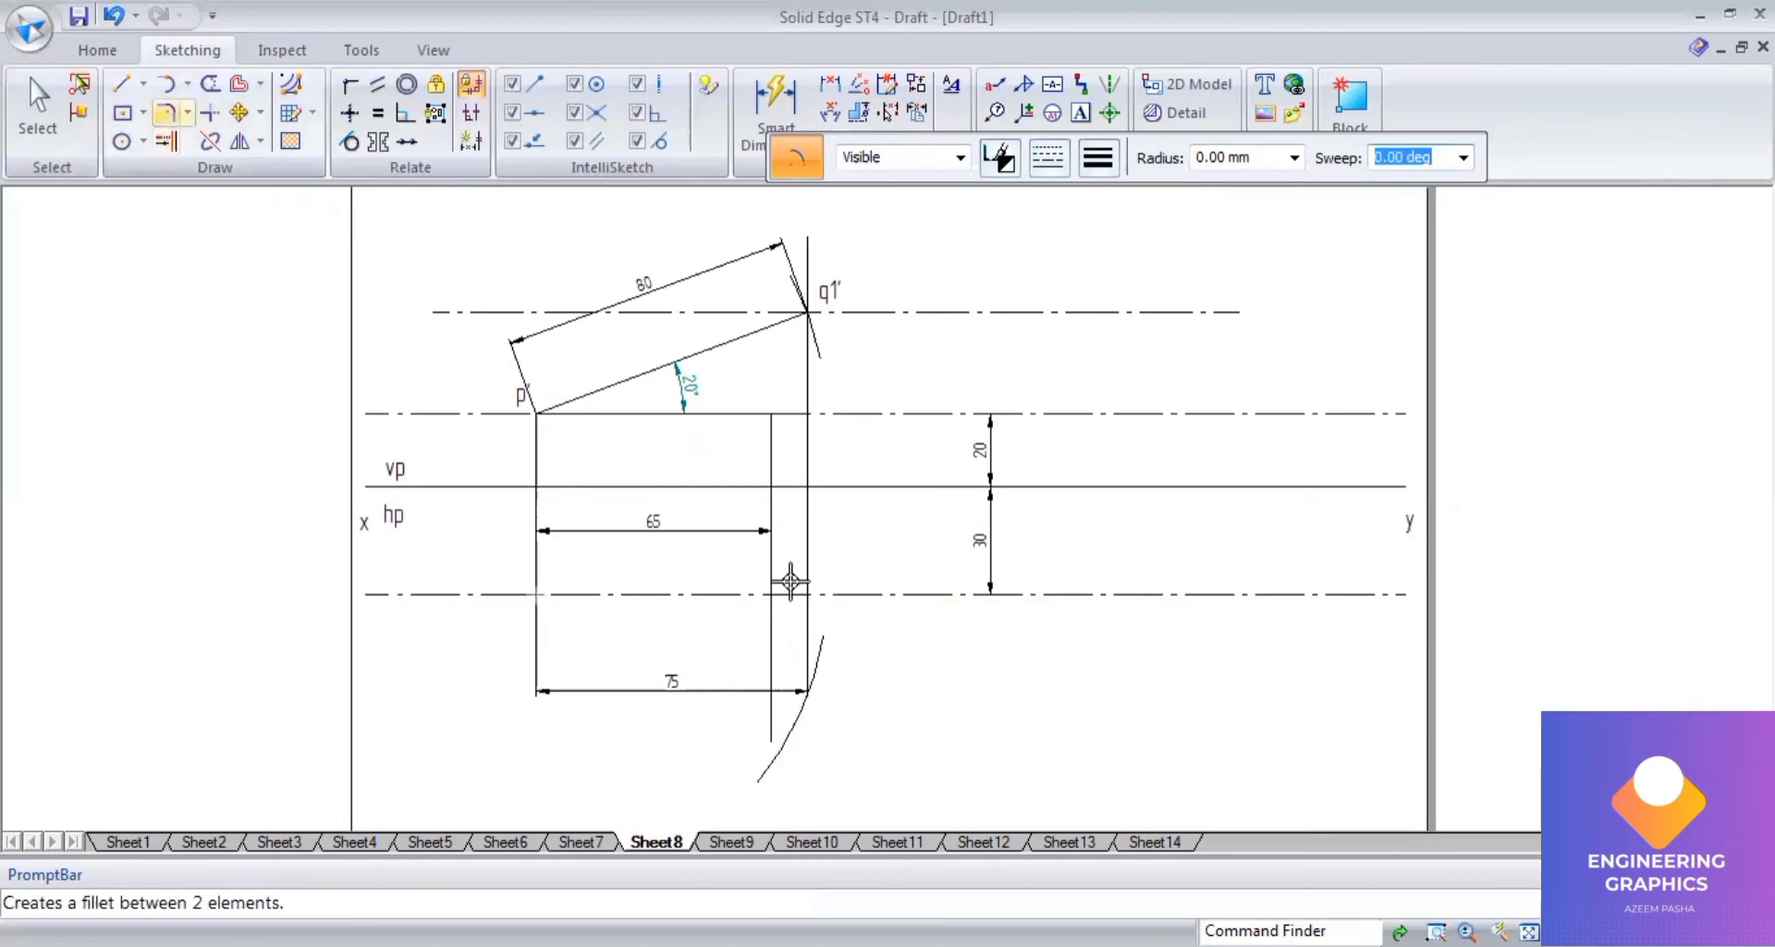
Try to draw a thin inclined line from p's projector on the lower dash-dot line to the arc intersection and dimension its length.
left_click(128, 82)
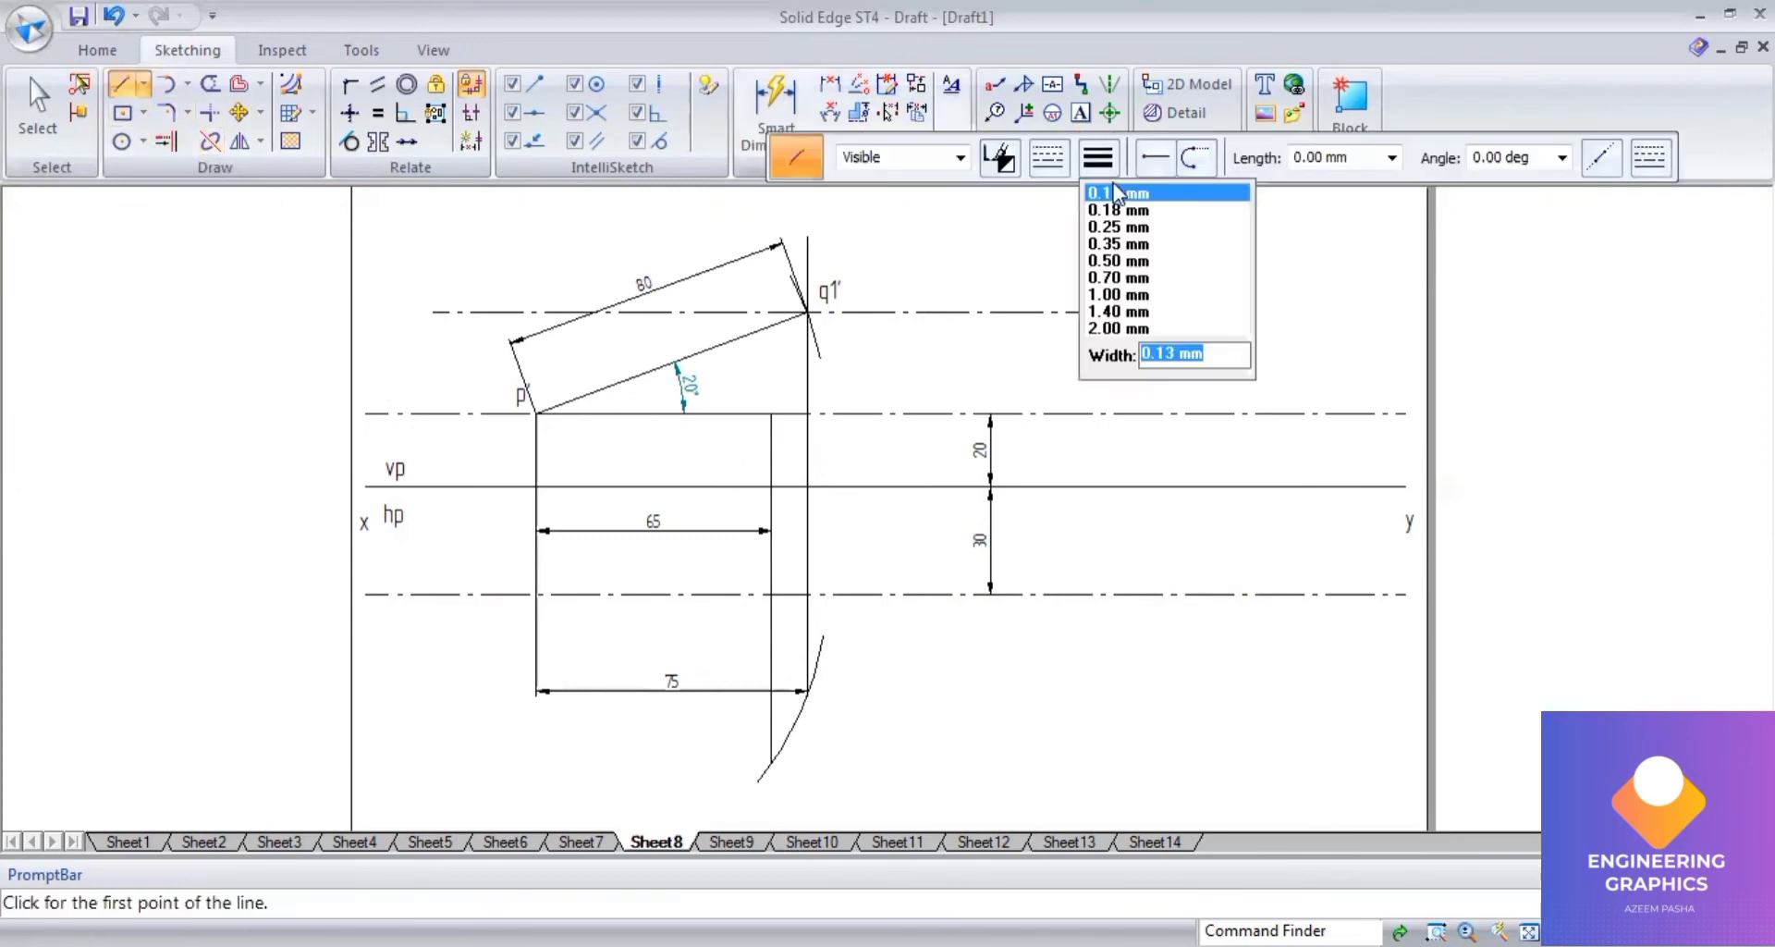
left_click(536, 594)
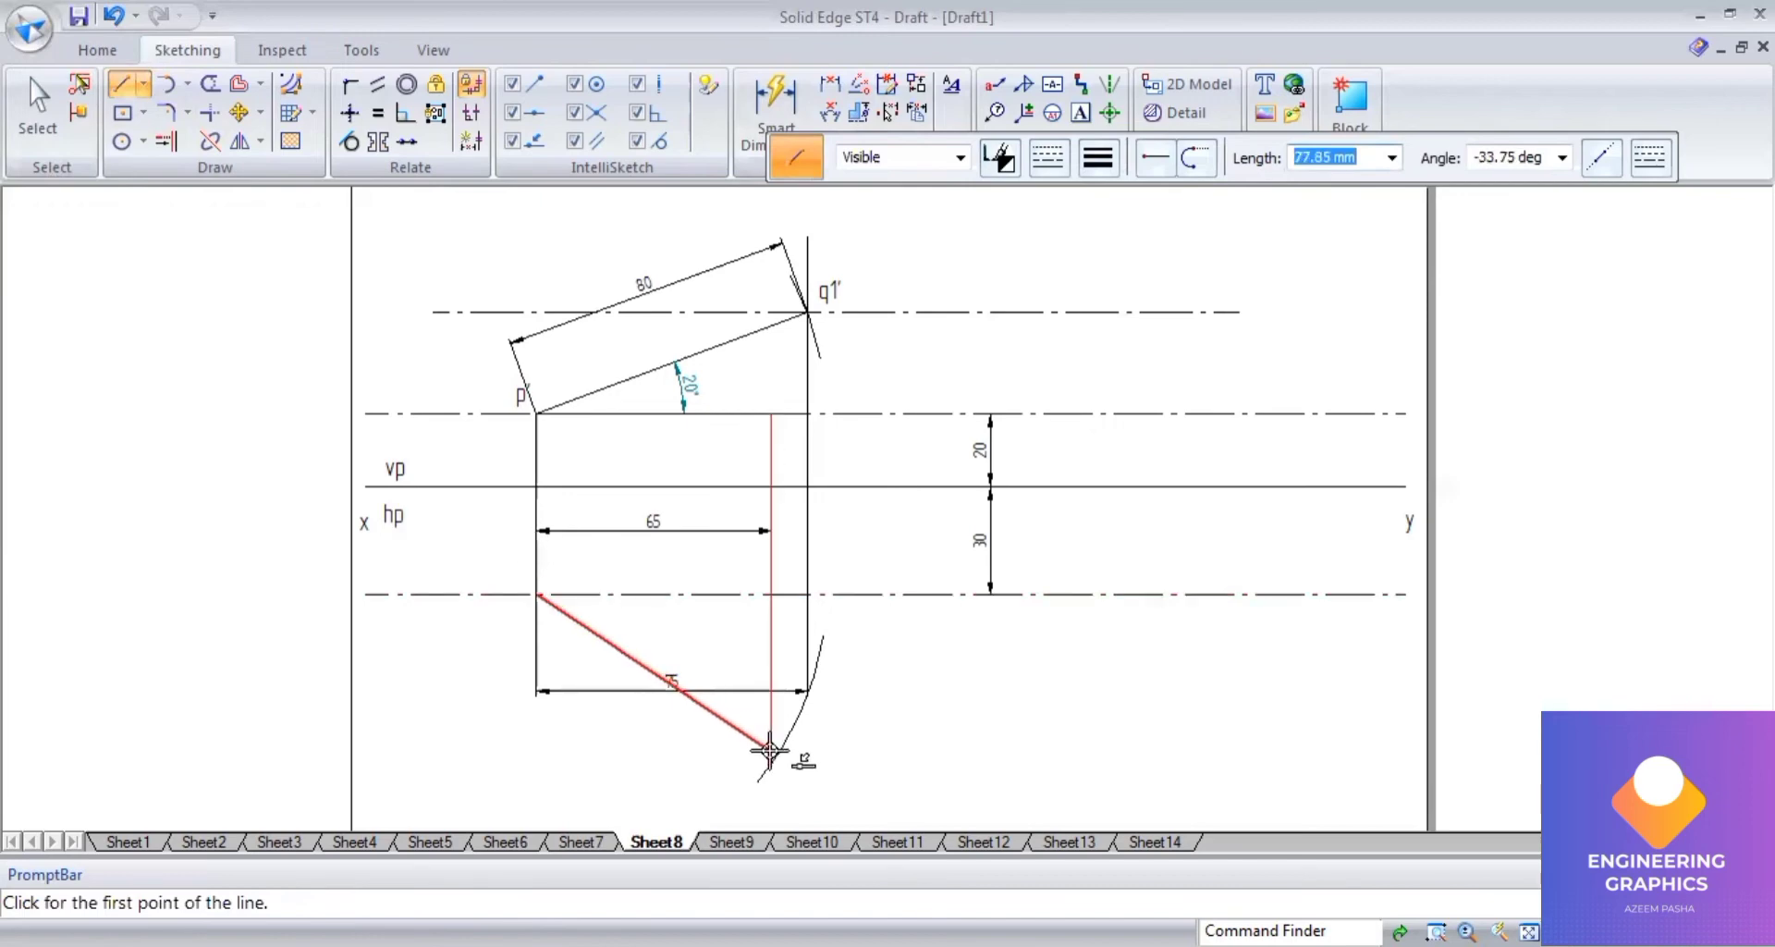
left_click(766, 759)
left_click(775, 97)
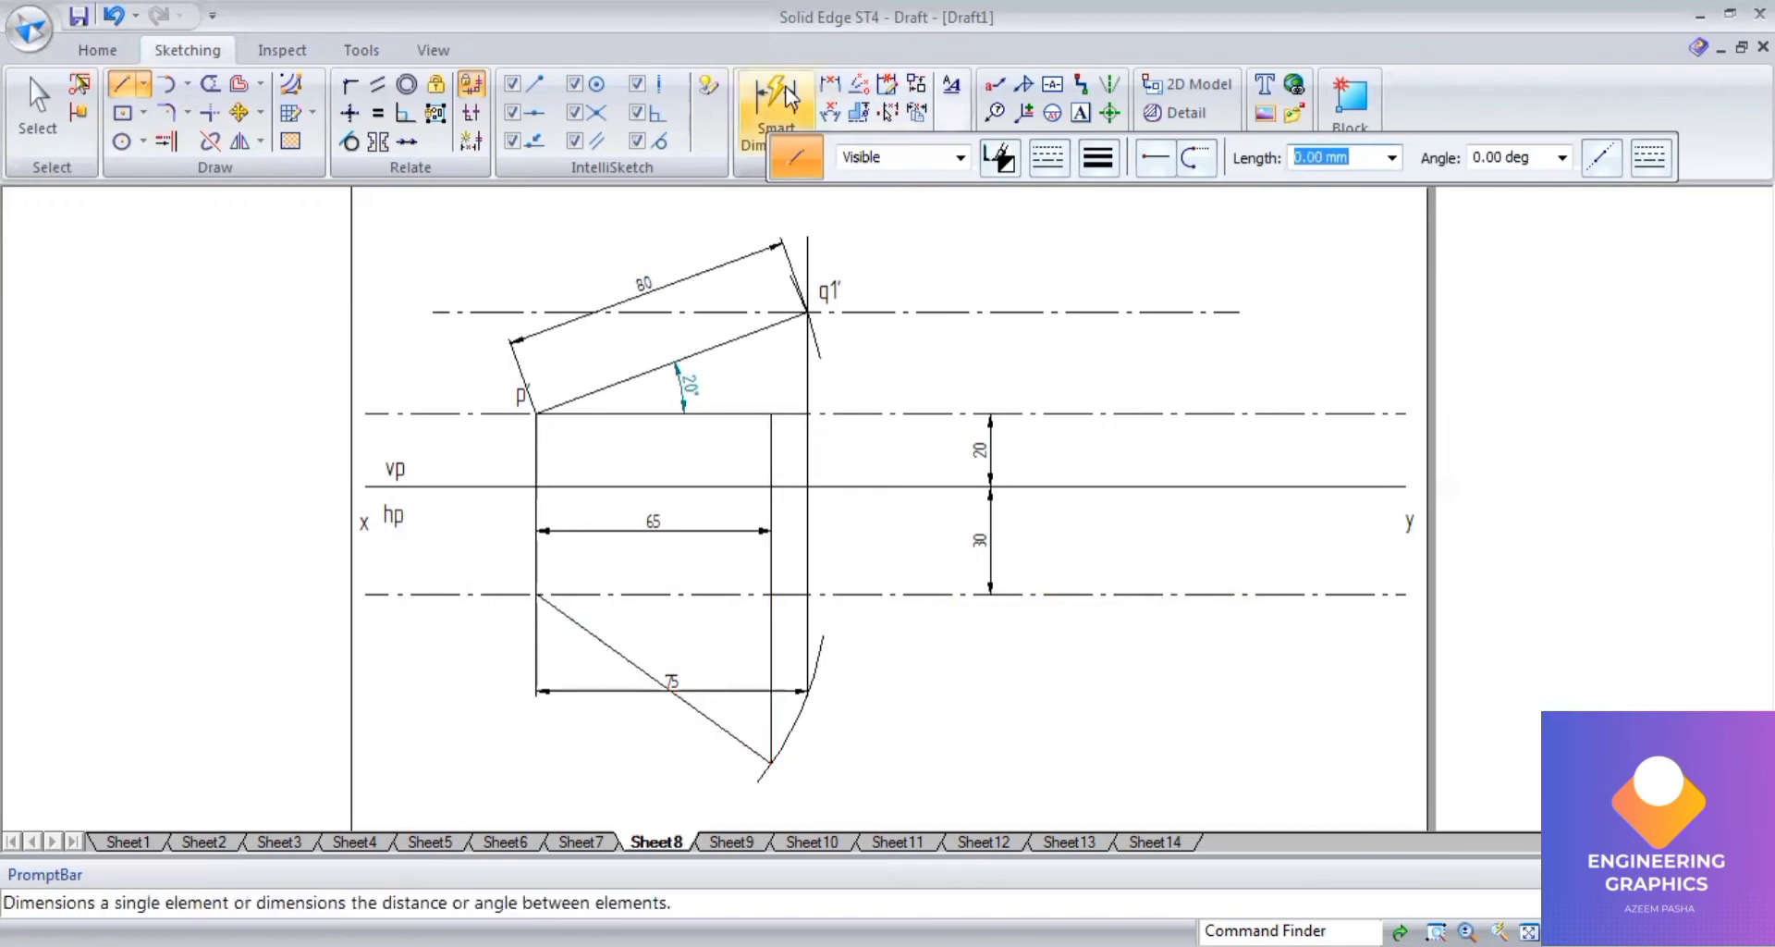
left_click(608, 657)
left_click(567, 707)
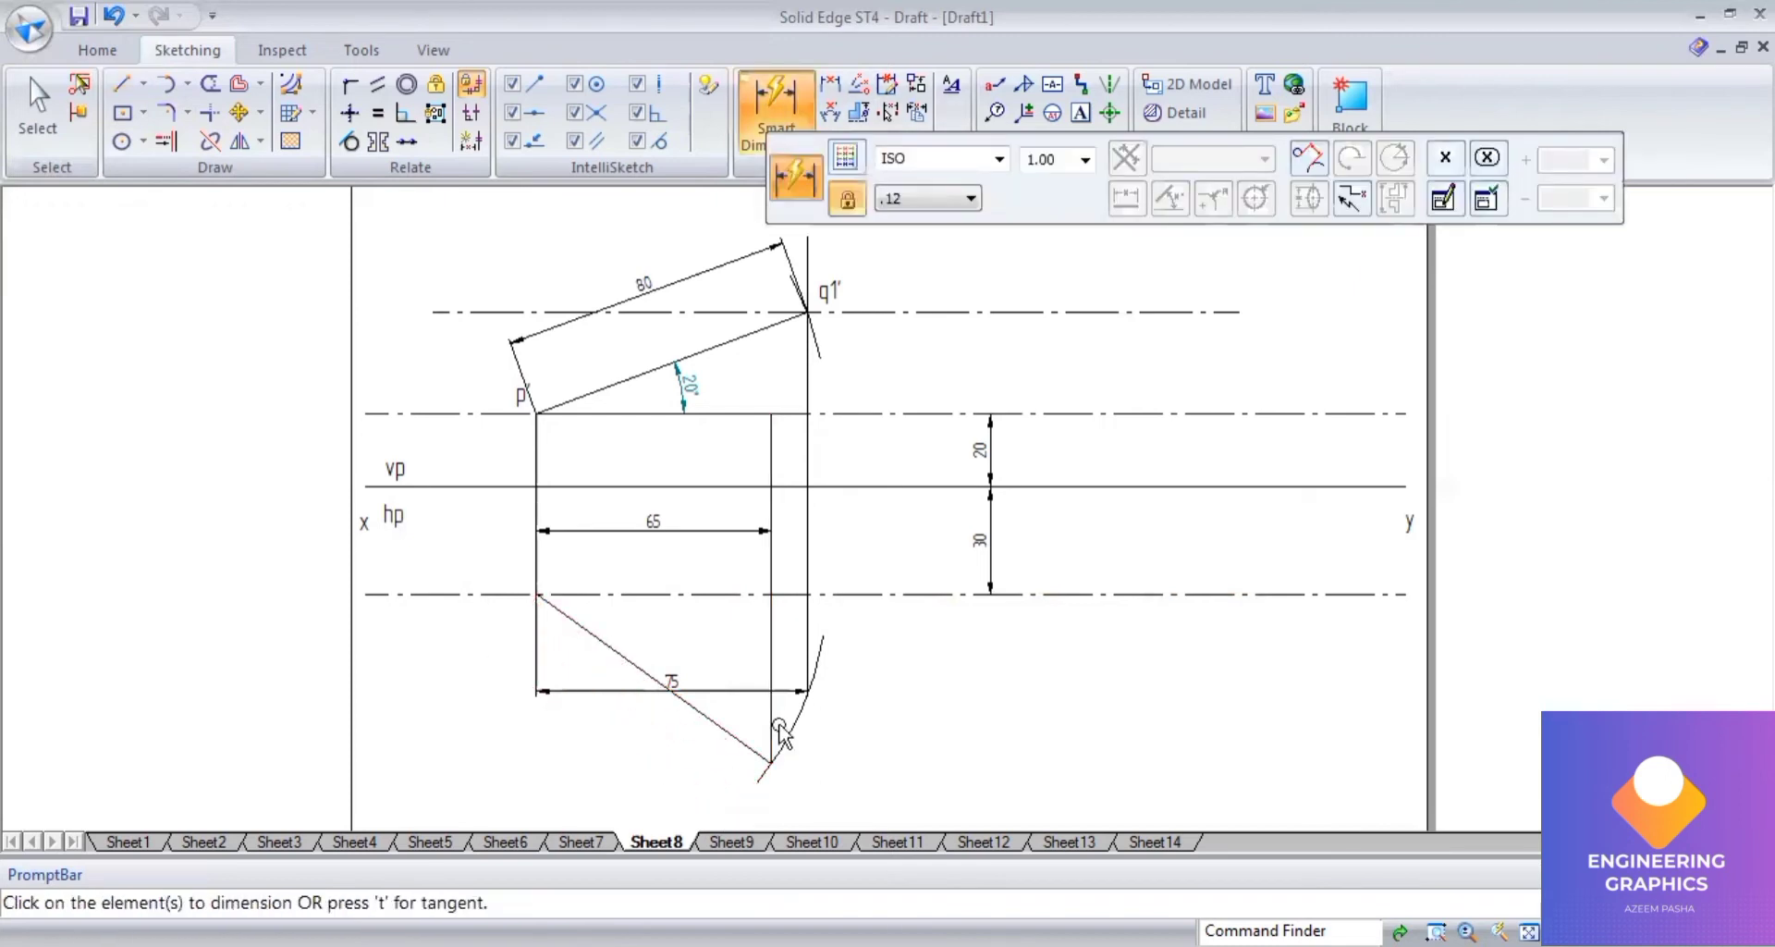
key("ctrl+z")
Delete the 80 mm radius arc crossing the two verticals below the lower dash-dot line.
left_click(772, 652)
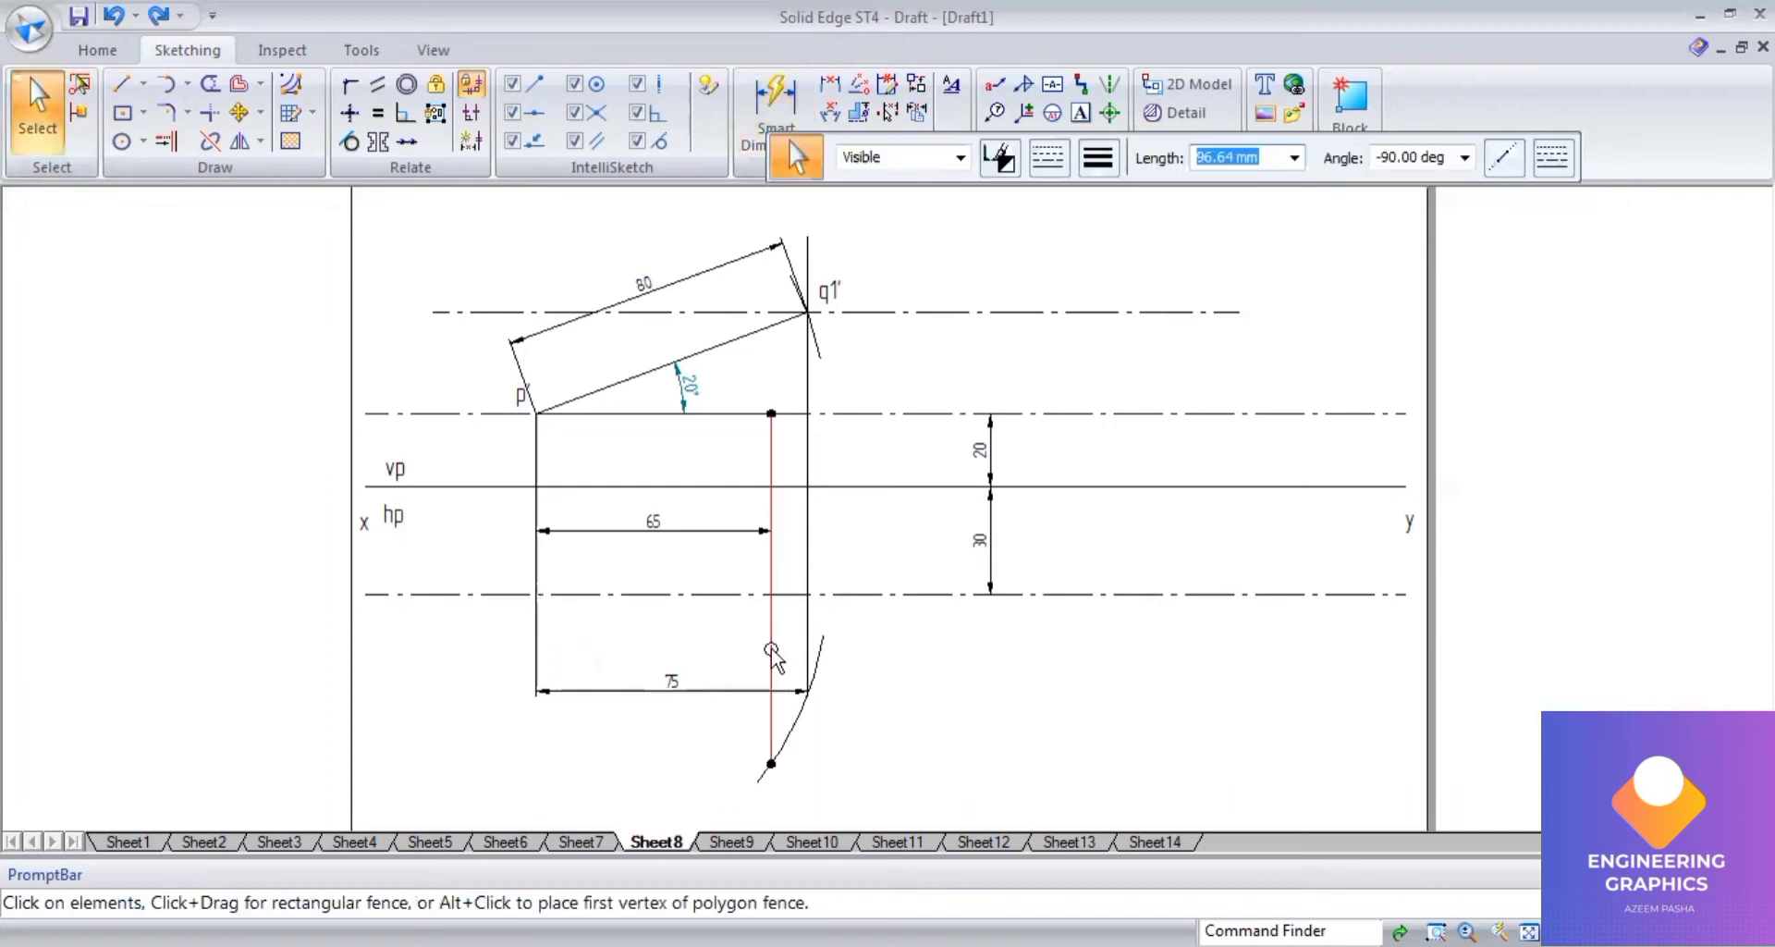
left_click(795, 742)
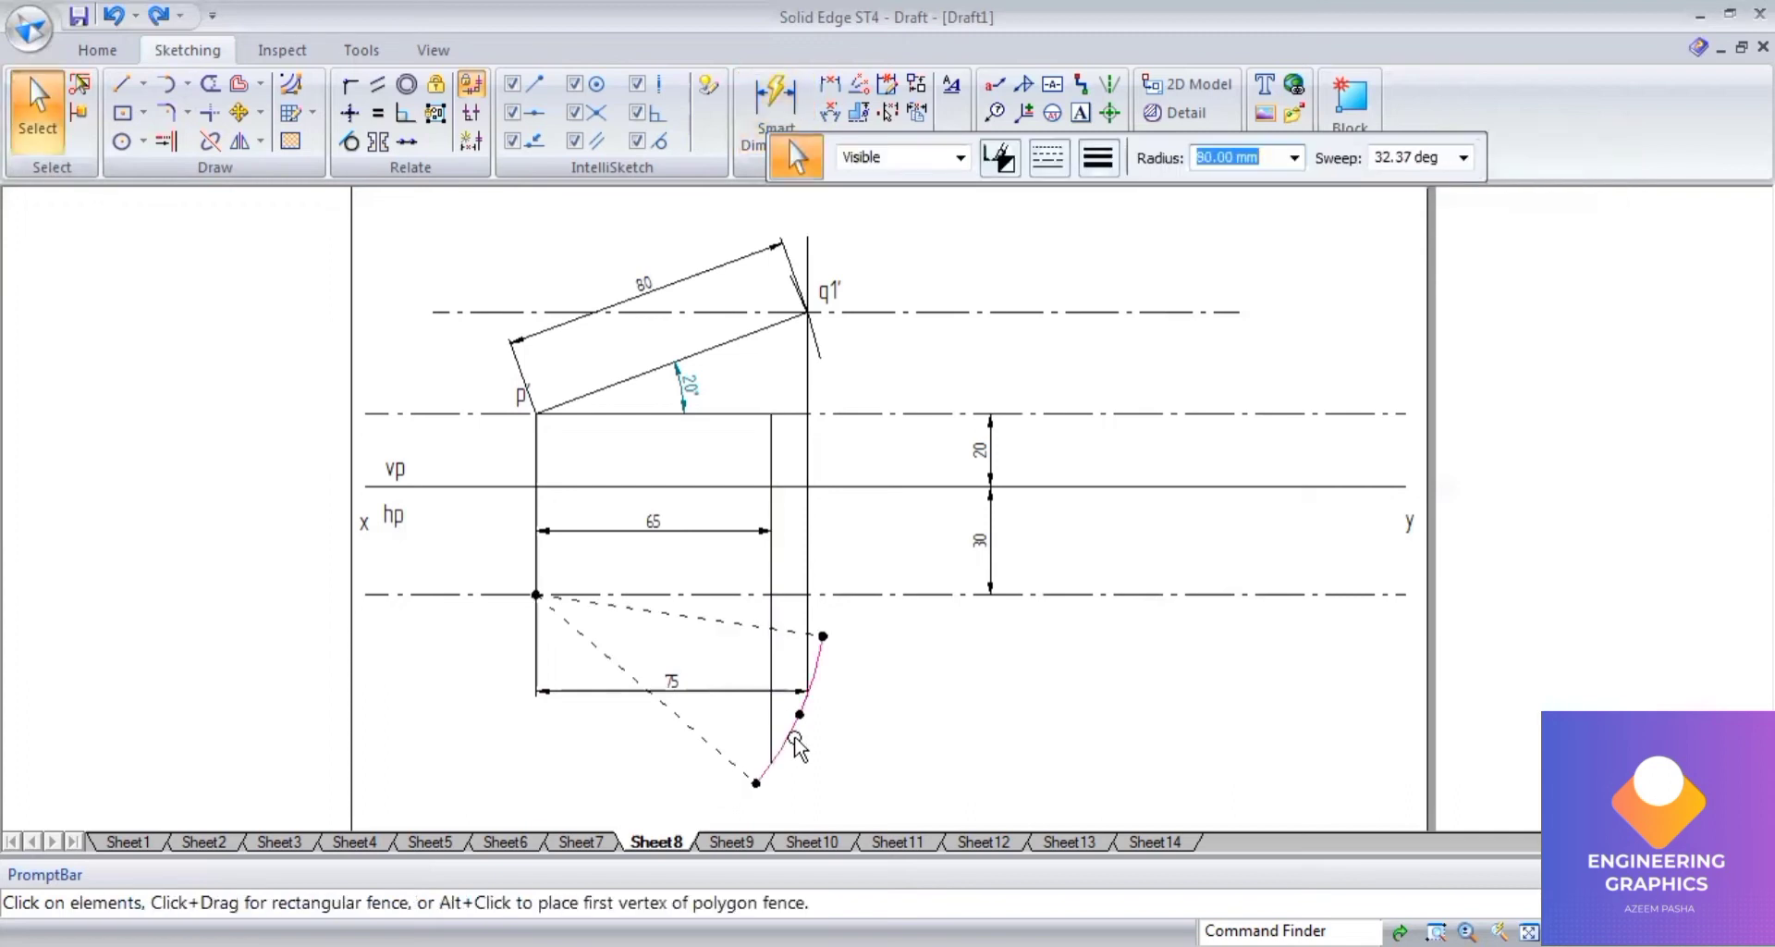
key("Delete")
key("Delete")
Draw a 30 mm vertical line below p' from the xy line down to the lower dash-dot line.
key("l")
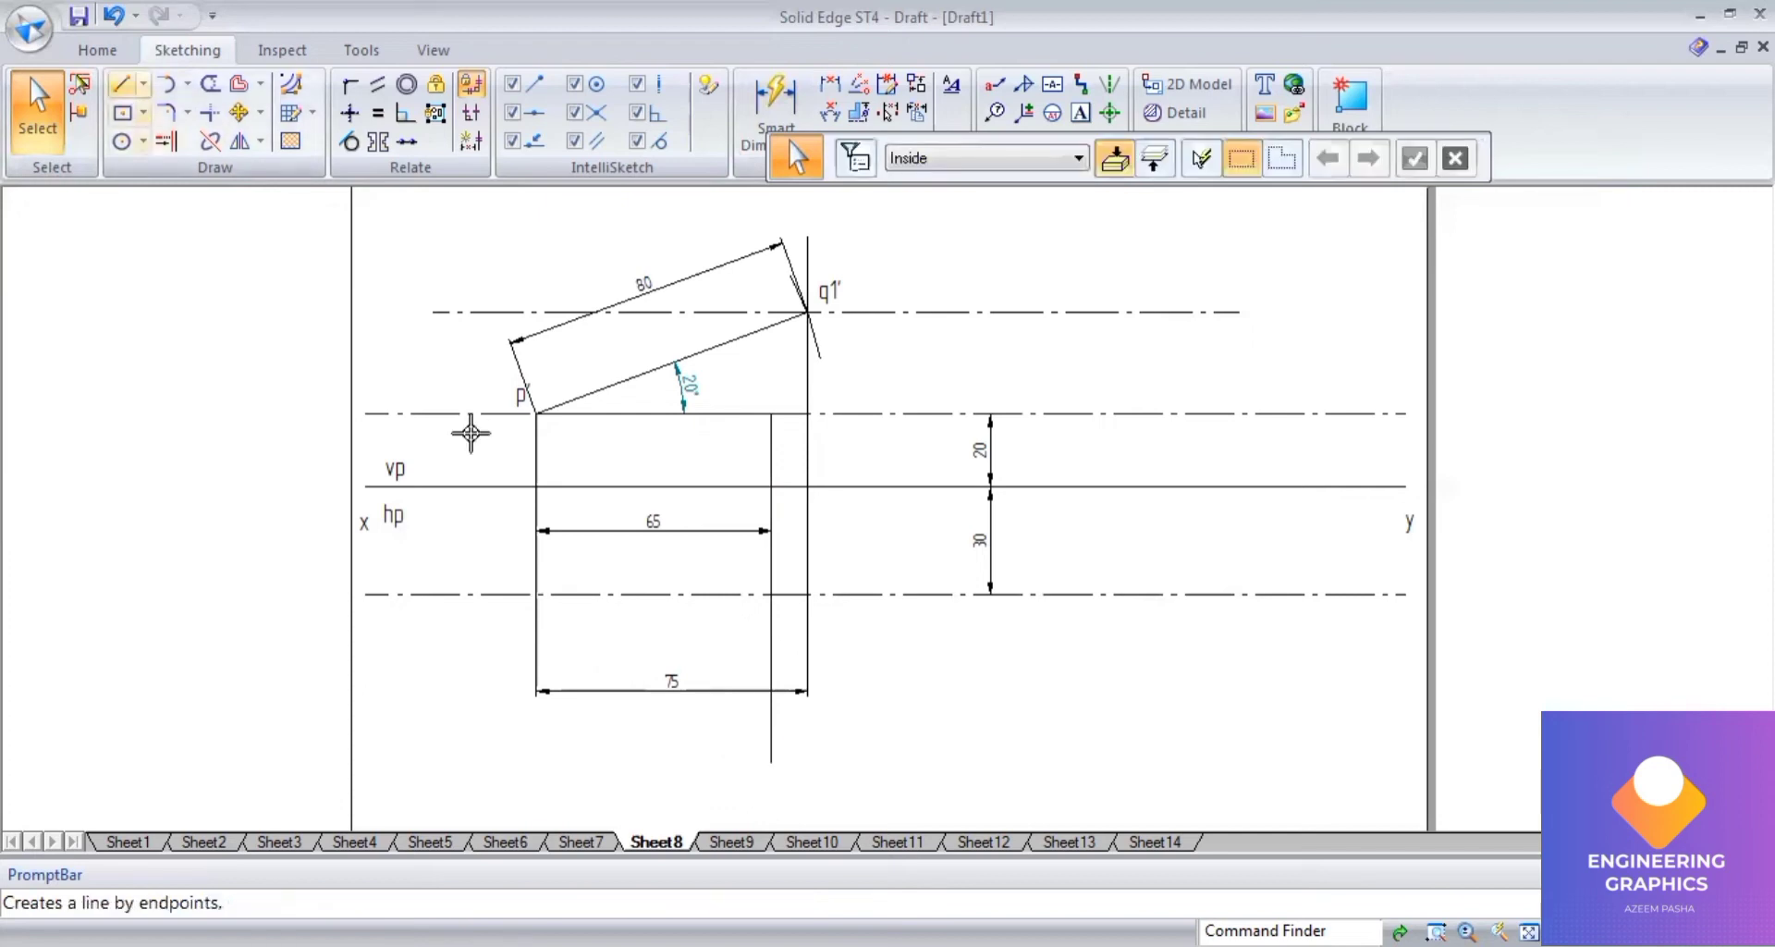
left_click(536, 413)
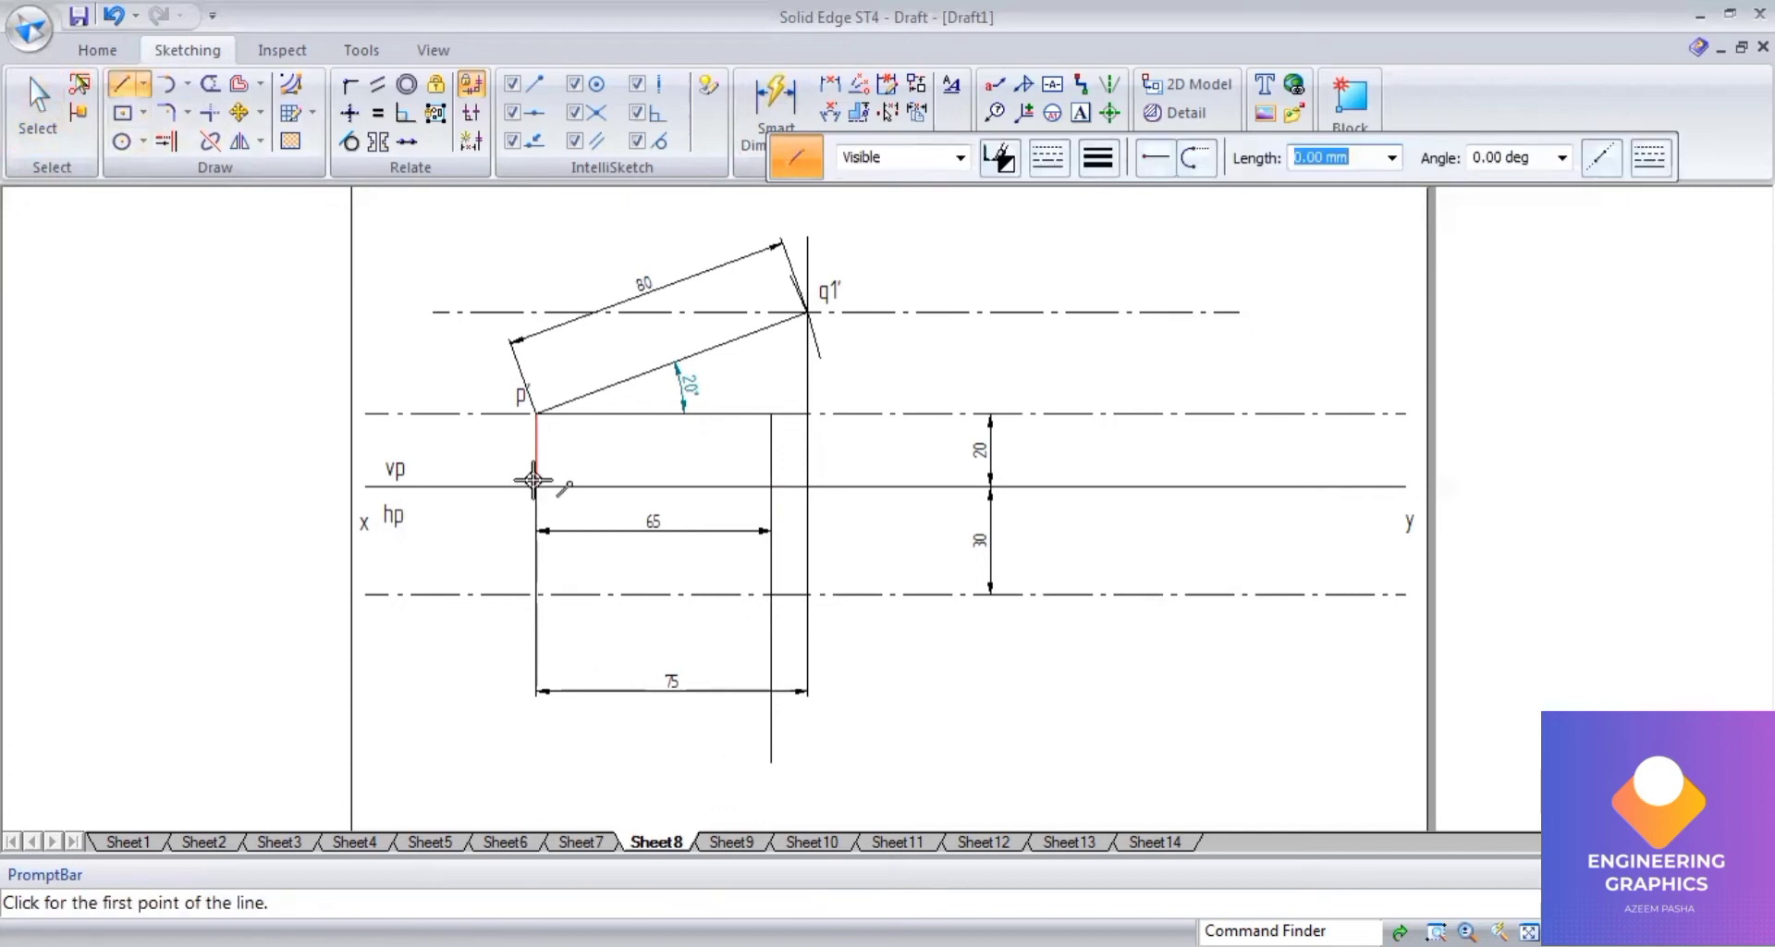
left_click(529, 592)
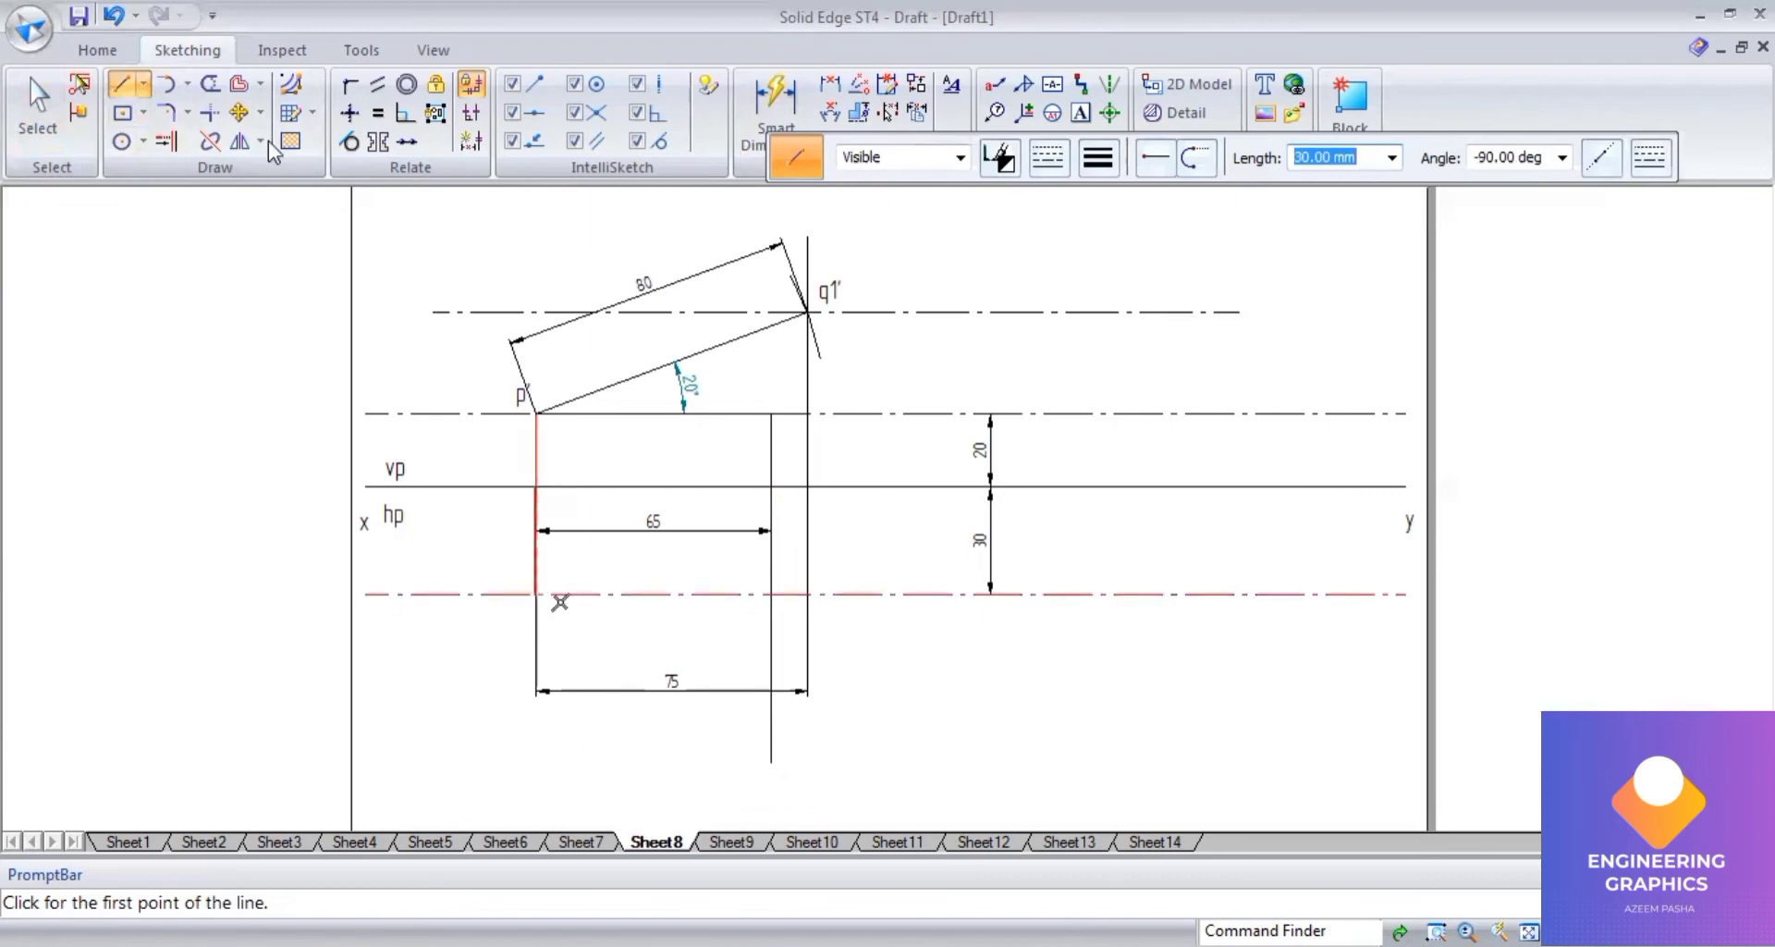
Draw an 80 mm radius arc centred at the lower end of the 30 mm vertical, spanning between the two right-hand verticals.
left_click(190, 93)
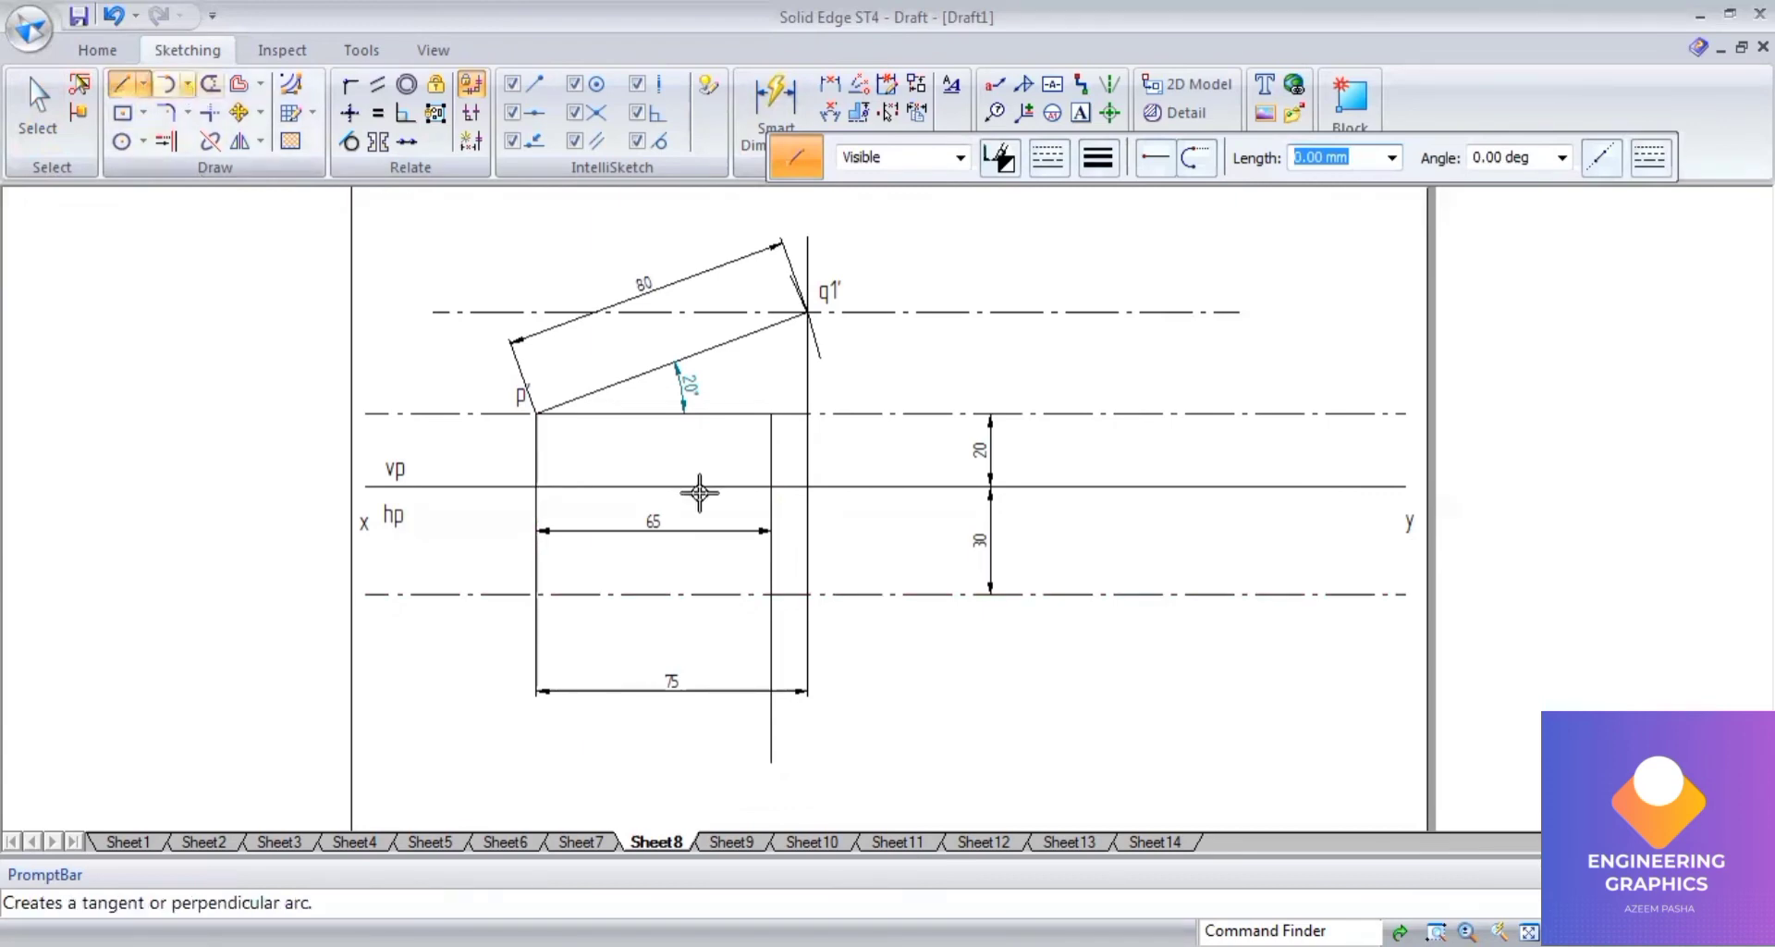
left_click(530, 593)
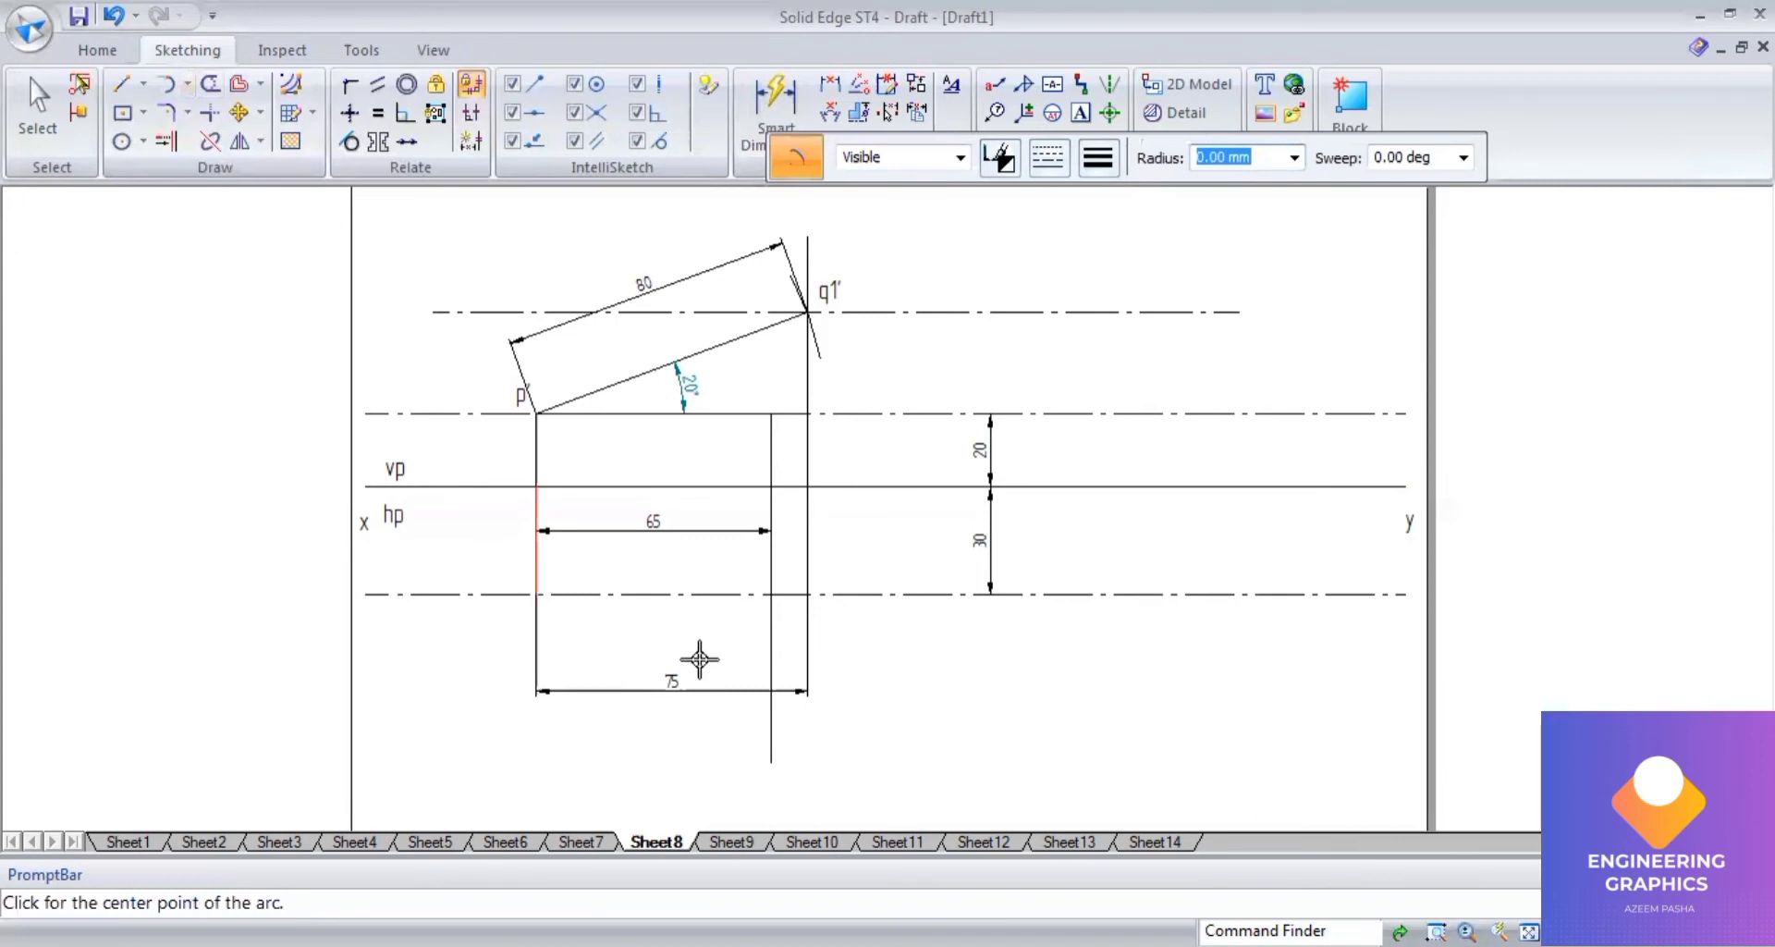
type("80")
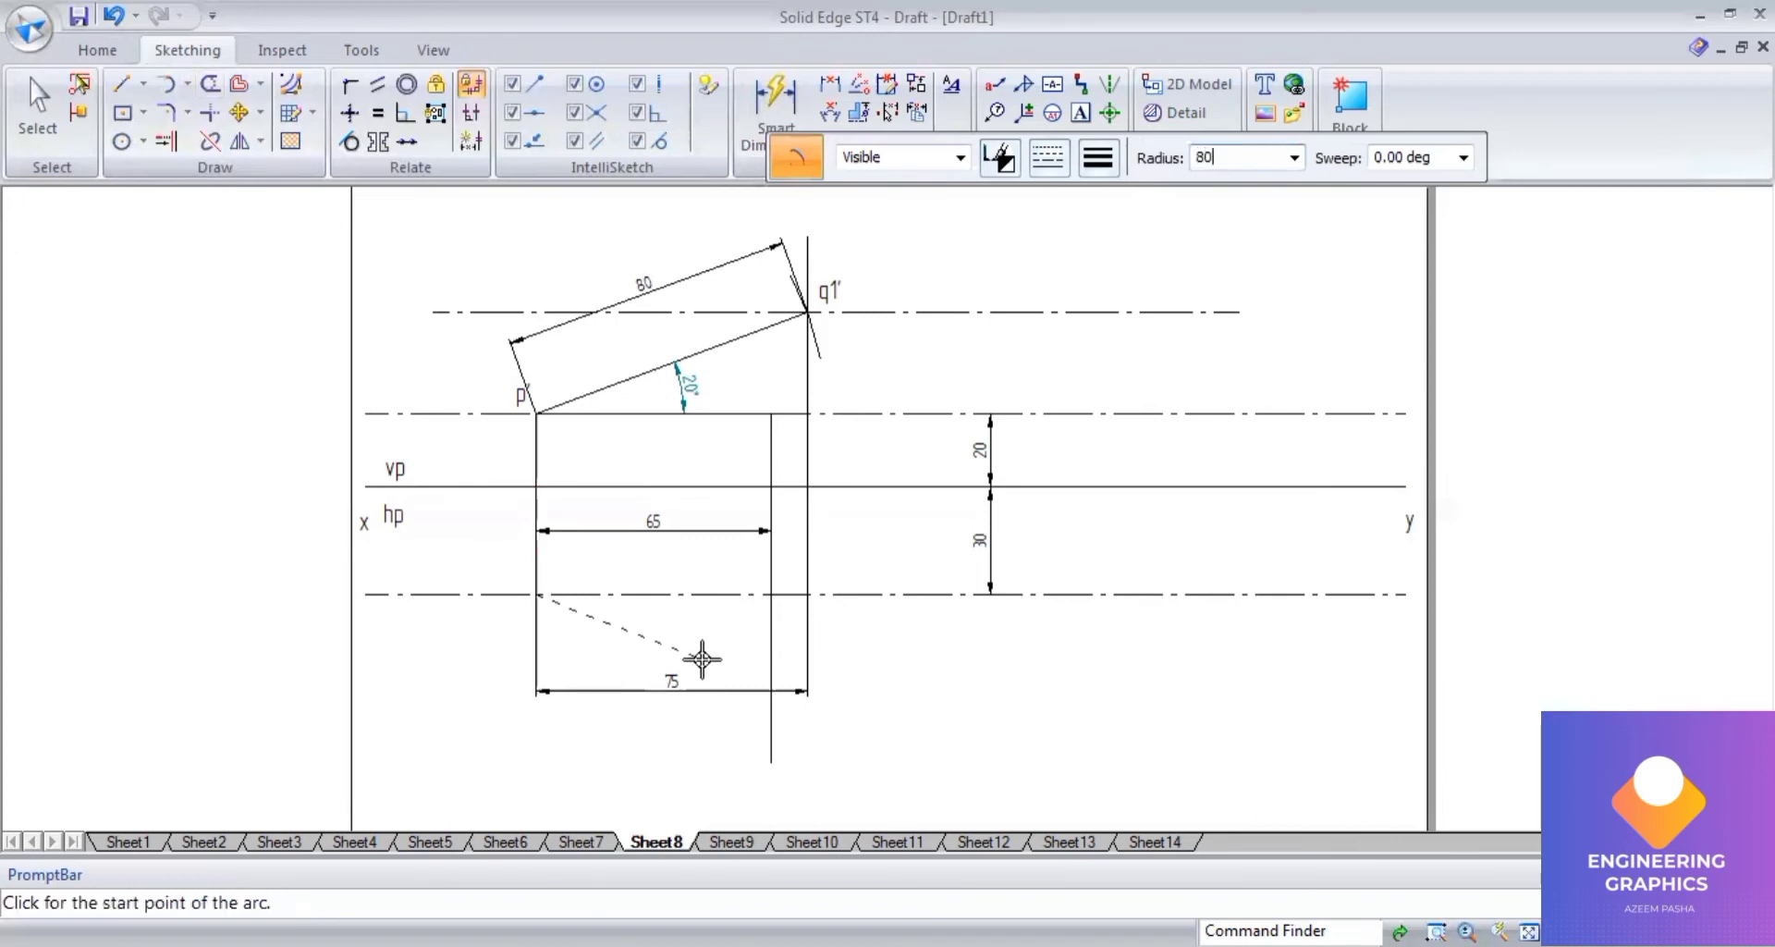
key("Tab")
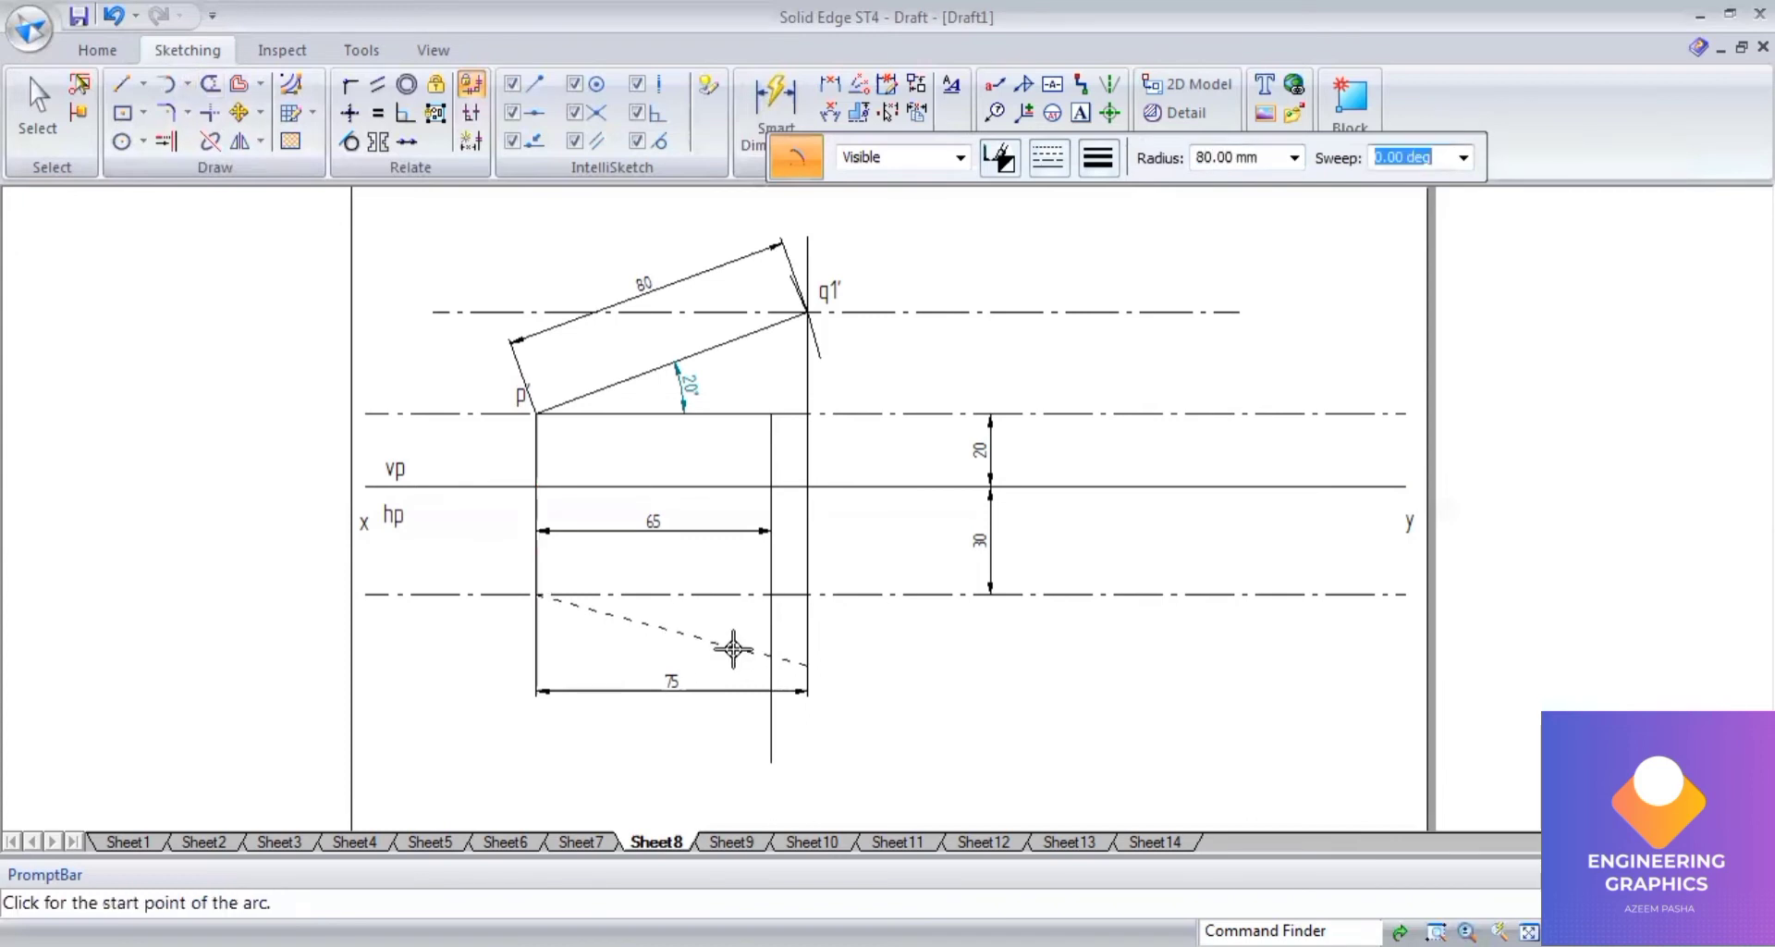
left_click(686, 709)
left_click(724, 665)
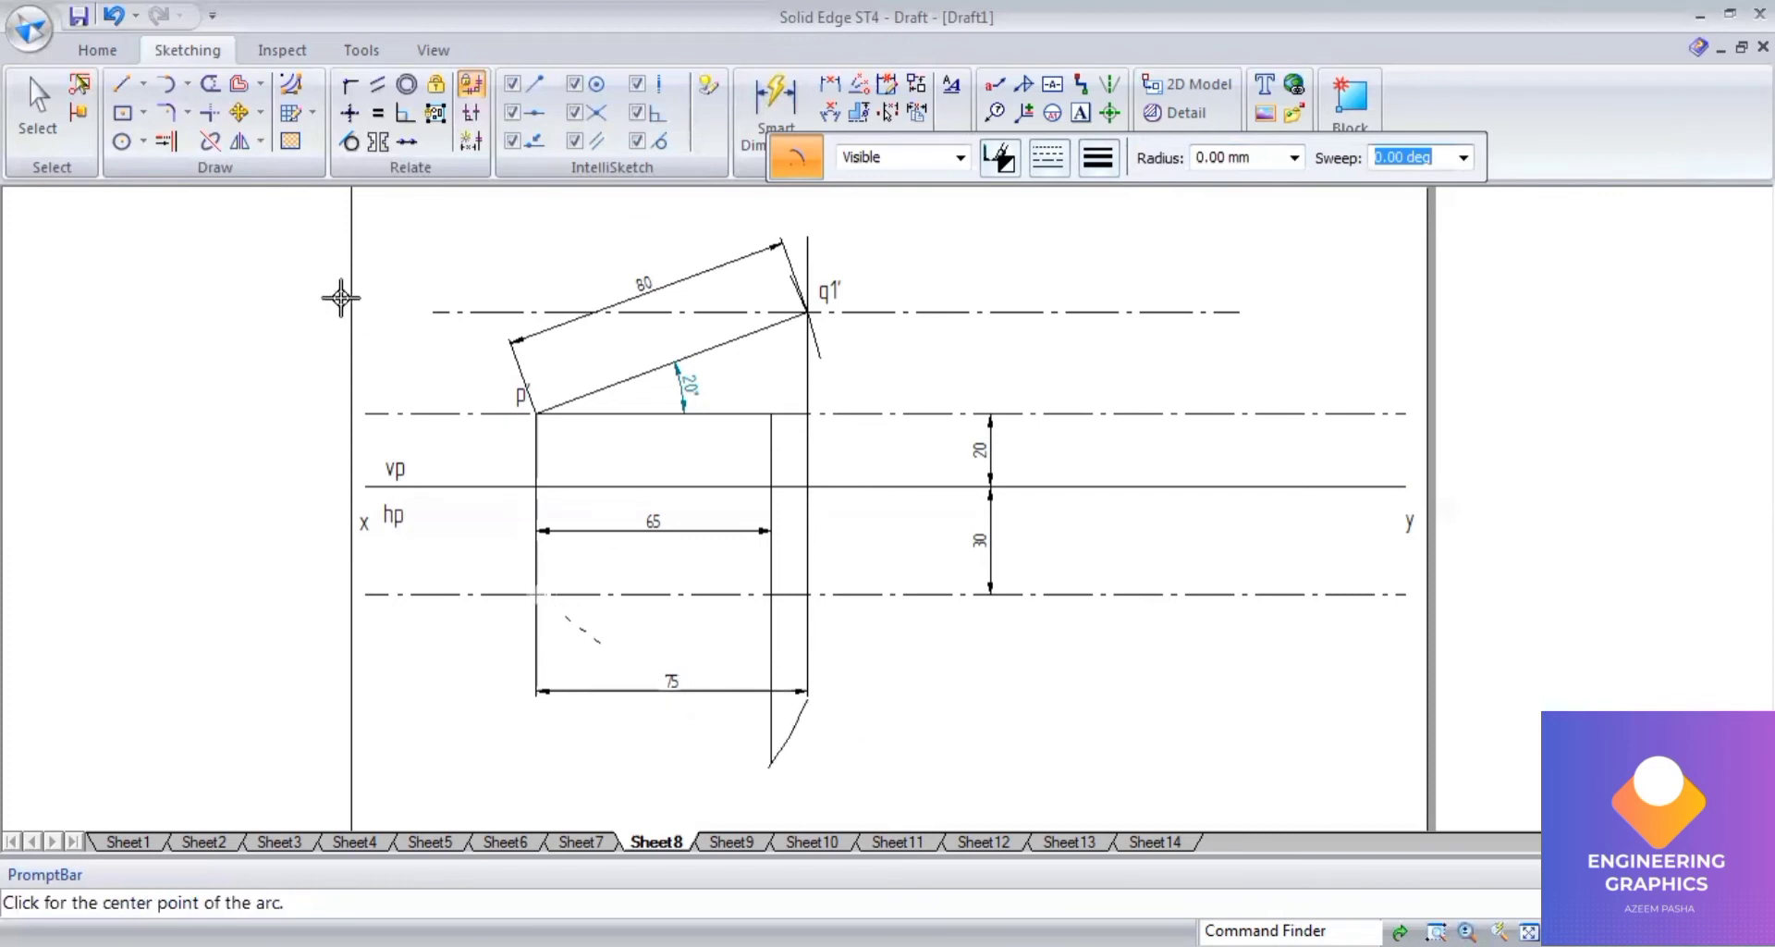
Draw an 80 mm line from the intersection of the arc and shorter vertical back to the point below p' on the lower dash-dot line.
left_click(120, 87)
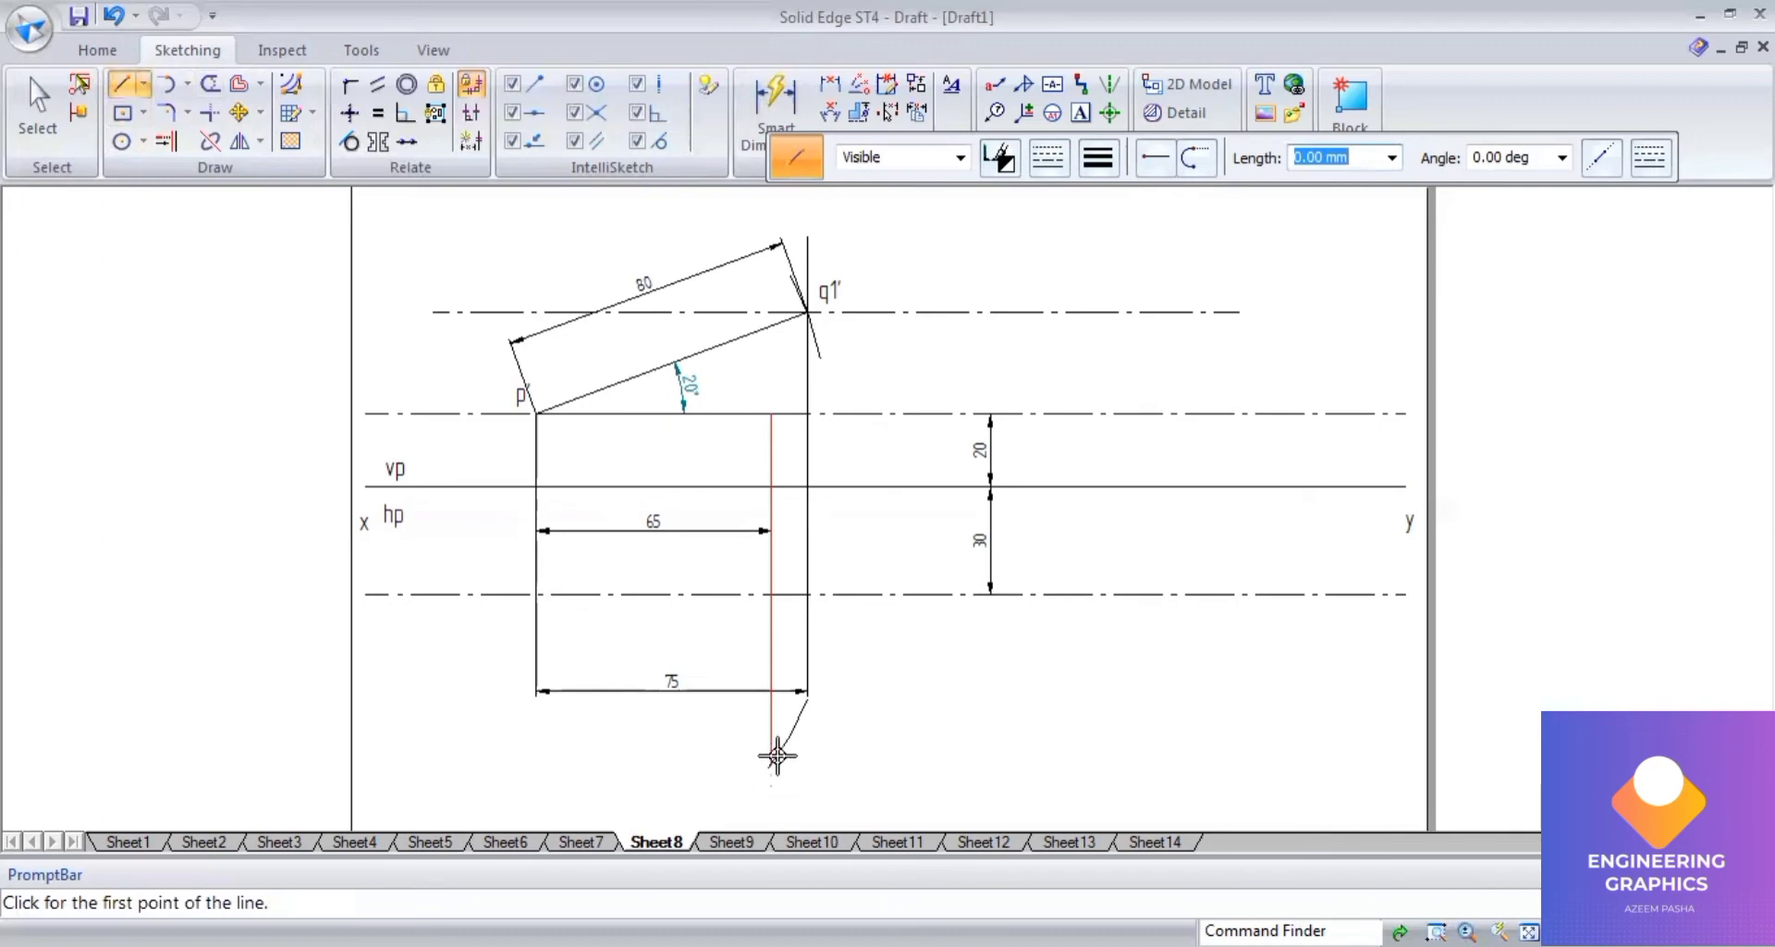
scroll(777, 756, "up", 6)
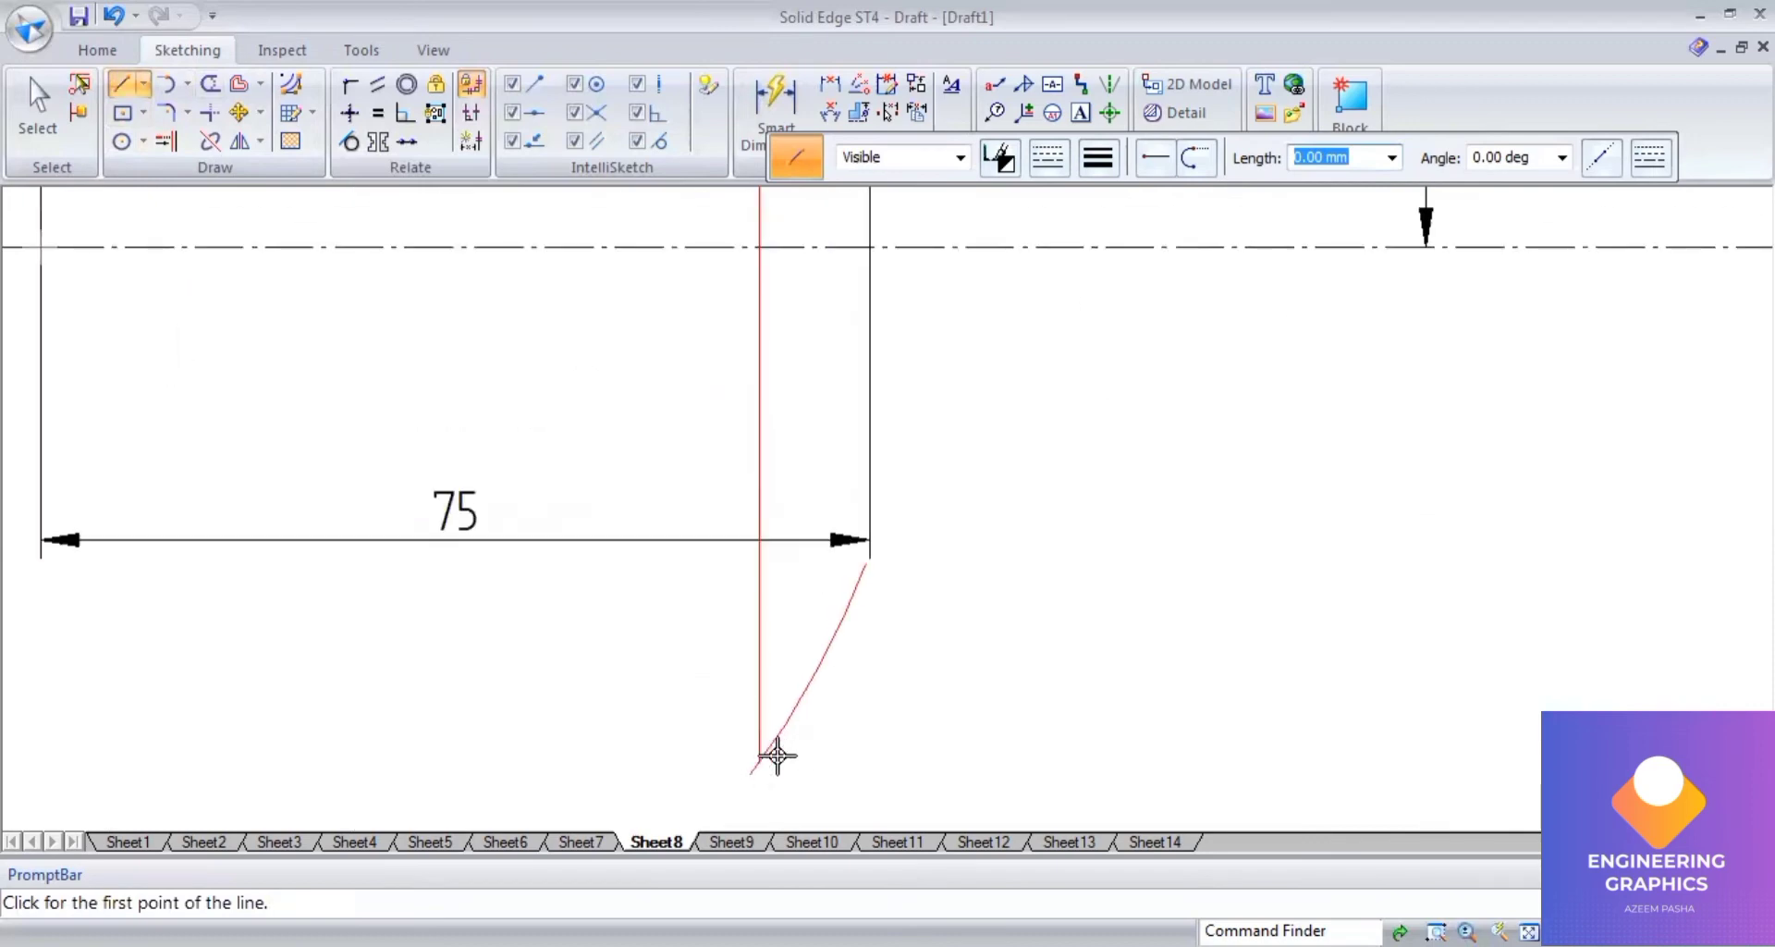
left_click(719, 777)
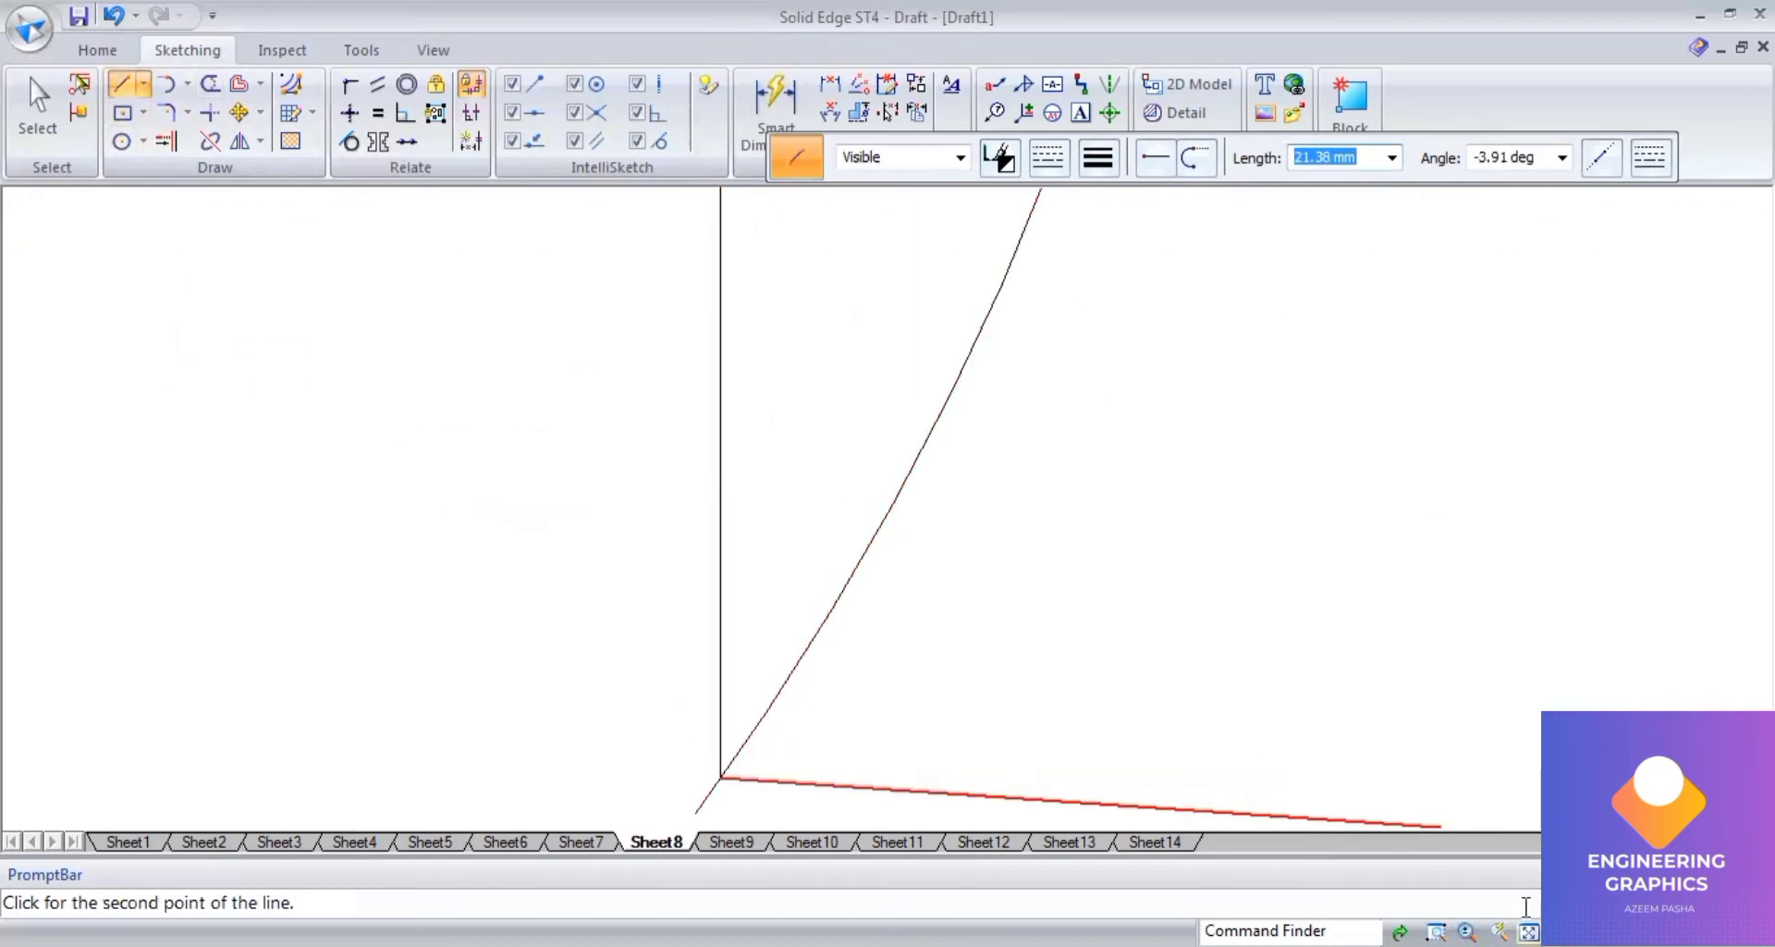
key("ctrl+shift+a")
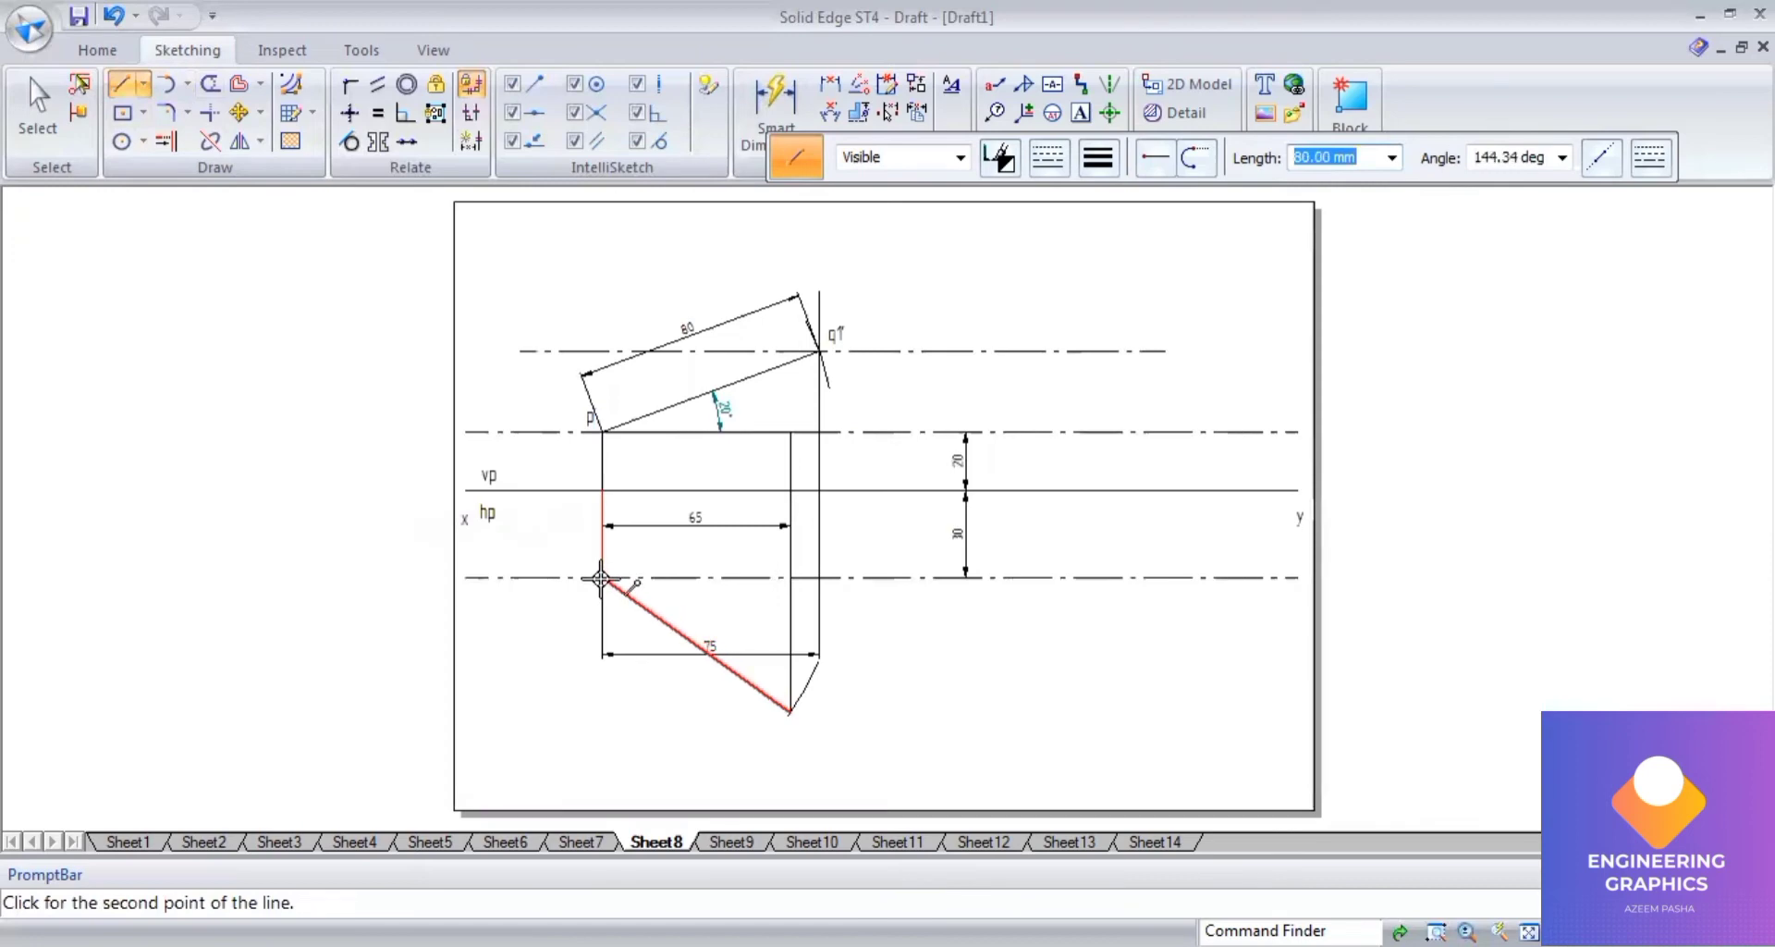
Dimension the length of the lower inclined line, placing the dimension parallel below it.
left_click(773, 95)
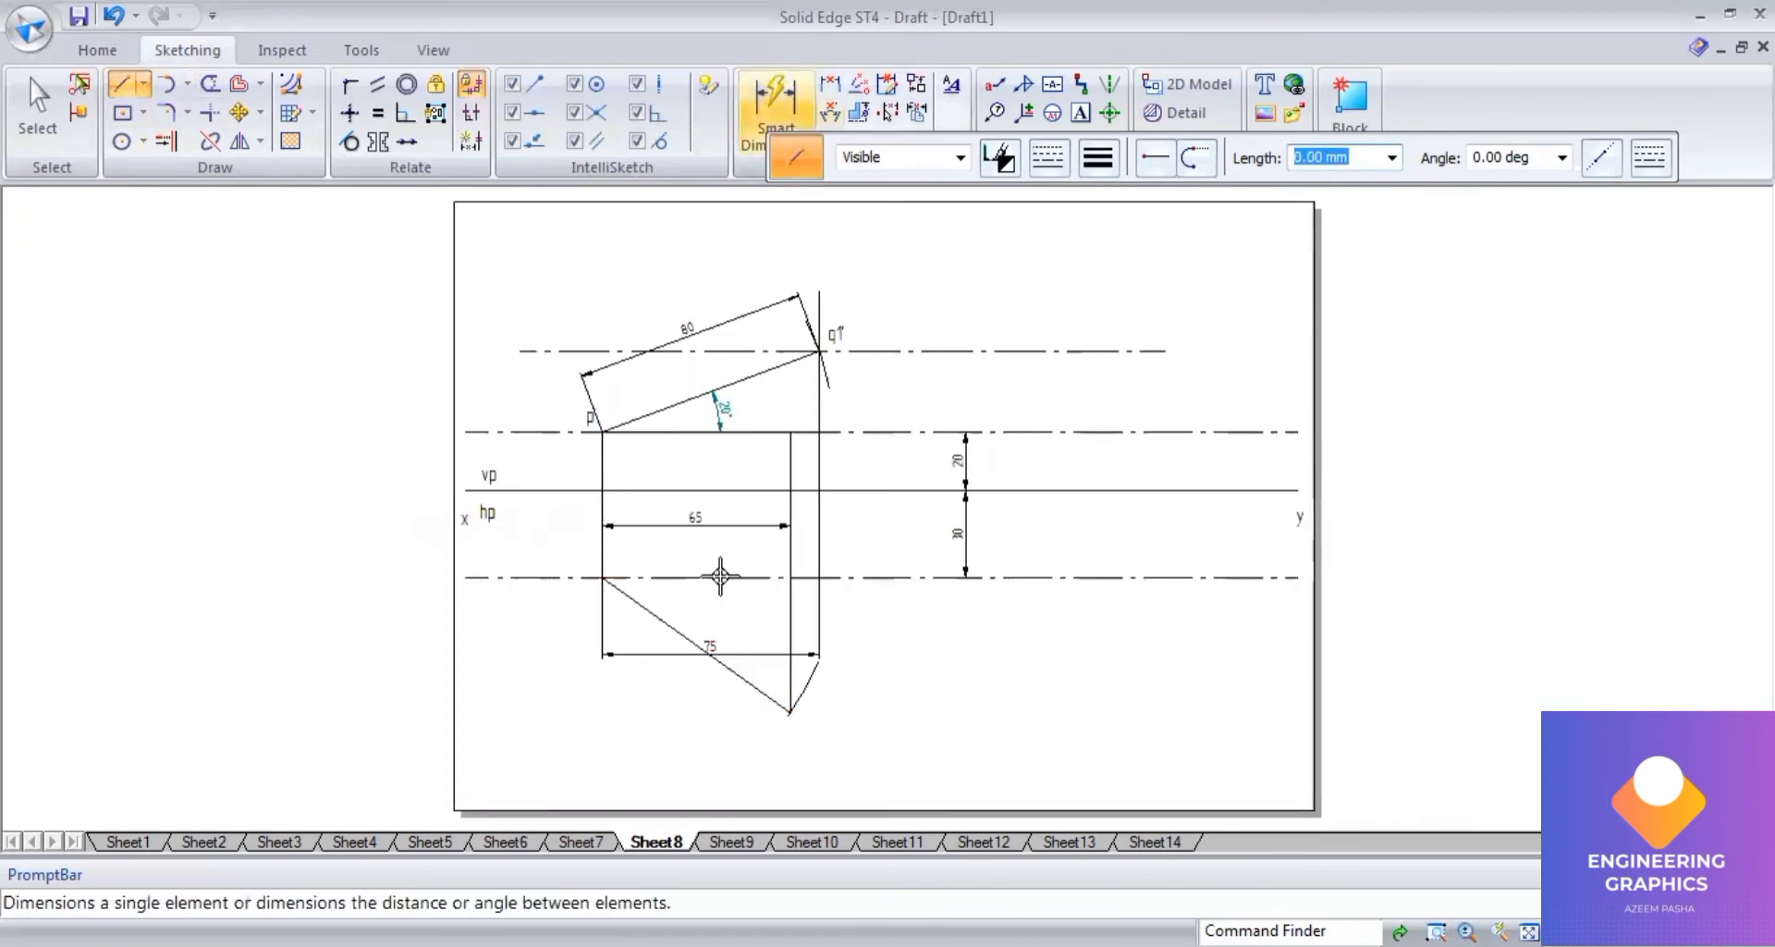
left_click(685, 636)
left_click(646, 685)
scroll(745, 629, "up", 3)
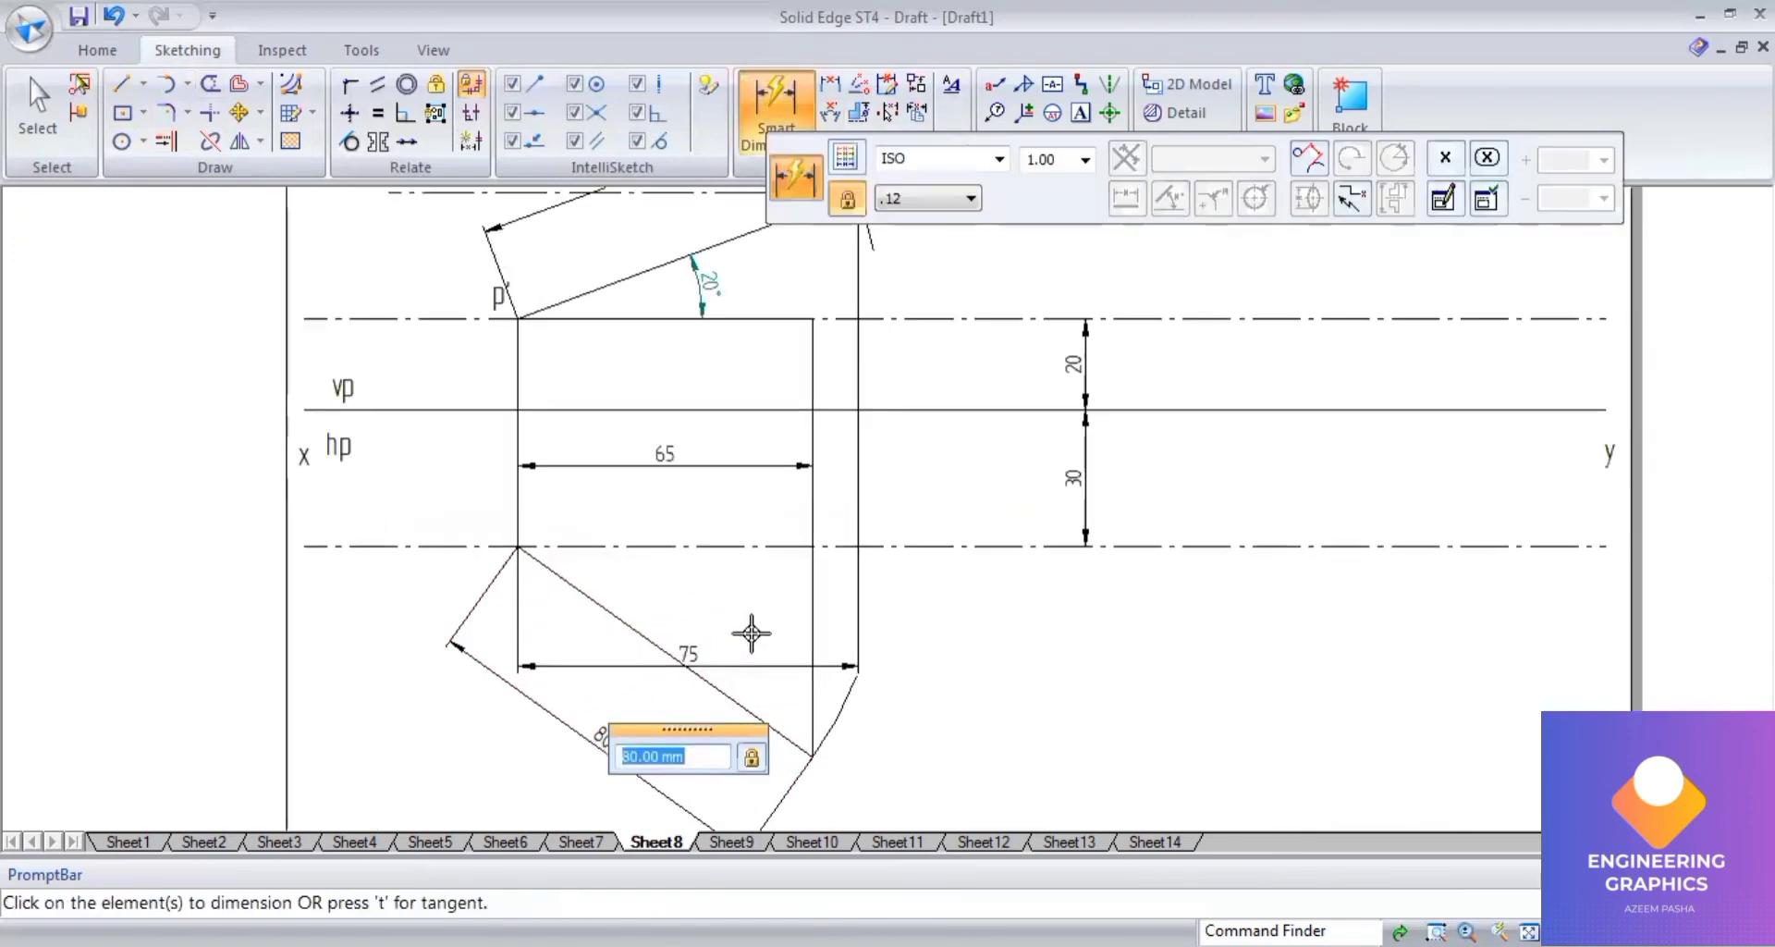
Dimension the angle between the lower inclined line and the lower dash-dot line.
left_click(829, 112)
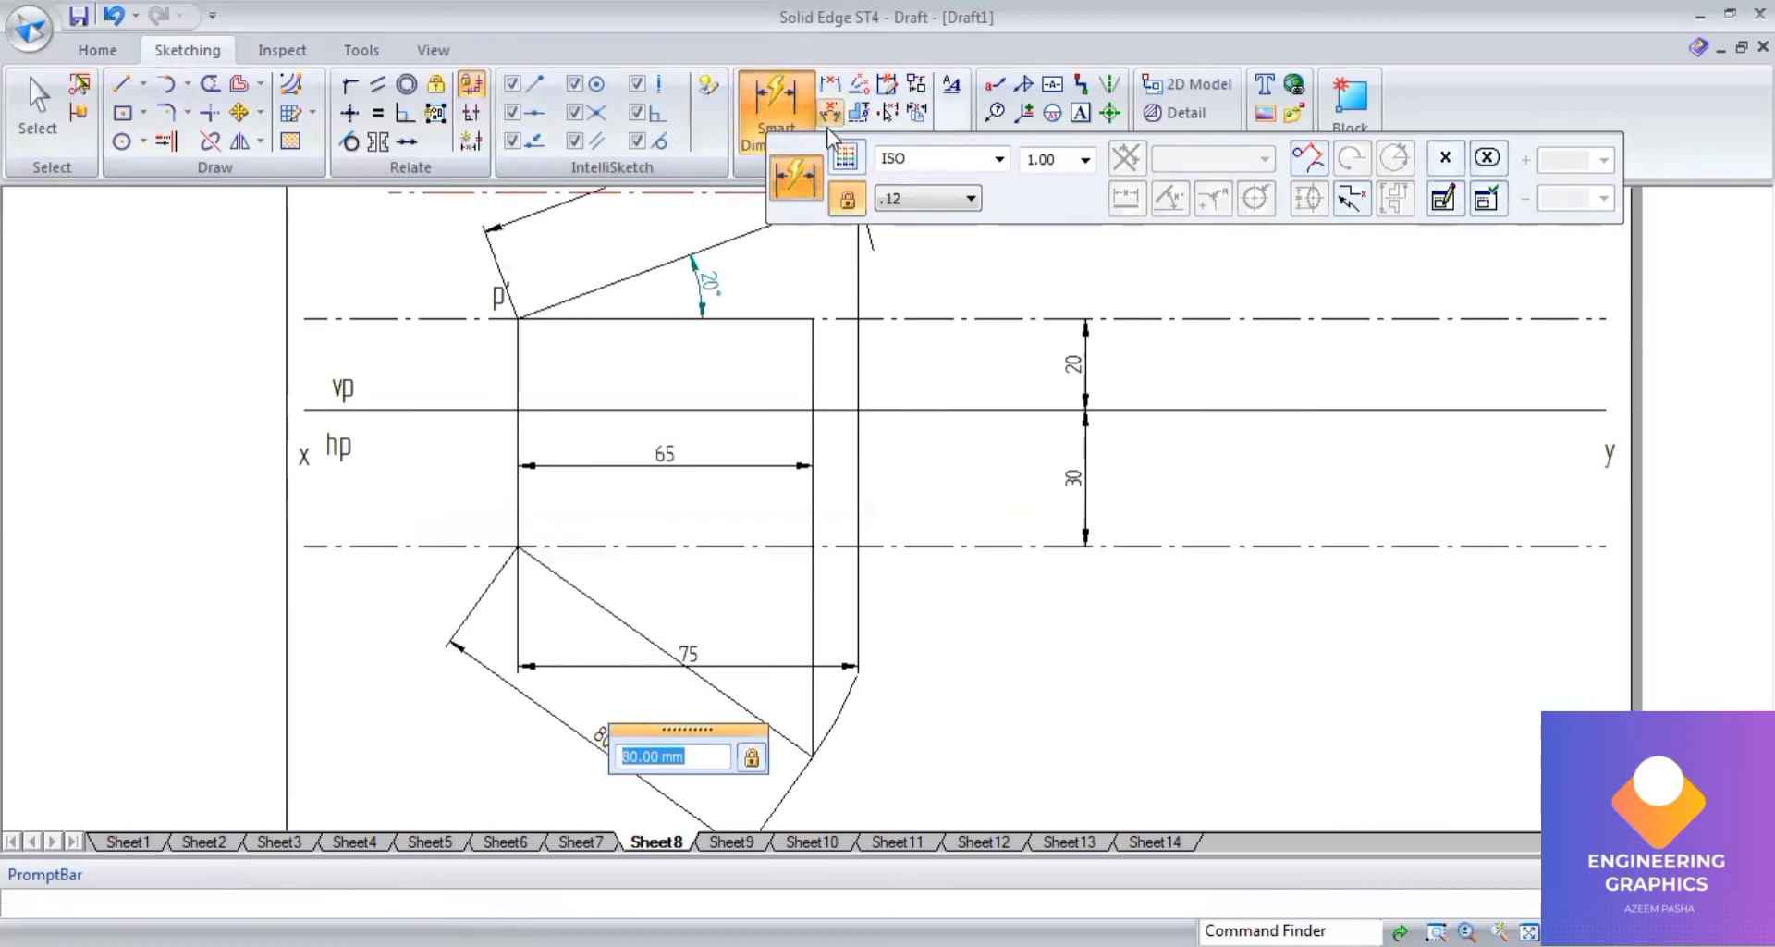
left_click(586, 546)
left_click(602, 558)
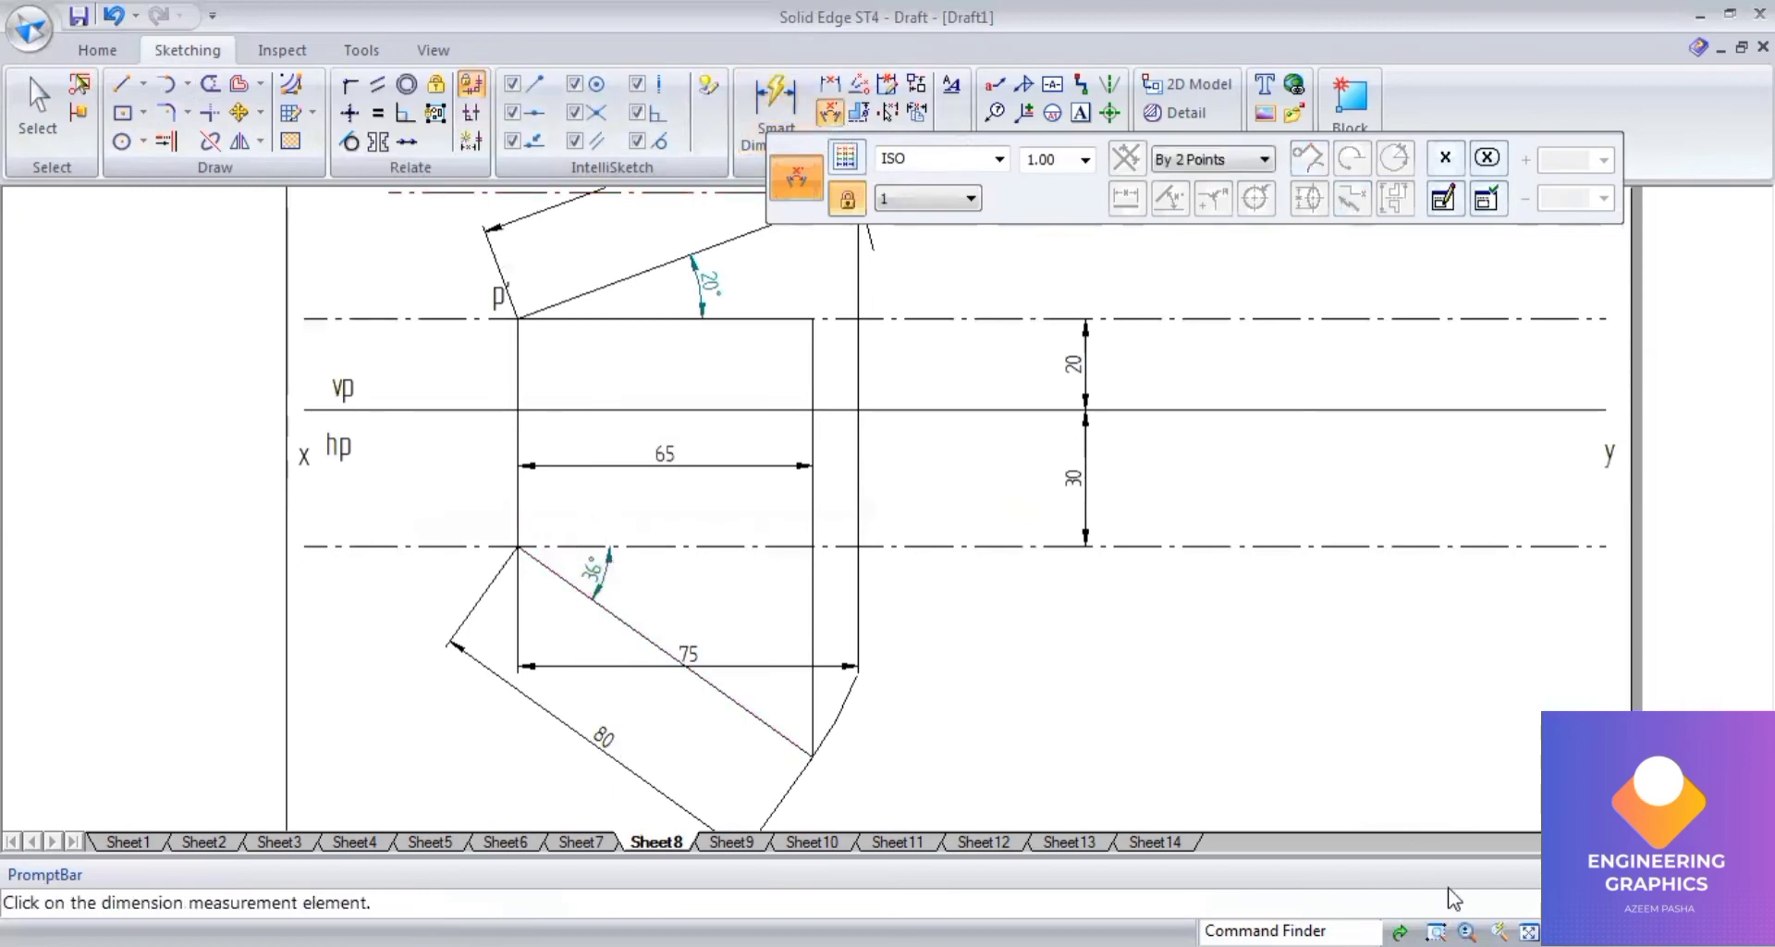
left_click(1529, 931)
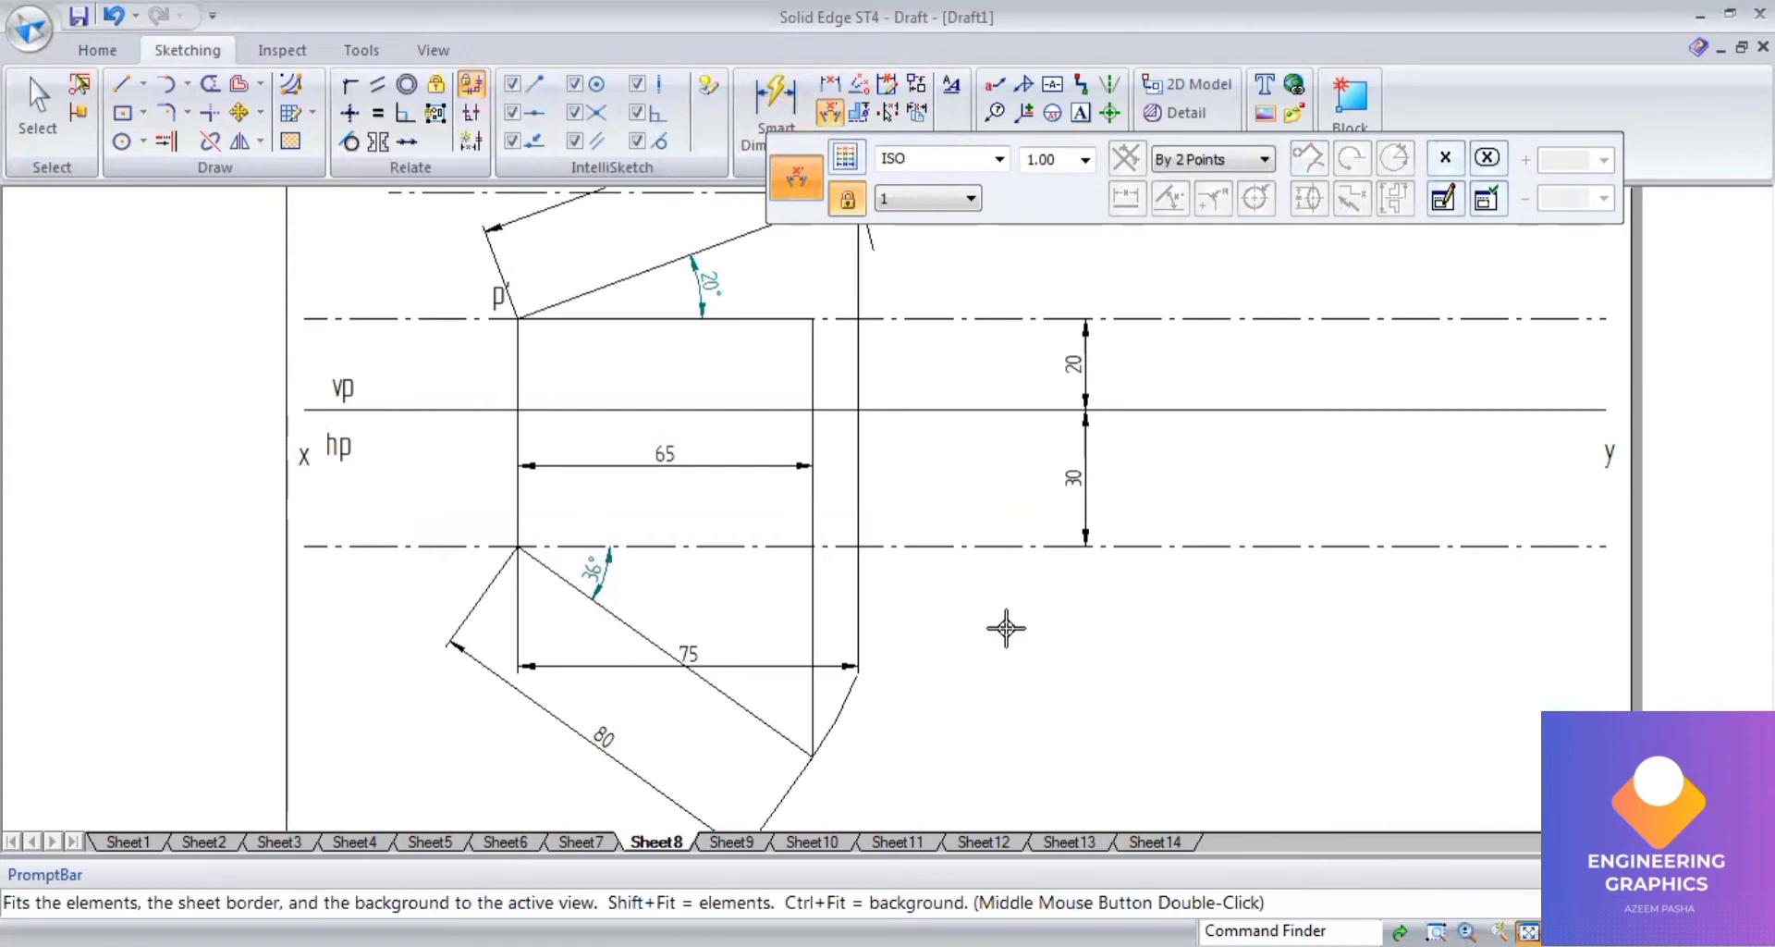
scroll(990, 610, "down", 1)
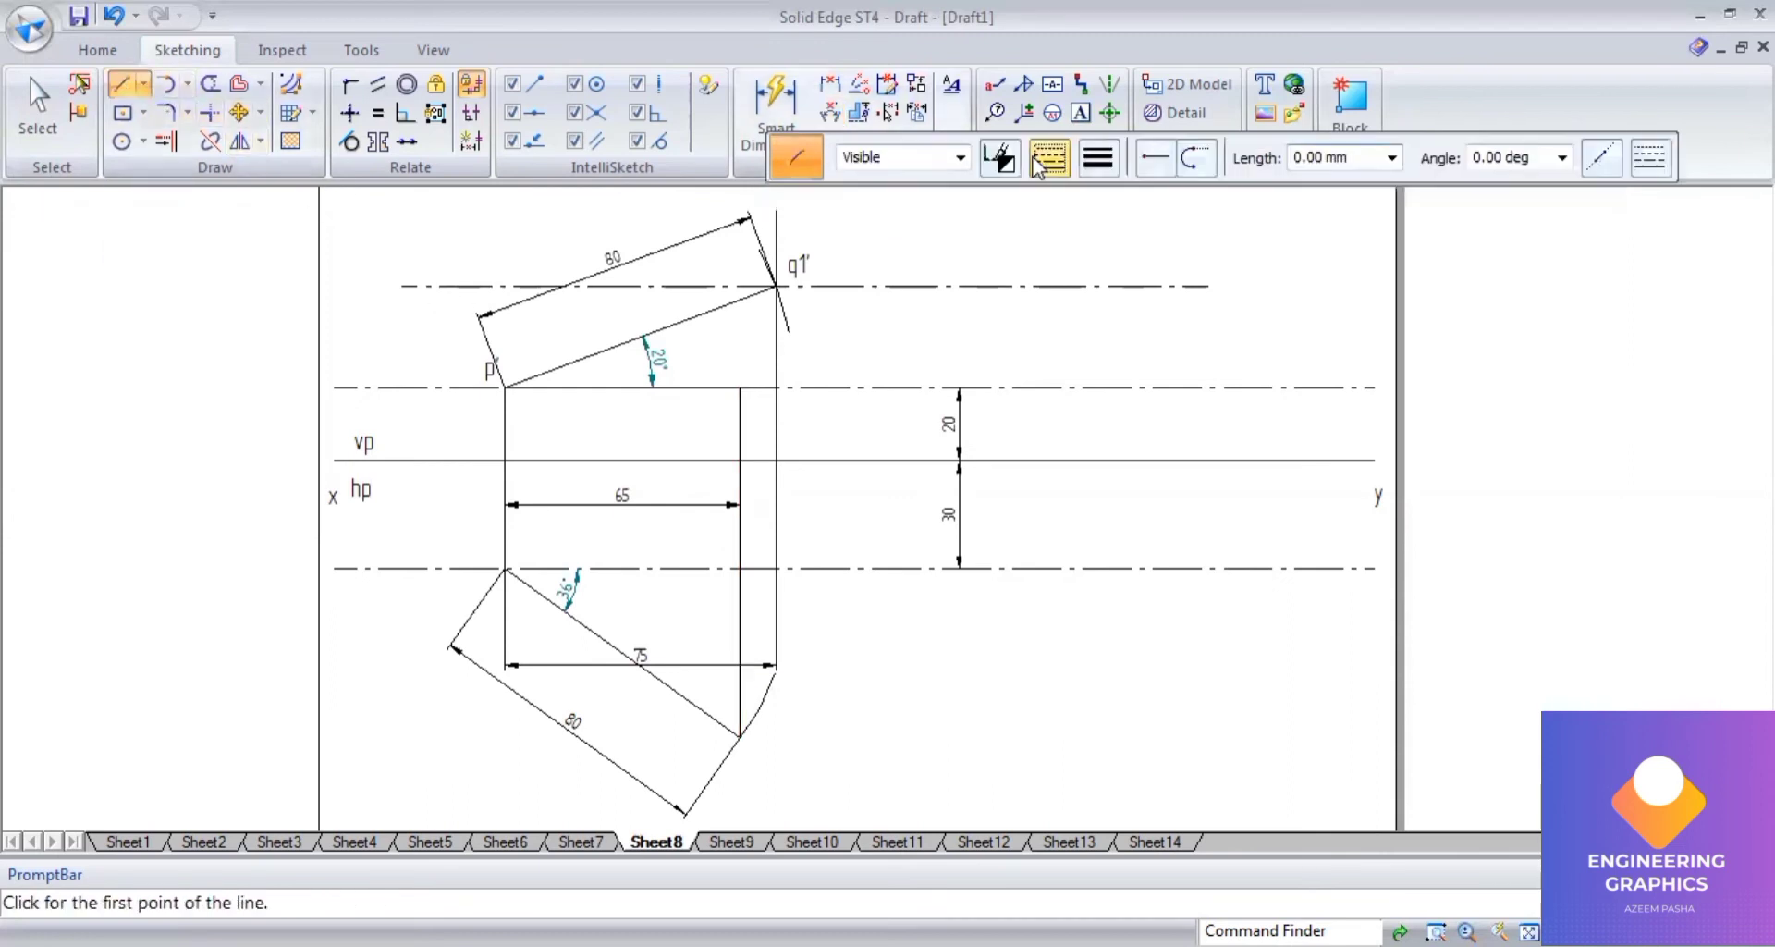
Draw a dash-dot horizontal line across the sheet through the lower end of the 80 mm top view line.
left_click(1047, 157)
left_click(1061, 238)
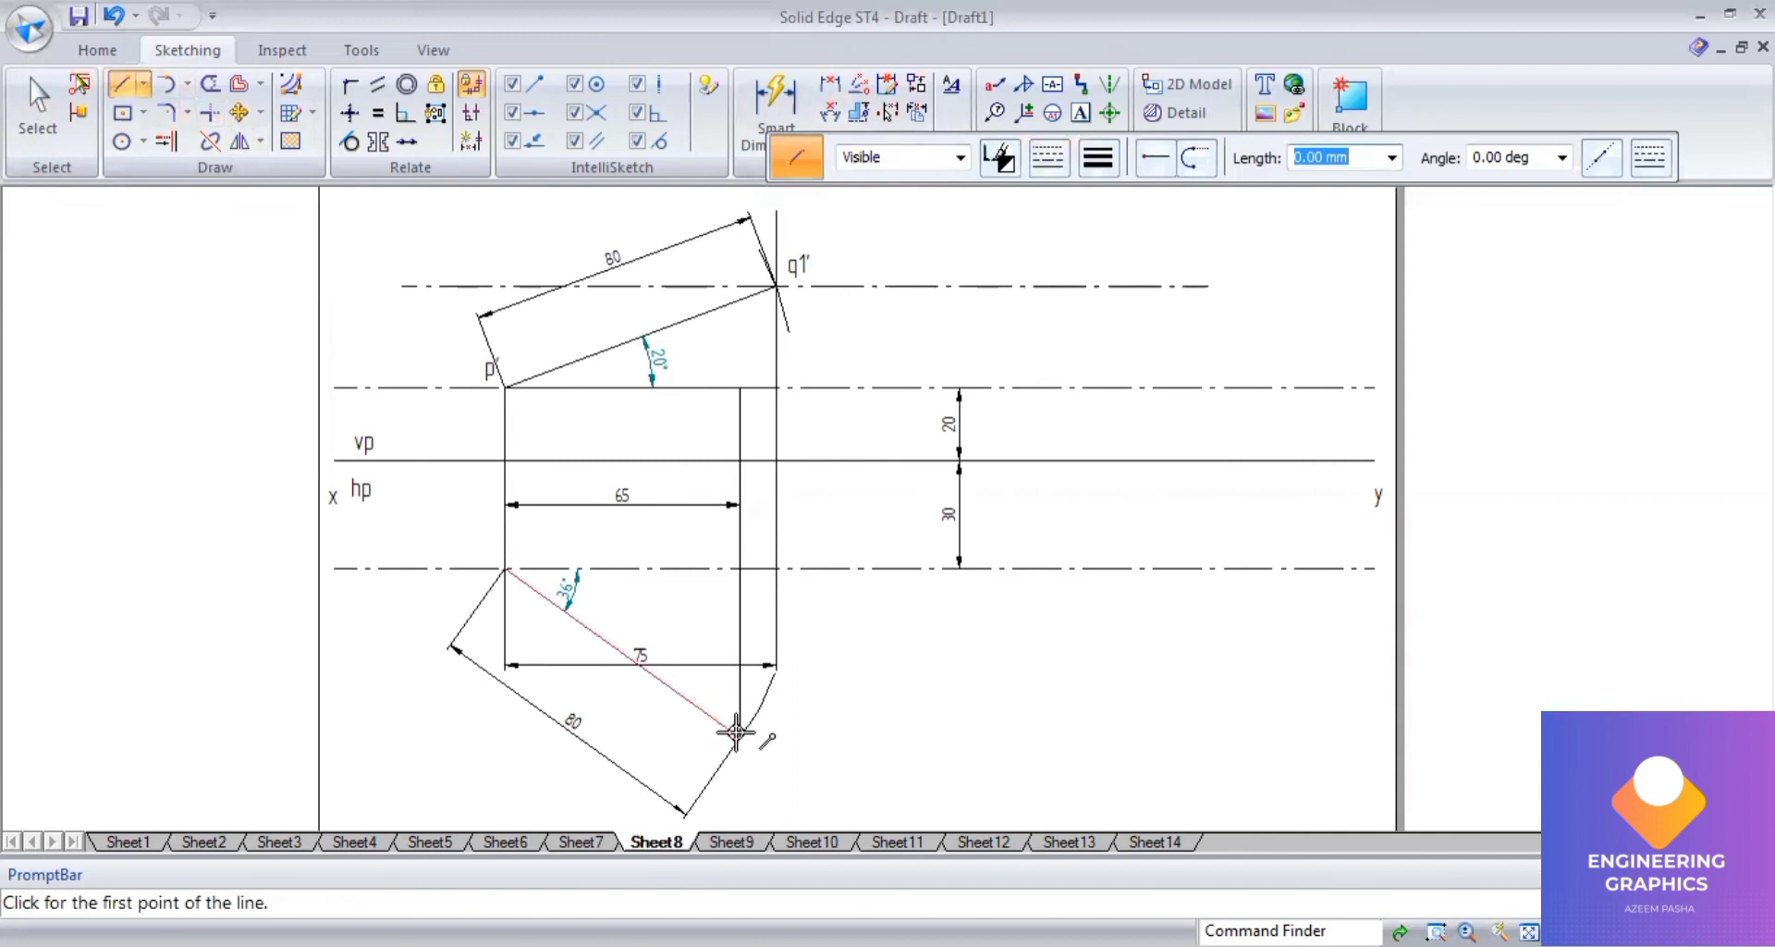
left_click(393, 736)
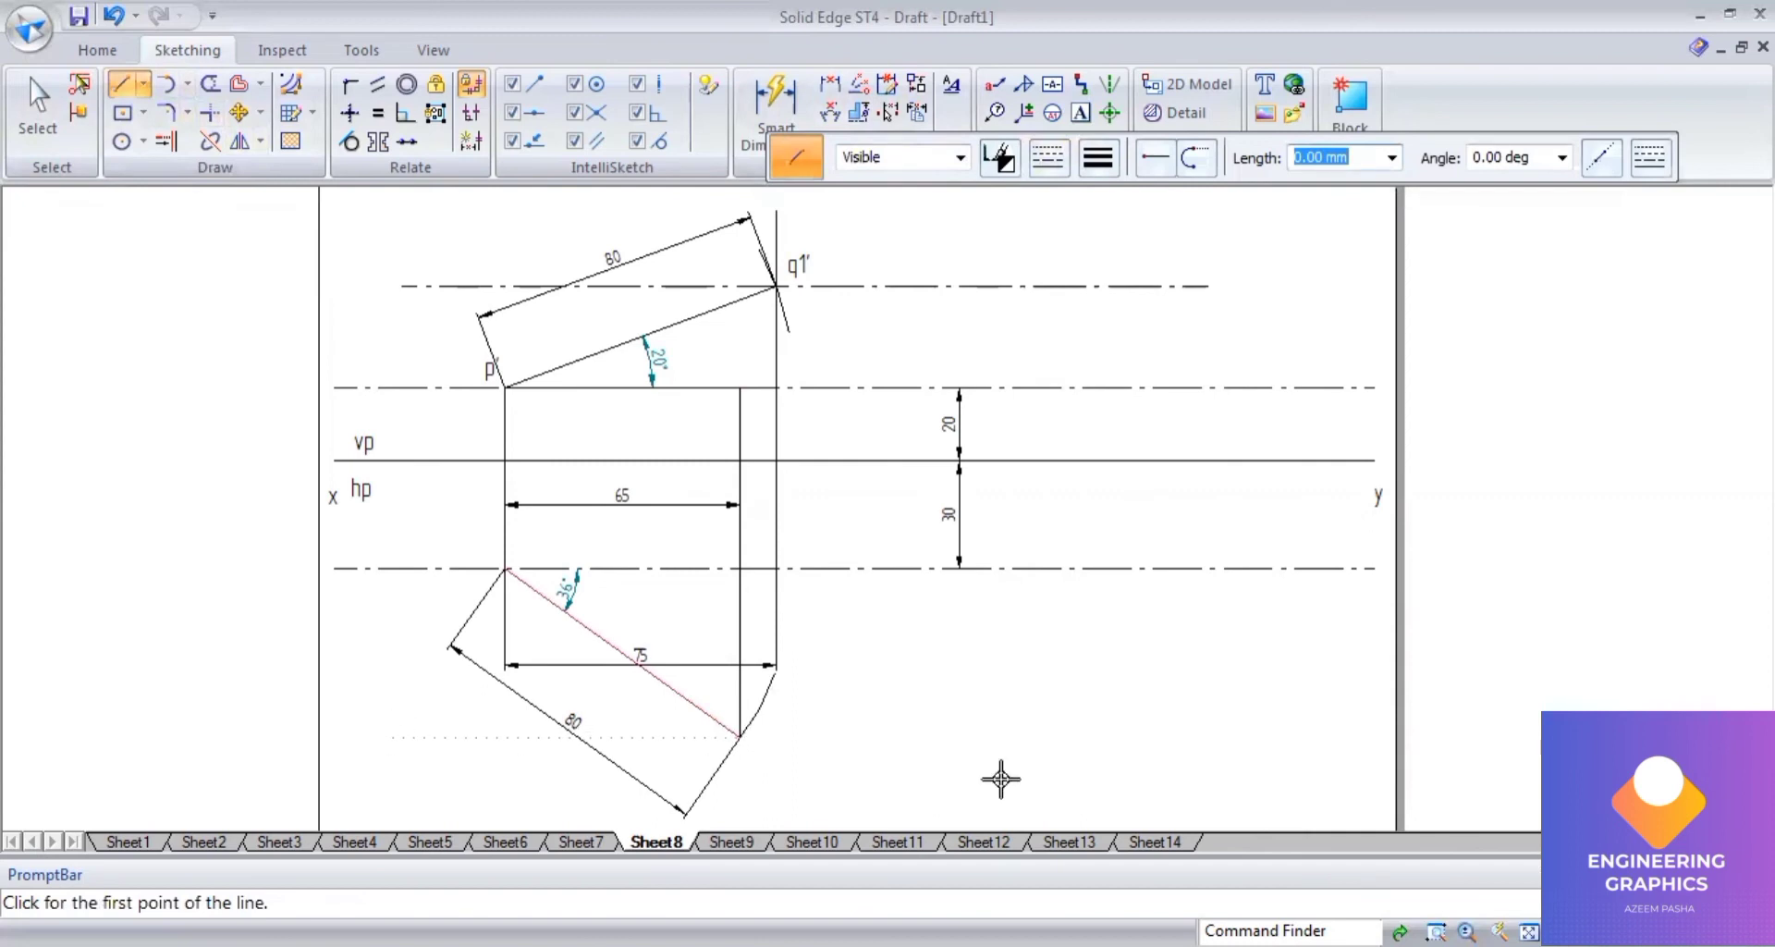
left_click(1307, 737)
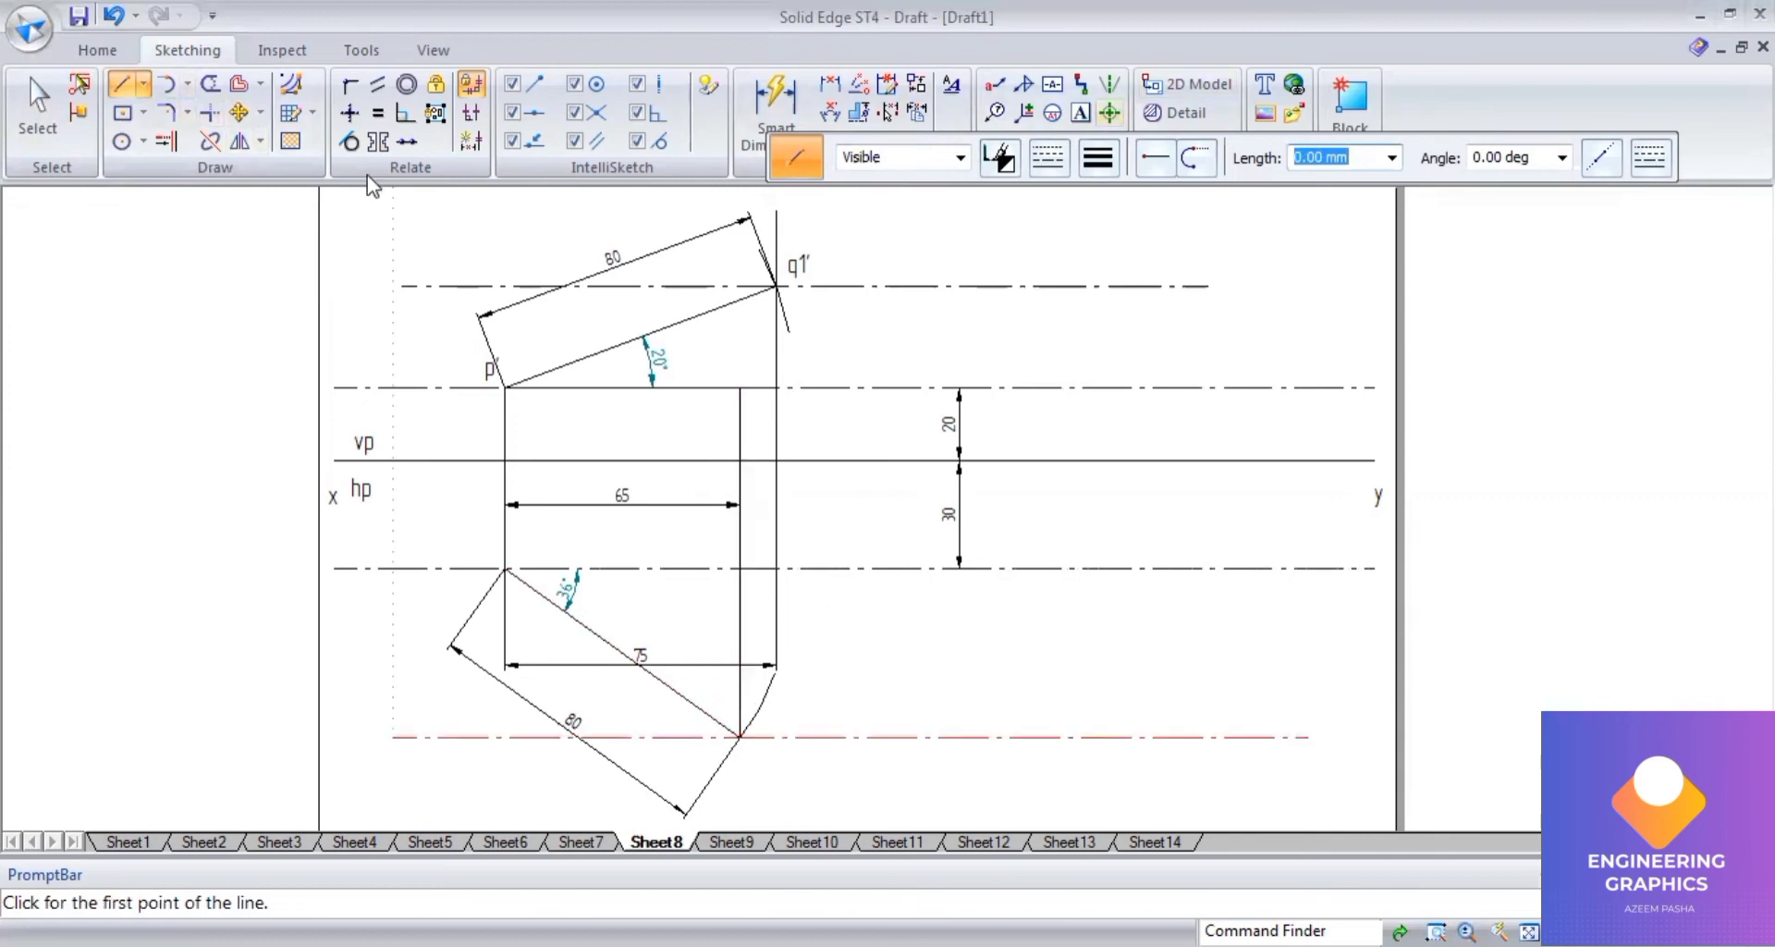
Draw a continuous 65 mm radius arc centred at p' from the end of the horizontal line up to the upper dash-dot line.
left_click(186, 85)
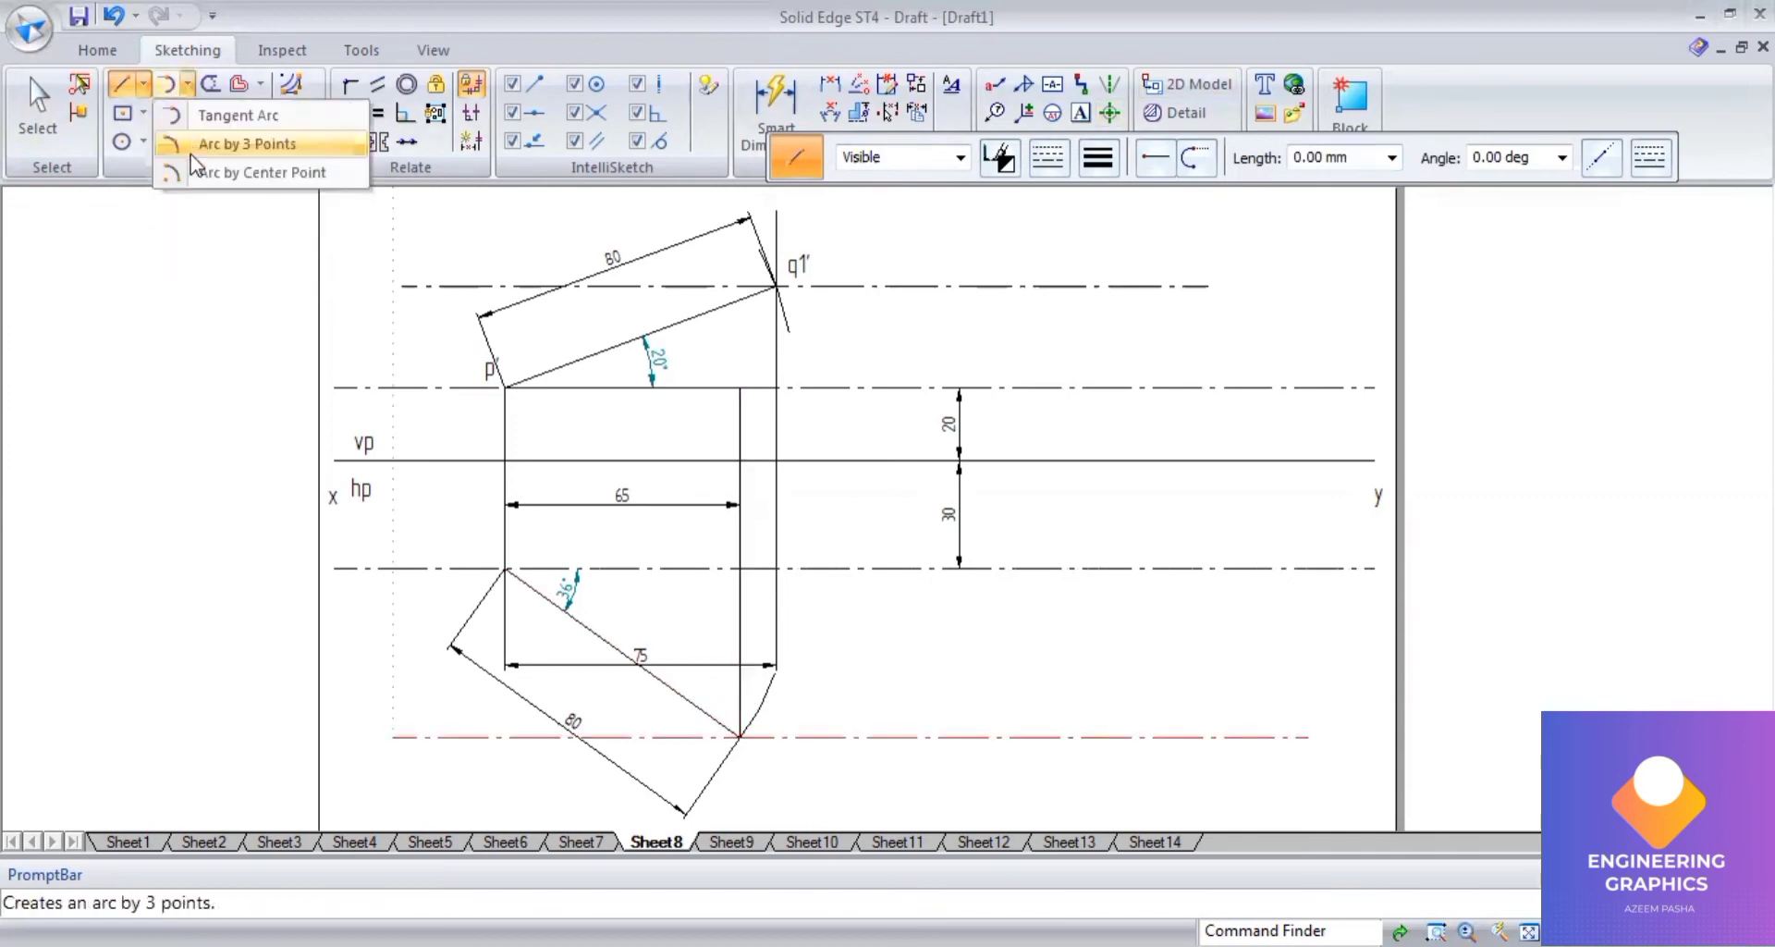
key("Escape")
left_click(1065, 157)
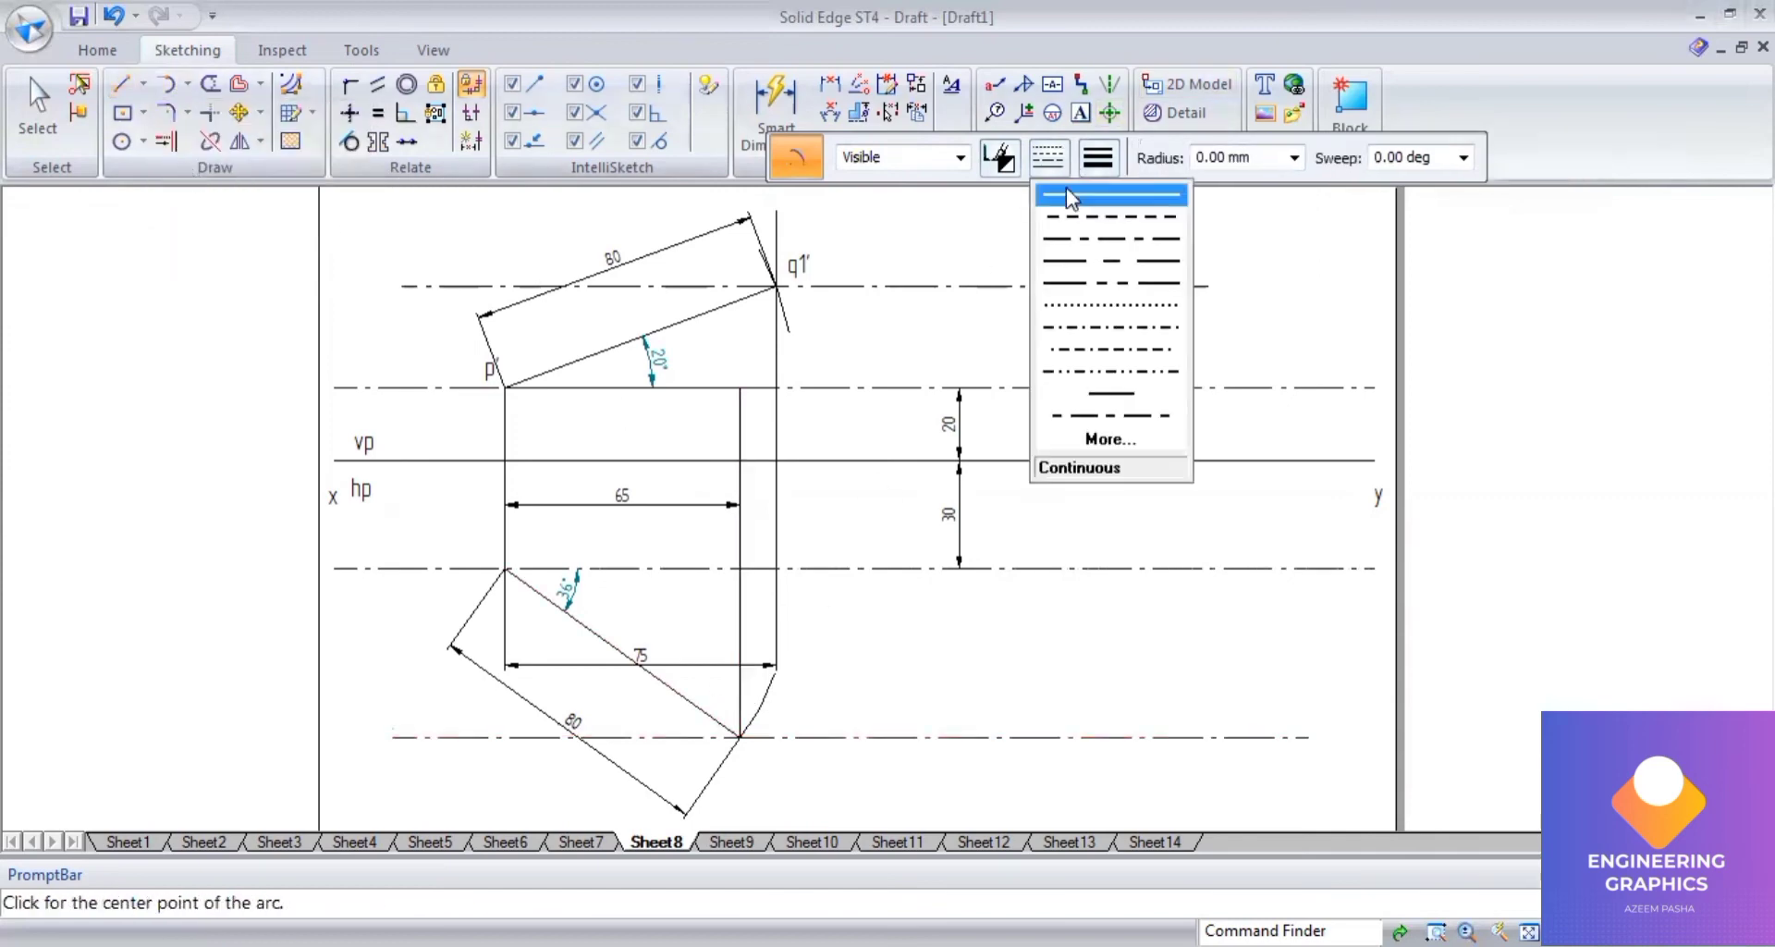
left_click(1063, 186)
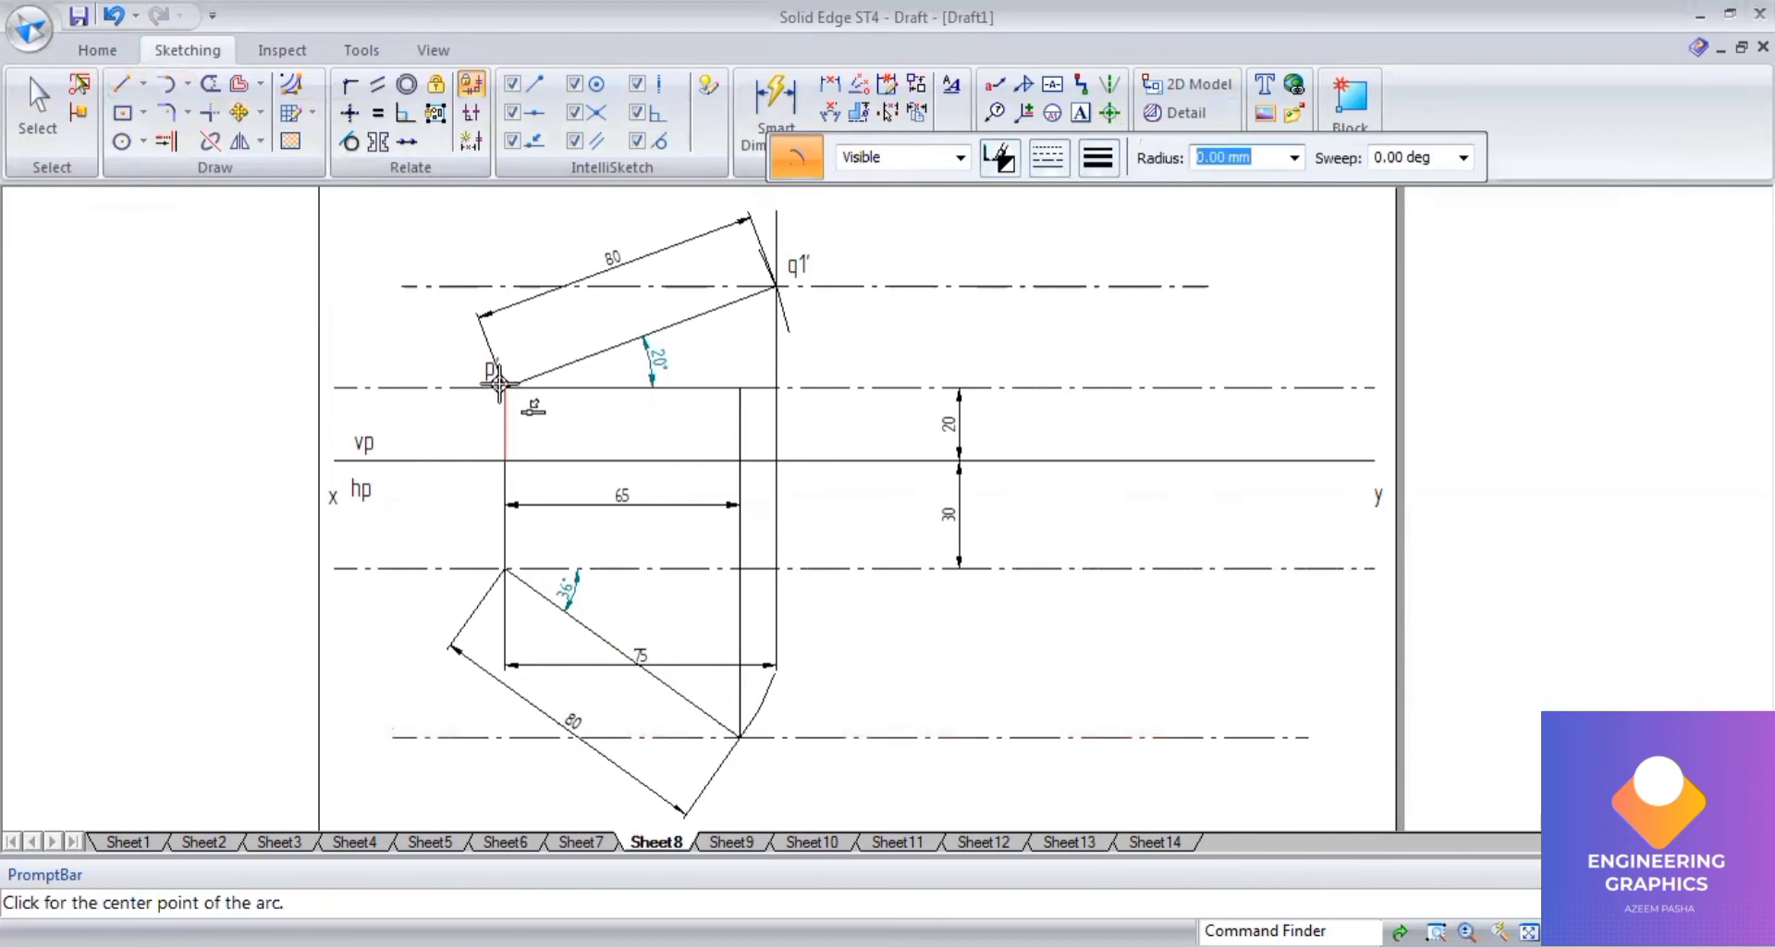
left_click(497, 381)
left_click(739, 387)
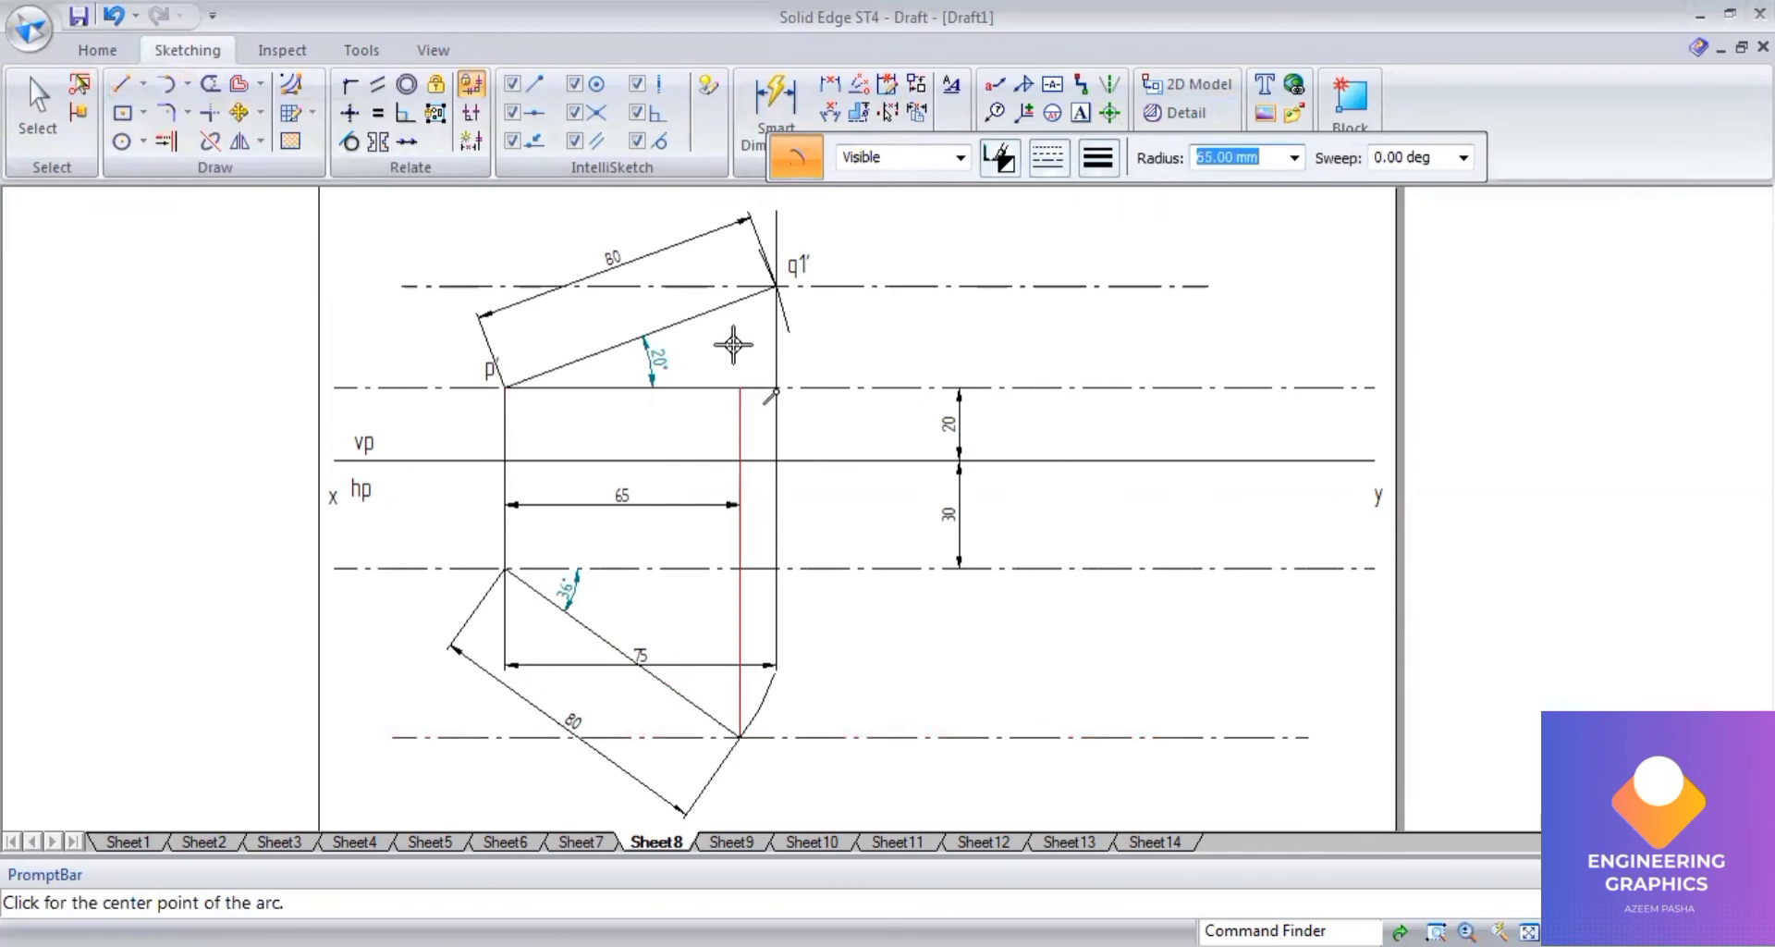
left_click(740, 261)
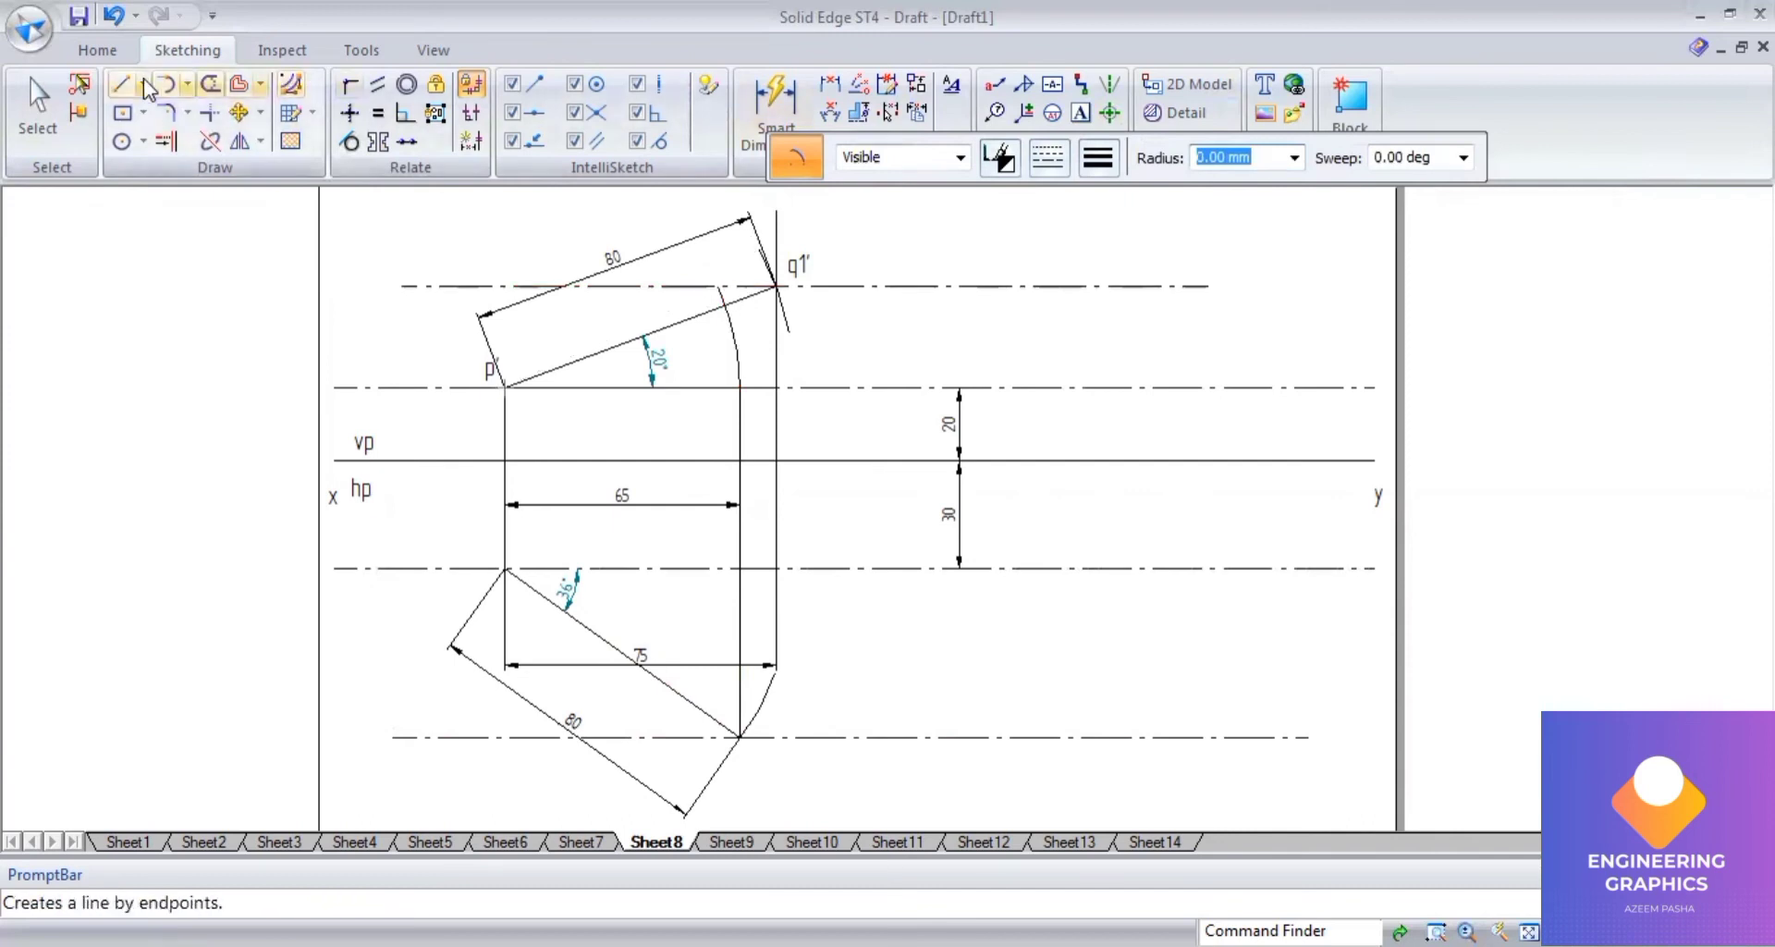
Draw a thick 65 mm line from p' to the arc's upper end on the topmost dash-dot line.
left_click(1091, 162)
left_click(1110, 261)
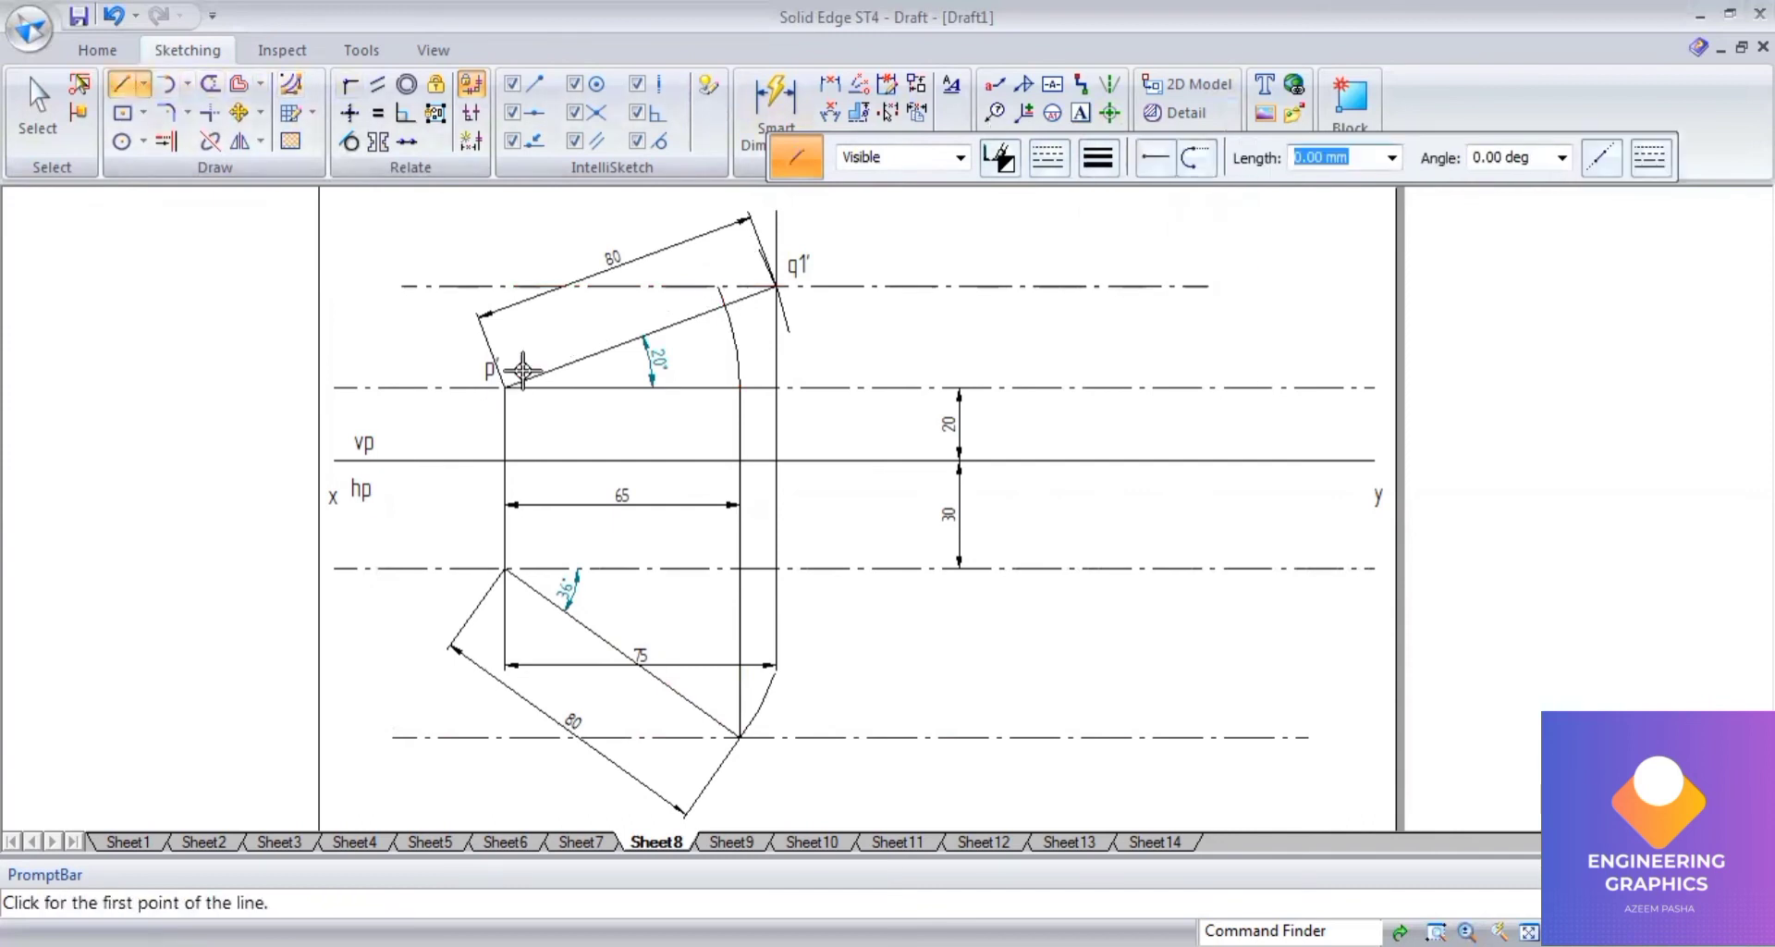
left_click(504, 385)
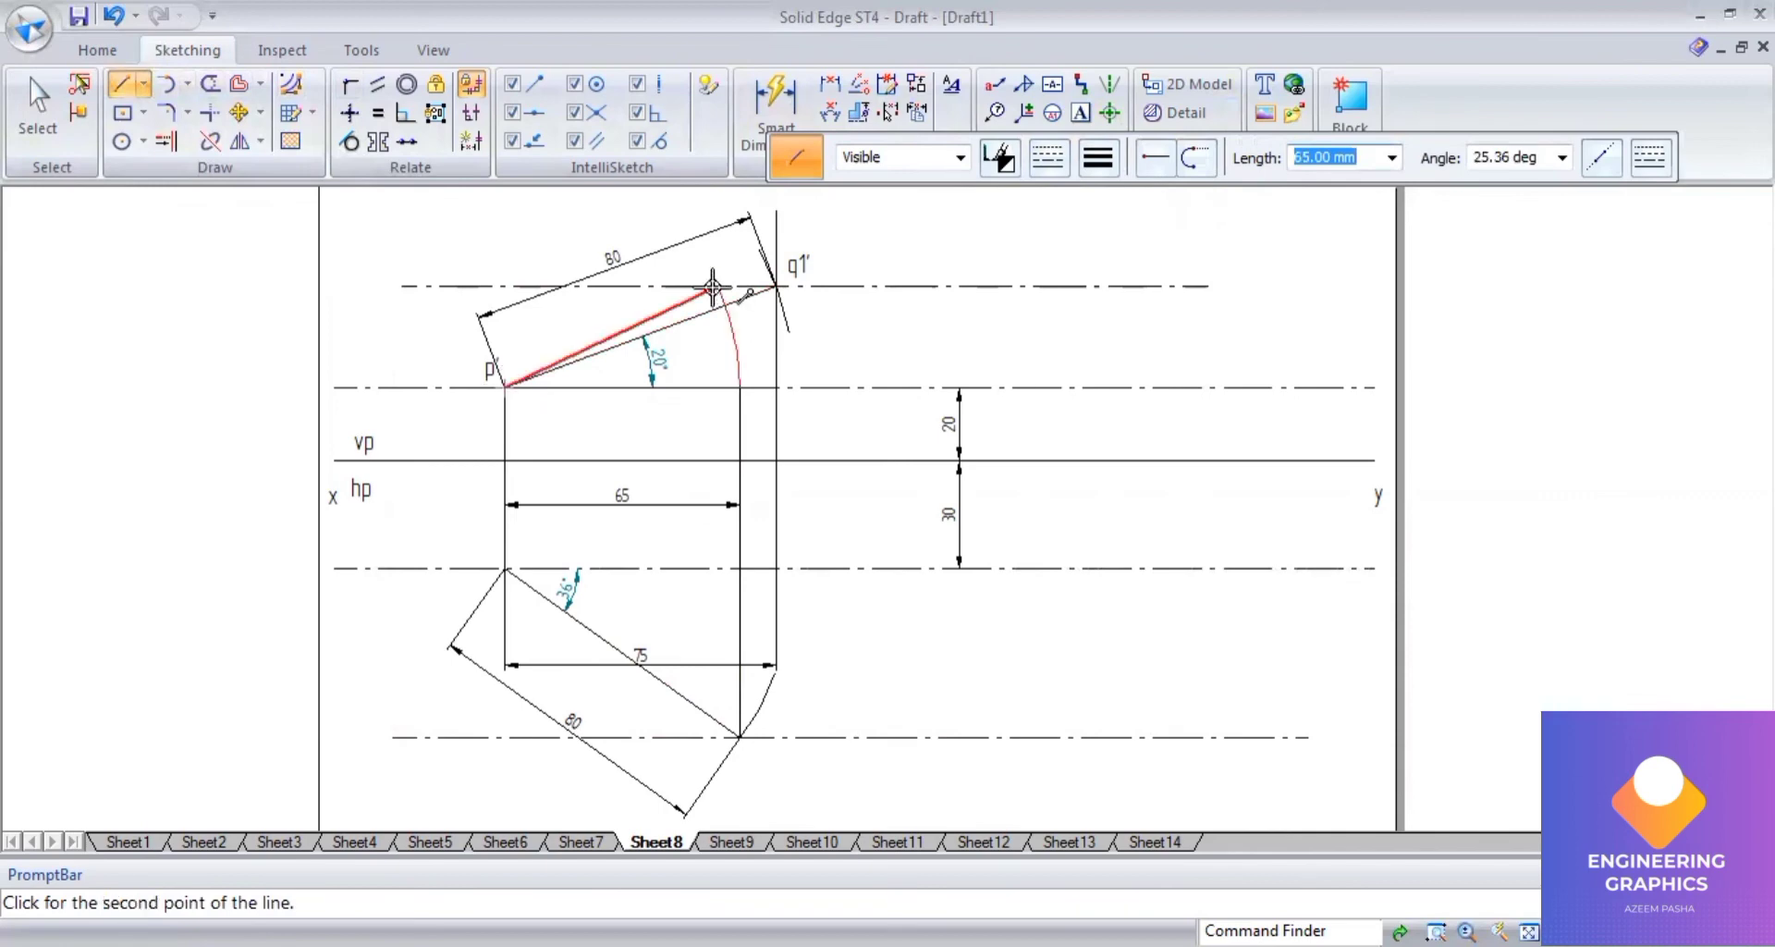
key("Return")
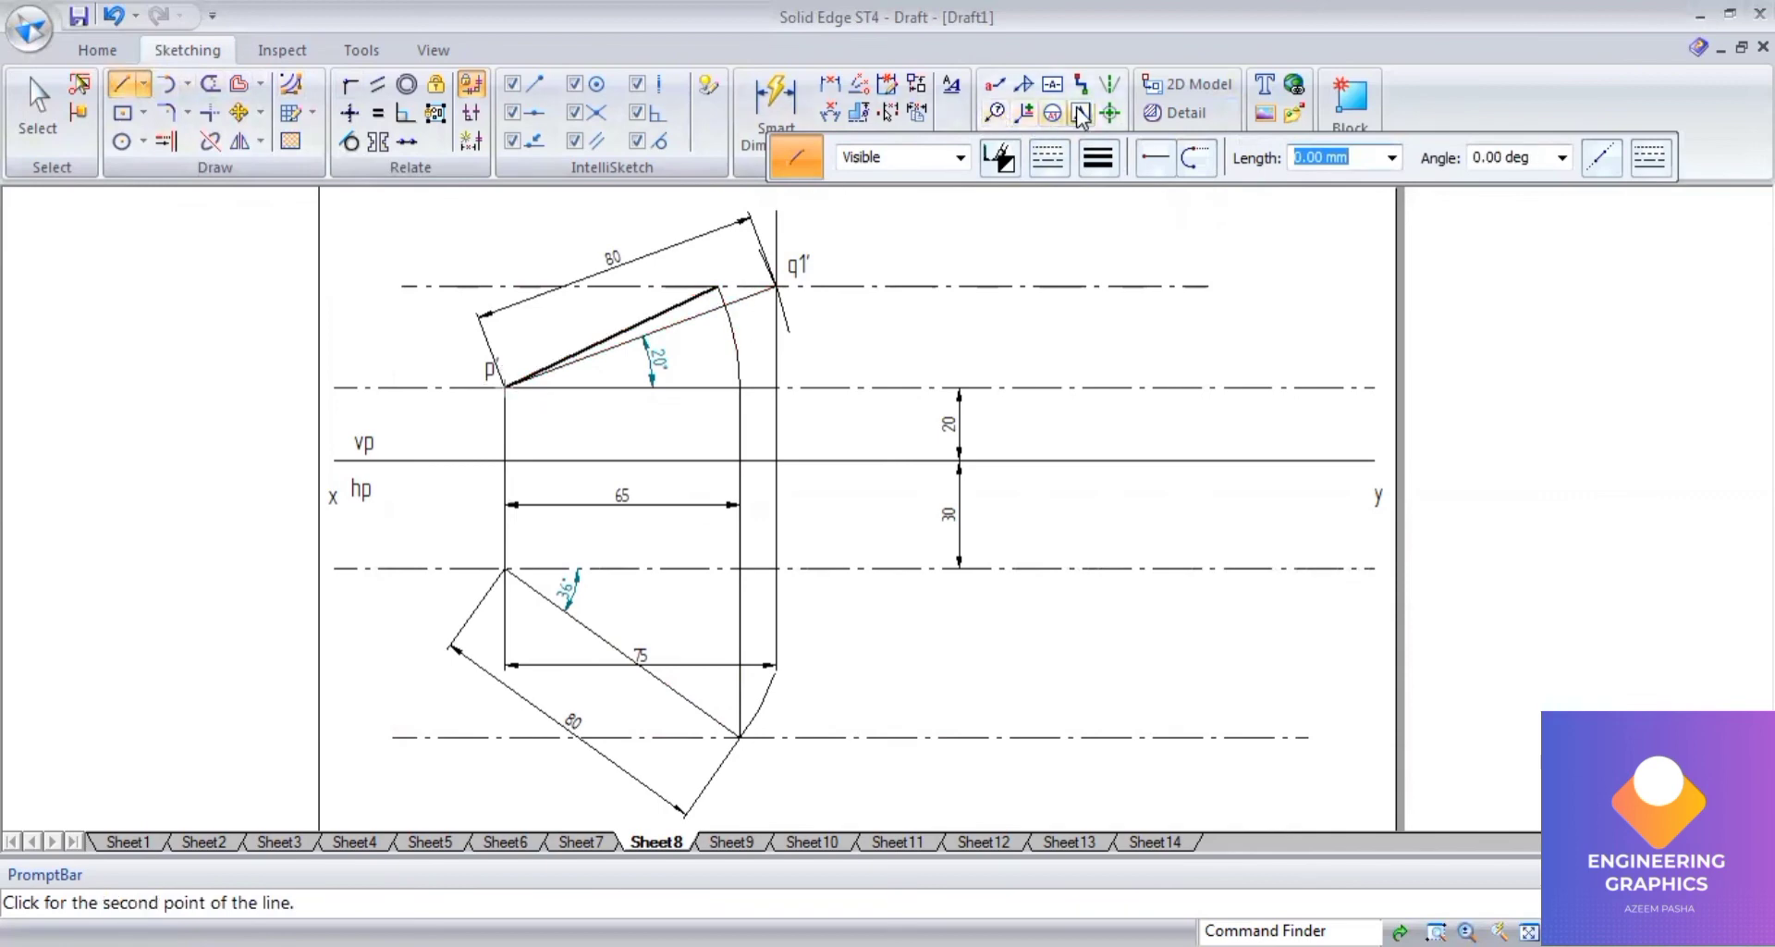
Label the upper end of the thick front view line as q'.
key("t")
left_click(720, 250)
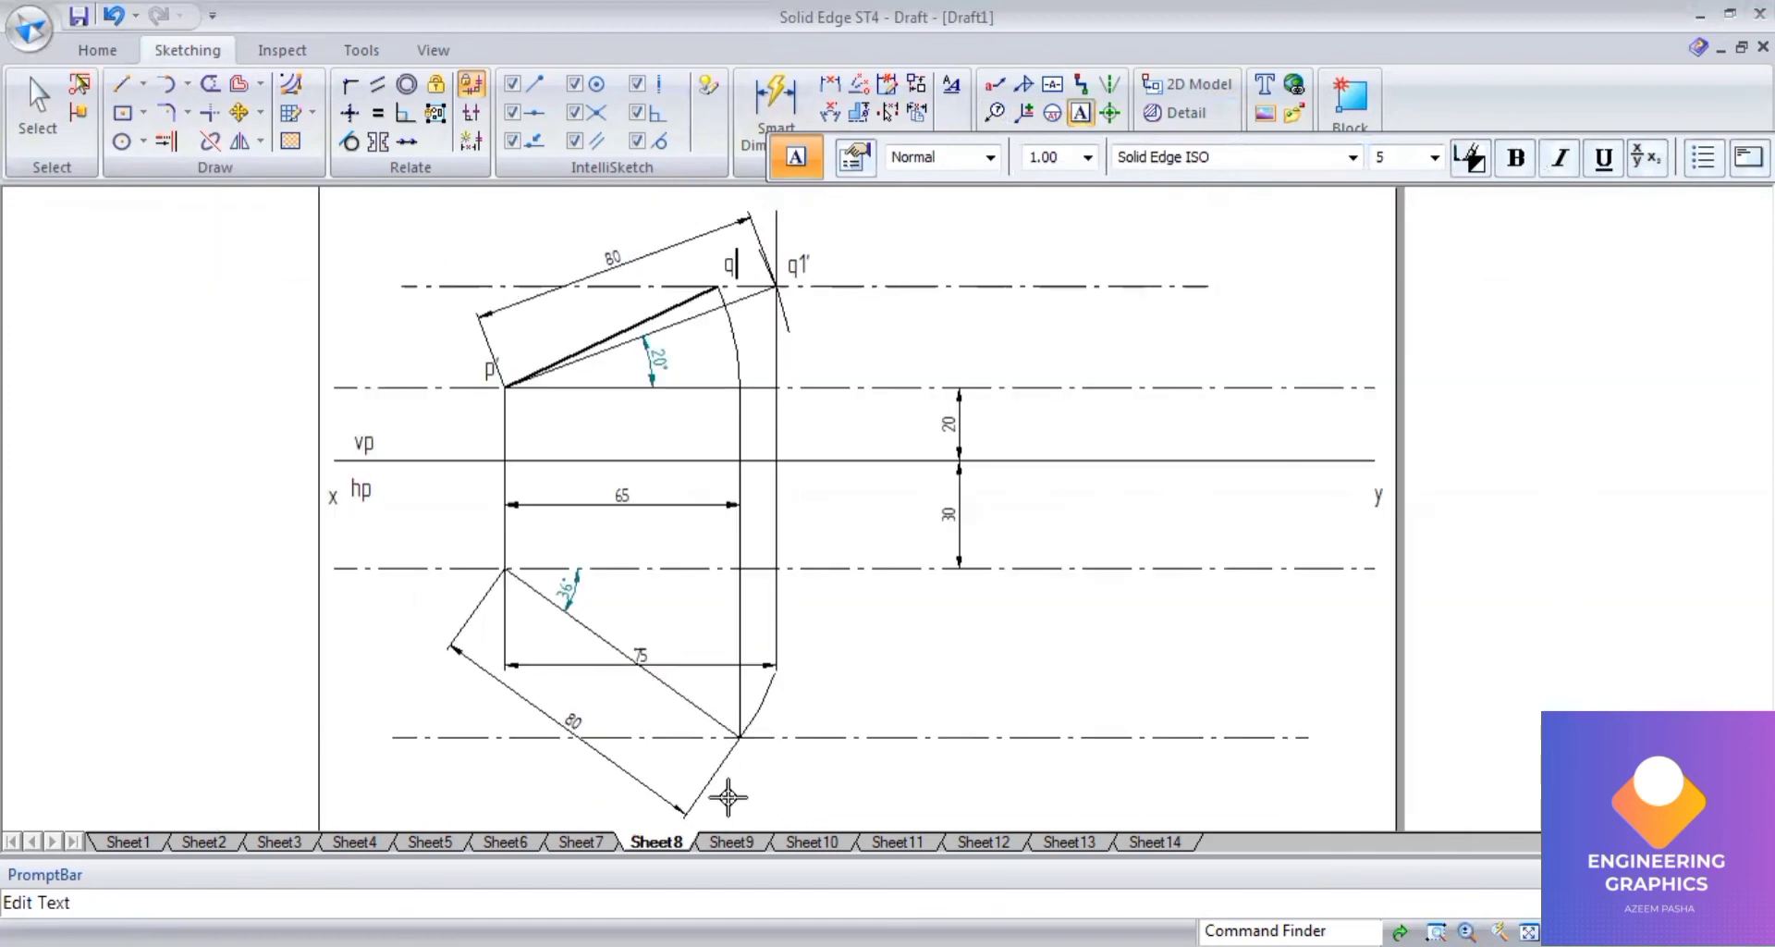
type("'")
Draw a vertical line from q1' down to the dash-dot line 30 mm below xy, and make it thin.
left_click(120, 84)
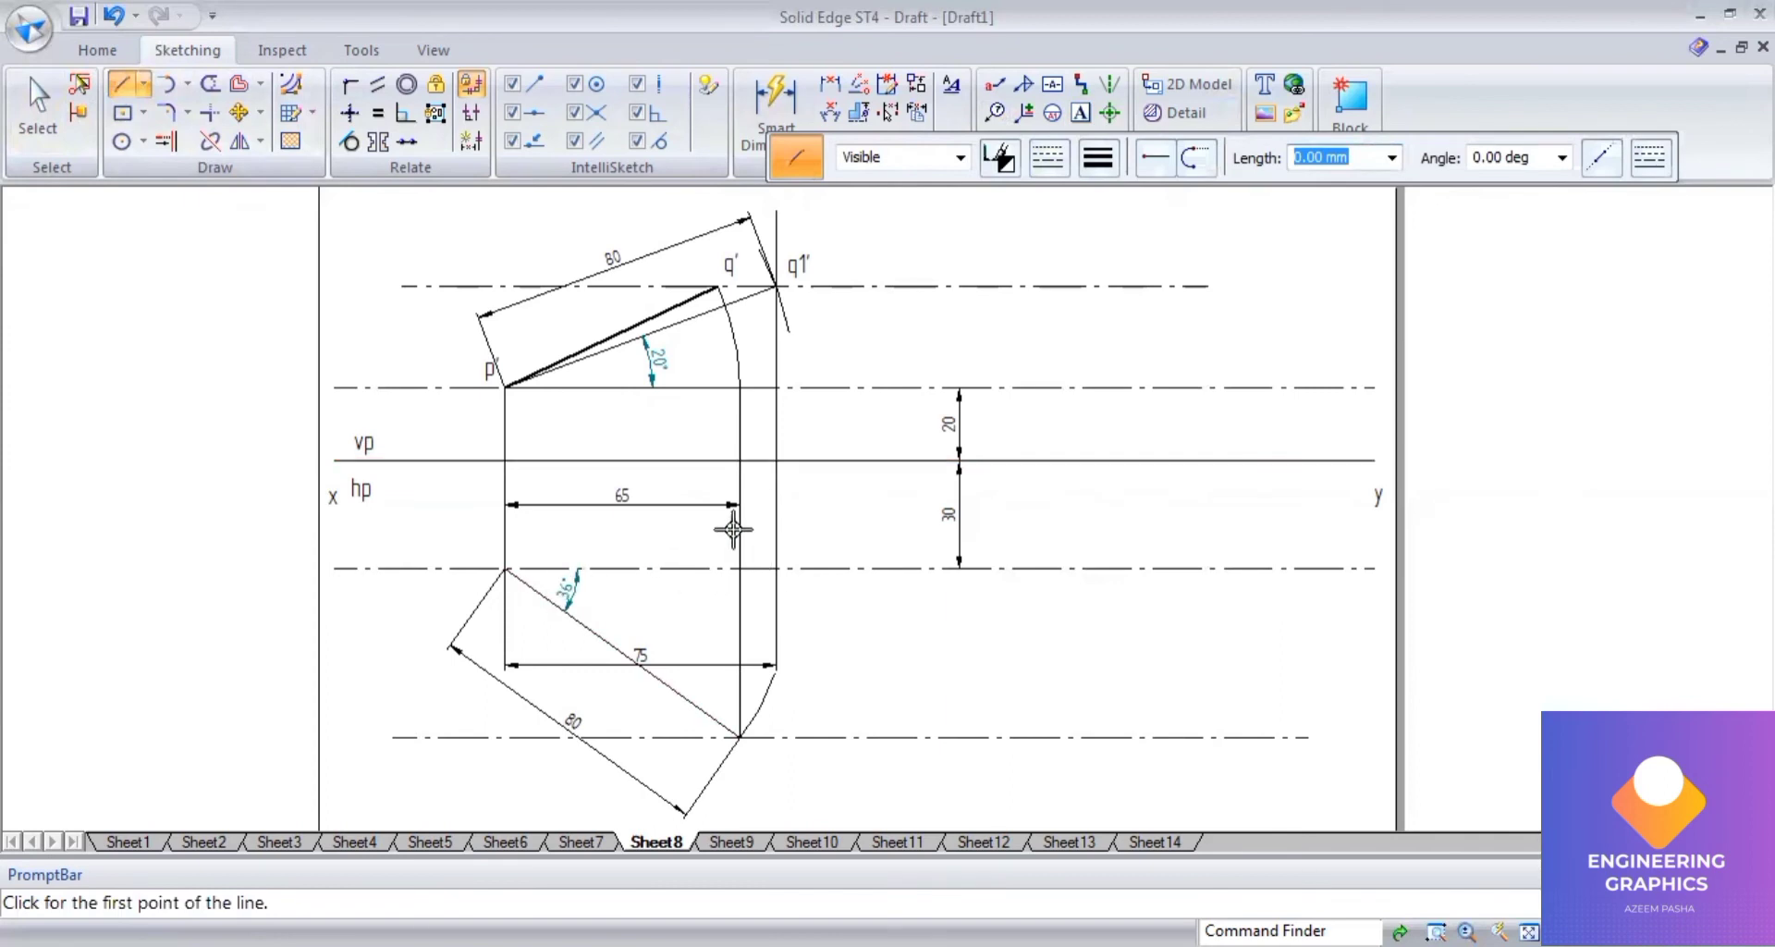
left_click(777, 287)
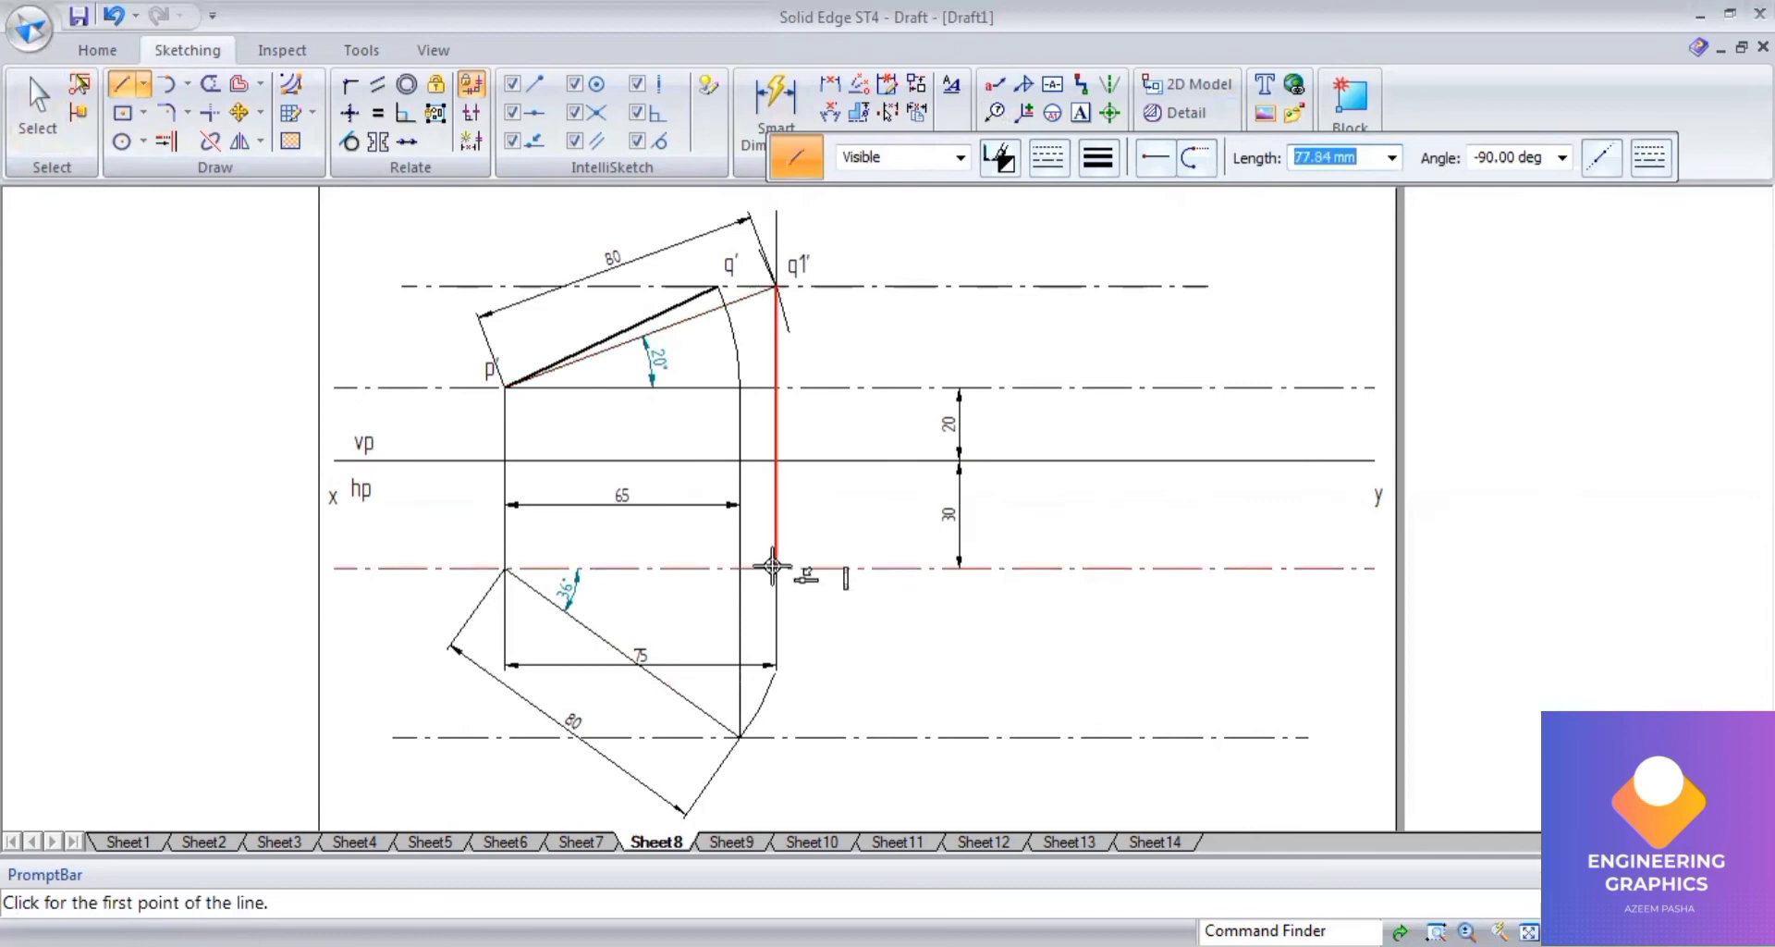
left_click(774, 567)
left_click(37, 103)
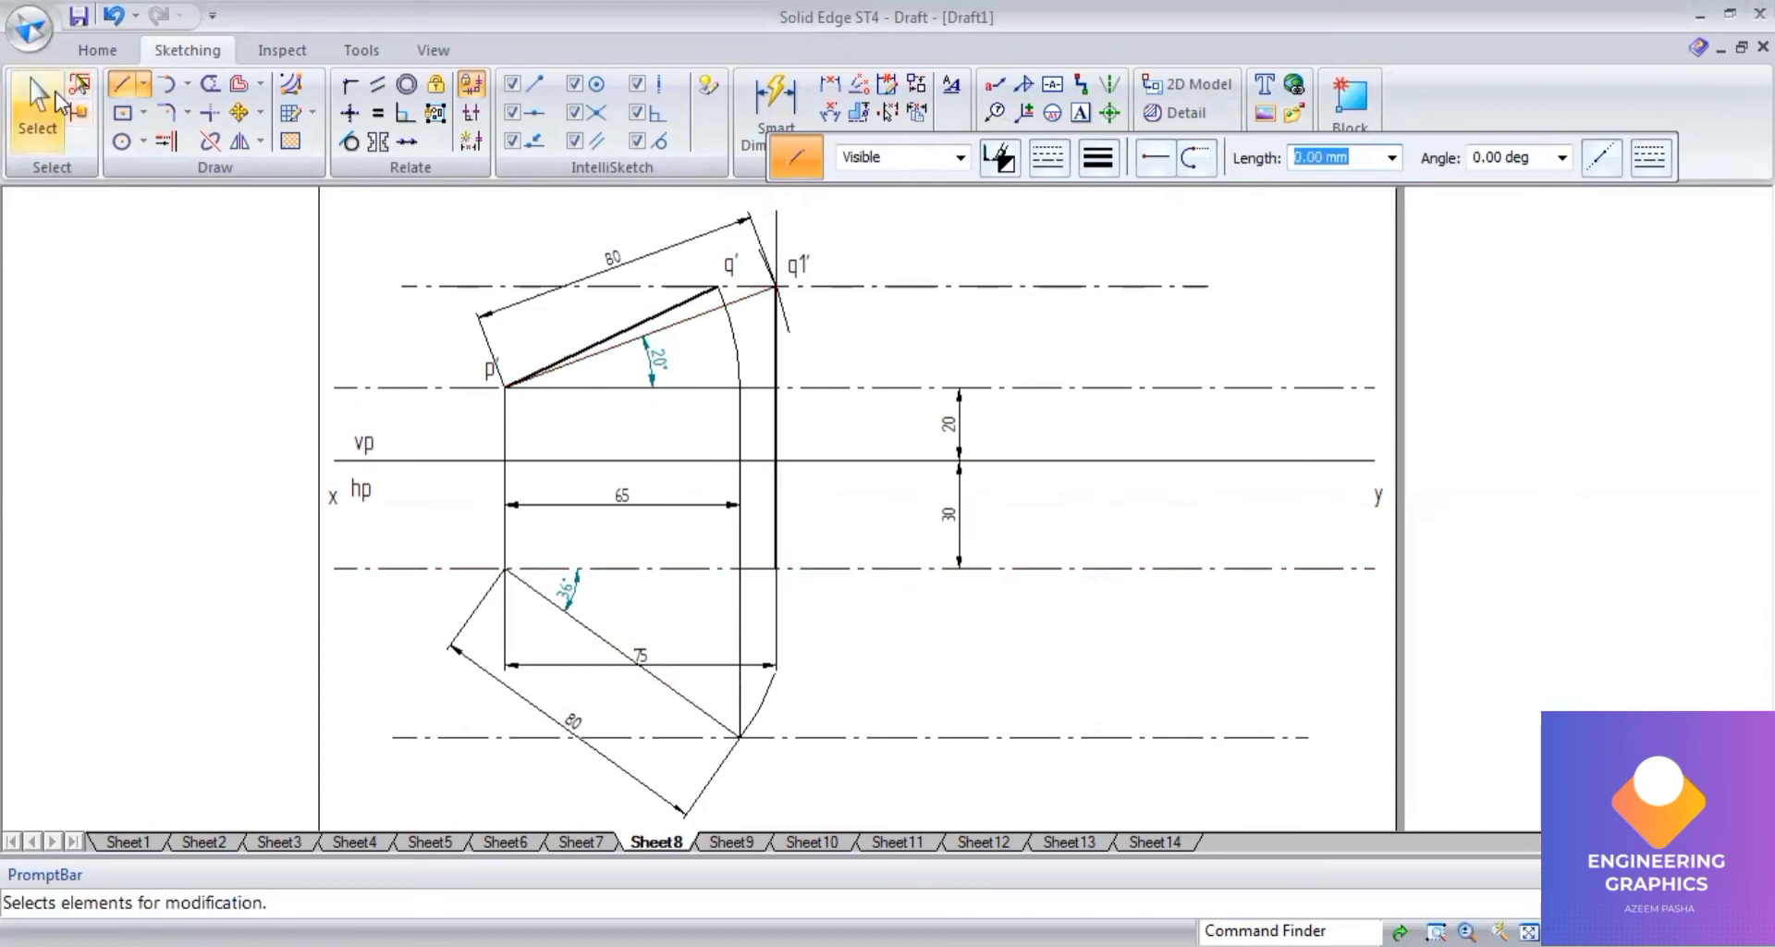
left_click(775, 421)
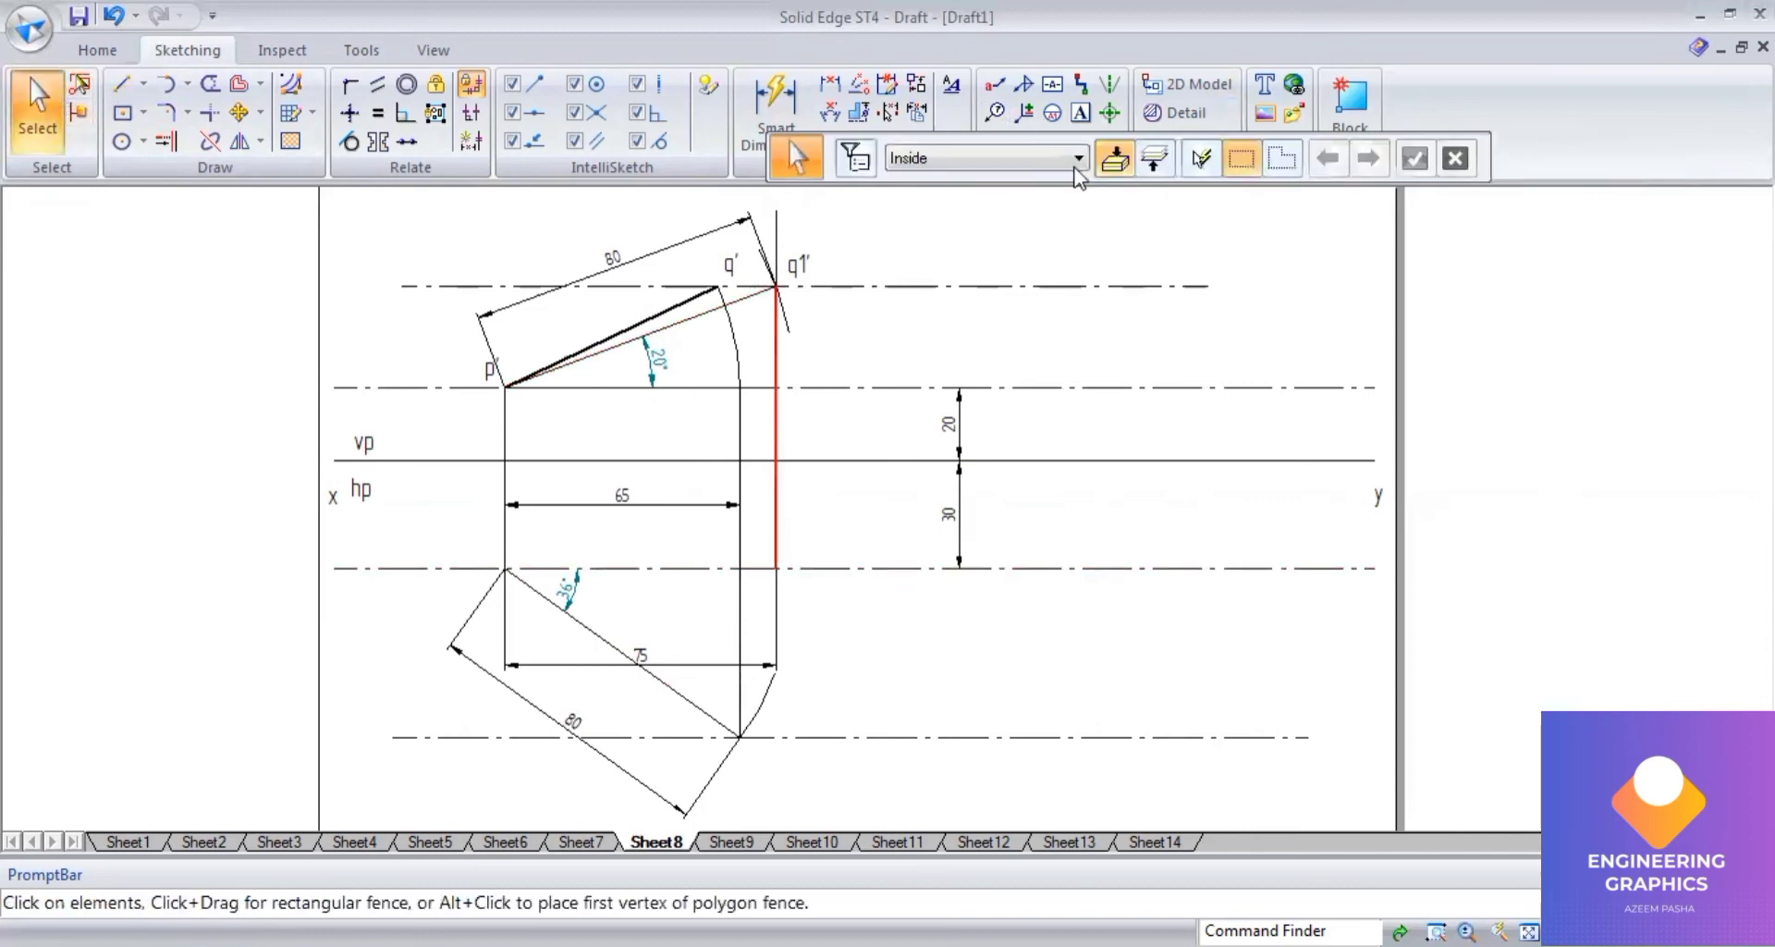
left_click(1099, 157)
left_click(1105, 185)
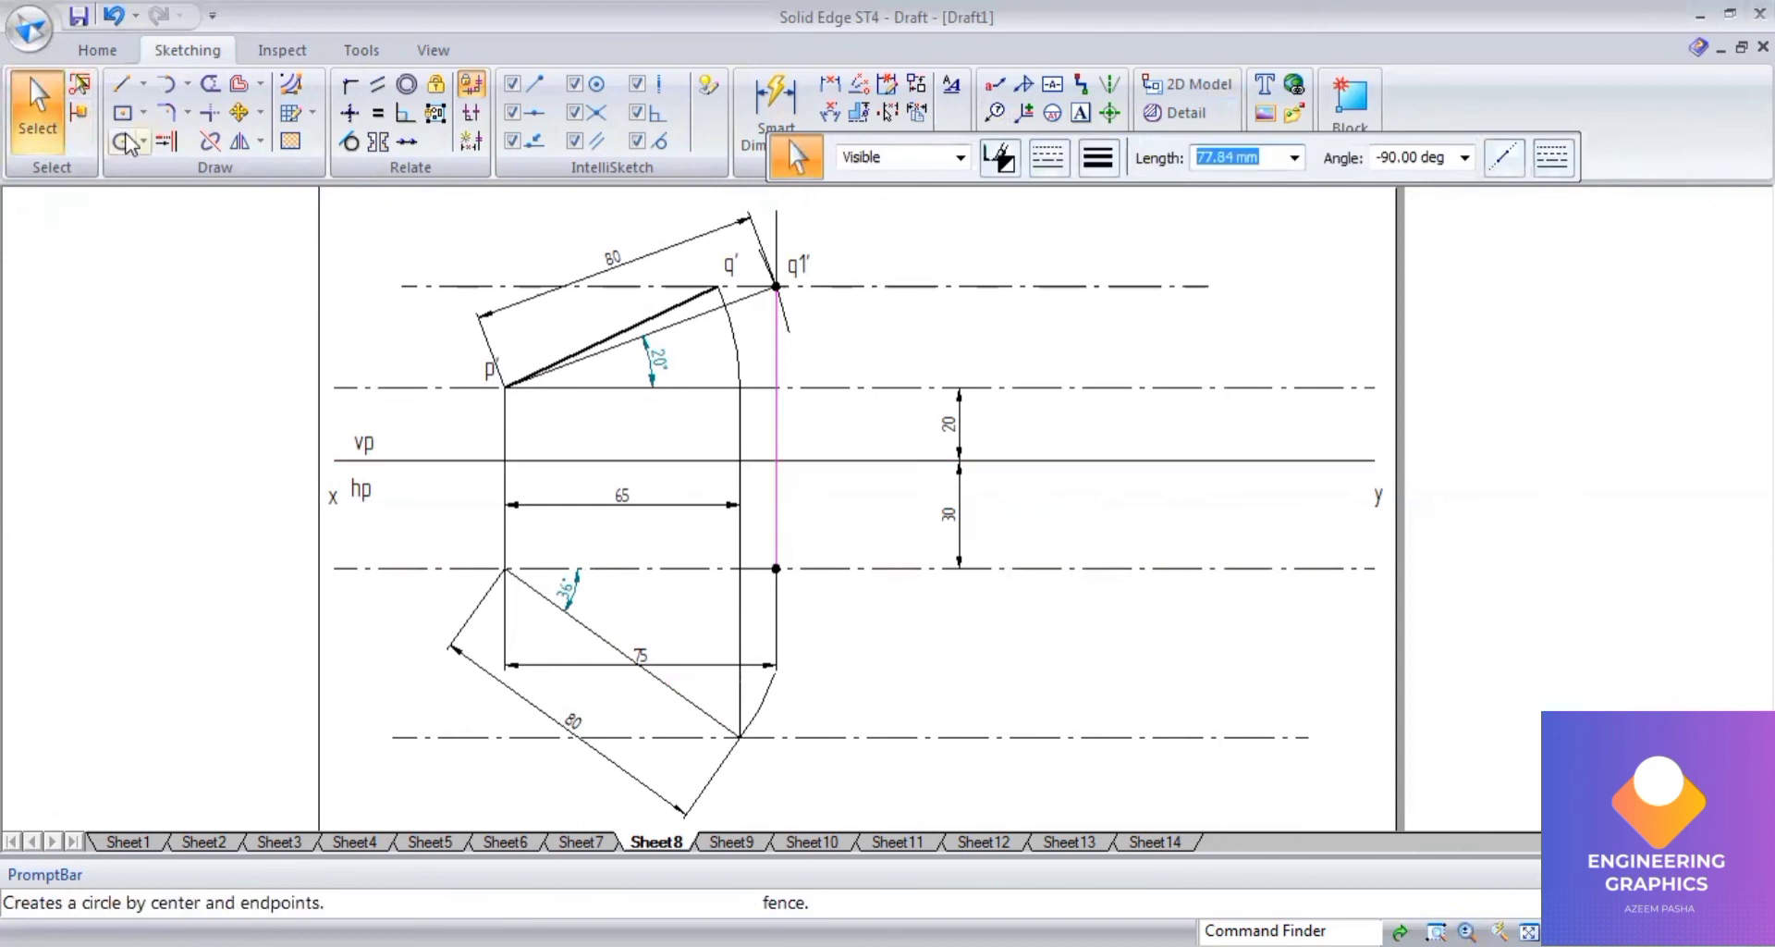
Draw a thin 75 mm radius arc centred on the top view line's start, from the vertical line's lower end past the lowest dash-dot line.
left_click(187, 90)
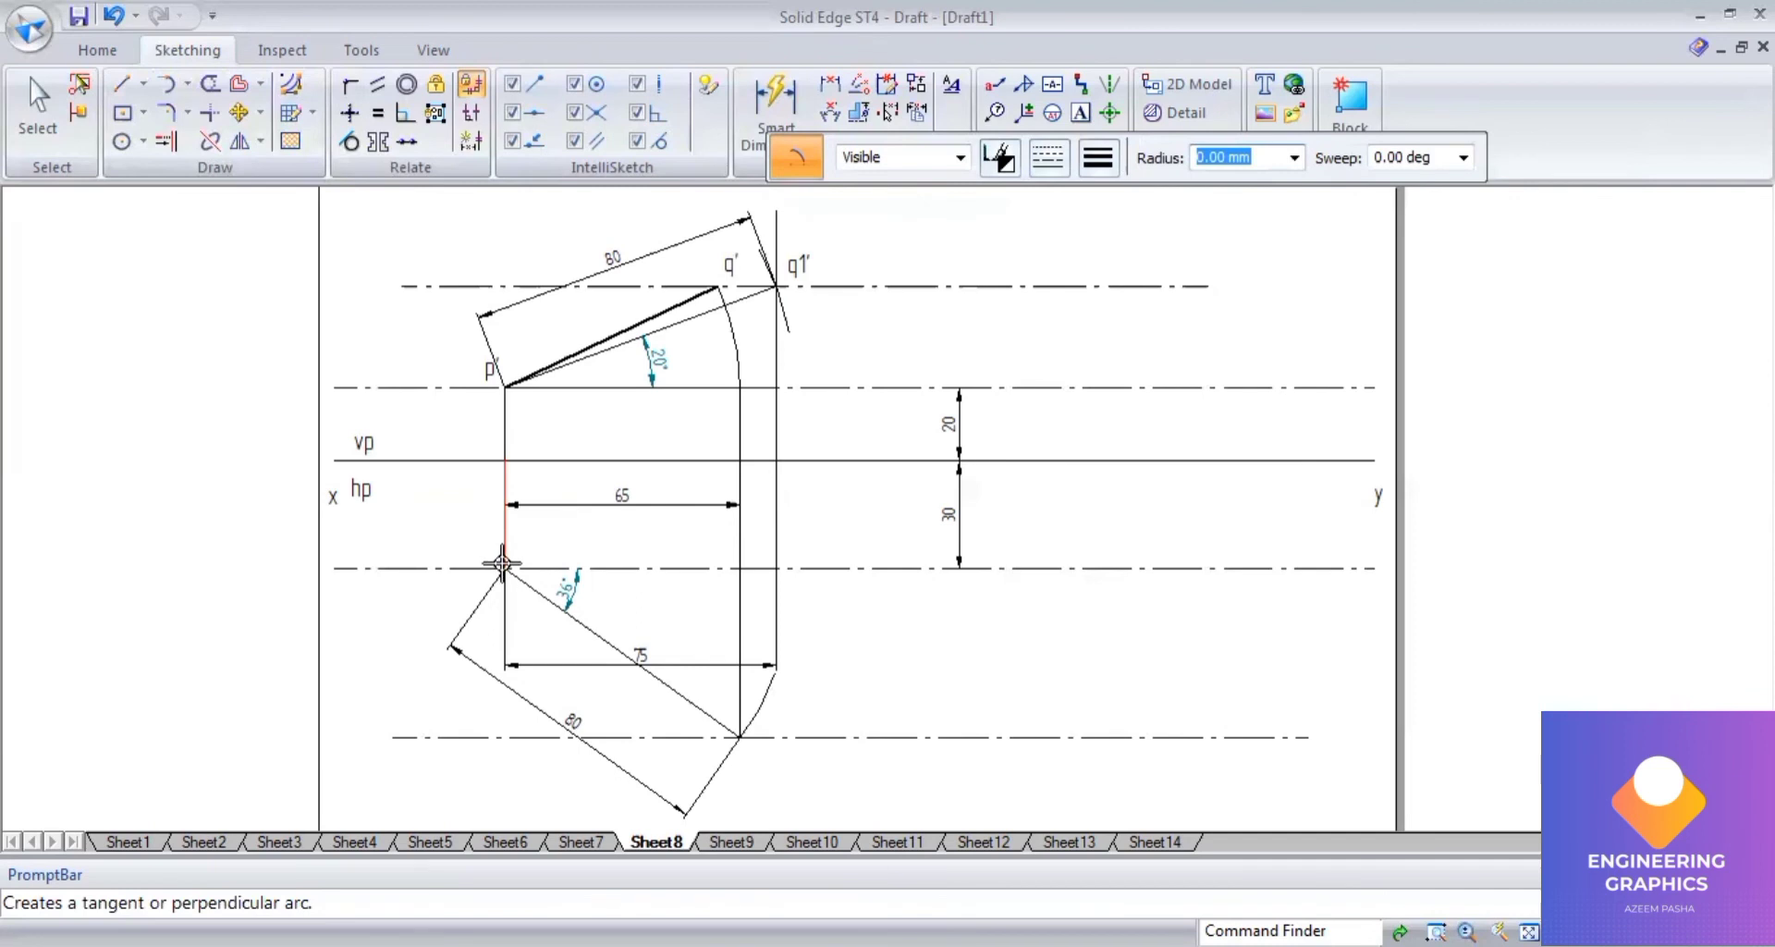
left_click(777, 570)
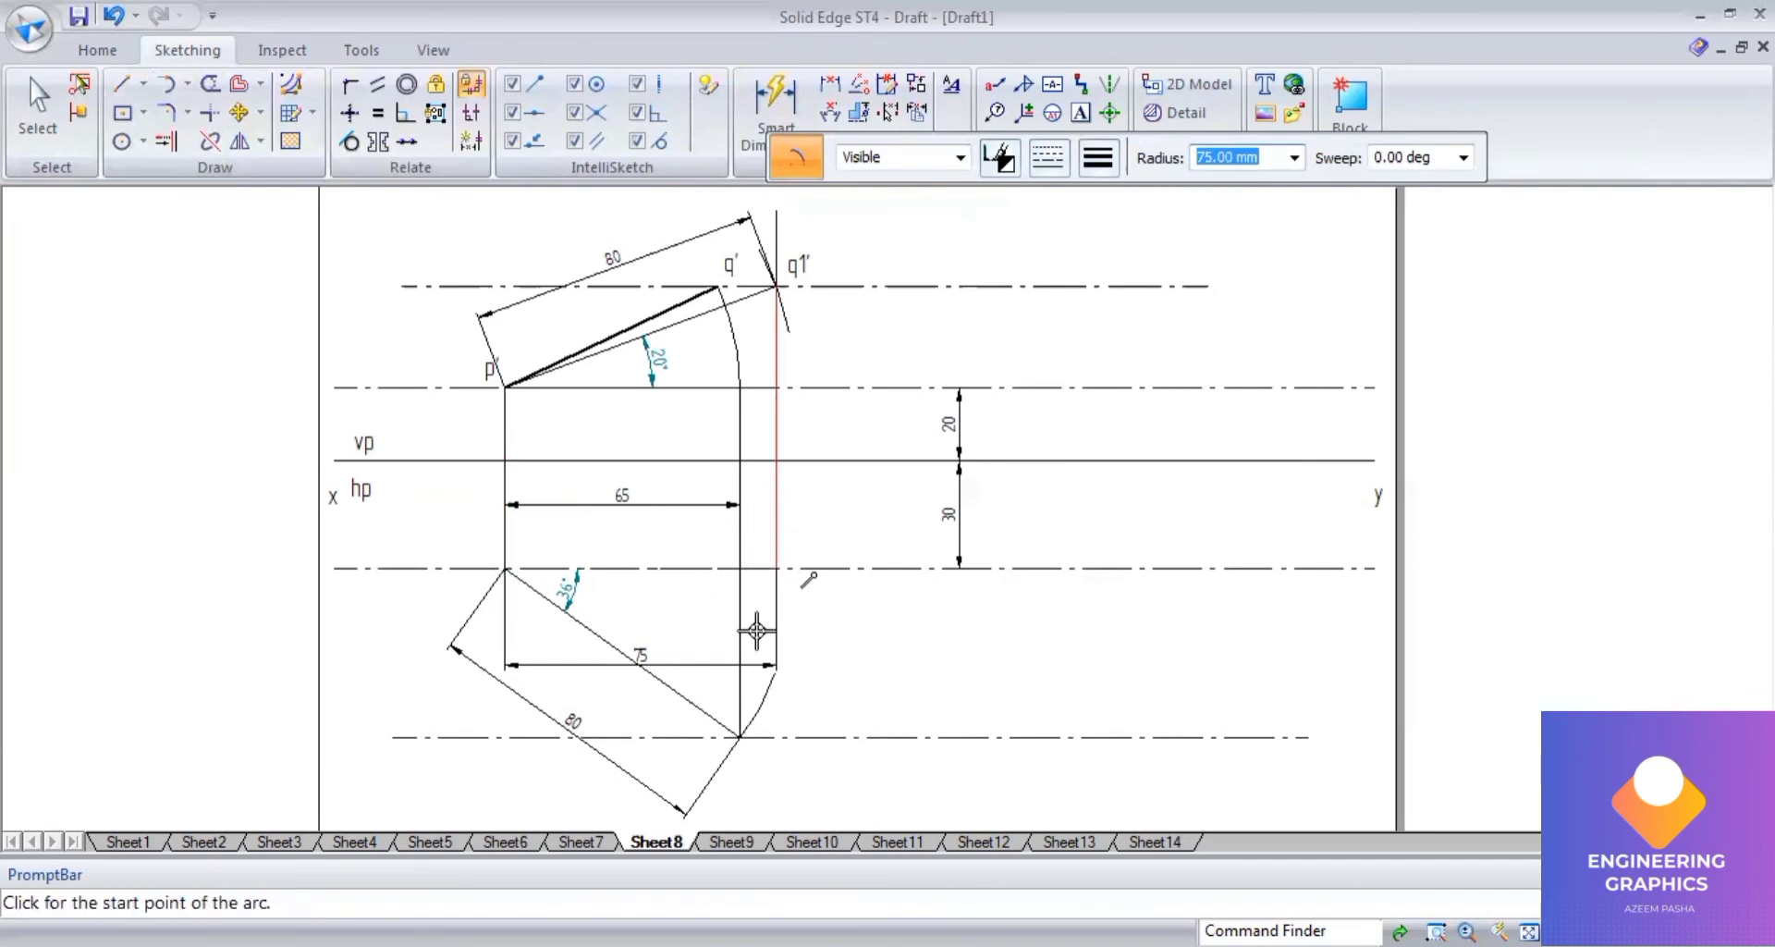
left_click(692, 733)
key("Escape")
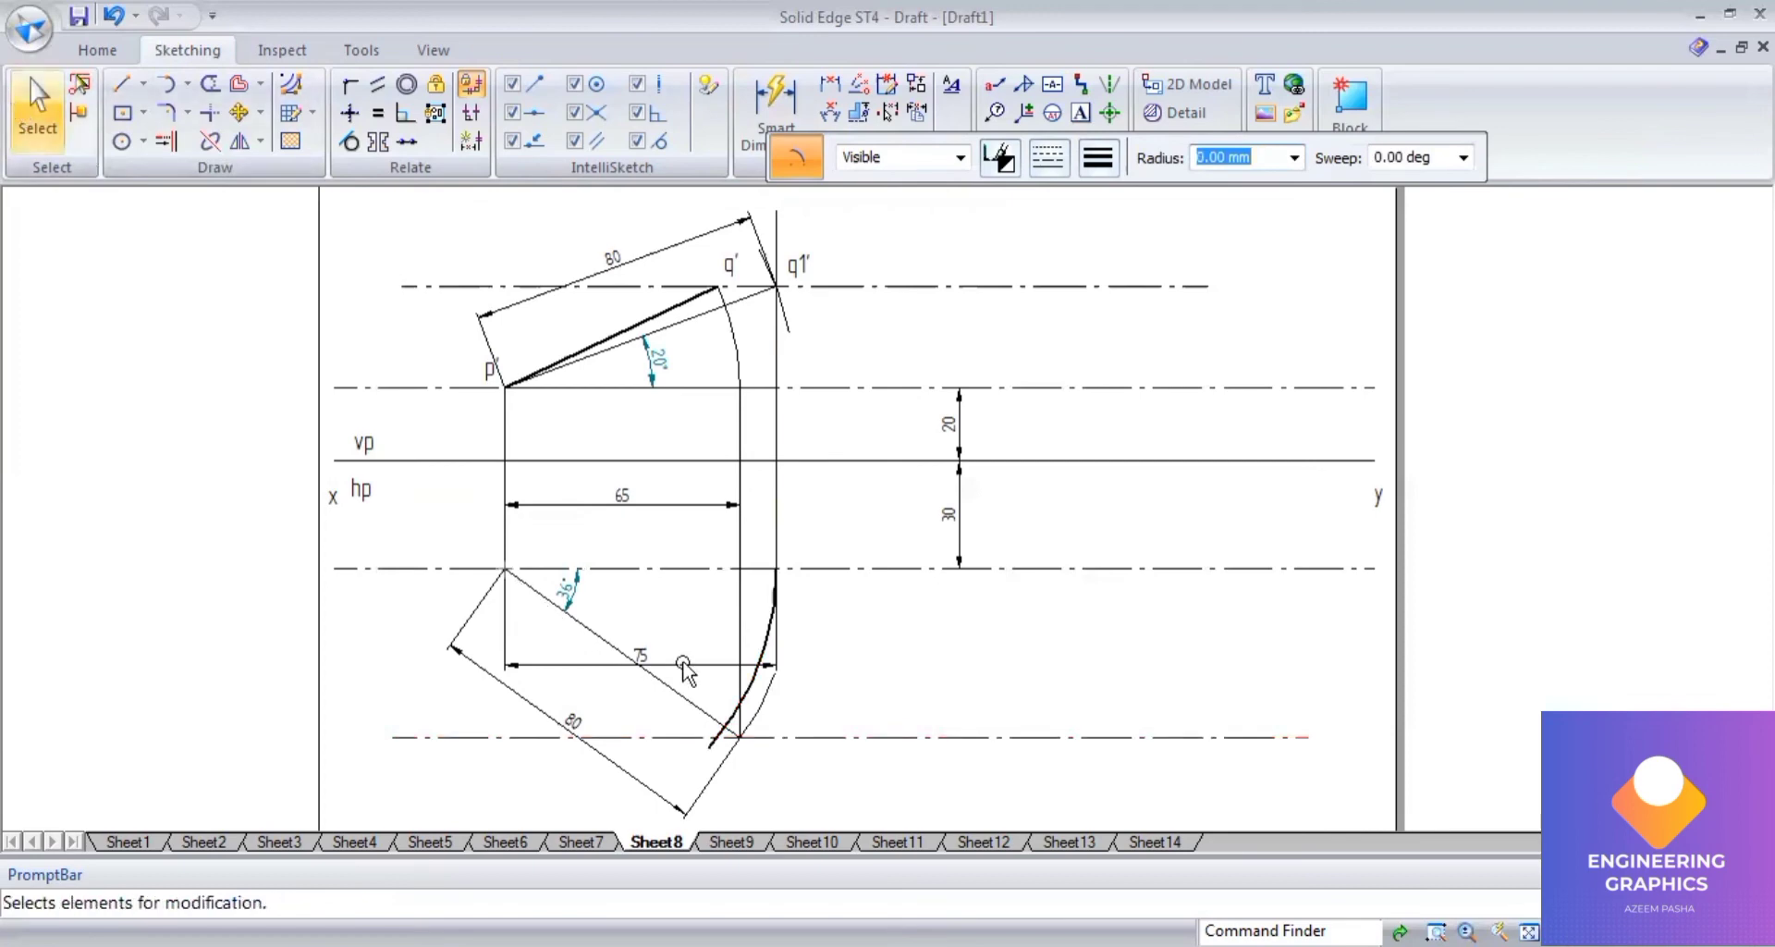
left_click(752, 684)
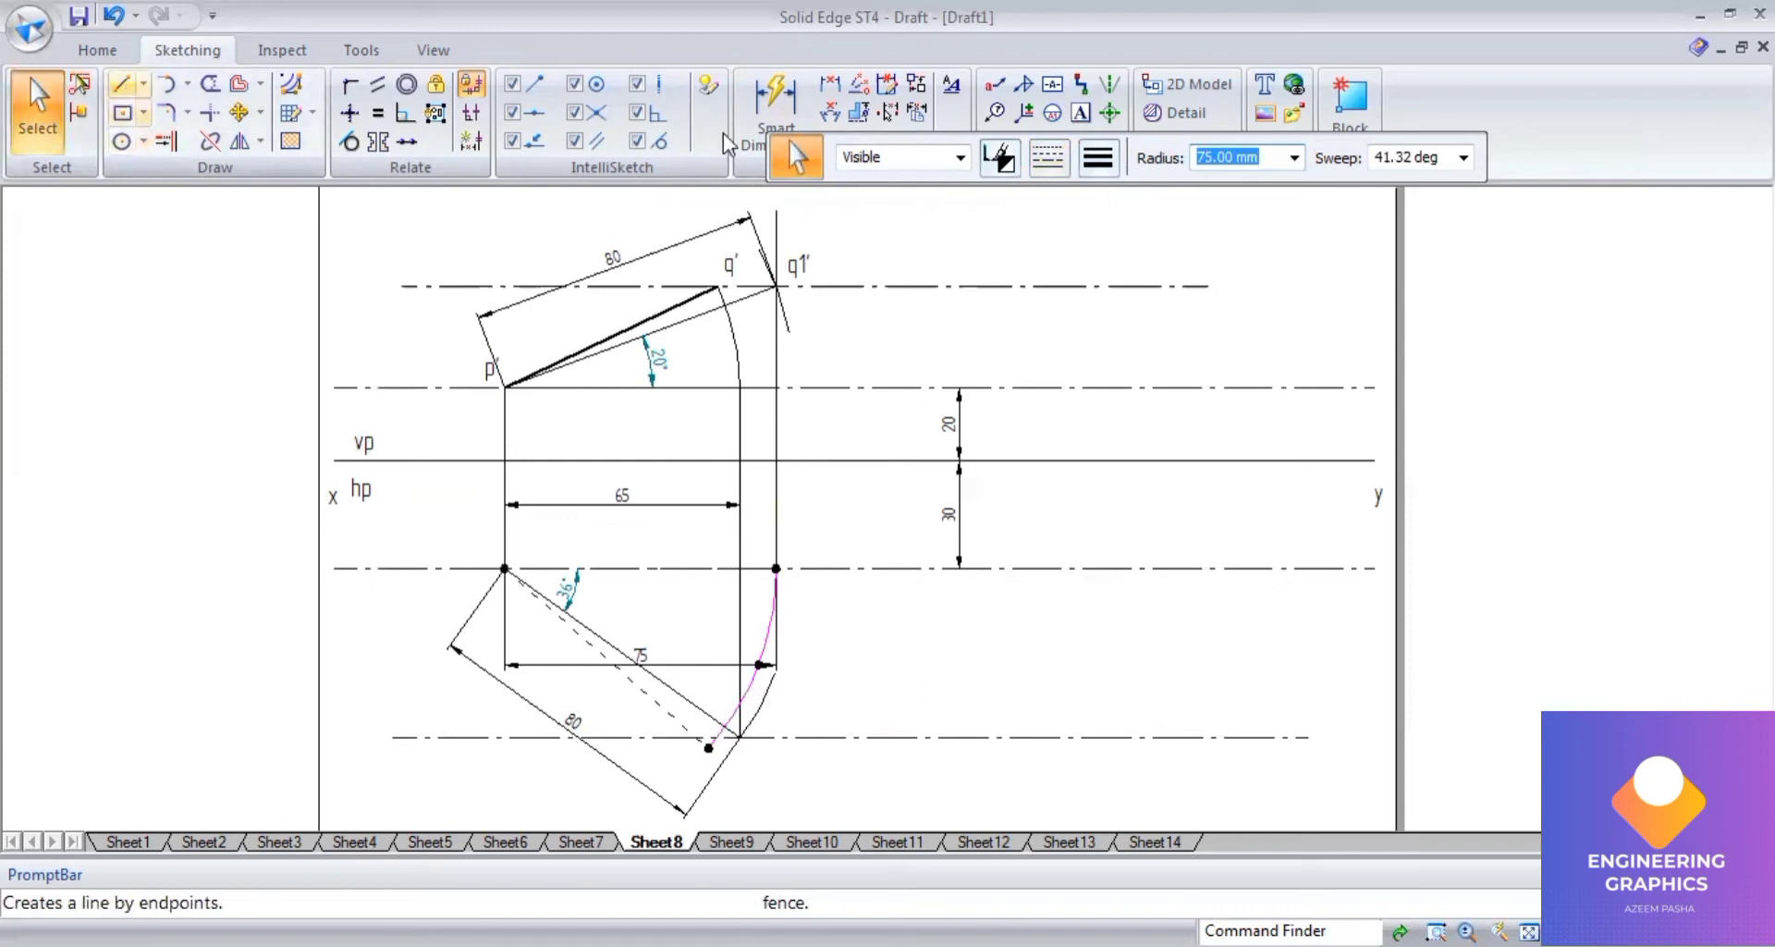
left_click(1098, 158)
scroll(730, 763, "up", 3)
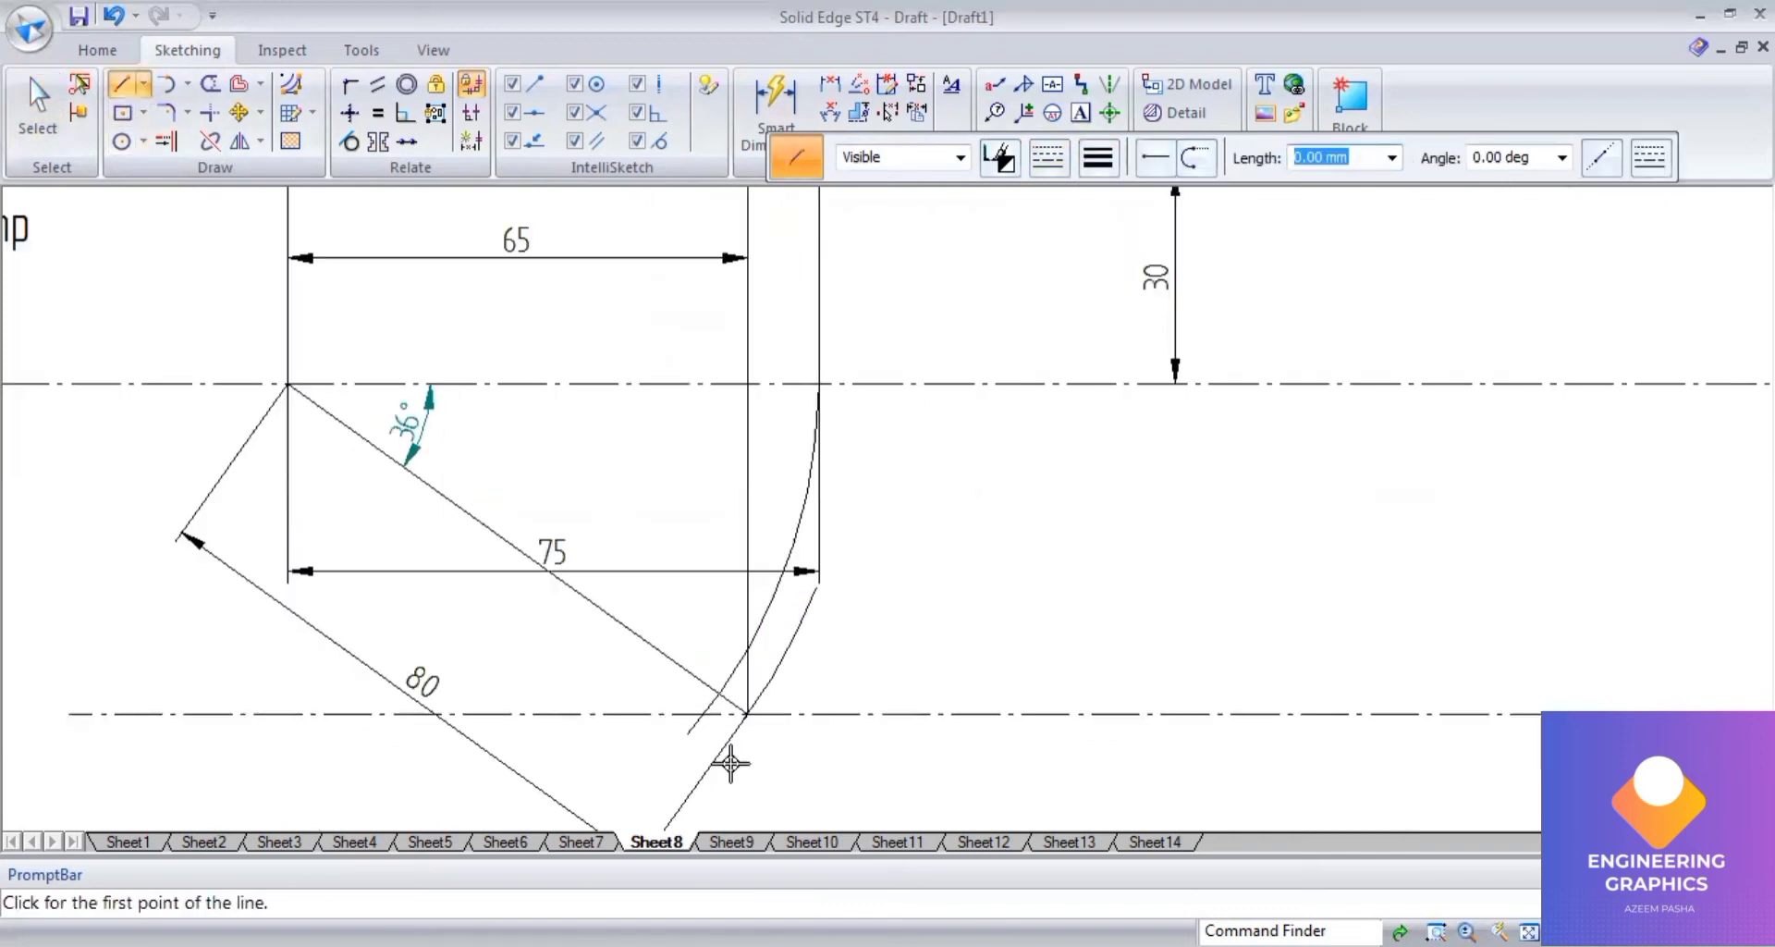
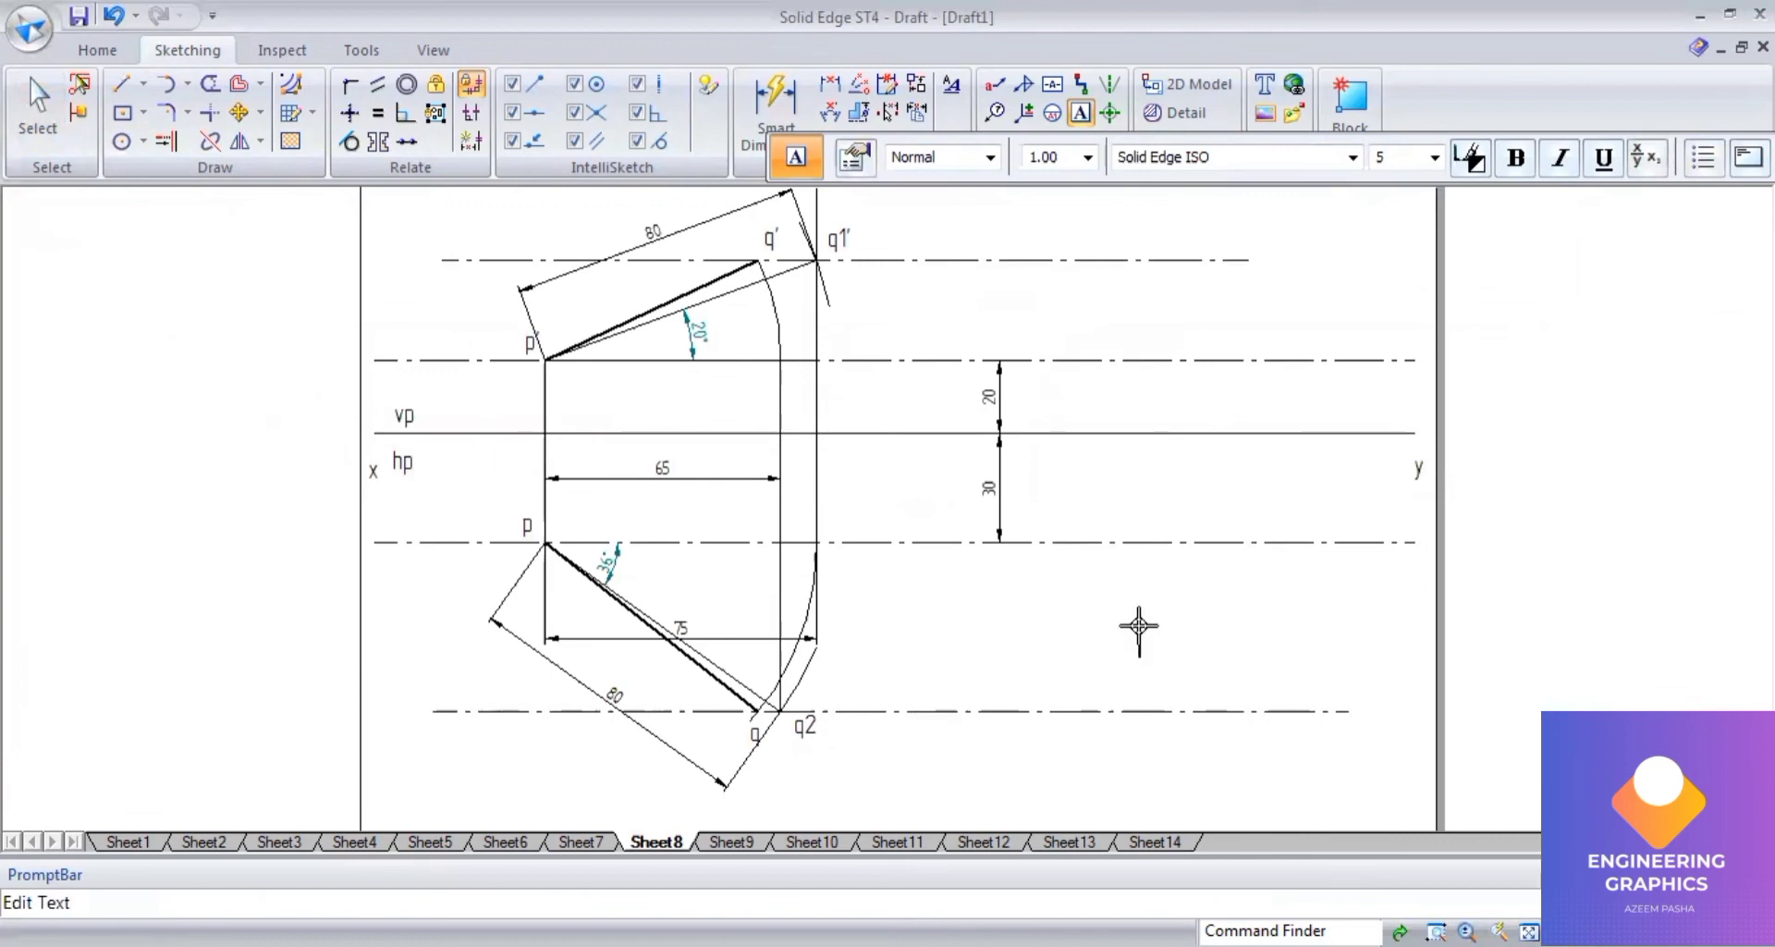
Add the notes "True length 80mm" and "Apparent lebgth in front view is 65" beside the top view.
type("rue length 80mm")
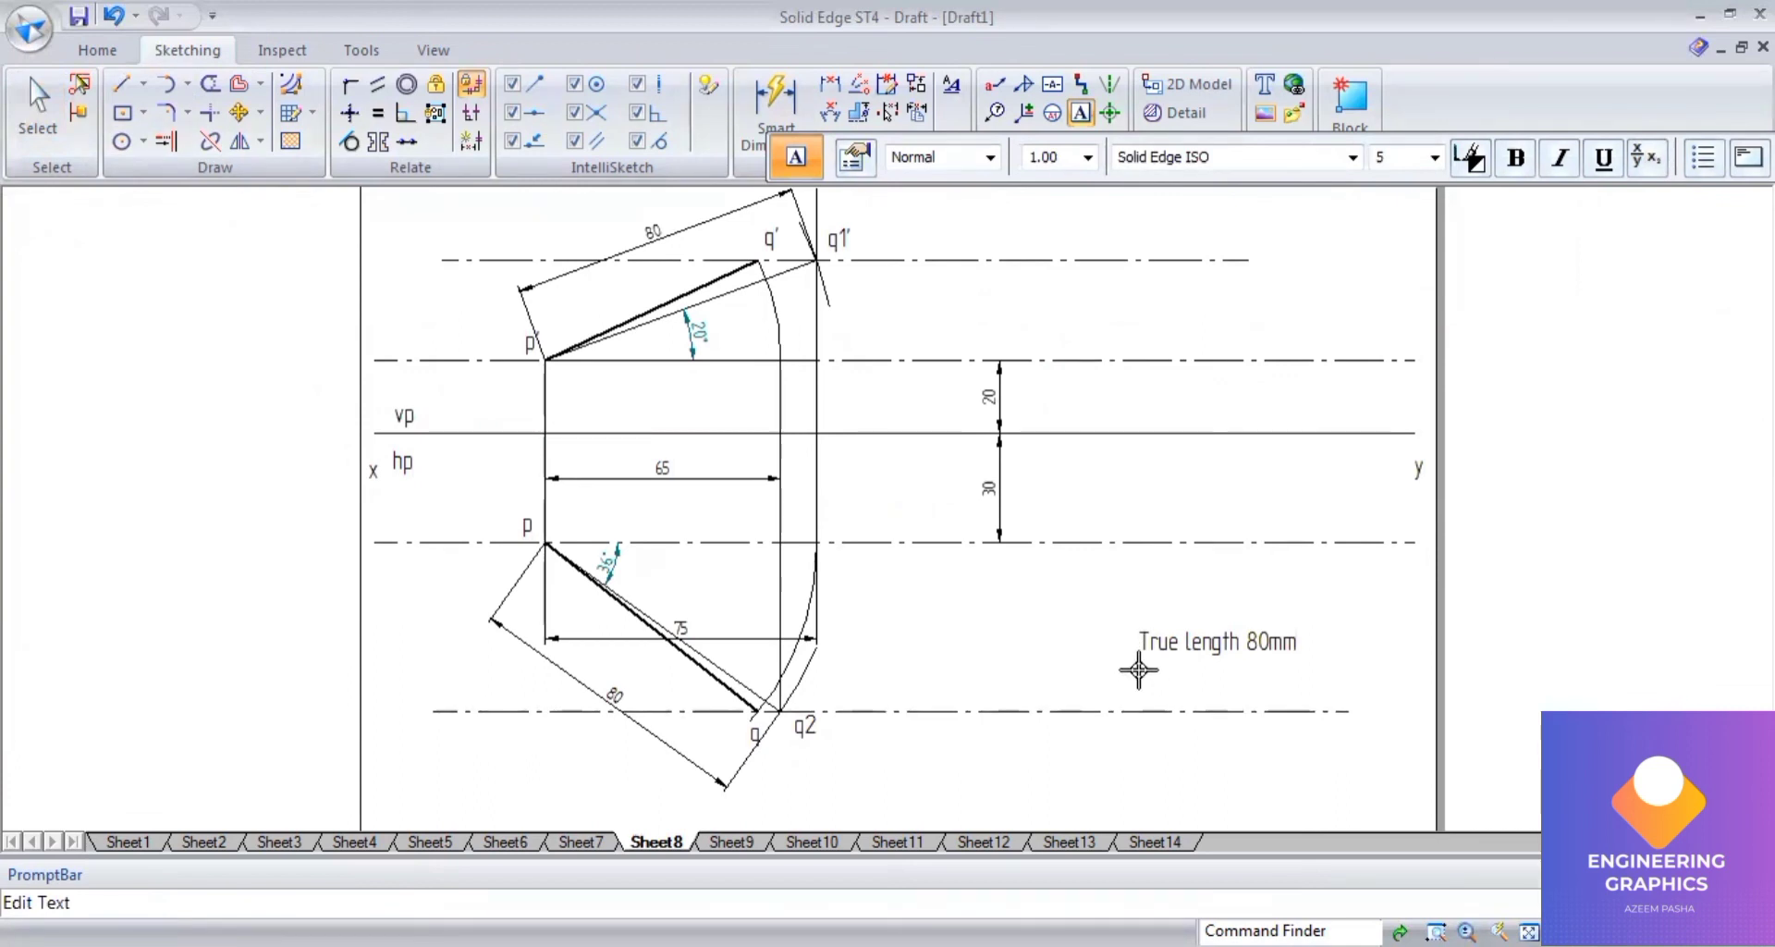
type("Apparent lebgth")
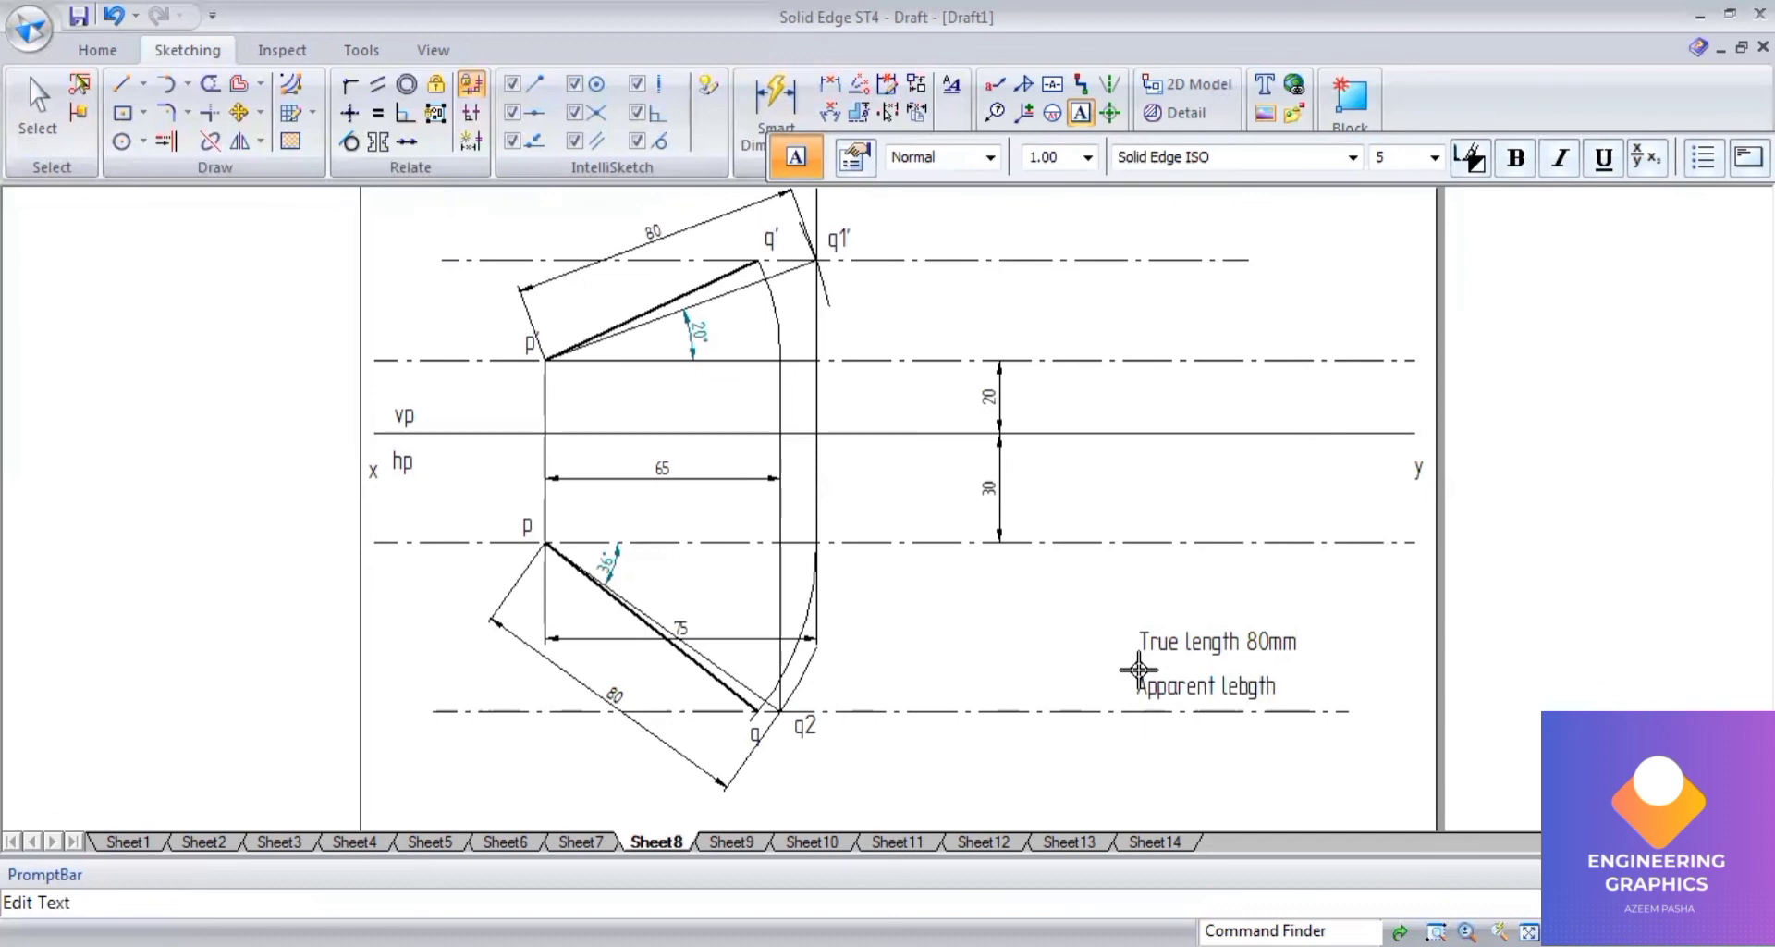
type("in front view i")
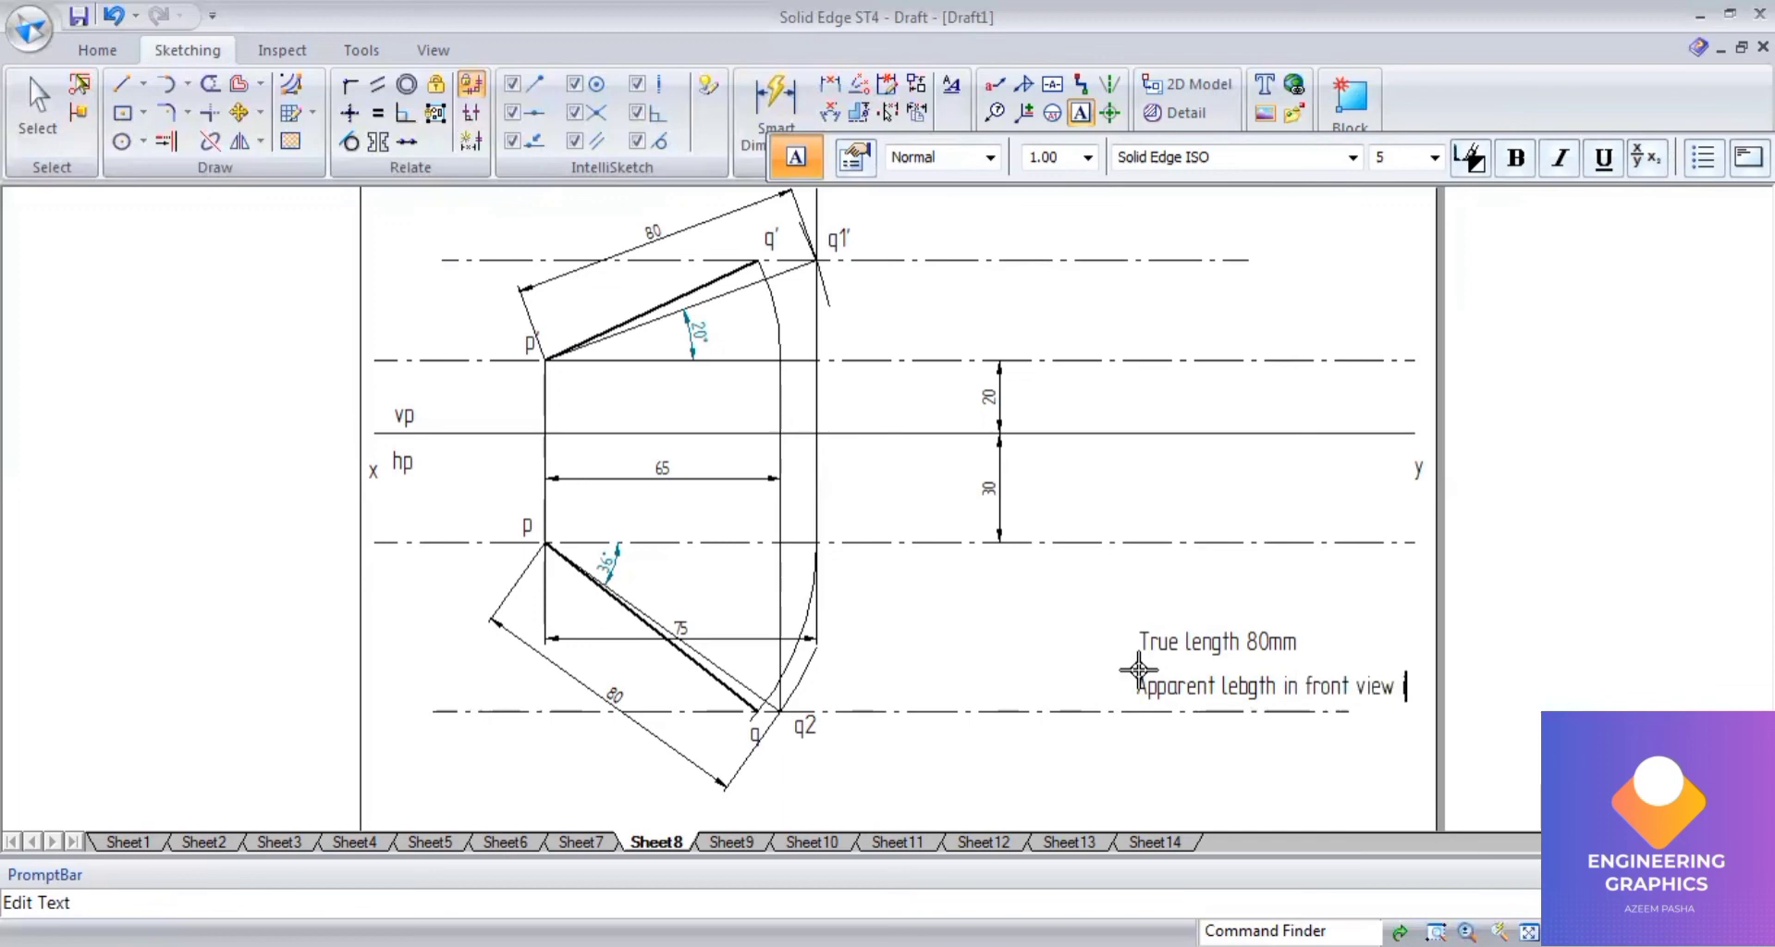
type("s")
type("65")
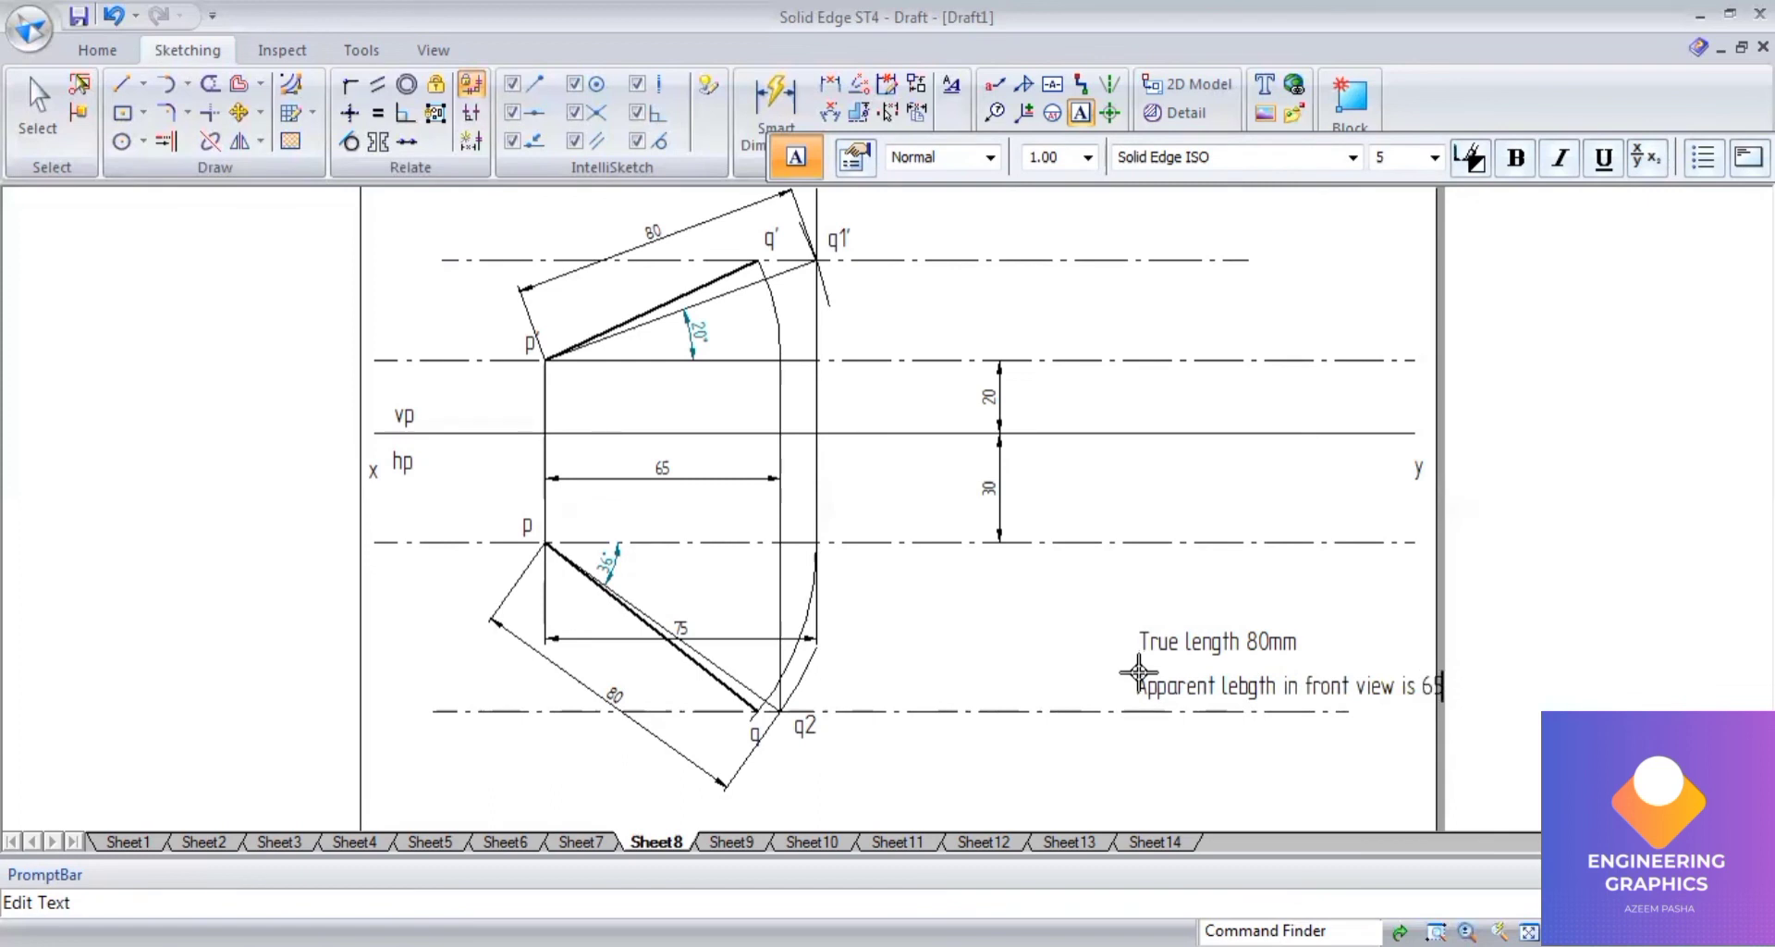
Add the note "Apparent length in top view is 70mm" below the front view length note.
left_click(1123, 722)
left_click(1123, 724)
type("A")
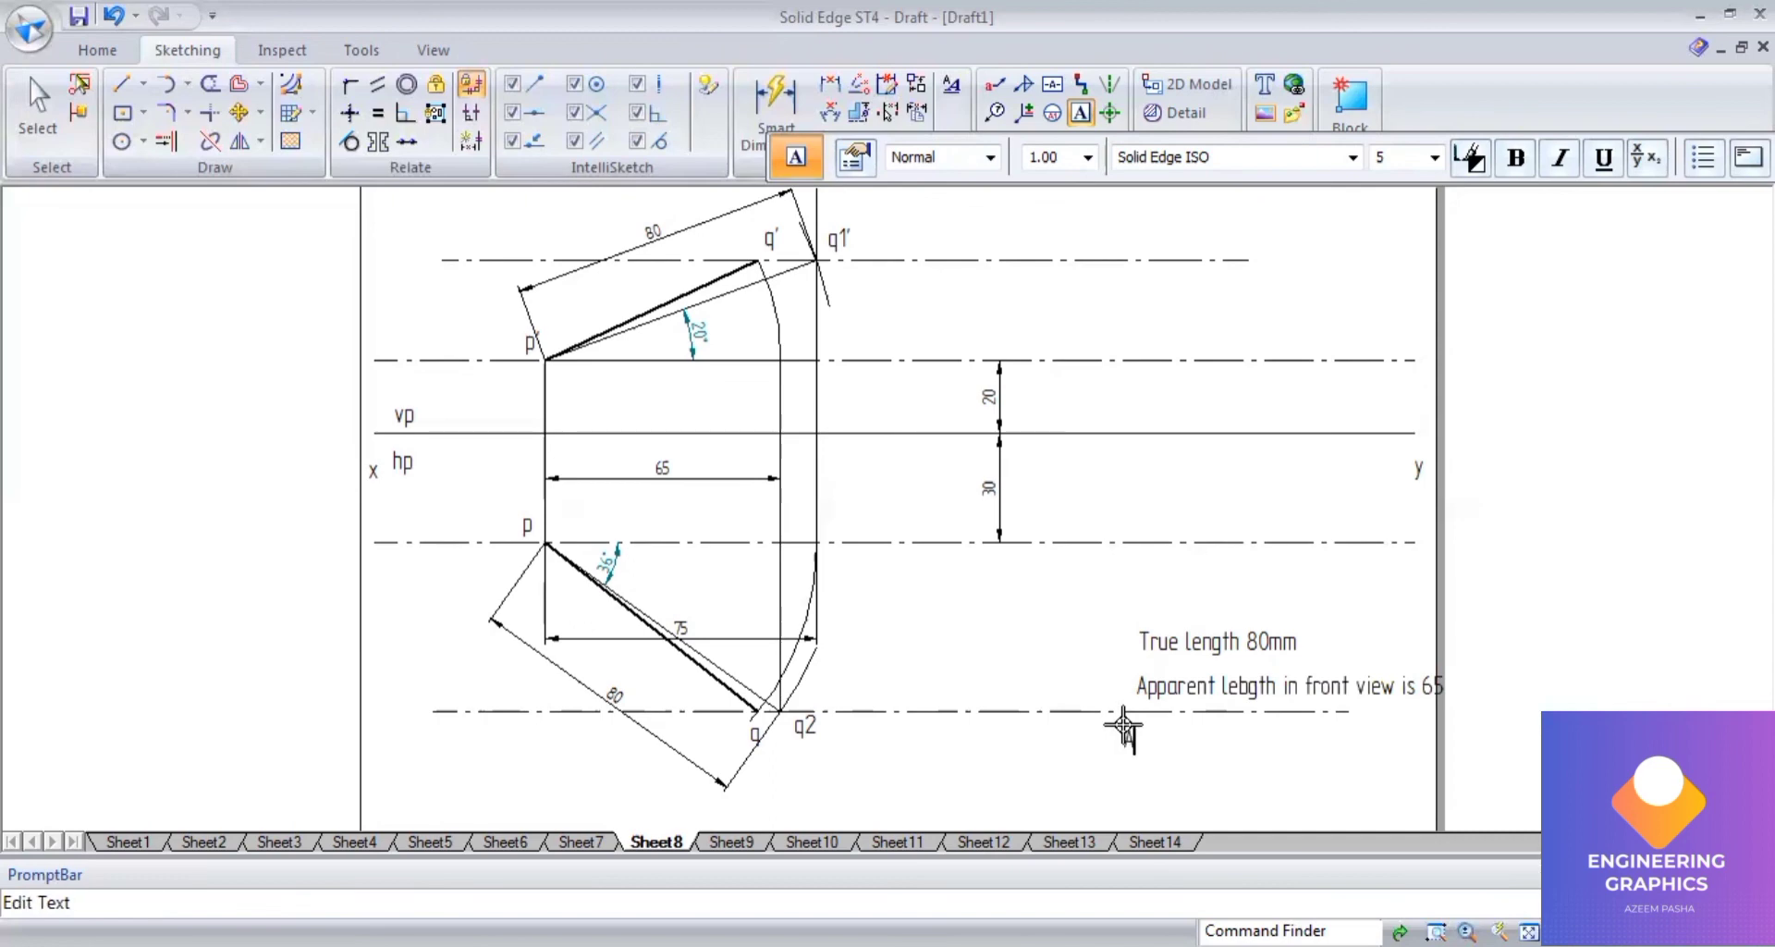
type("pparent length in")
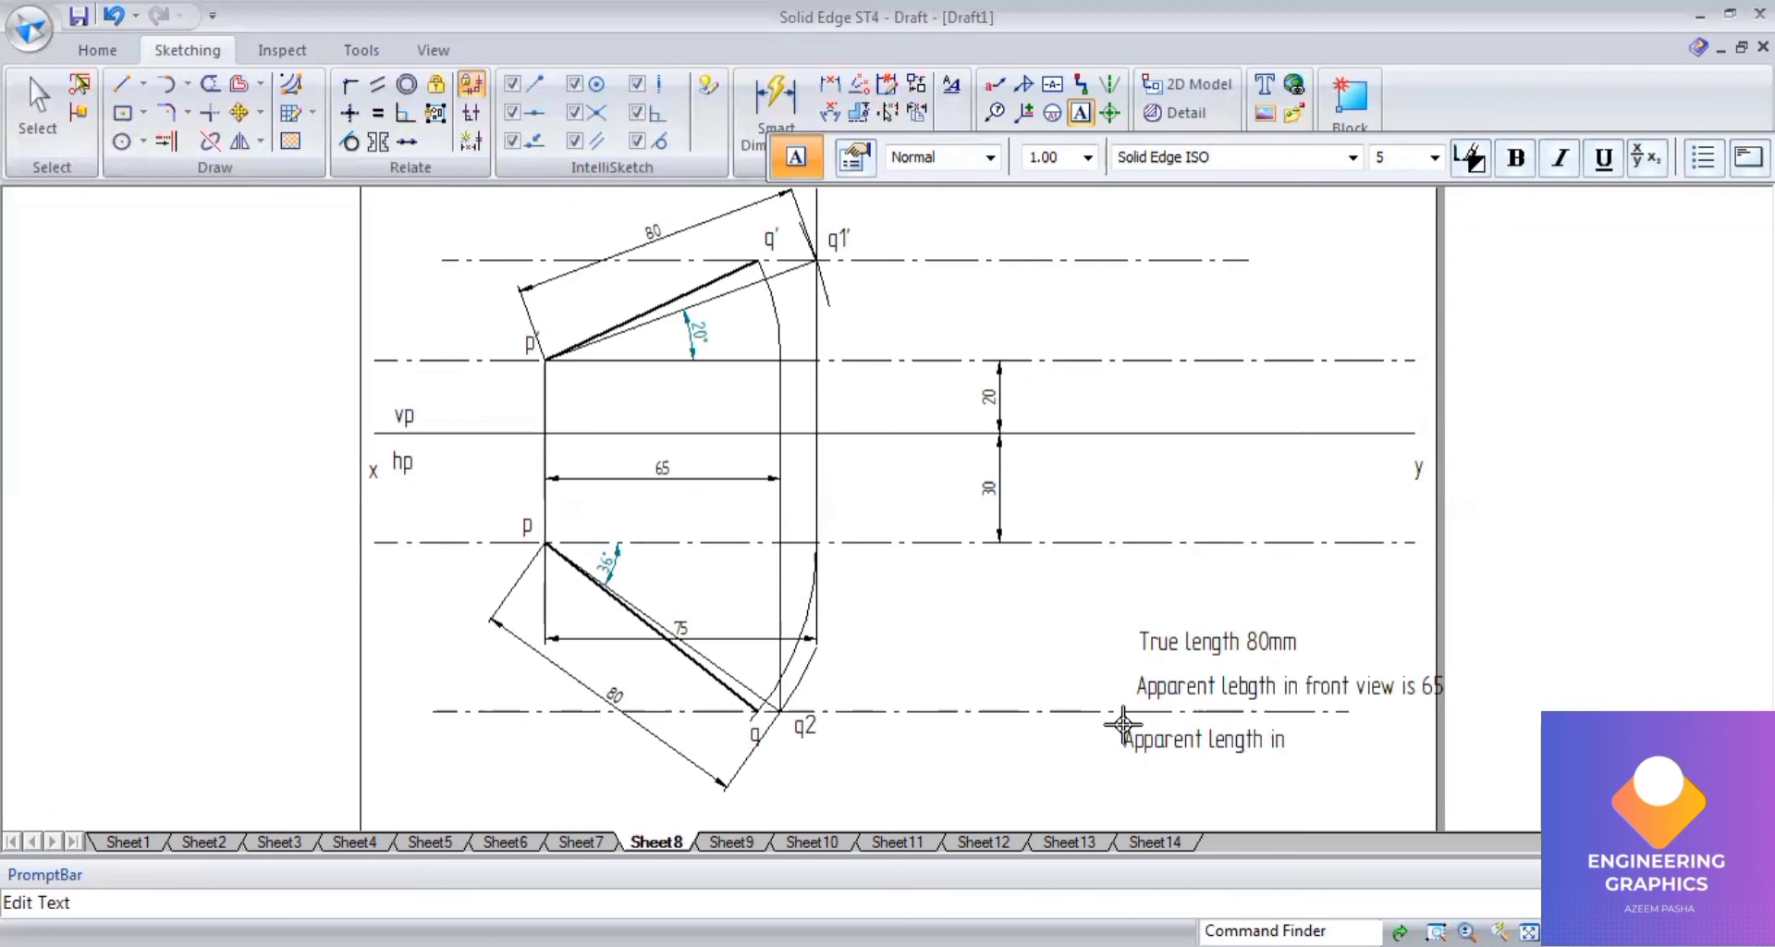
type(" top view is 70mm")
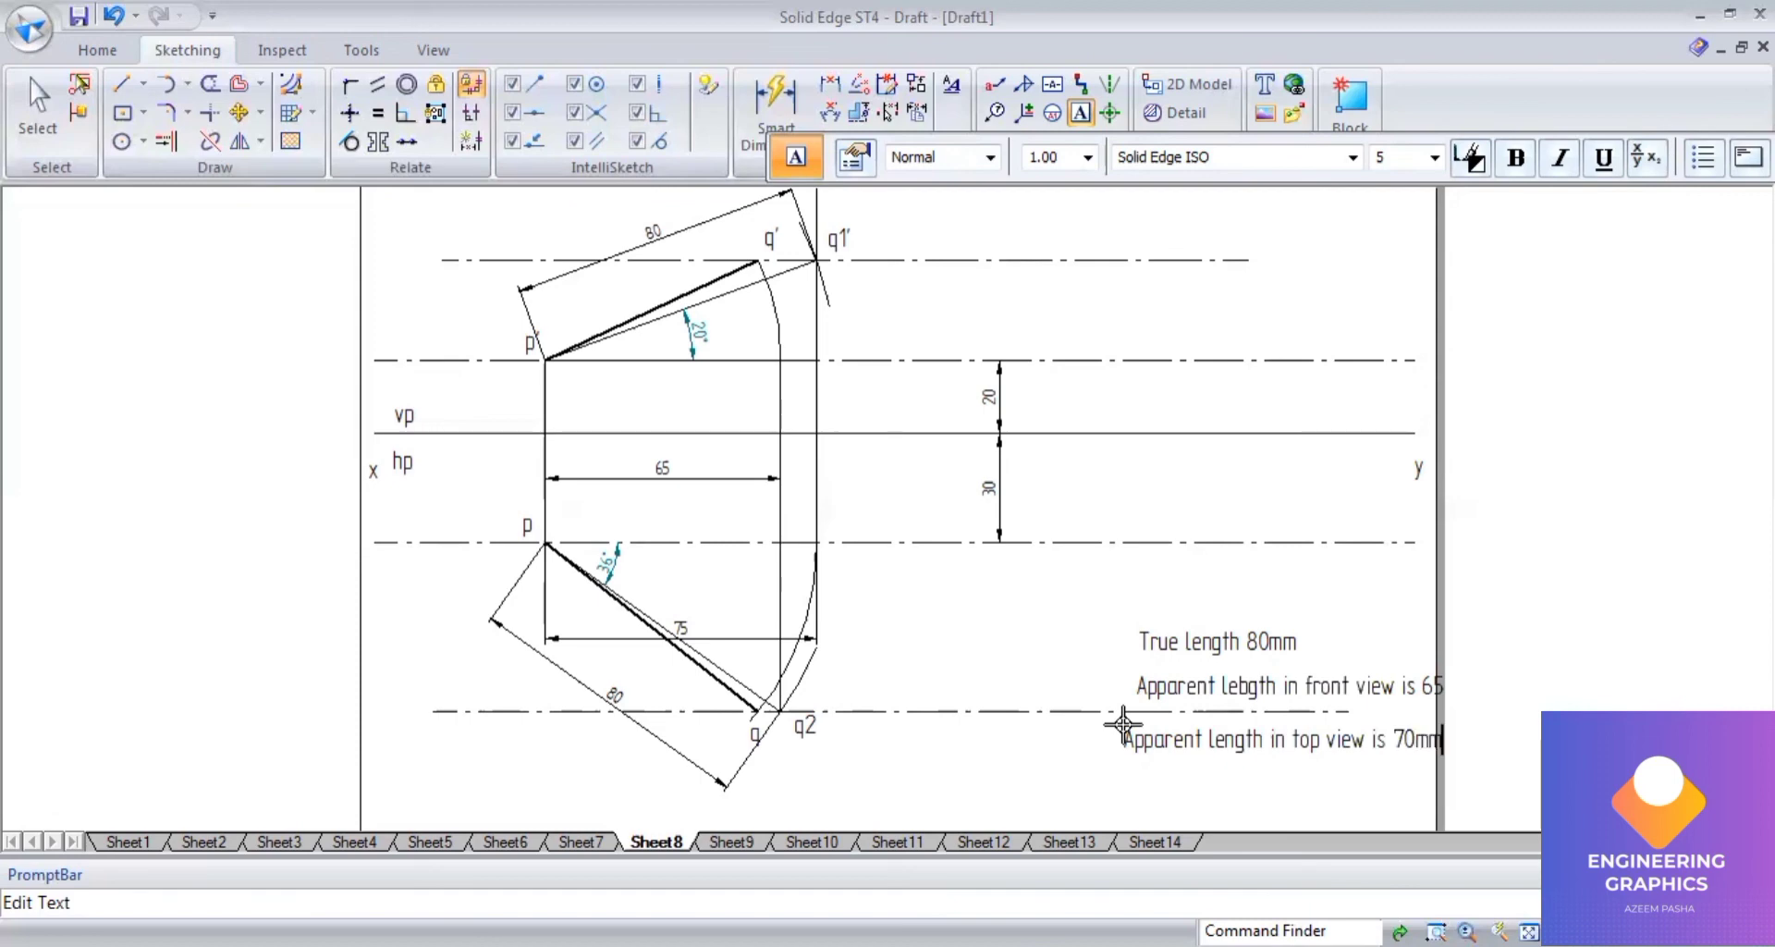
scroll(1120, 719, "up", 2)
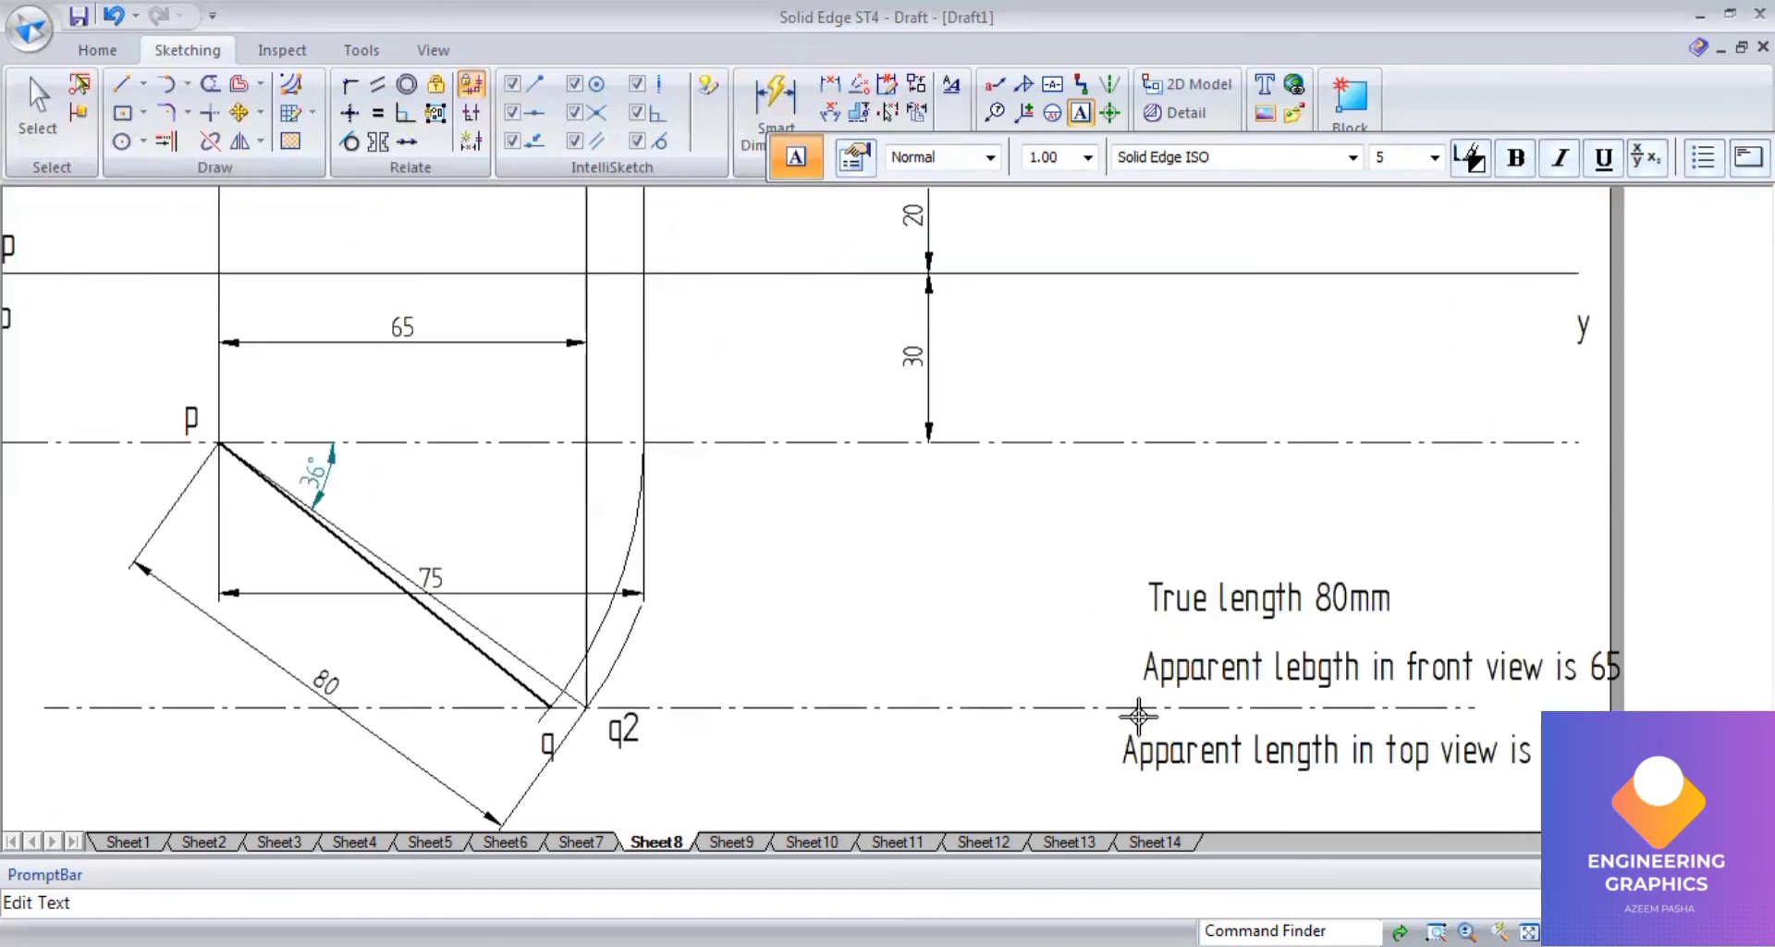
scroll(1139, 717, "down", 2)
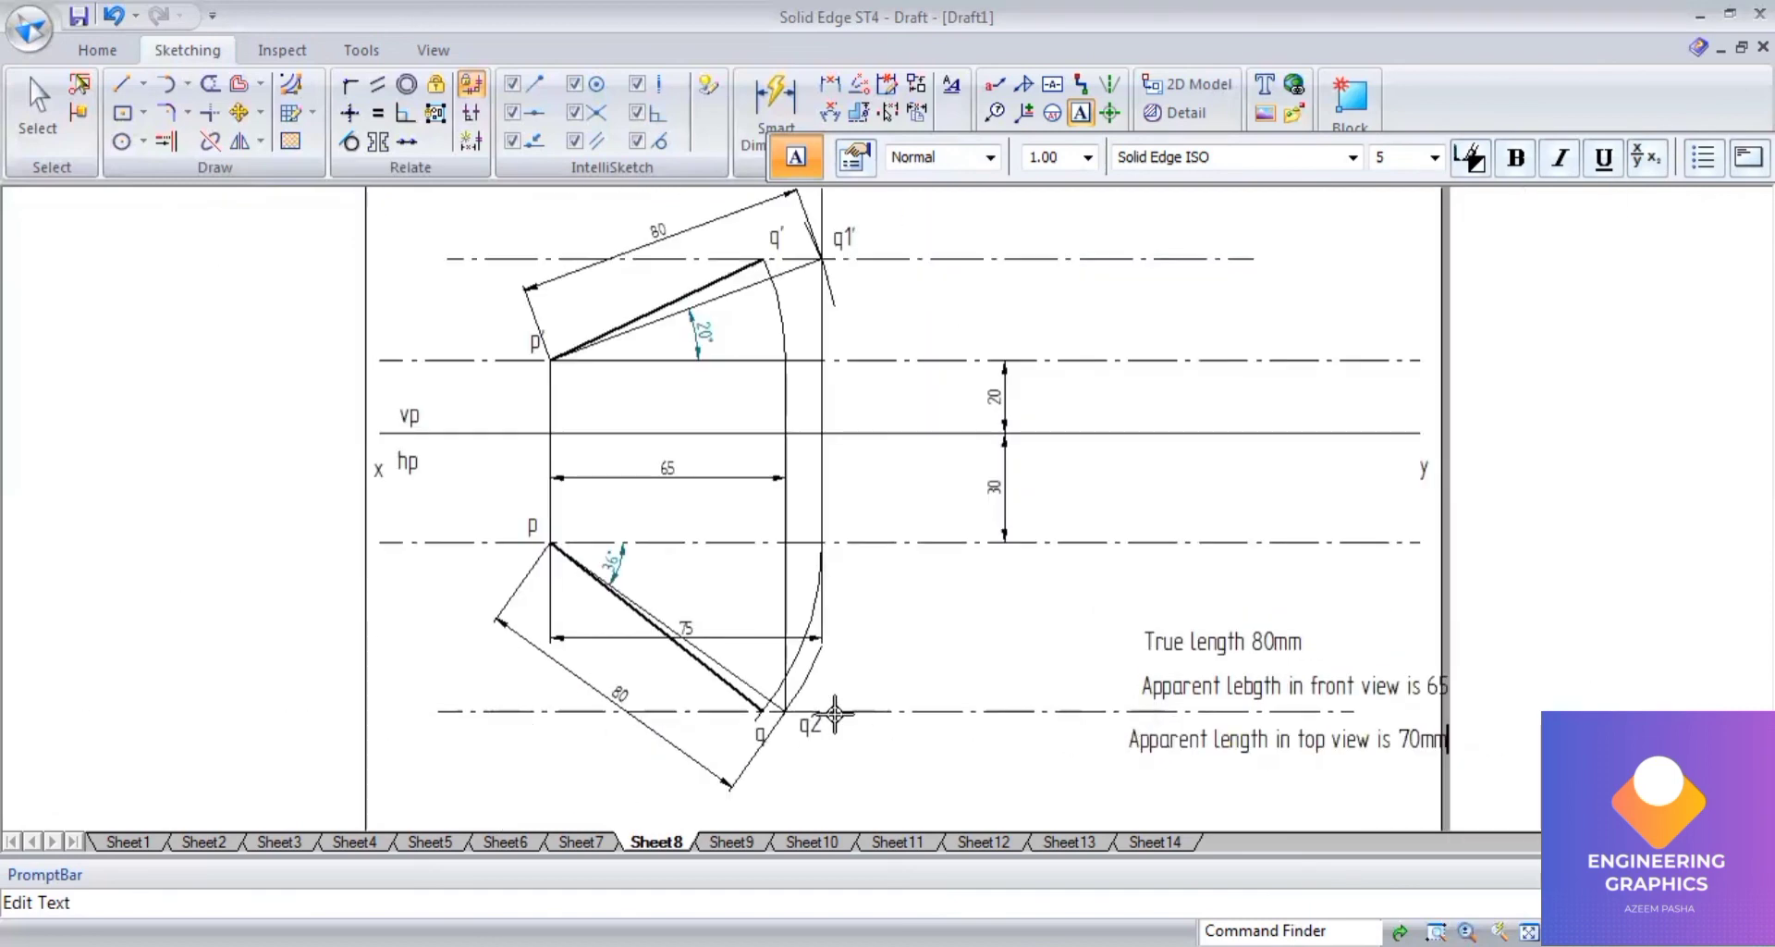